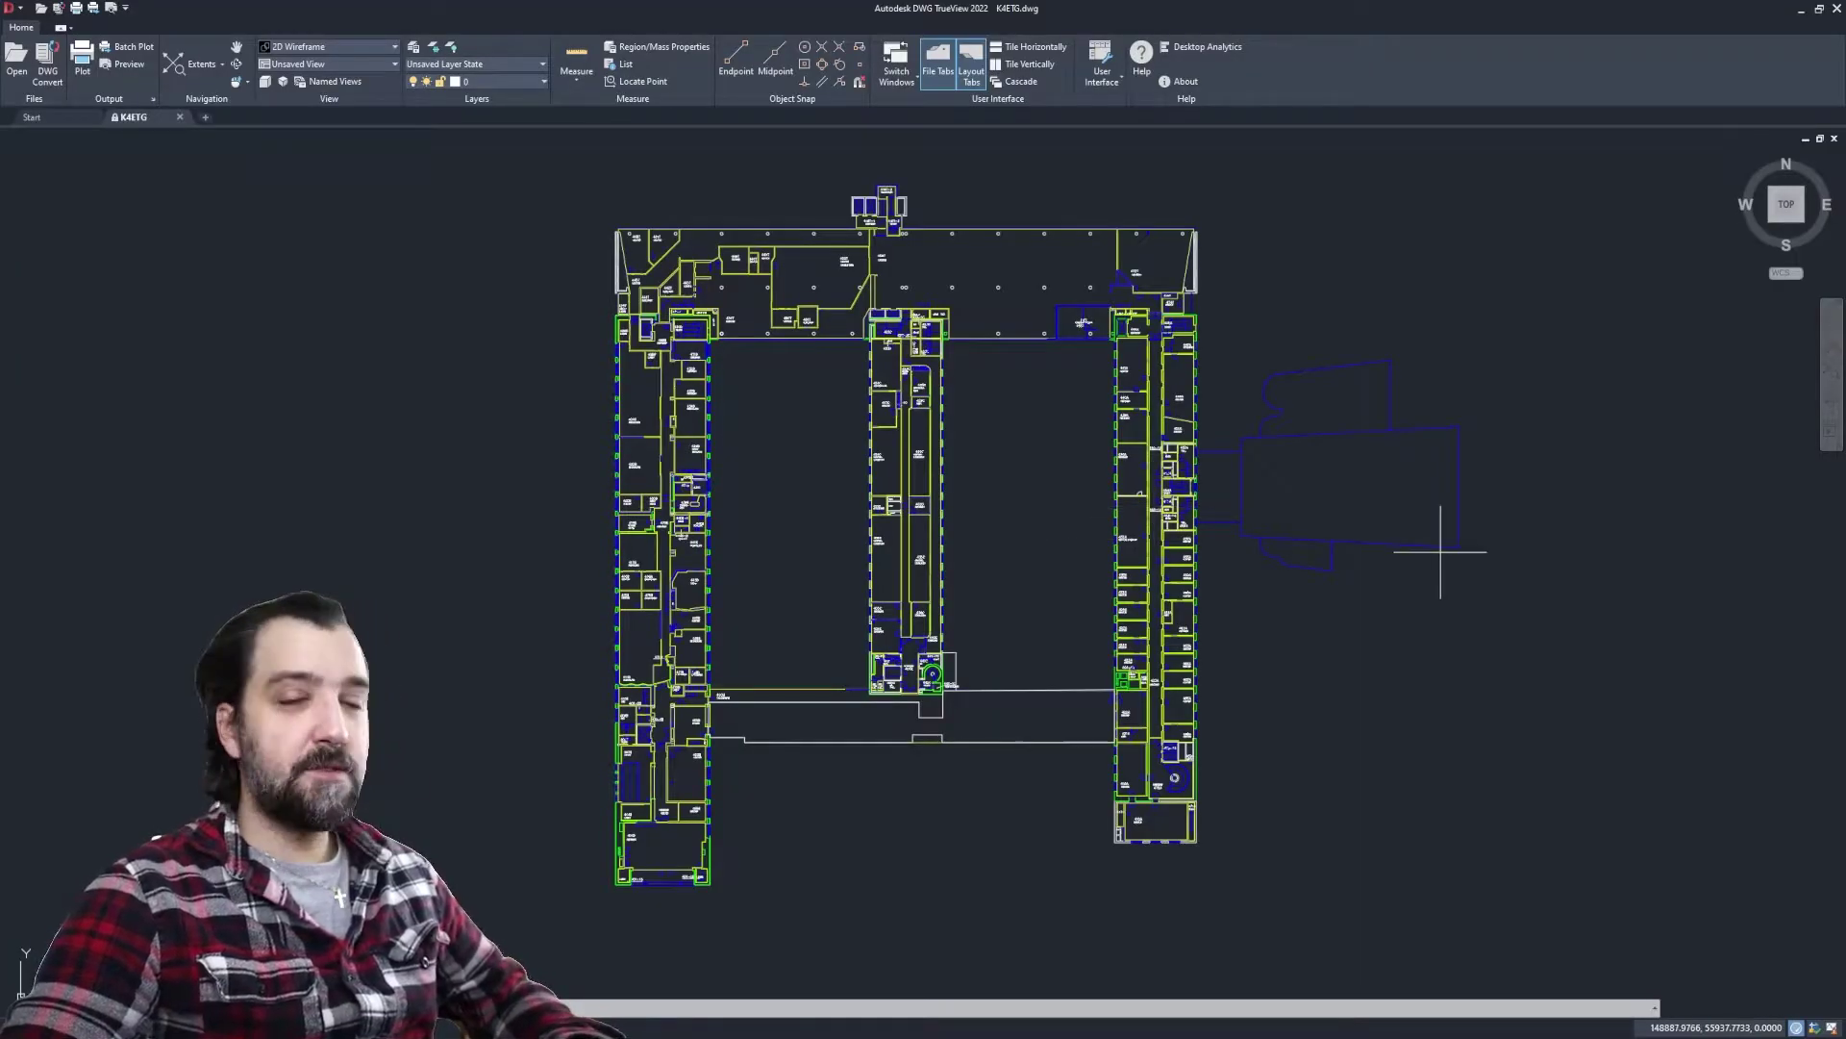
Examine the K4ETG floor plan, reading the room numbers and names in the central wing and upper canteen area
scroll(878, 422, up, 6)
scroll(878, 419, down, 4)
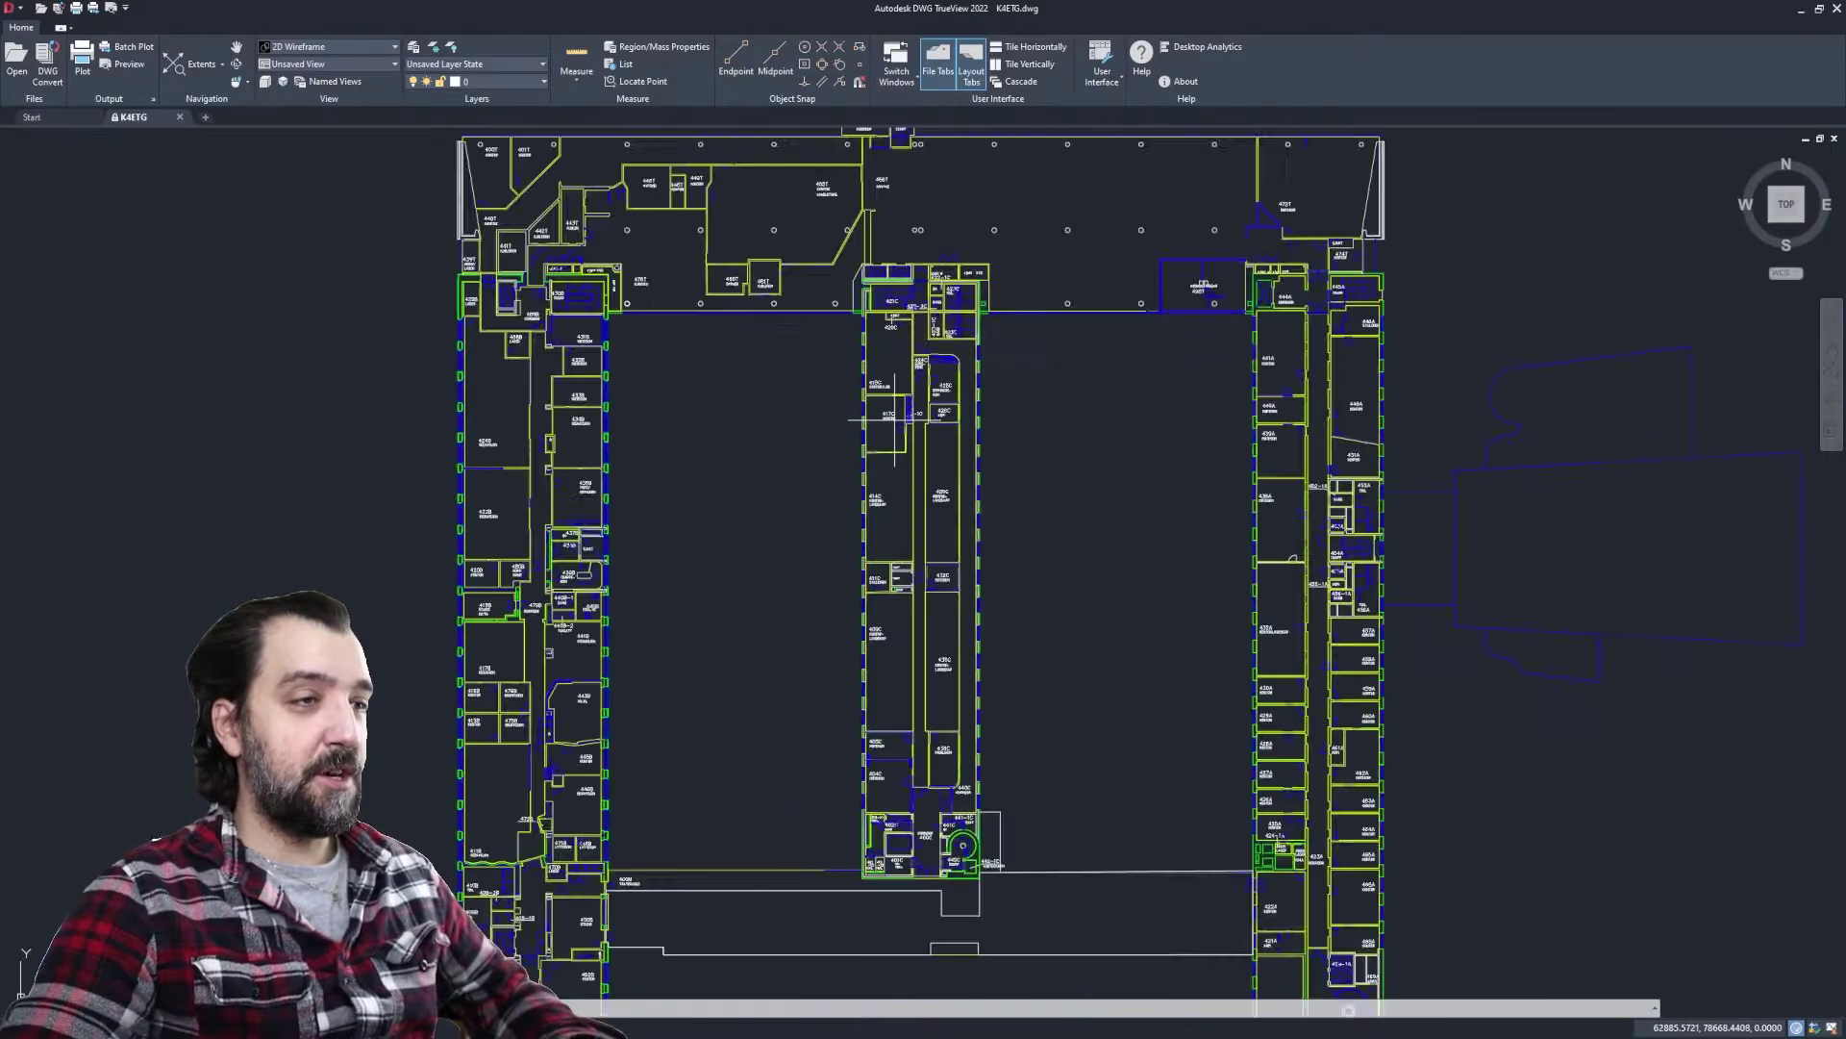
scroll(898, 398, up, 5)
scroll(936, 497, up, 2)
mouse_move(936, 498)
middle_down()
mouse_move(842, 410)
mouse_move(921, 787)
middle_up()
scroll(921, 787, down, 4)
scroll(857, 534, up, 6)
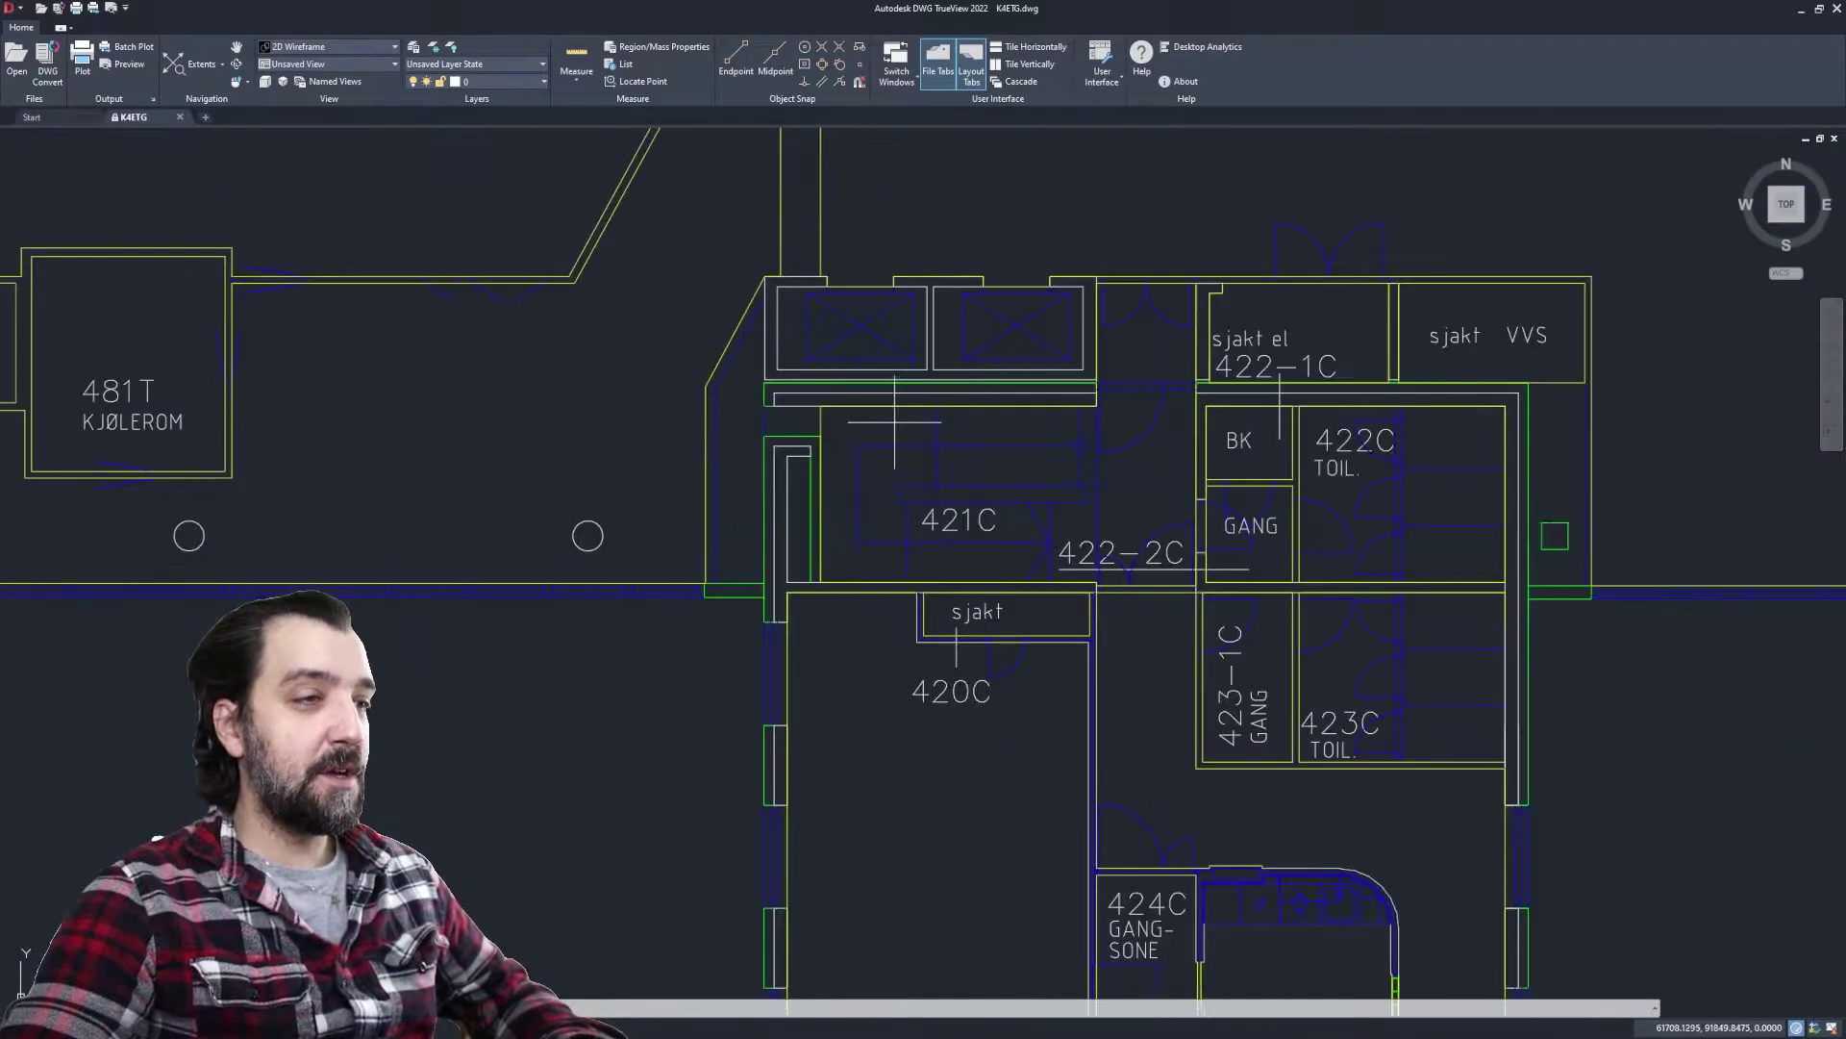
scroll(770, 457, down, 2)
middle_drag(514, 451, 1226, 604)
middle_drag(404, 503, 878, 878)
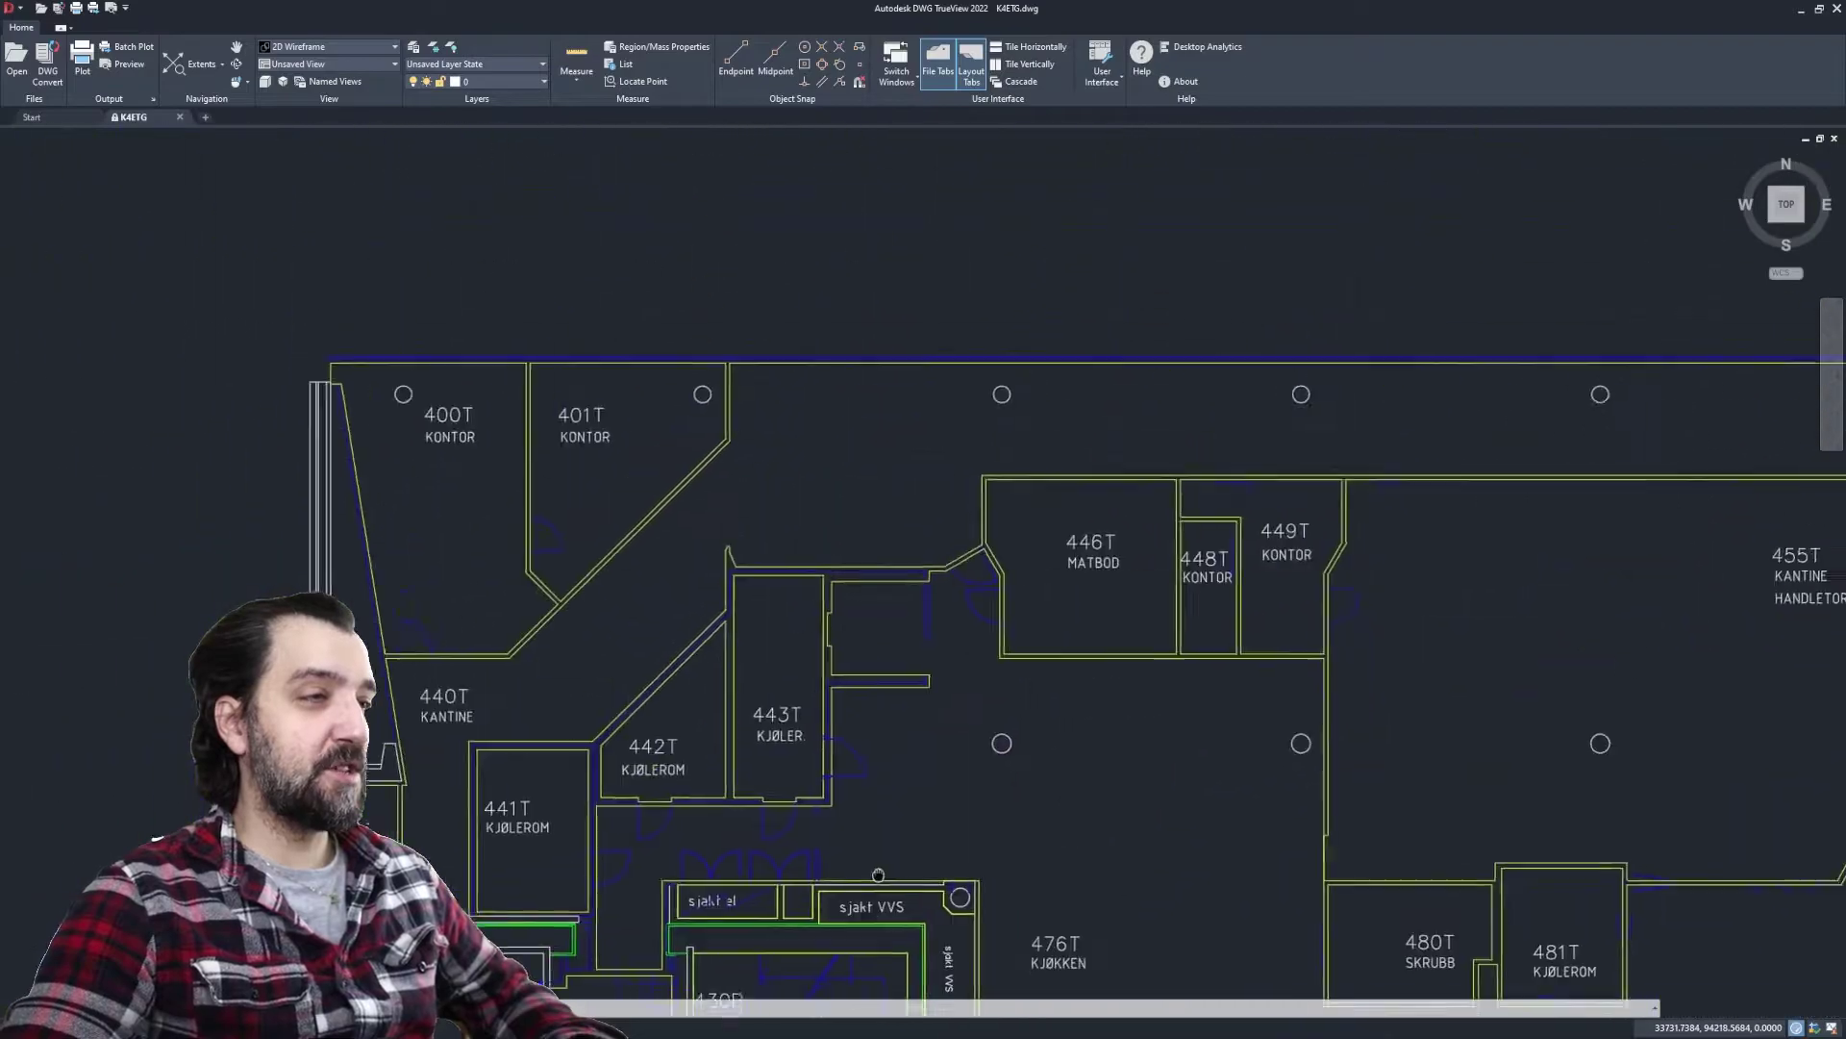
middle_drag(1442, 652, 712, 217)
scroll(712, 216, down, 6)
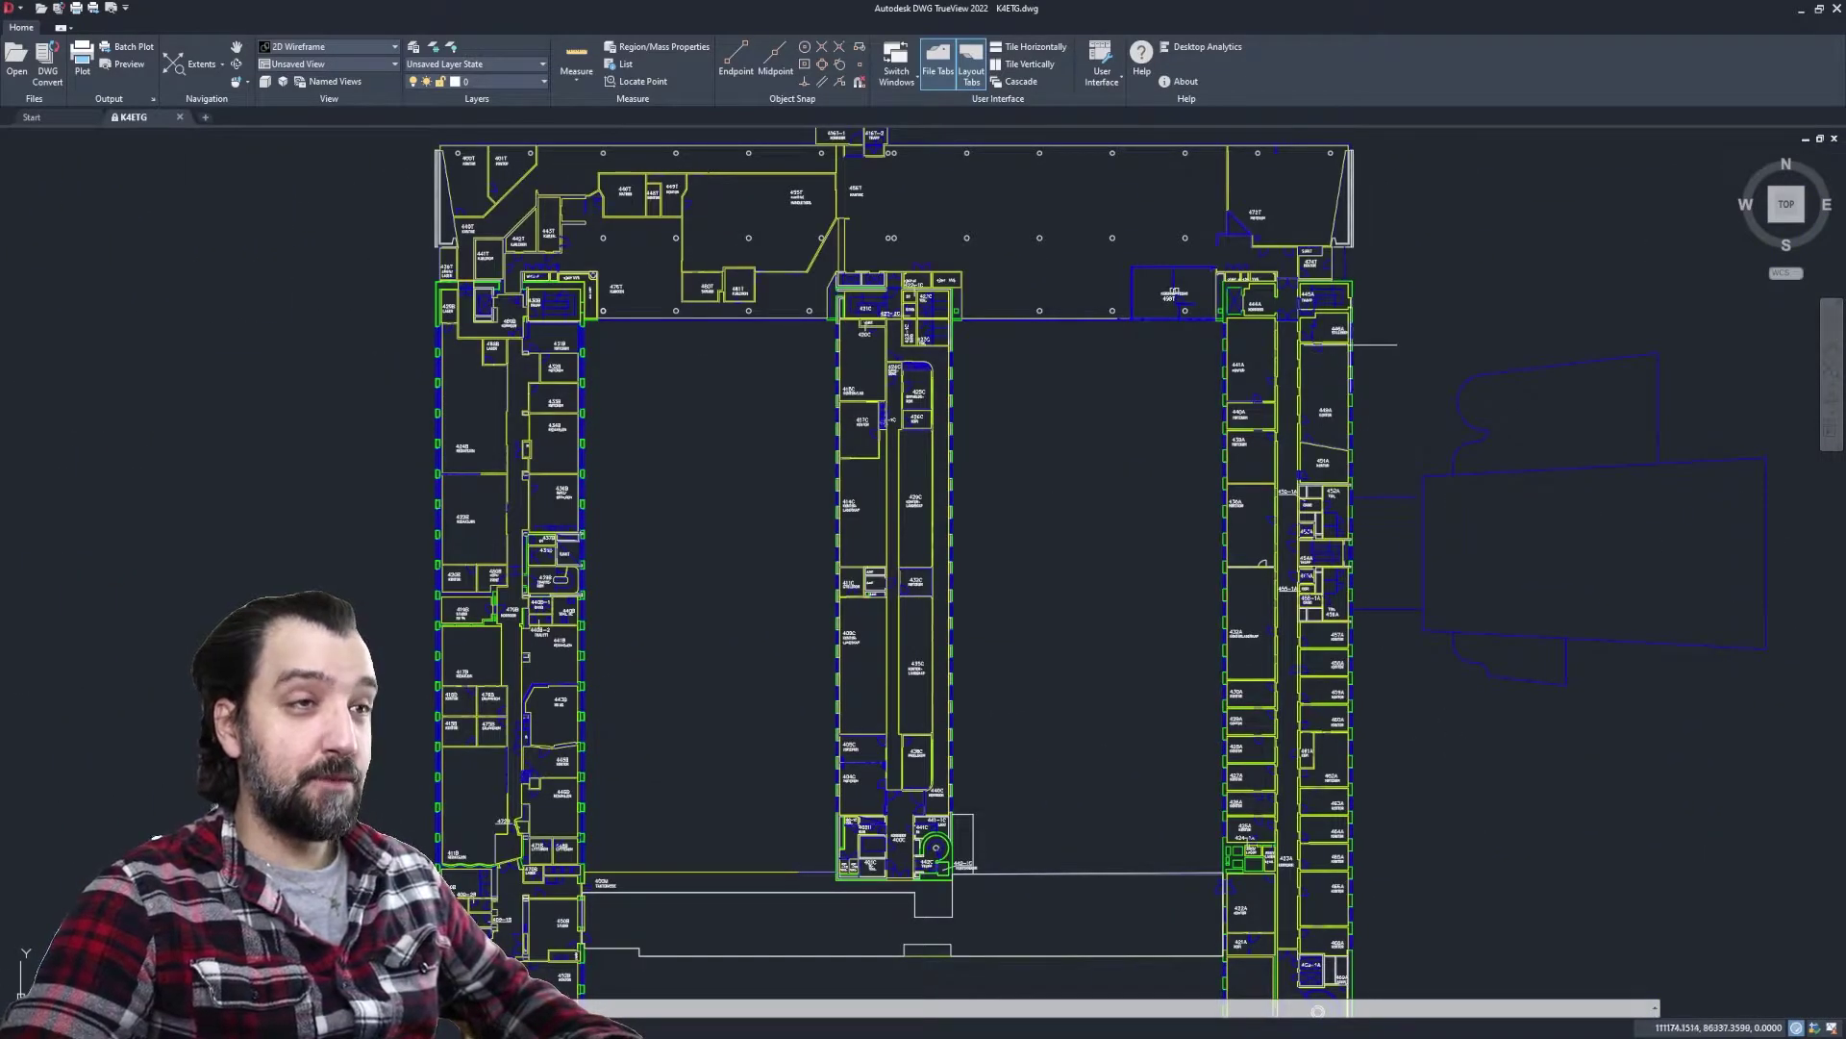
scroll(1166, 327, up, 6)
middle_drag(1166, 327, 1538, 691)
middle_drag(891, 515, 1679, 584)
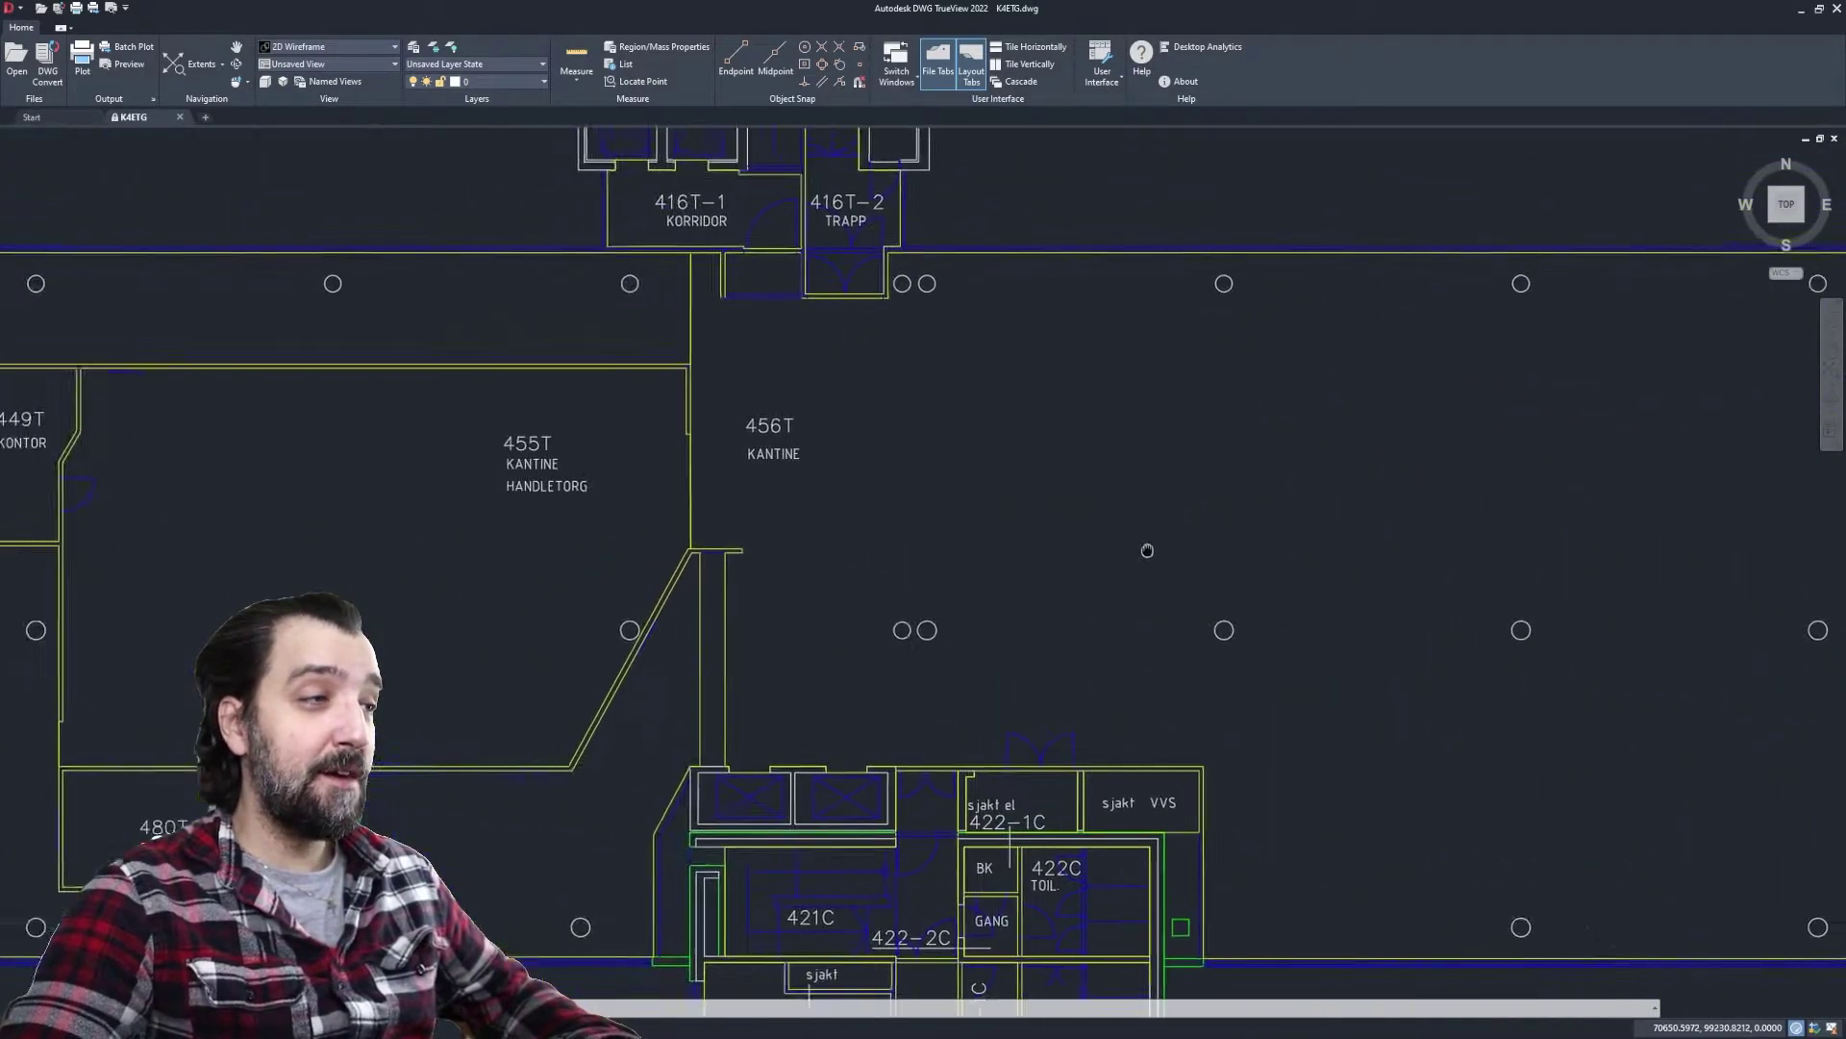
Set the drawing's visual style to Realistic and inspect the floor plan from different view angles
scroll(833, 267, down, 4)
click(328, 46)
click(356, 145)
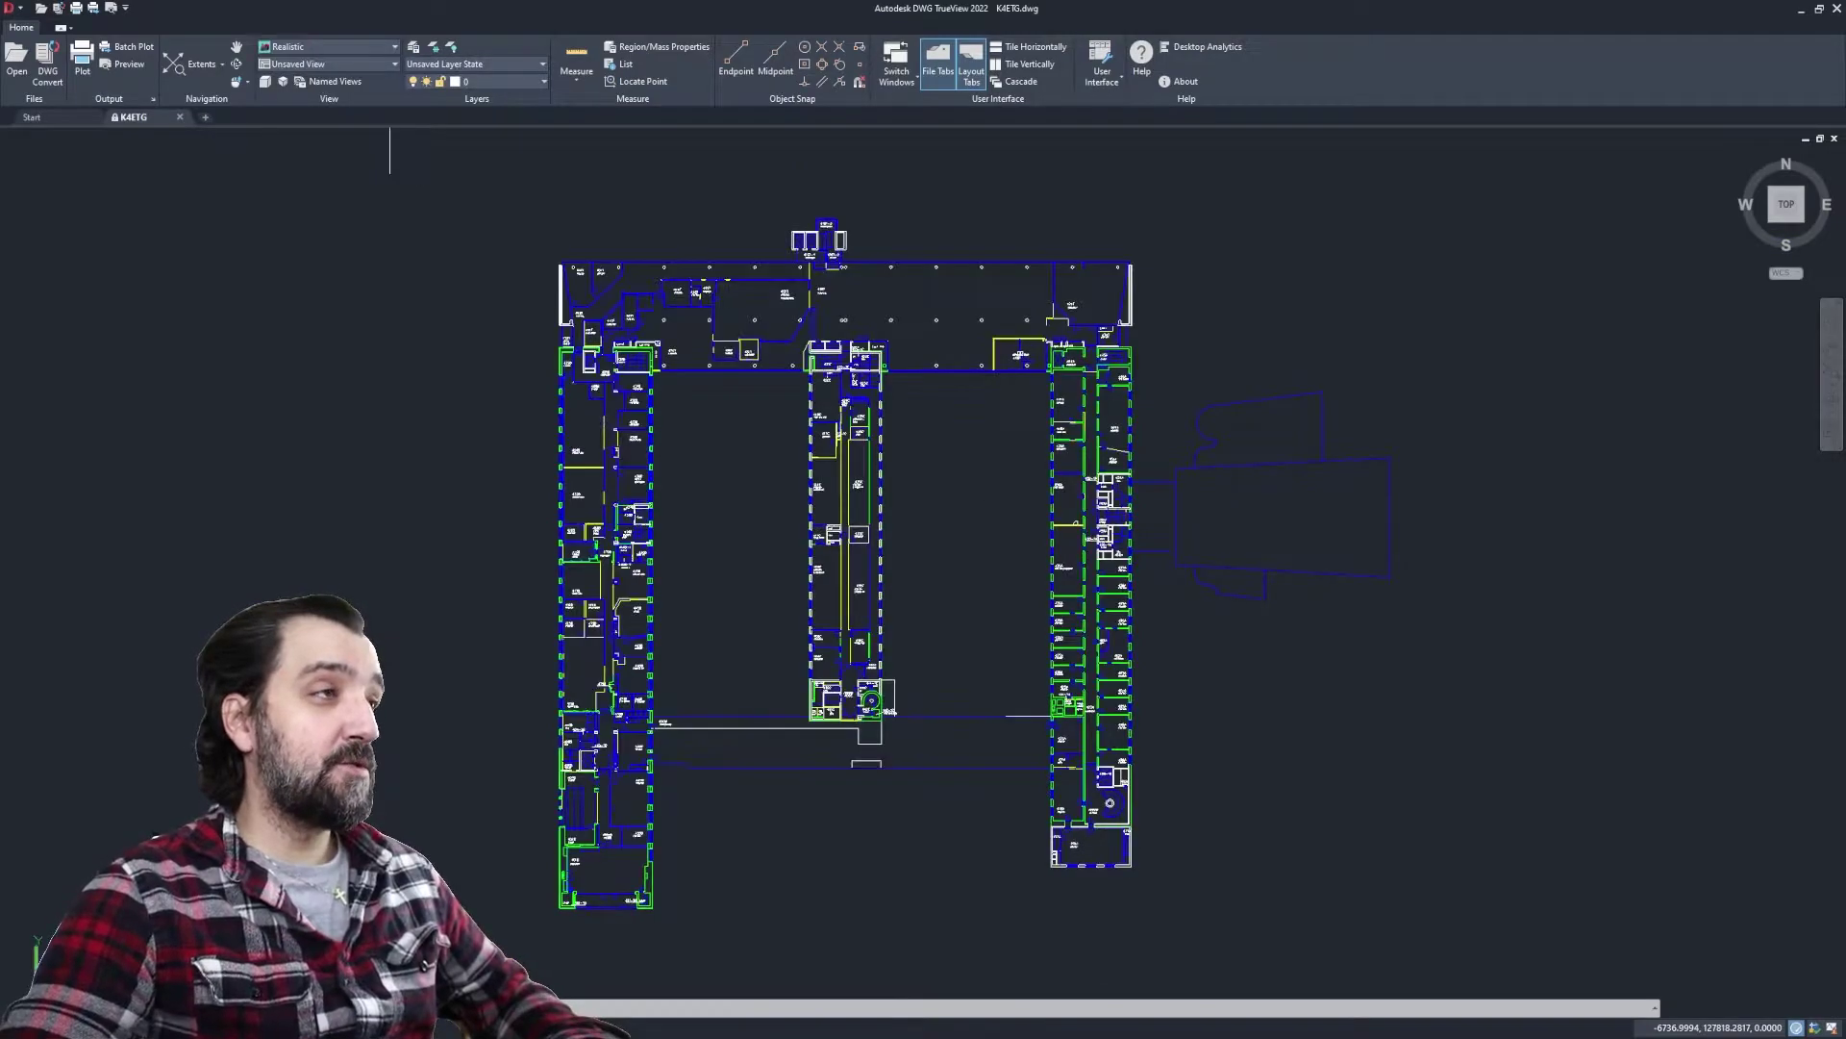
middle_drag(1010, 597, 1033, 577)
mouse_move(1781, 203)
mouse_down()
mouse_move(1733, 164)
mouse_move(1619, 1034)
mouse_up()
scroll(1519, 328, down, 4)
mouse_move(1273, 660)
middle_down()
mouse_move(1302, 624)
mouse_move(878, 586)
middle_up()
scroll(968, 529, up, 4)
scroll(948, 465, up, 3)
scroll(948, 466, down, 3)
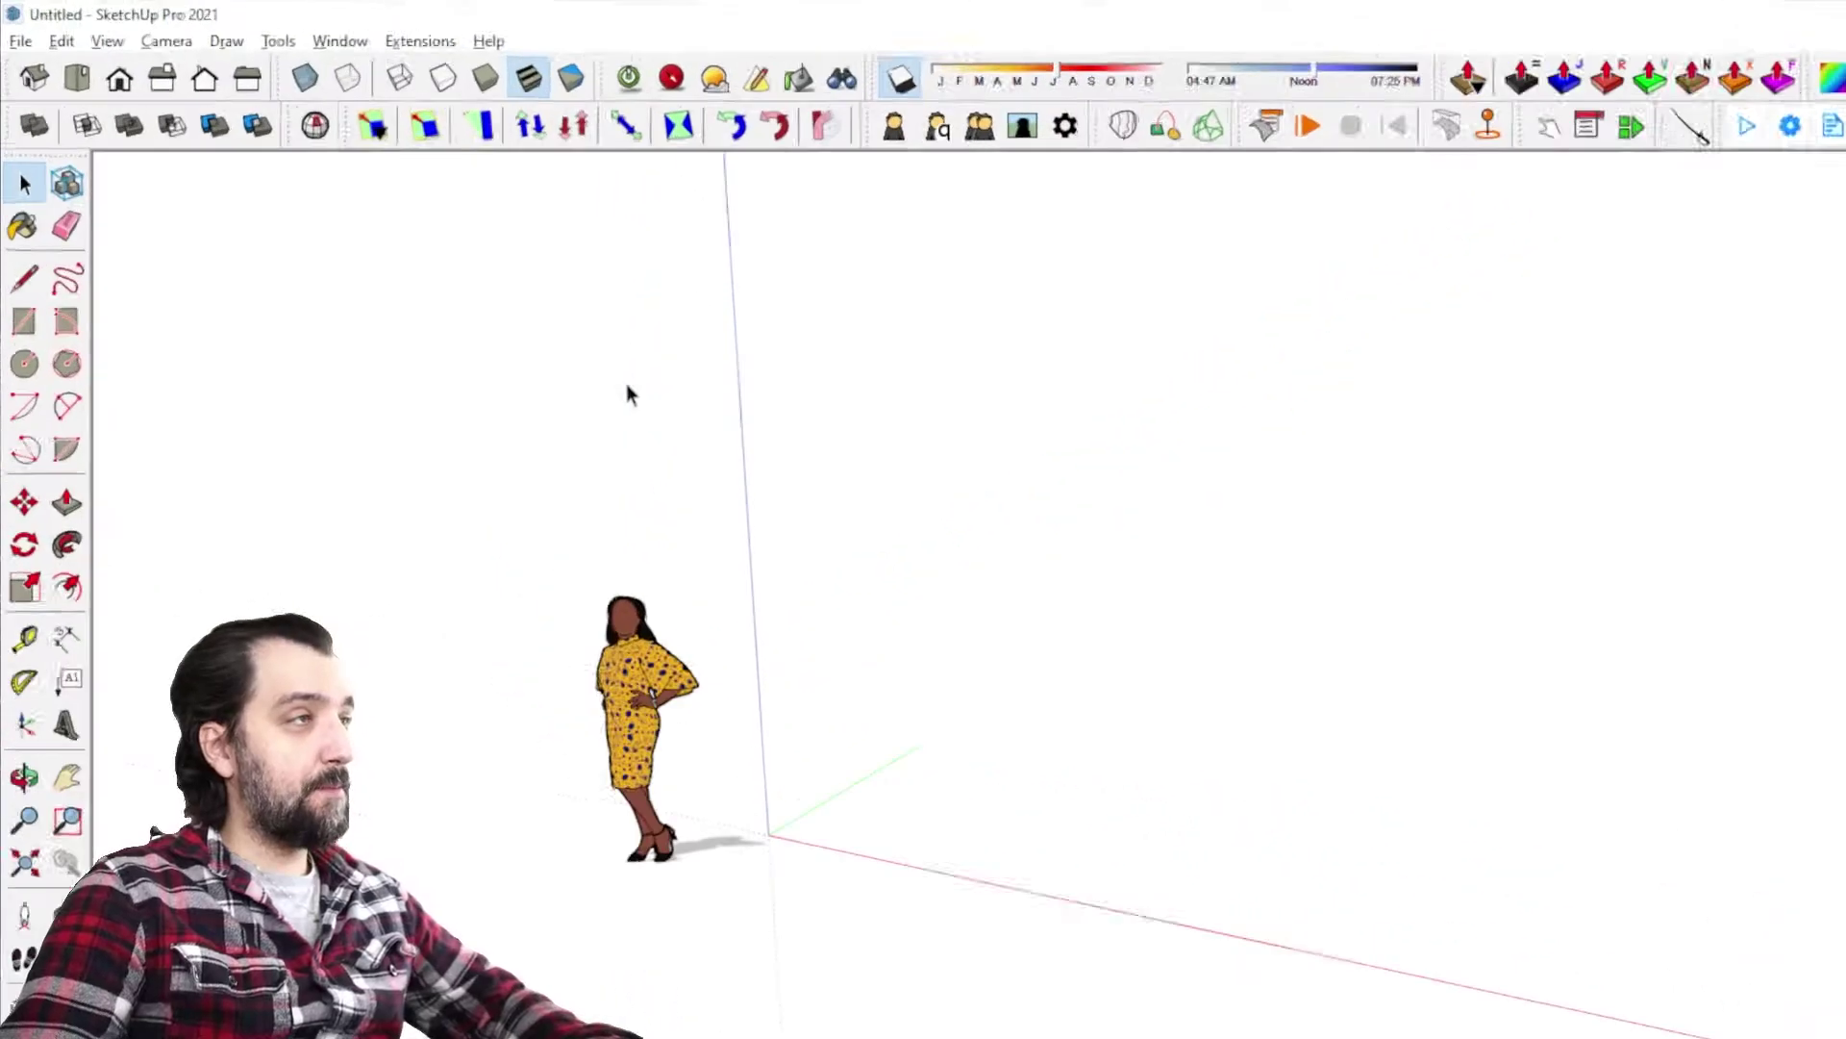
Switch to SketchUp, import K4ETG.dwg into the untitled model and dismiss the import results
click(29, 59)
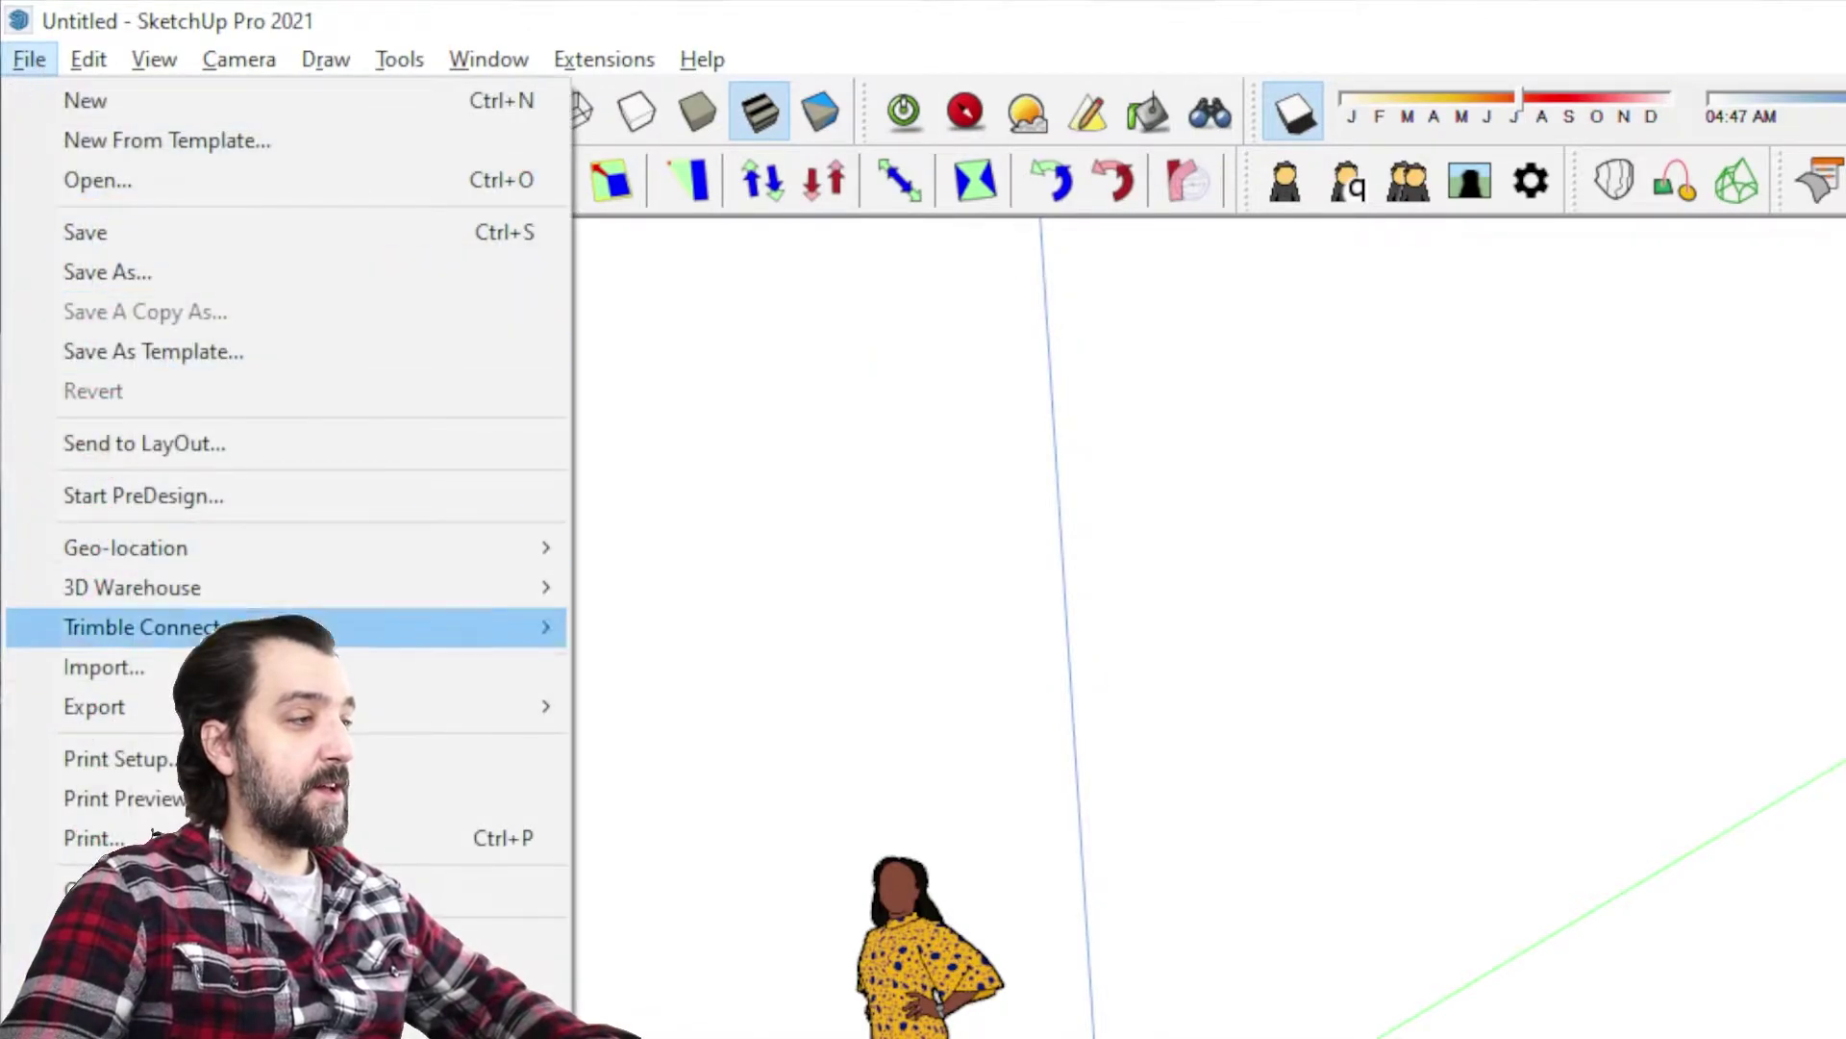
click(215, 664)
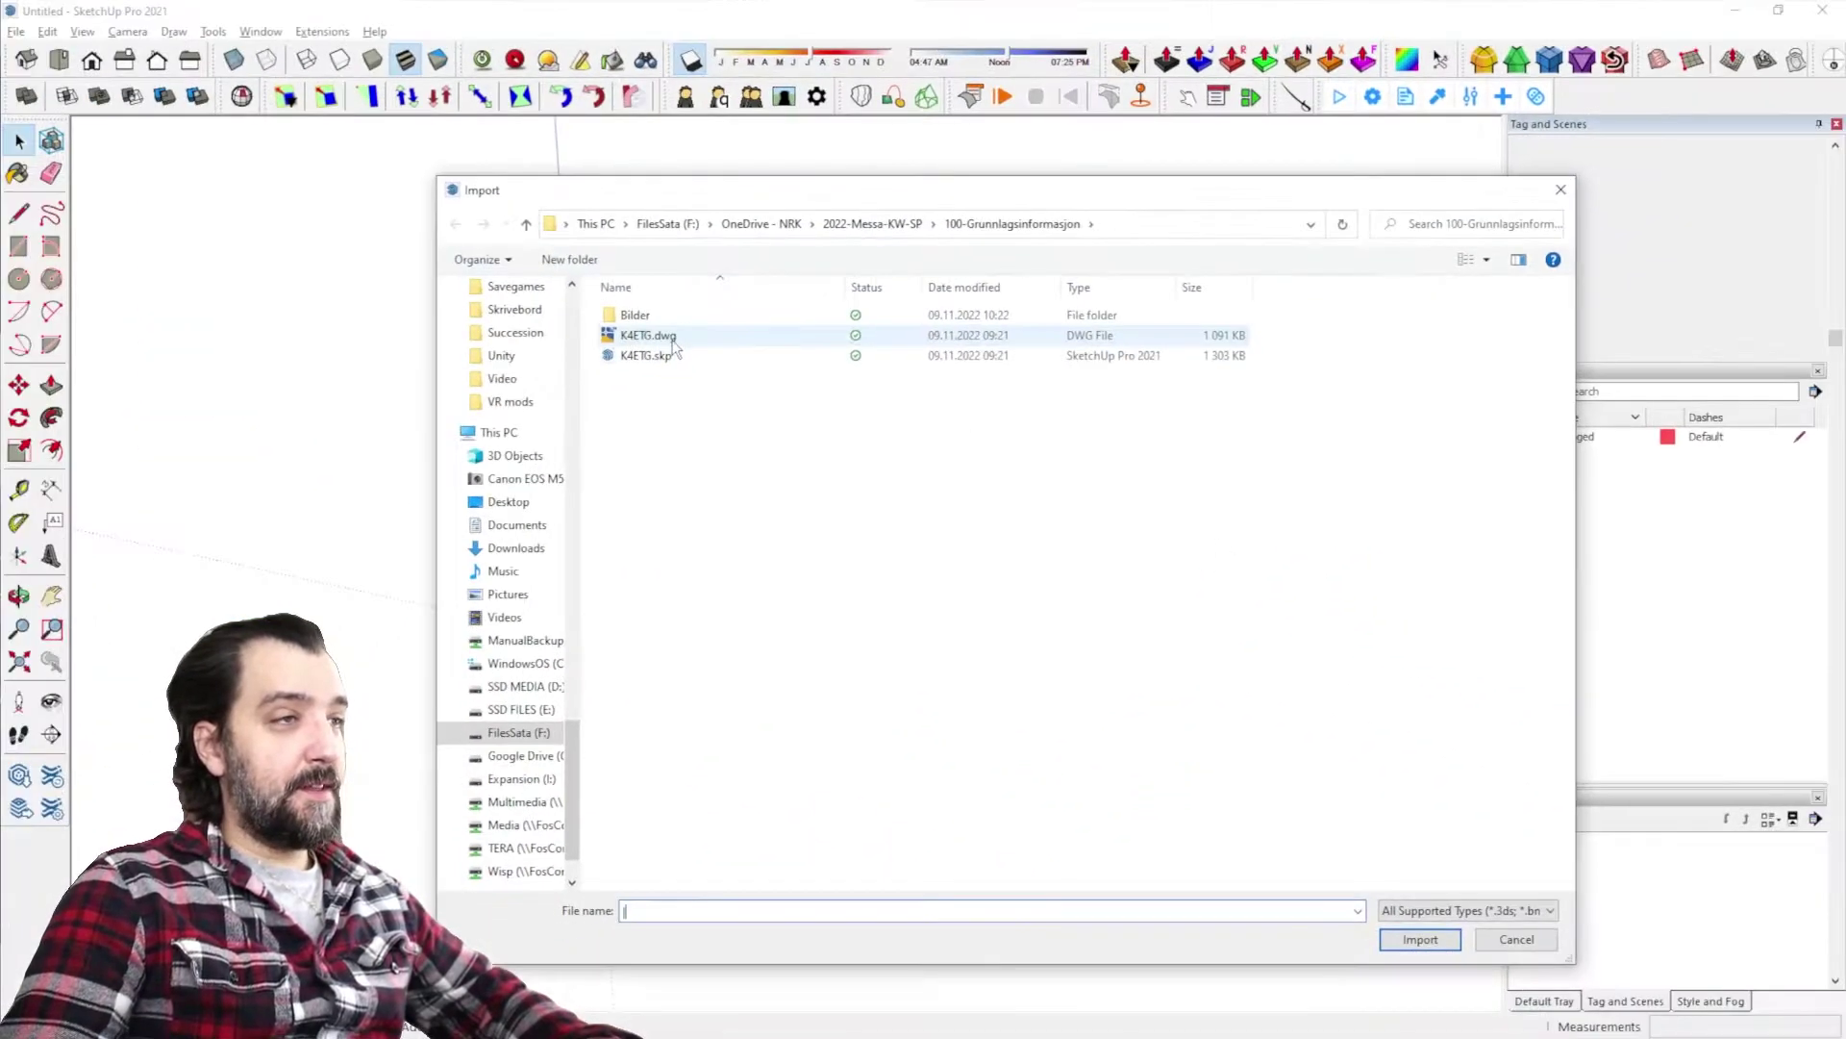
click(1420, 940)
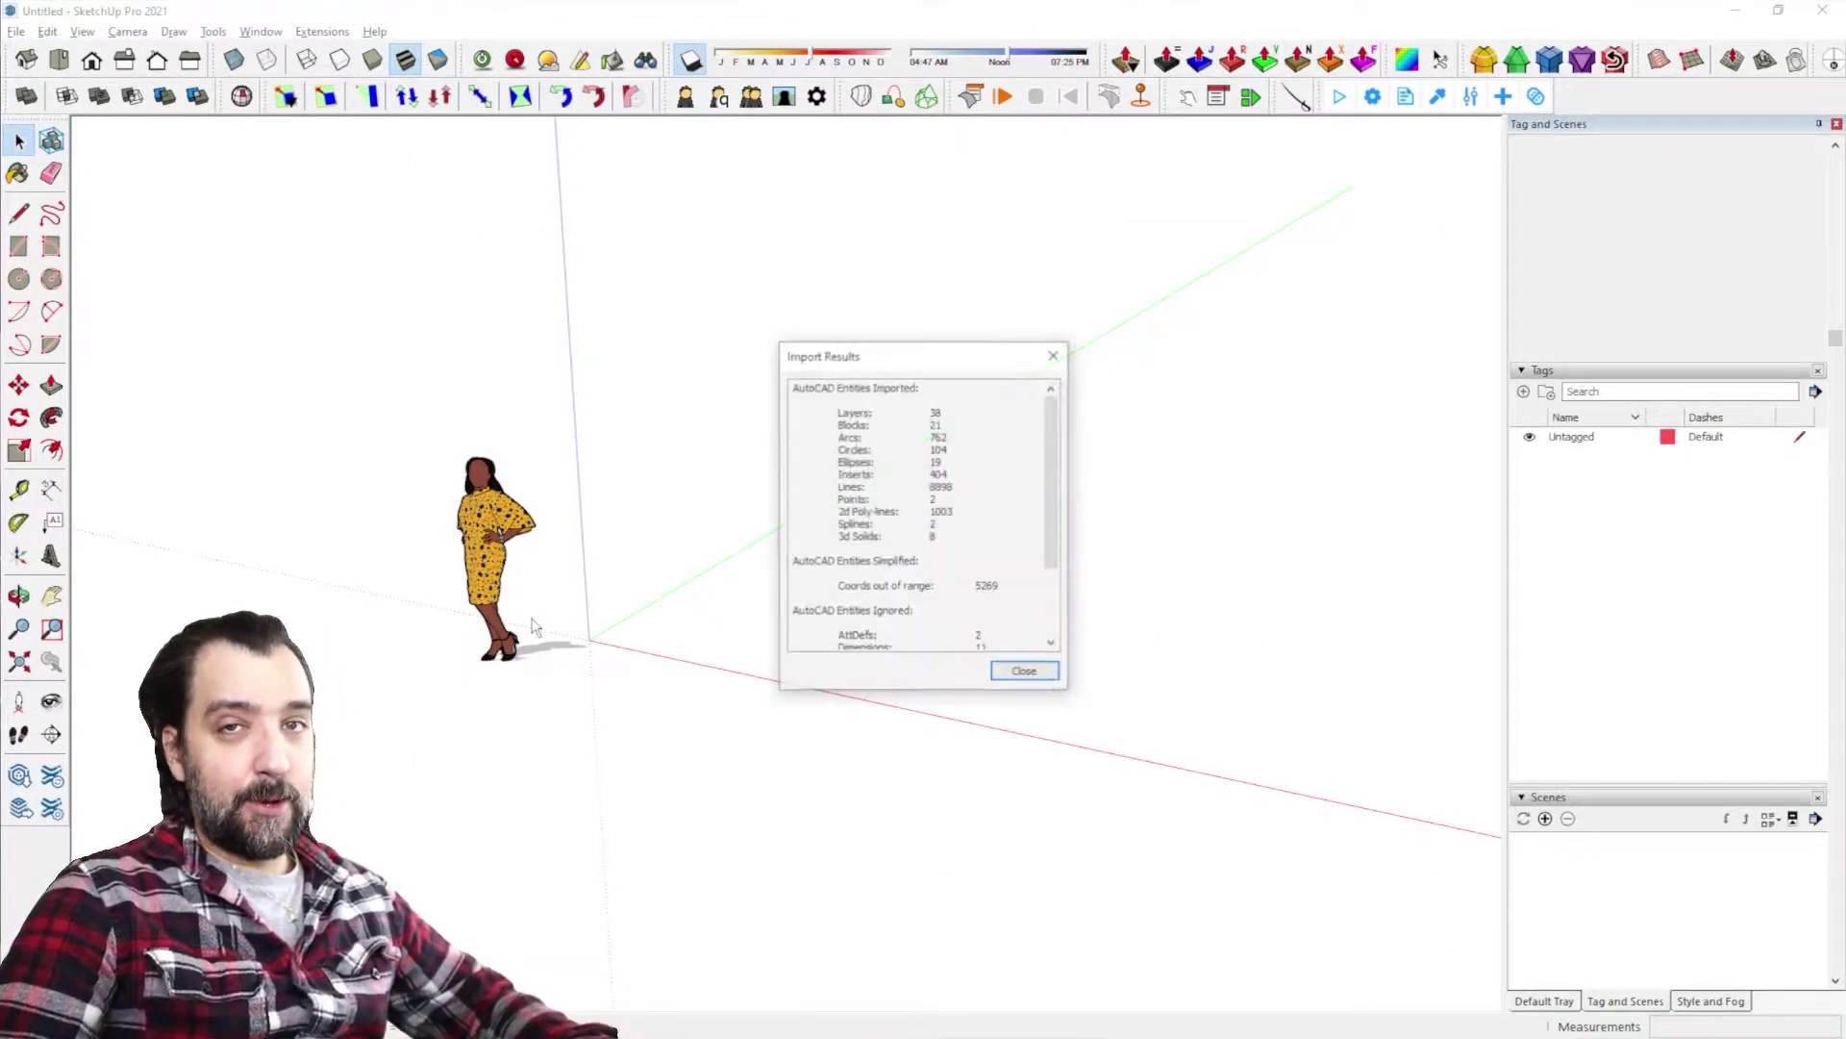
click(1055, 676)
Examine the imported floor plan as a whole and the columns and inner walls of its upper wing up close
scroll(1053, 673, down, 2)
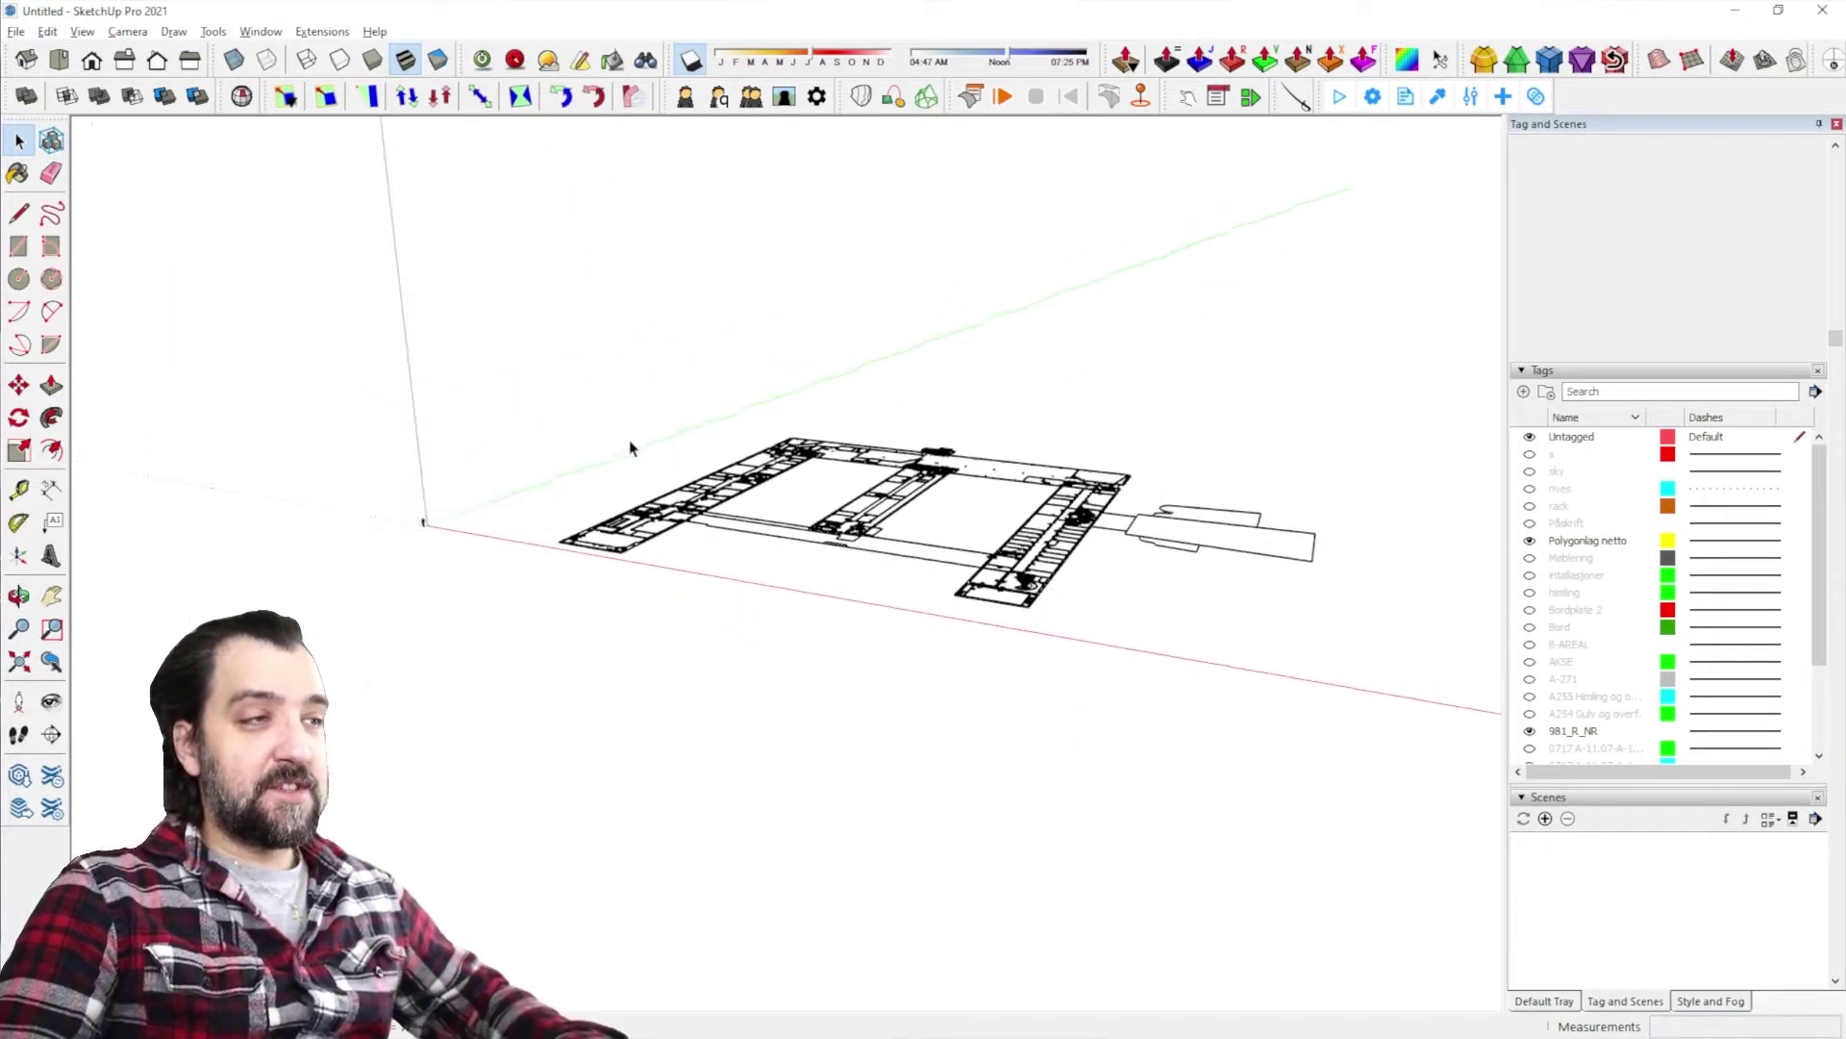
middle_drag(631, 445, 892, 725)
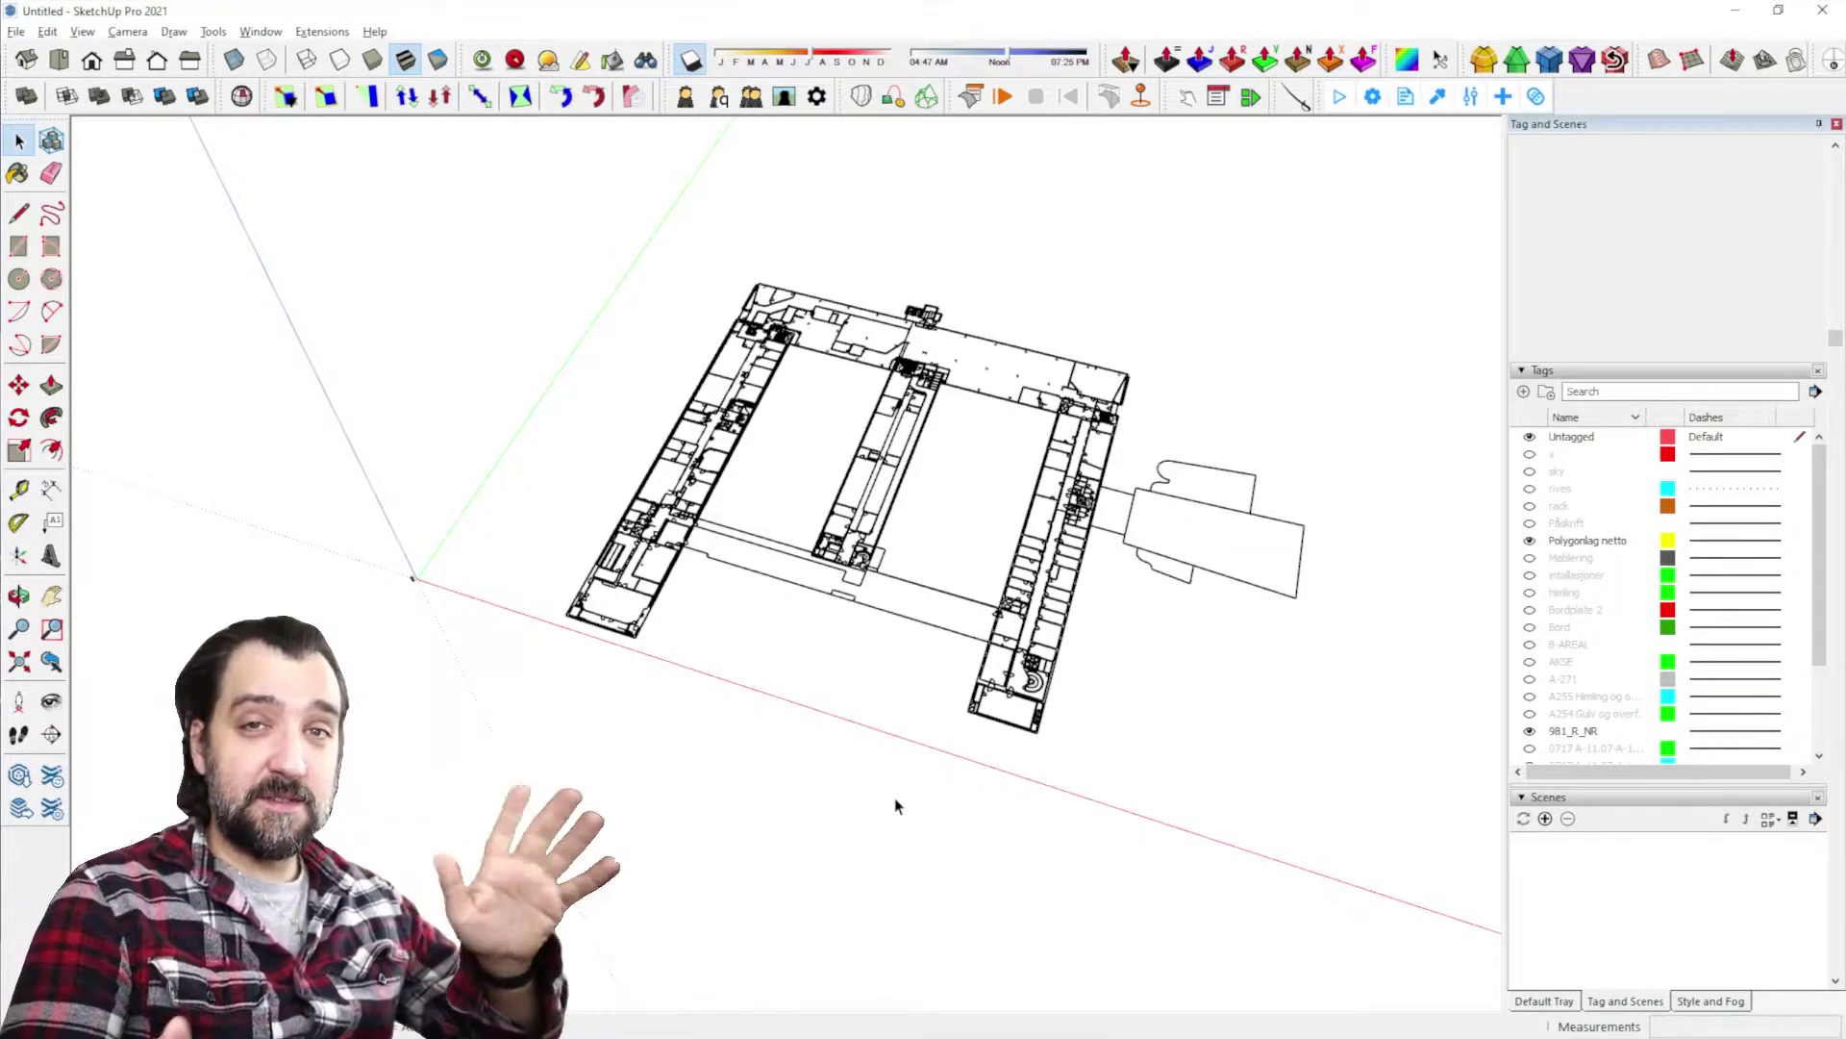
scroll(945, 370, up, 2)
scroll(947, 371, up, 2)
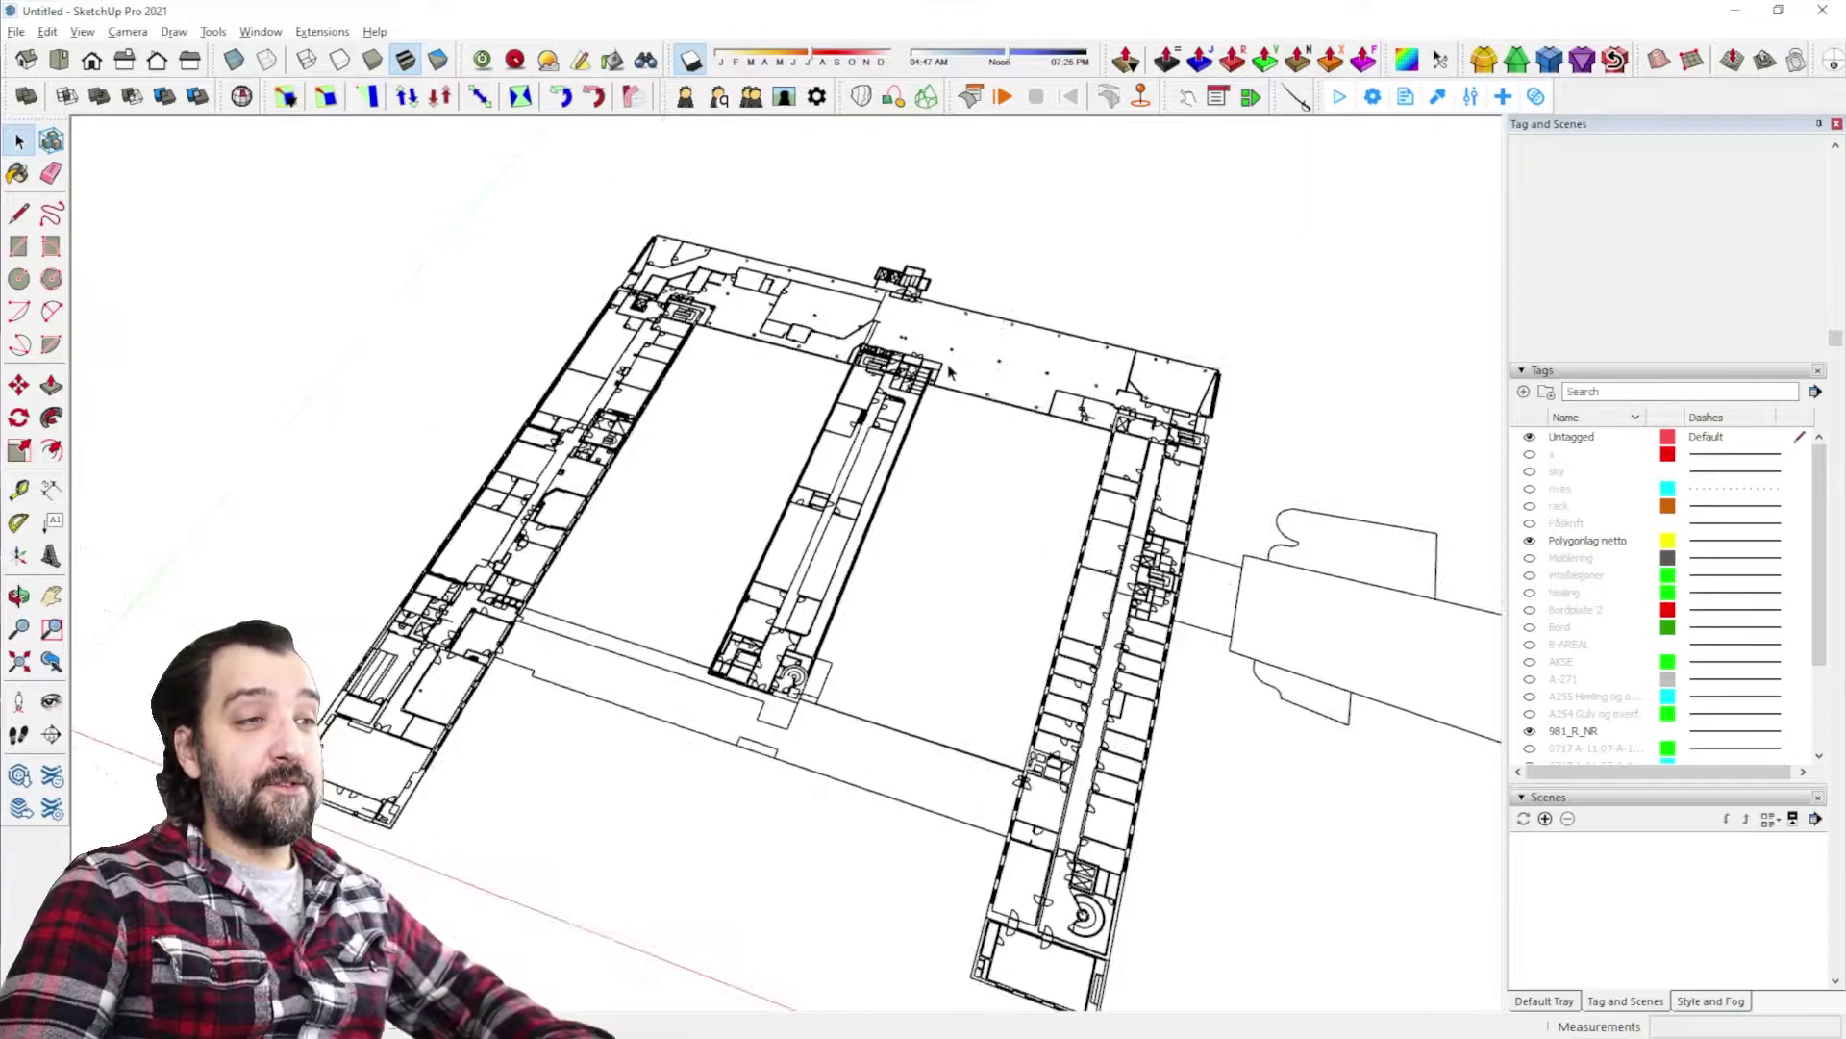
scroll(957, 405, up, 8)
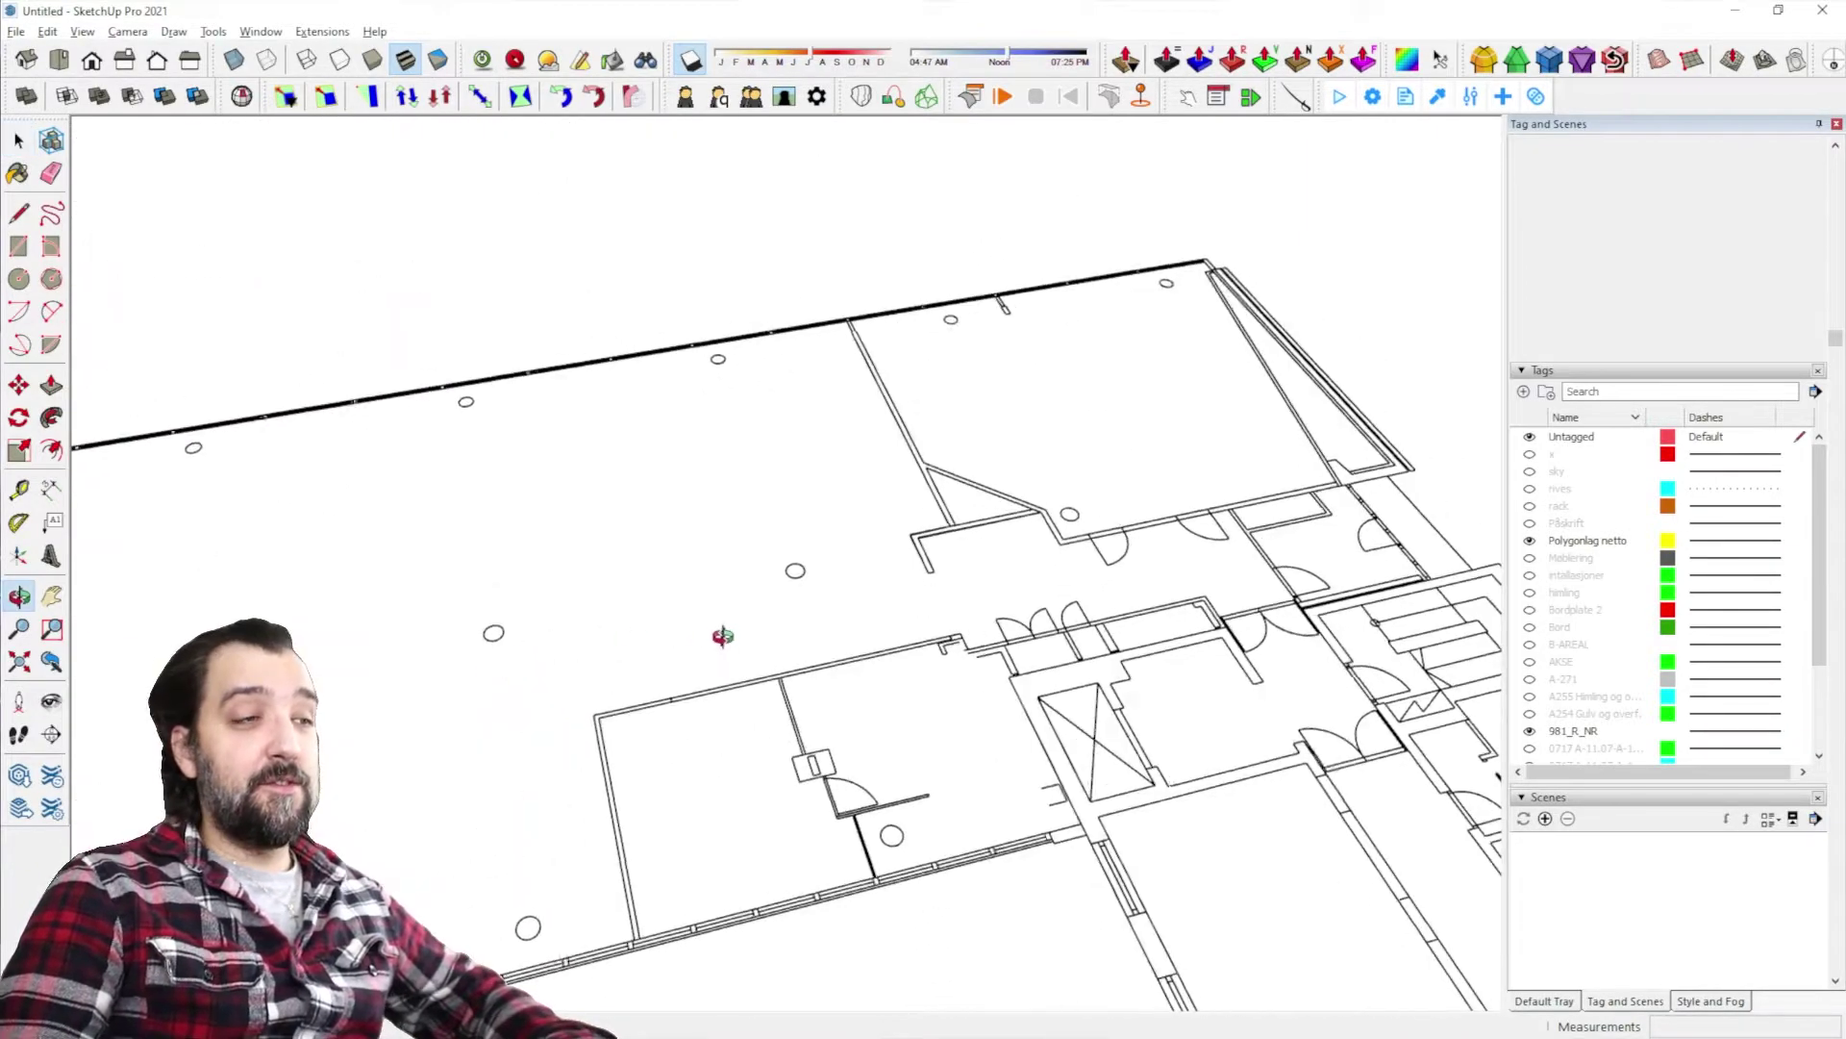
mouse_move(879, 469)
shift+middle_down()
mouse_move(680, 631)
mouse_move(1098, 348)
shift+middle_up()
scroll(680, 631, up, 1)
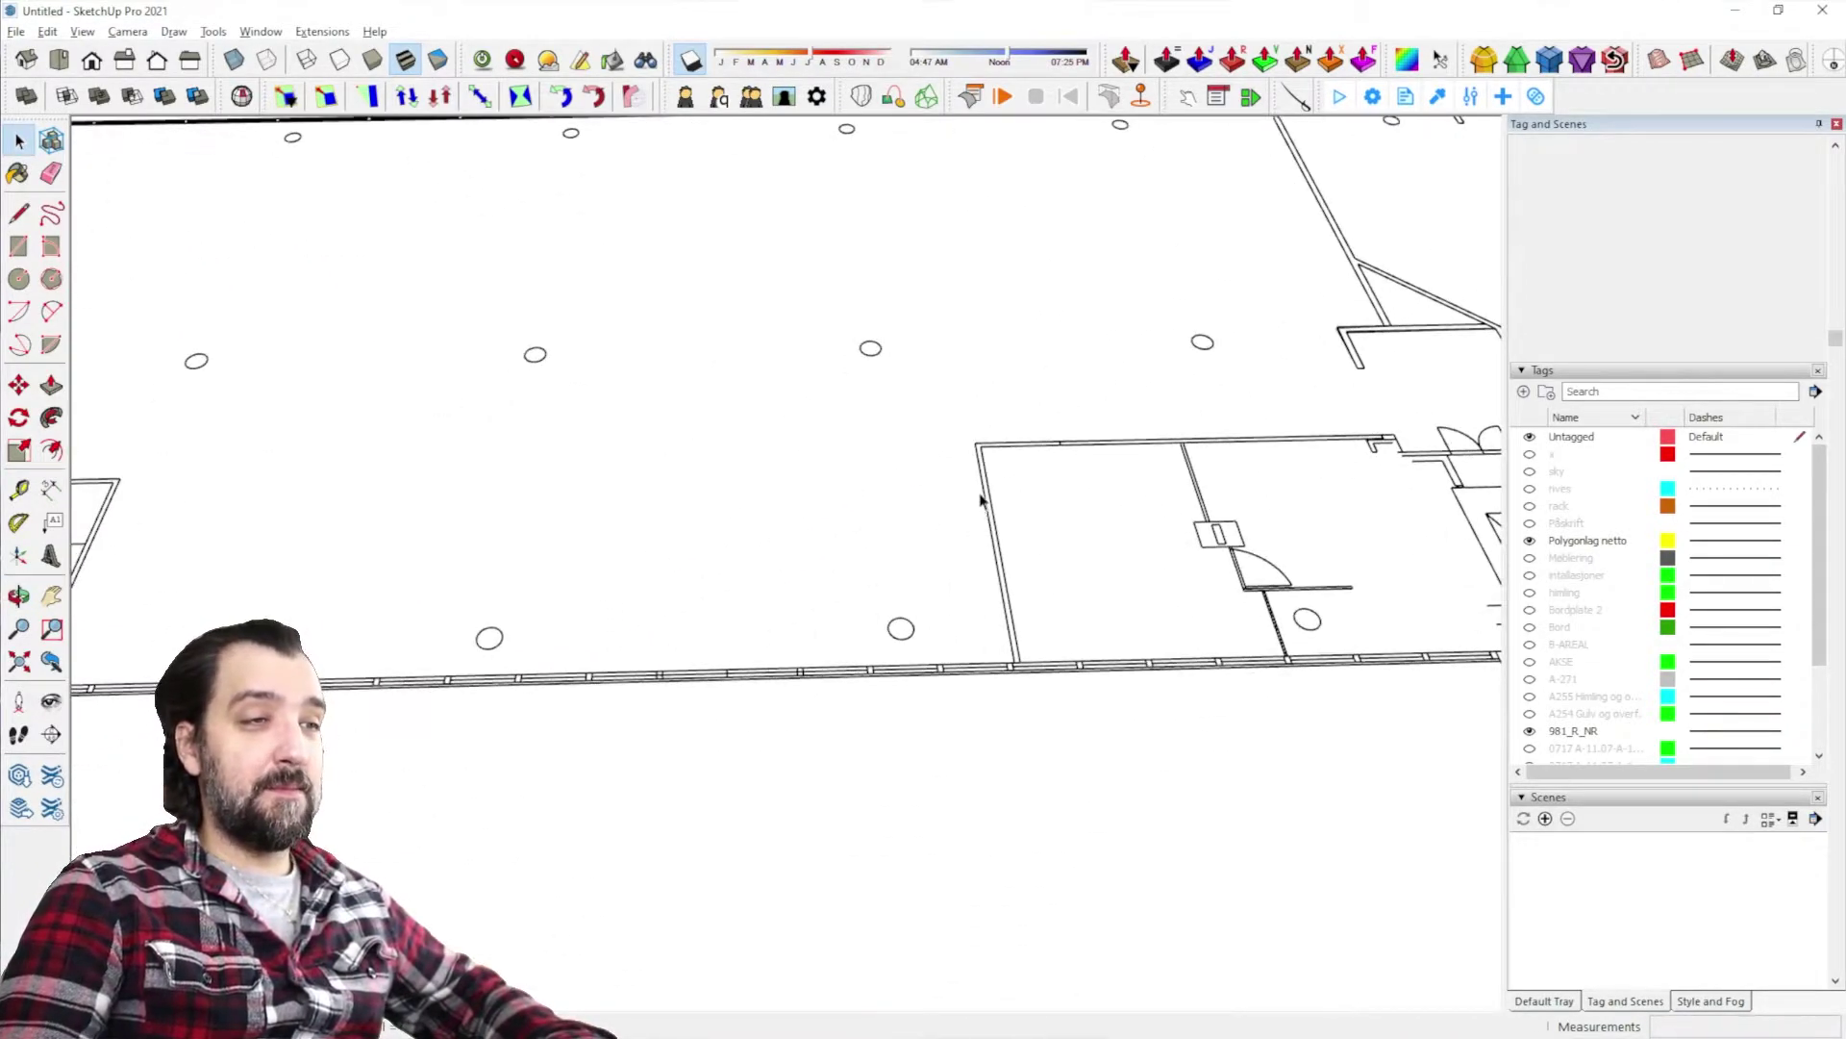
click(986, 489)
click(988, 488)
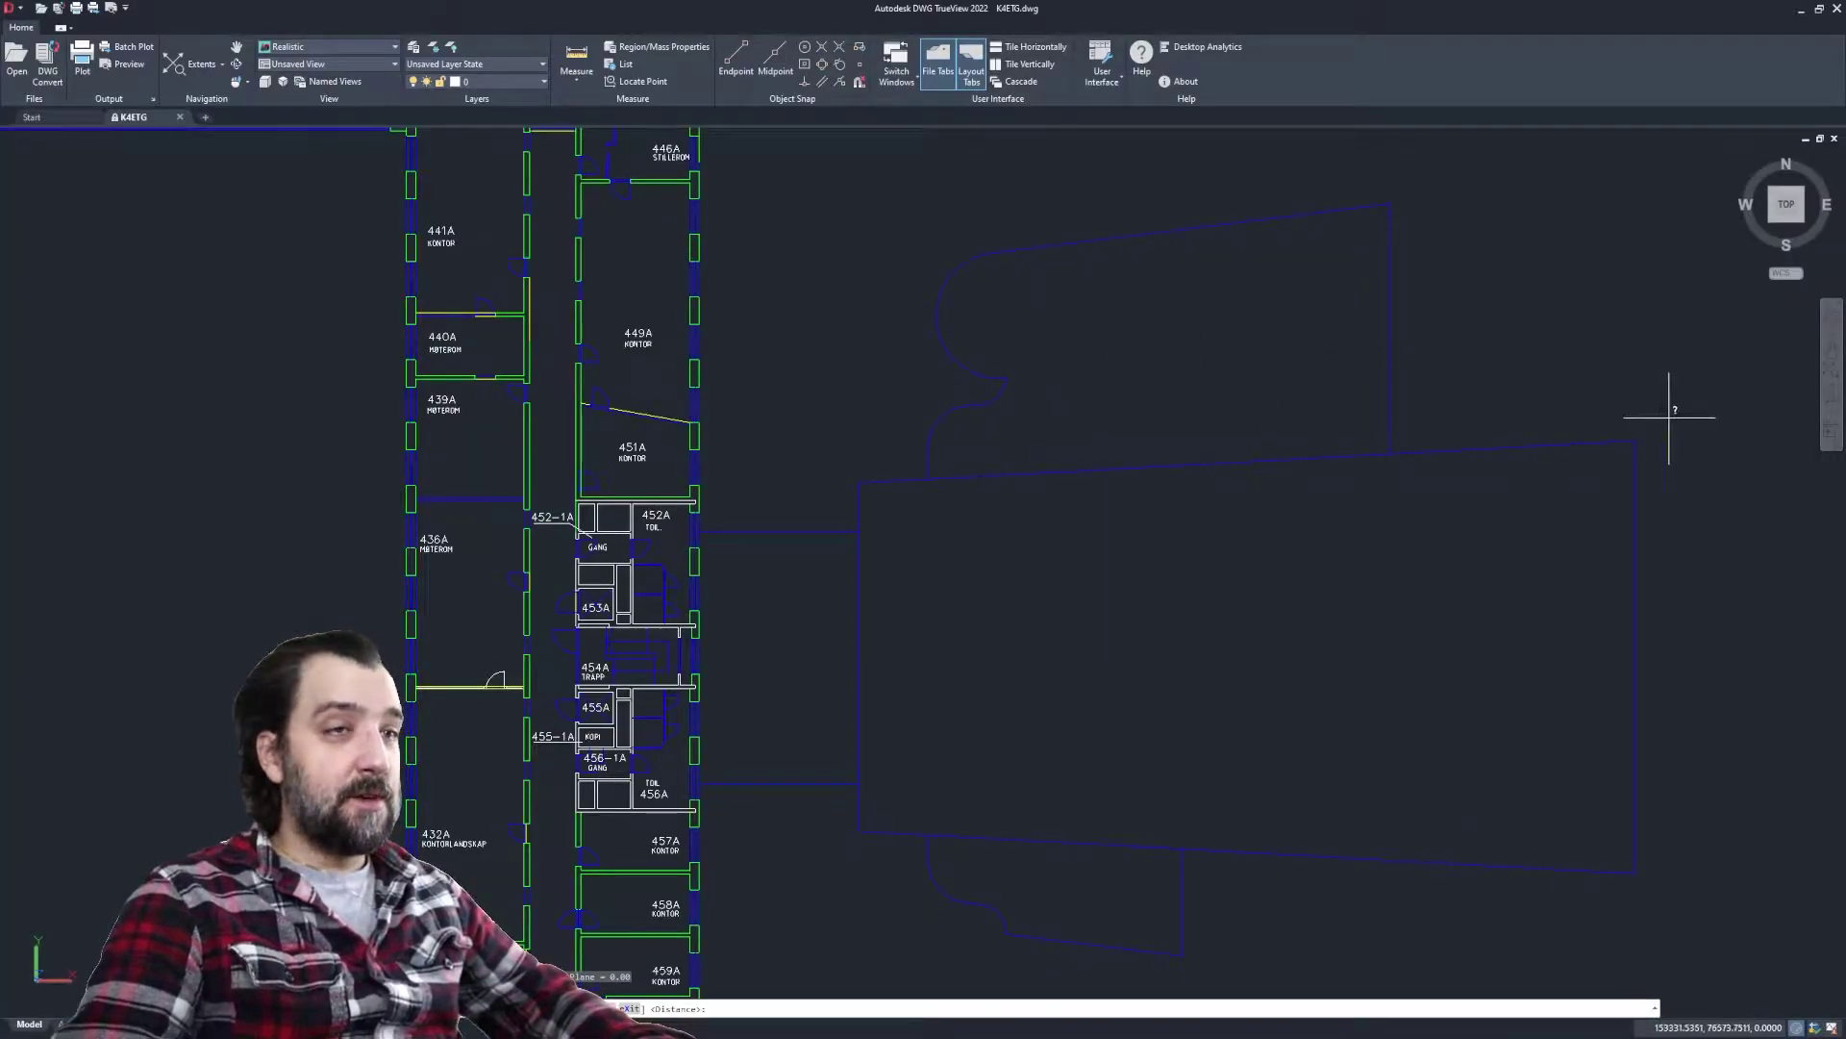
In DWG TrueView, measure the length of the outer end edge of the blue outline beside the building
click(578, 60)
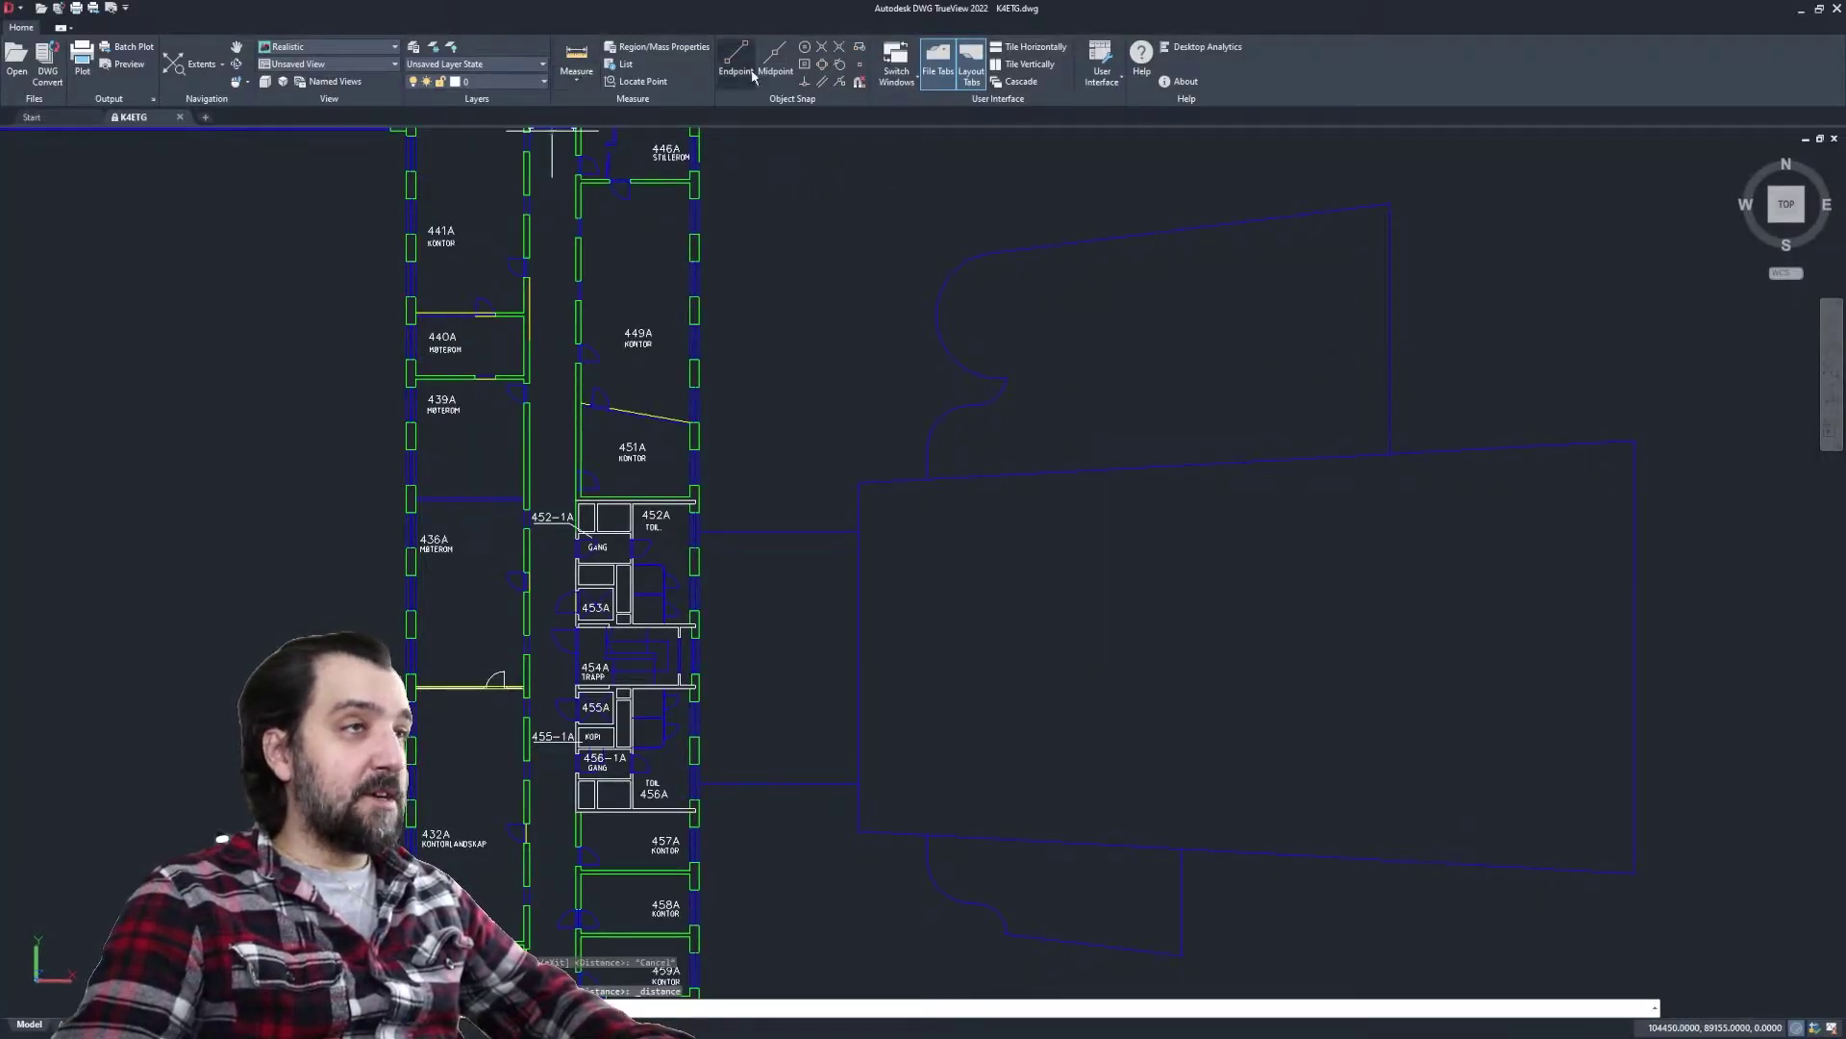
click(585, 83)
click(596, 134)
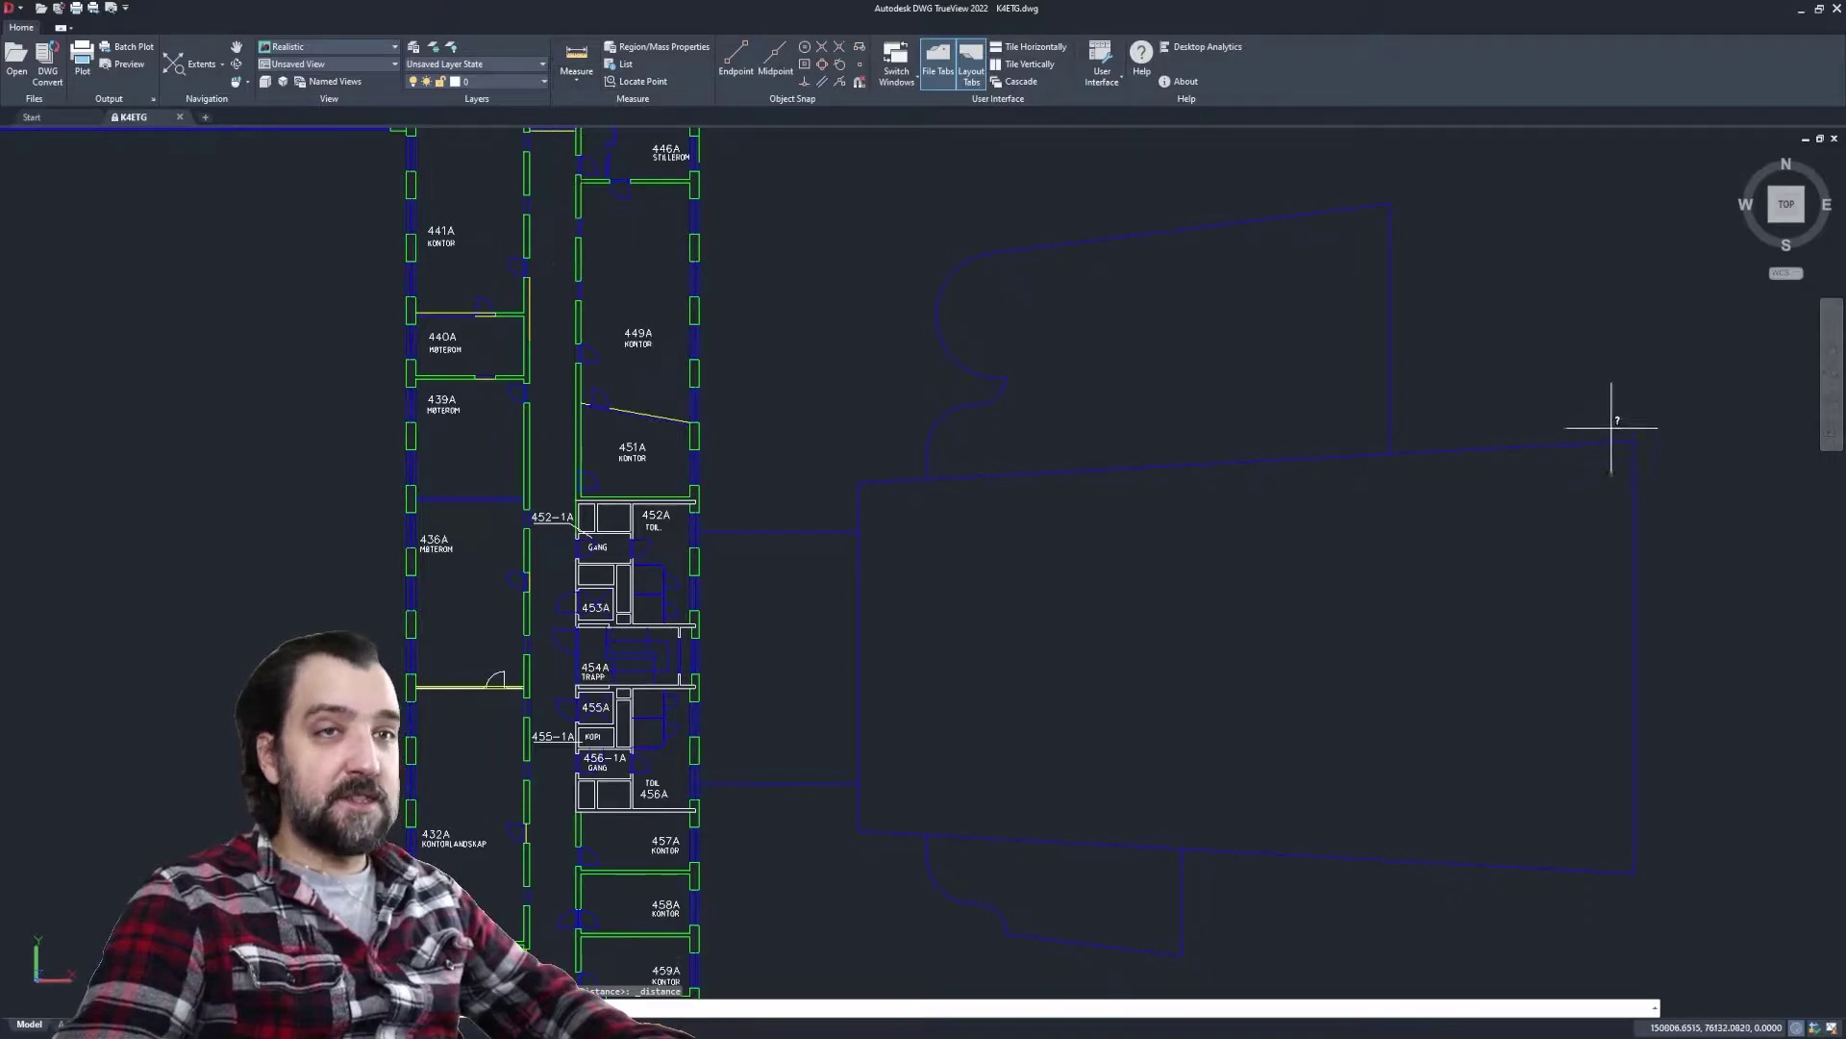
click(1634, 442)
click(1634, 873)
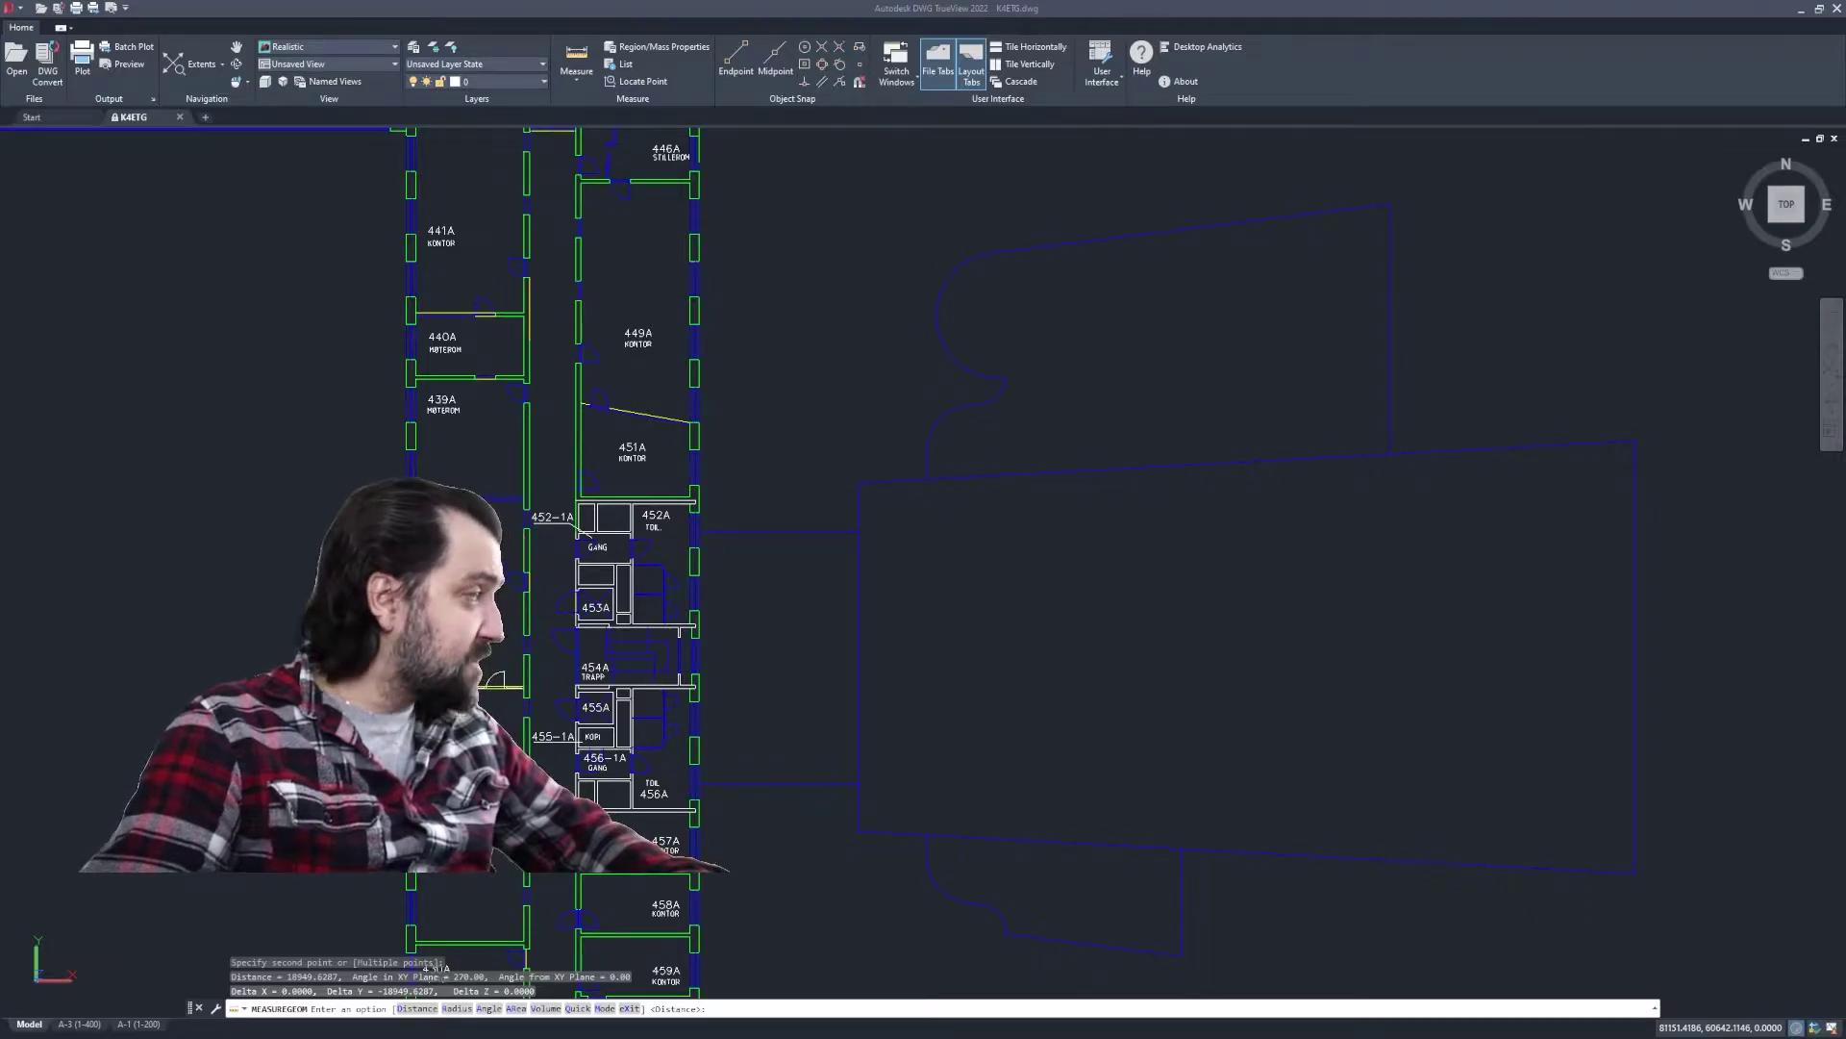
click(1369, 373)
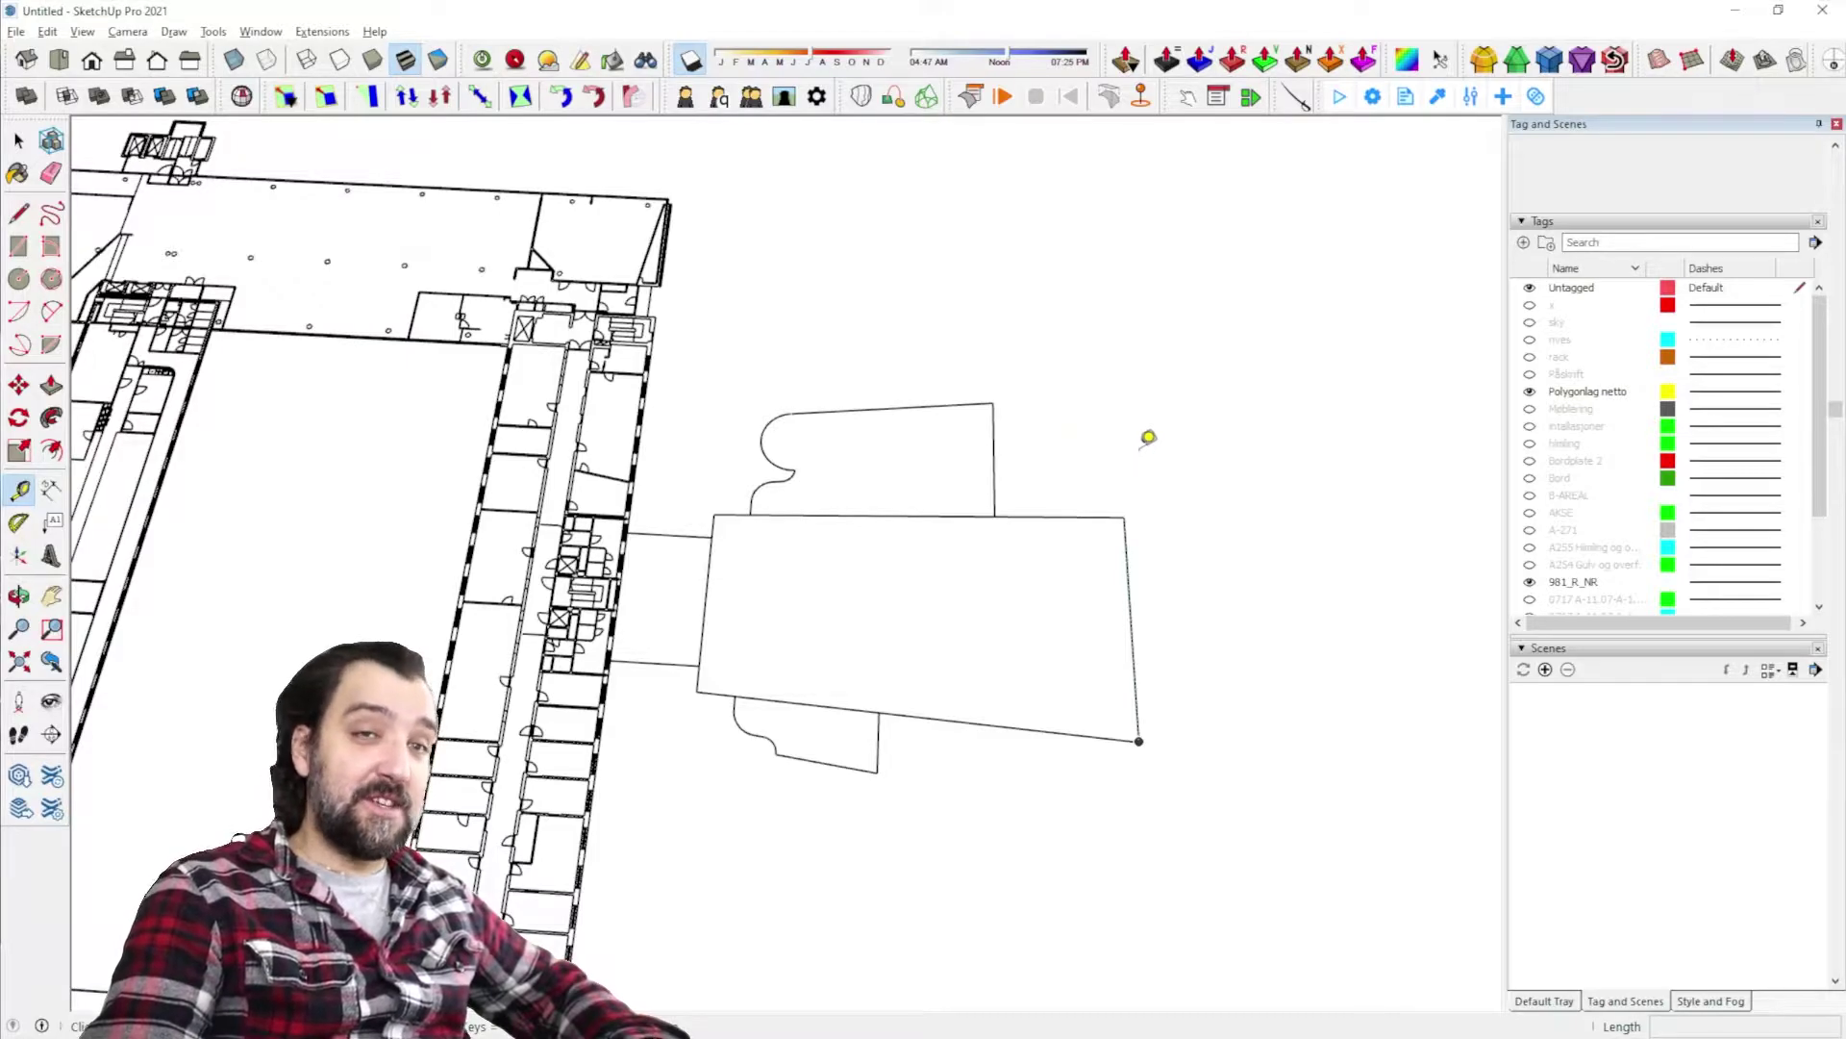
In SketchUp, measure the same outer end edge with Tape Measure and resize the model to make it 20000 mm
click(1124, 516)
click(1136, 501)
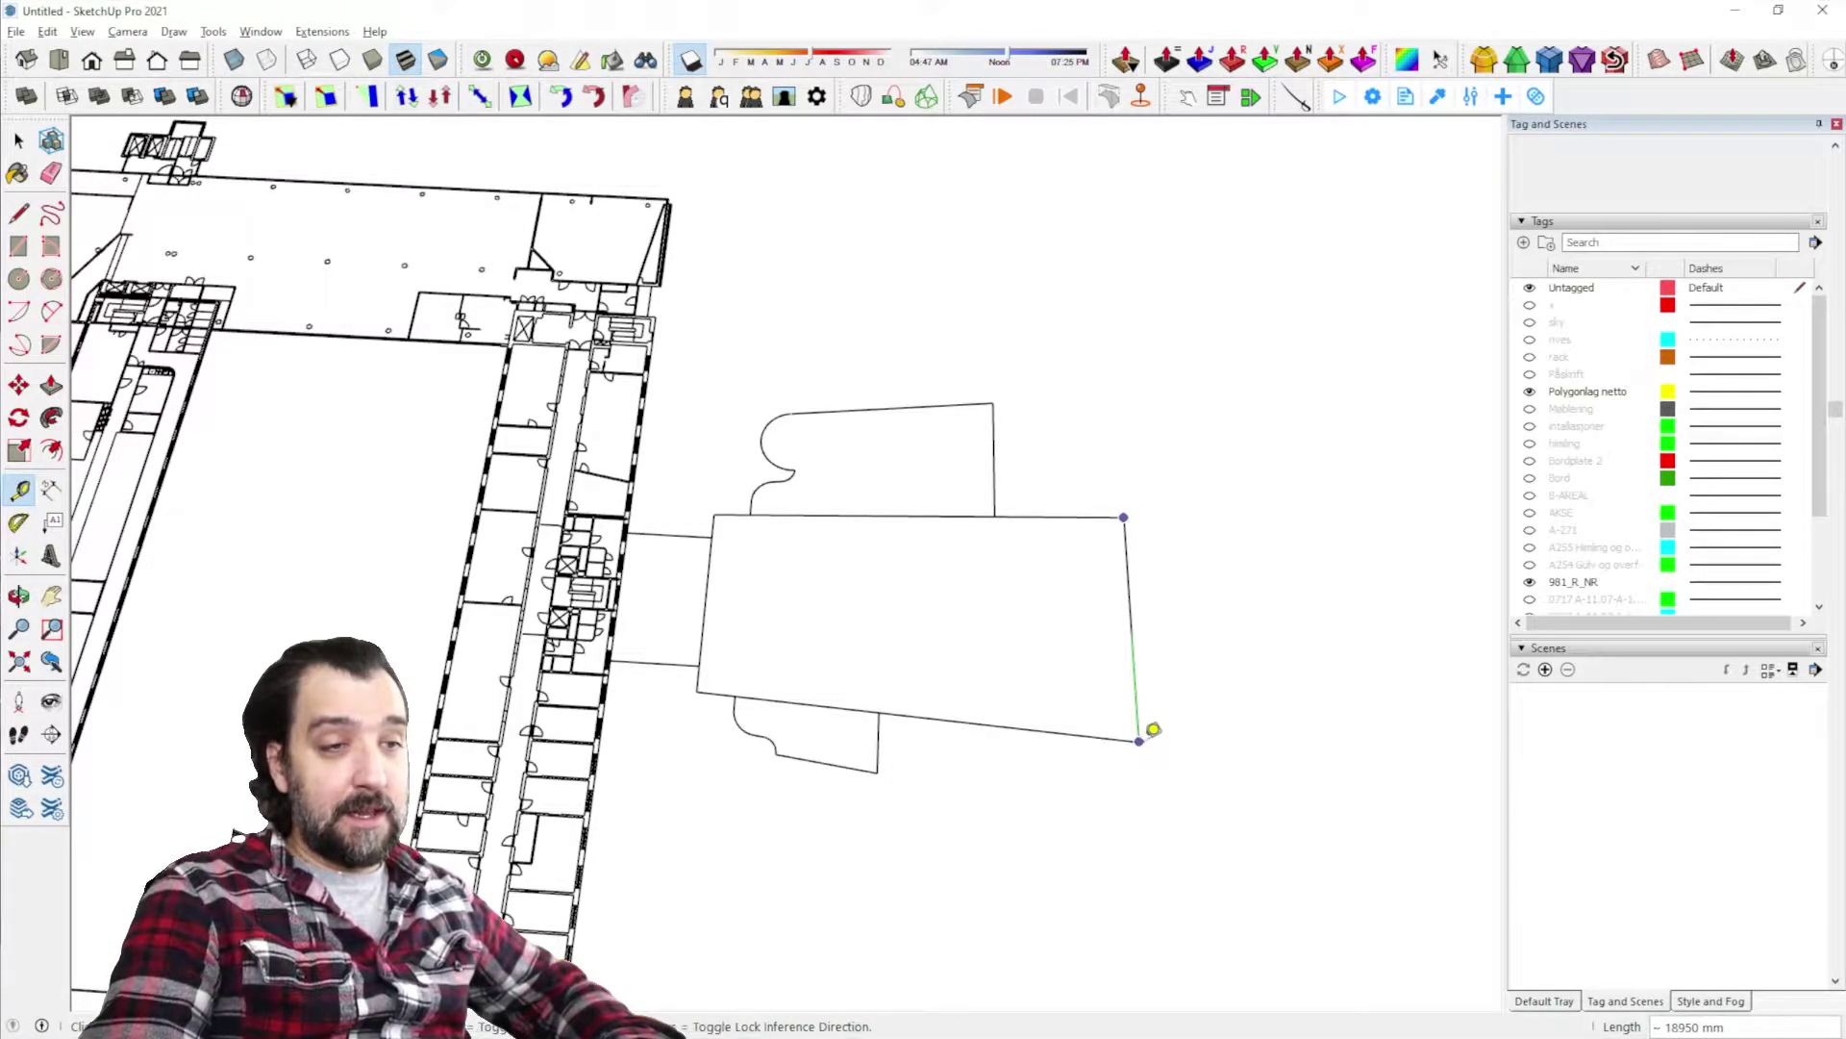
click(1139, 740)
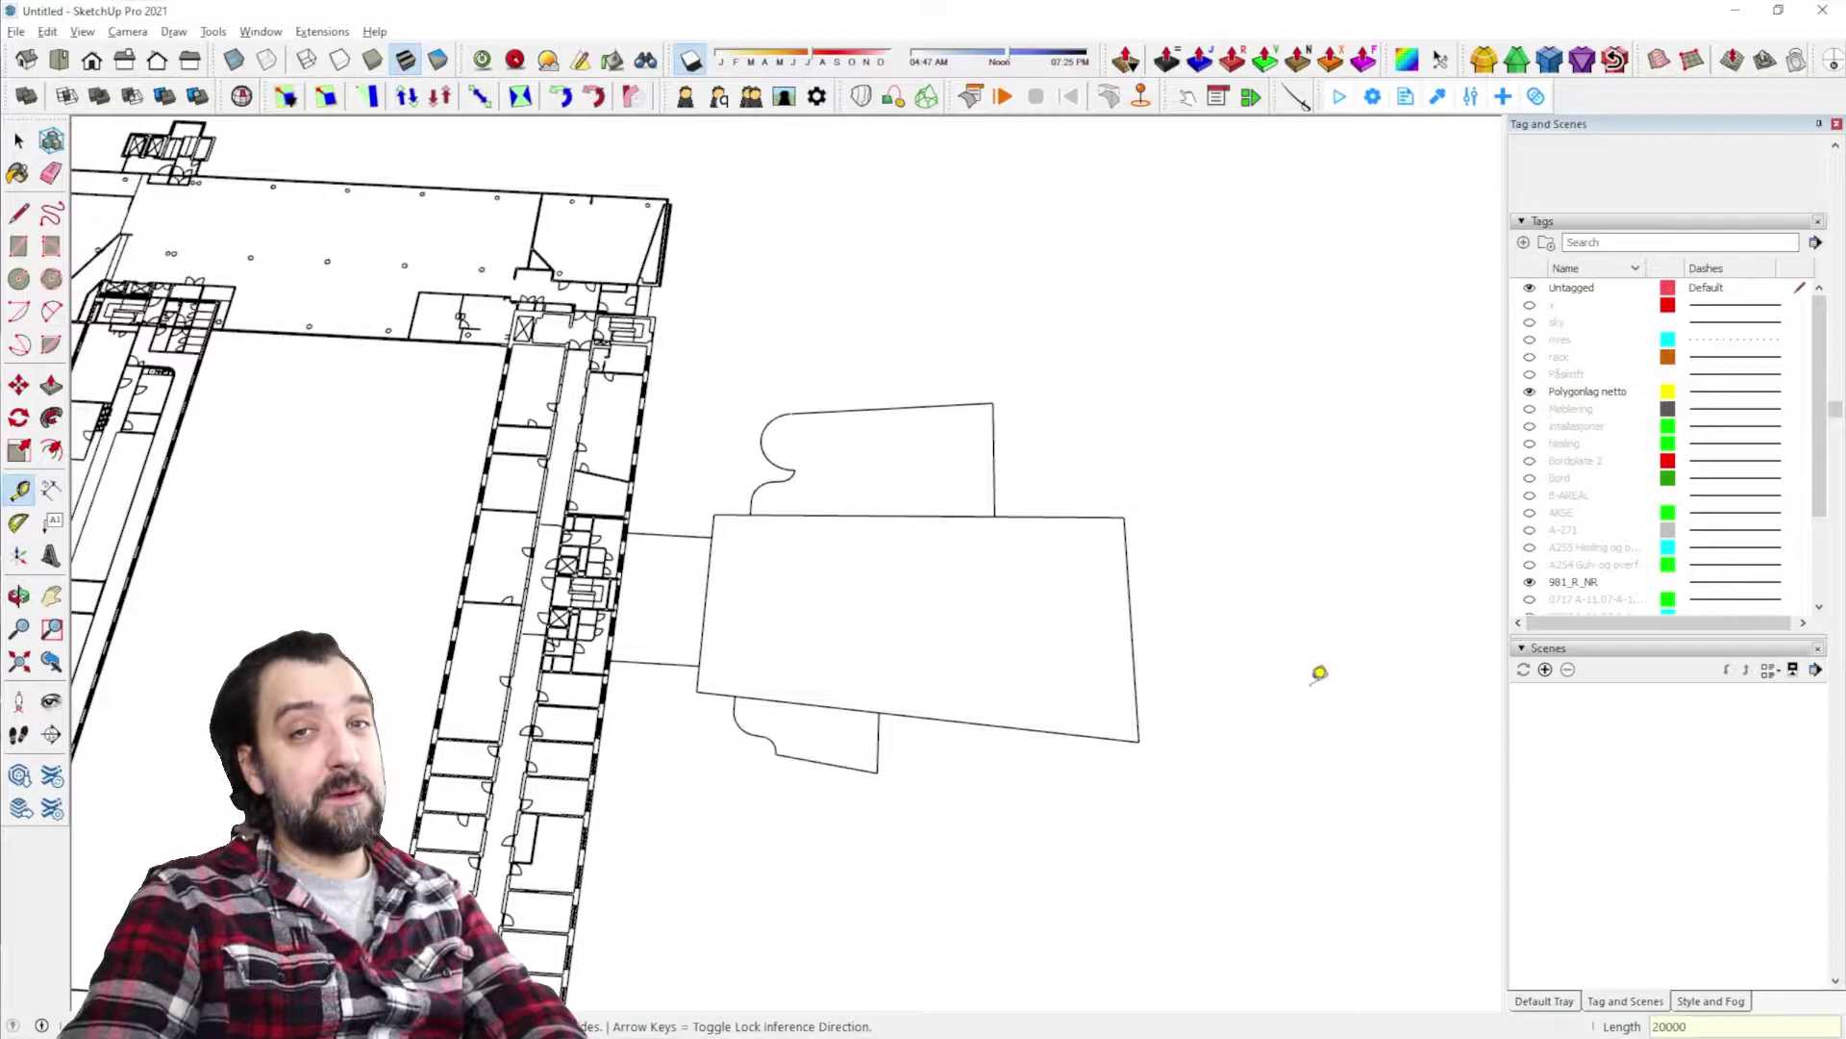
key(Return)
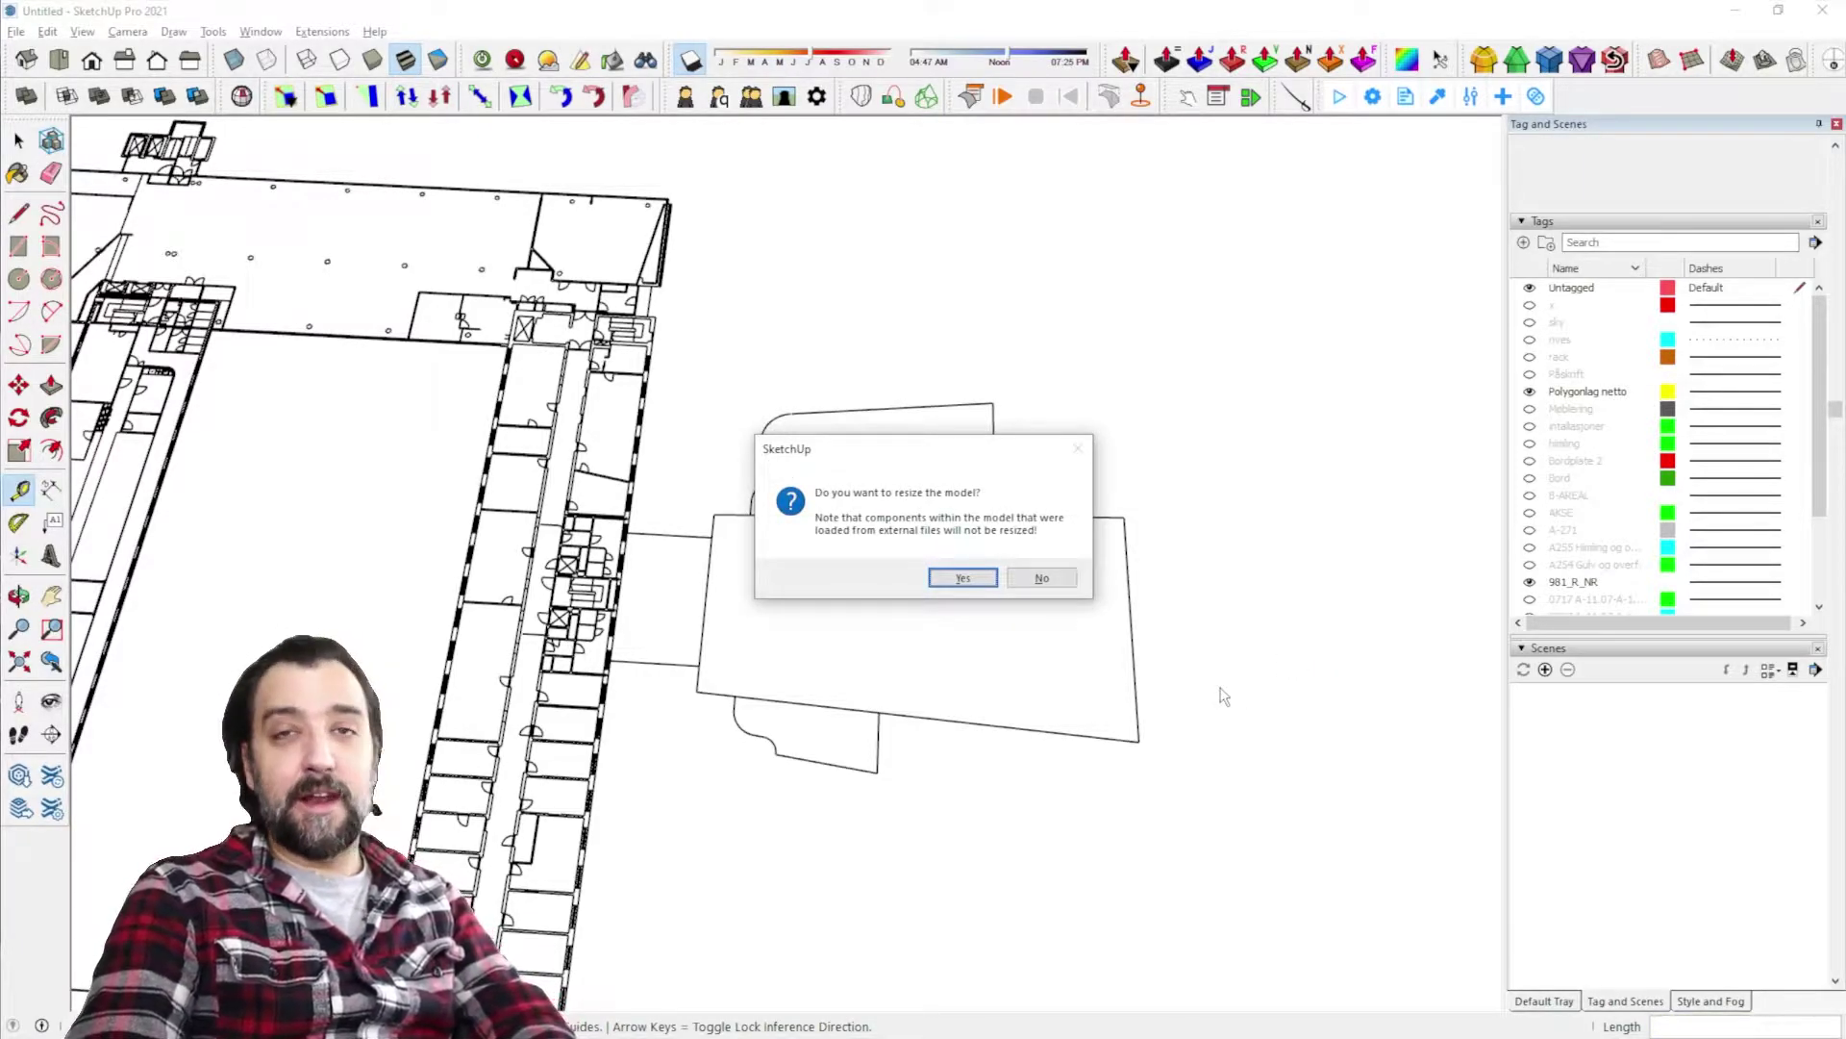
key(Return)
key(space)
Compare the scale figure with the floor plan, selecting the figure and undoing and redoing the last change
scroll(1122, 523, down, 5)
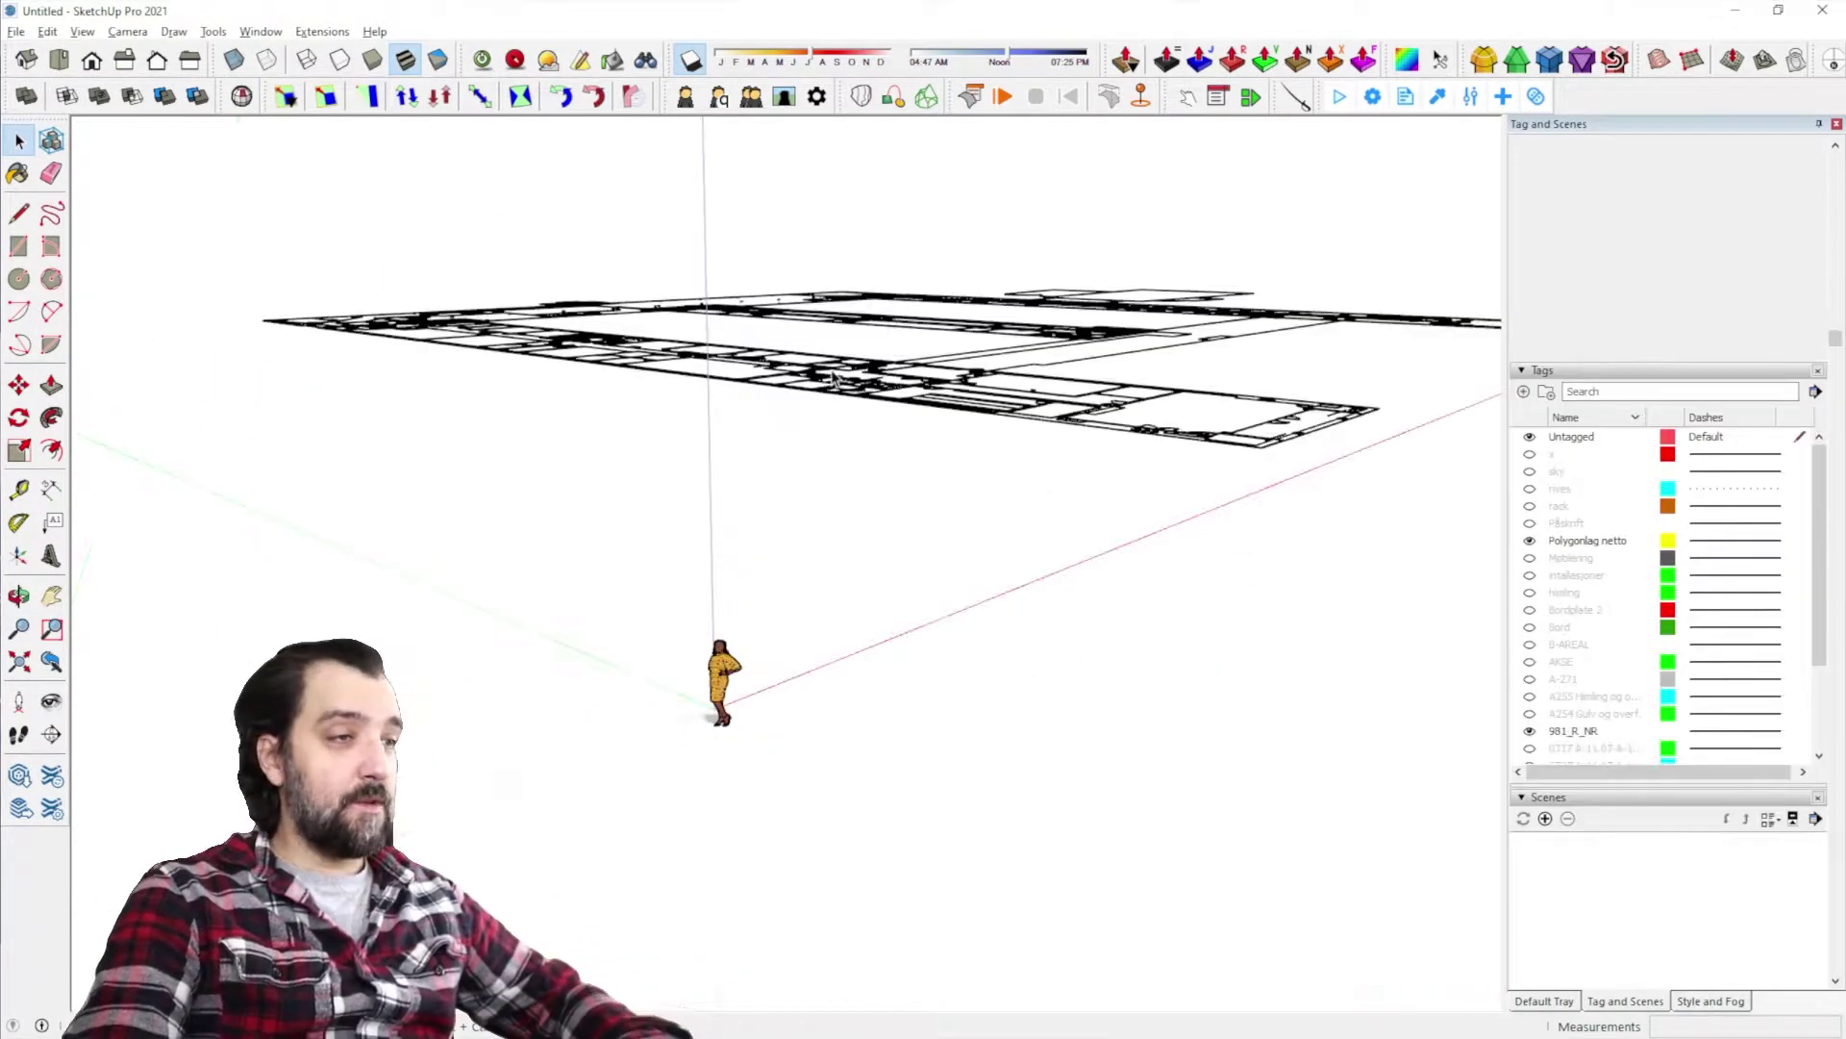
scroll(705, 495, up, 2)
shift+middle_drag(824, 737, 777, 618)
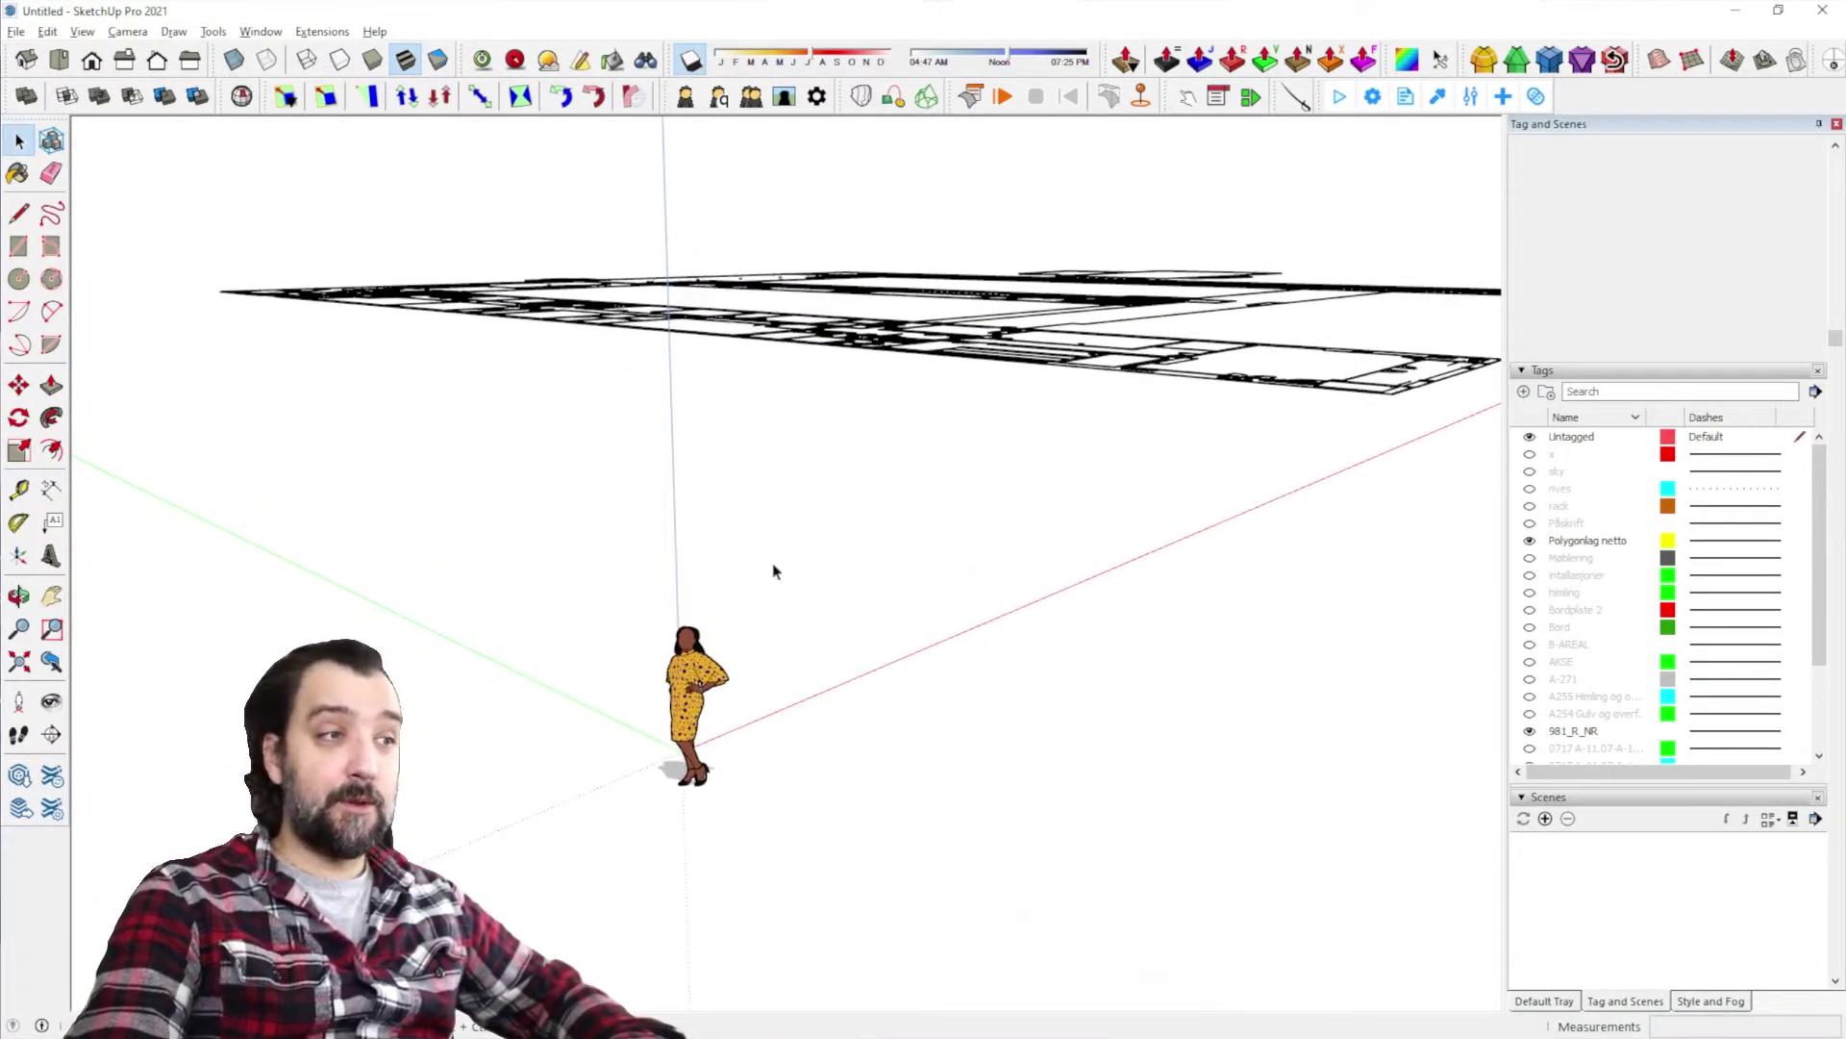
drag(771, 563, 654, 808)
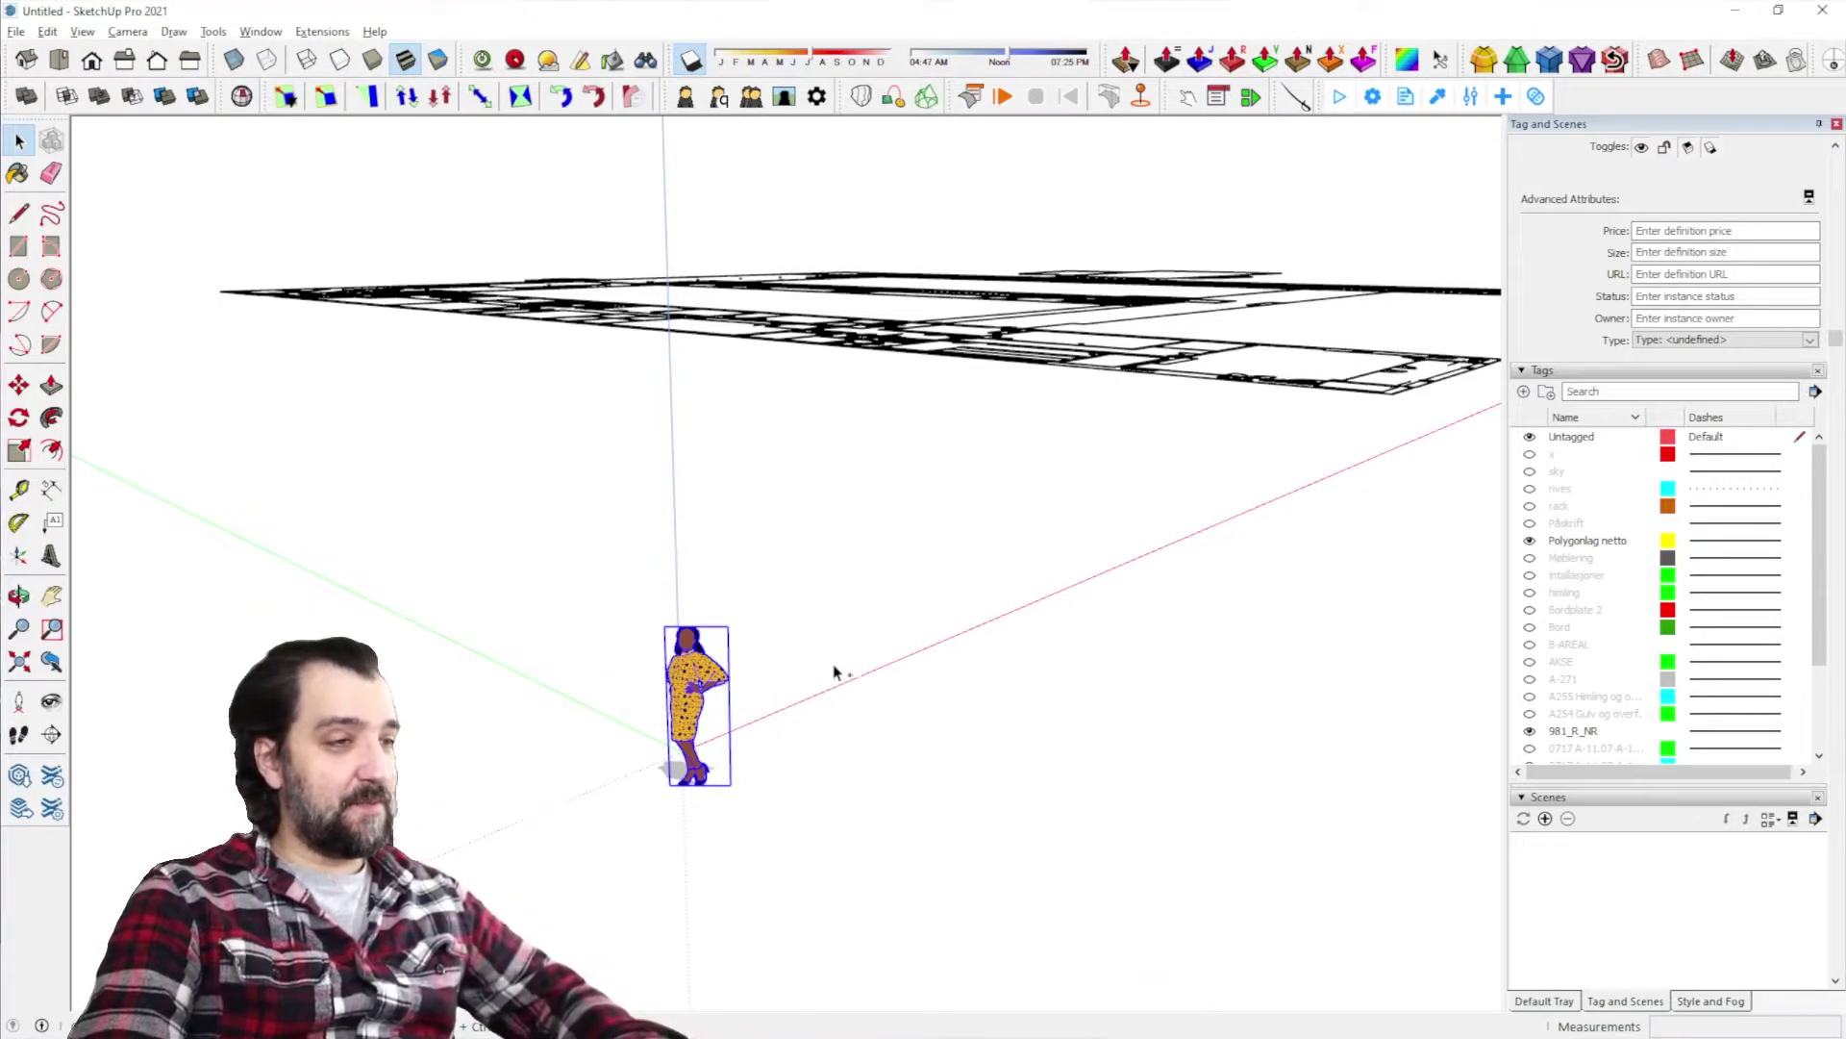
key(ctrl+z)
key(ctrl+y)
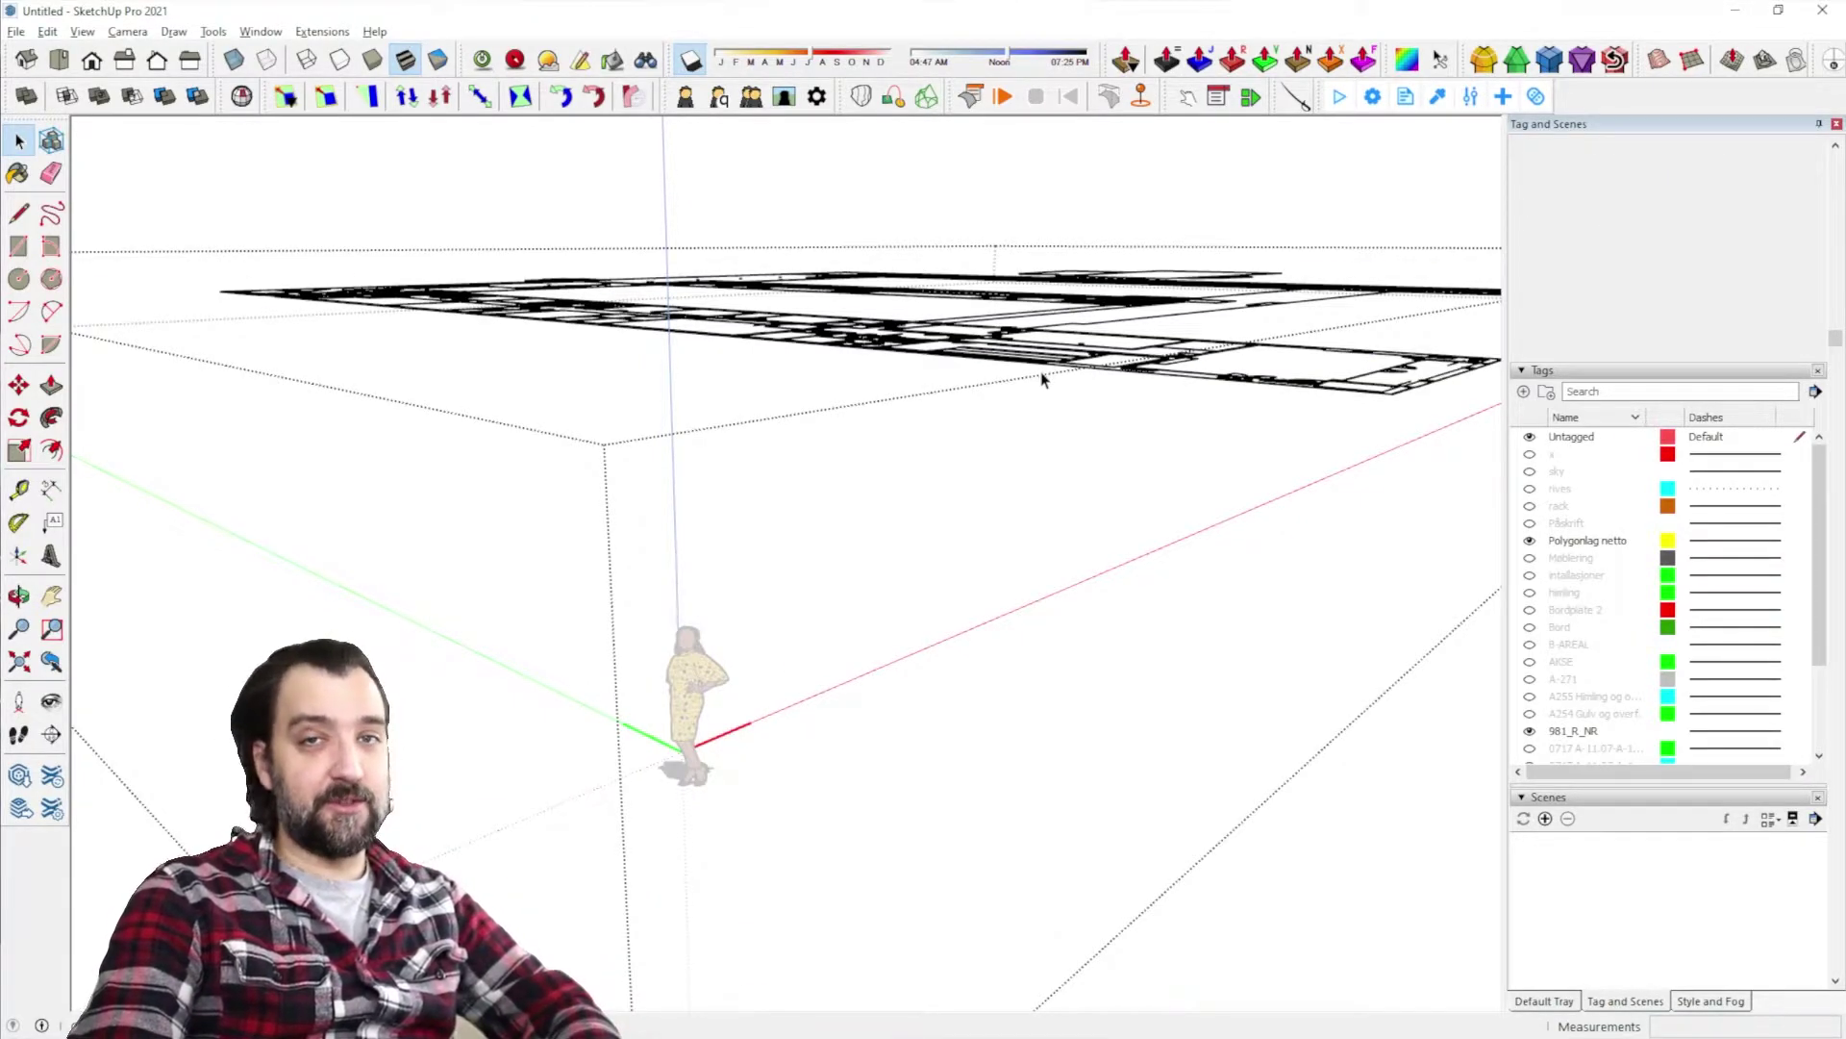
Turn on visibility for the tags x, sky, rives, rack, Påskrift, Møblering, intallasjoner, himling, Bordplate 2 and B-AREAL
key(shift+z)
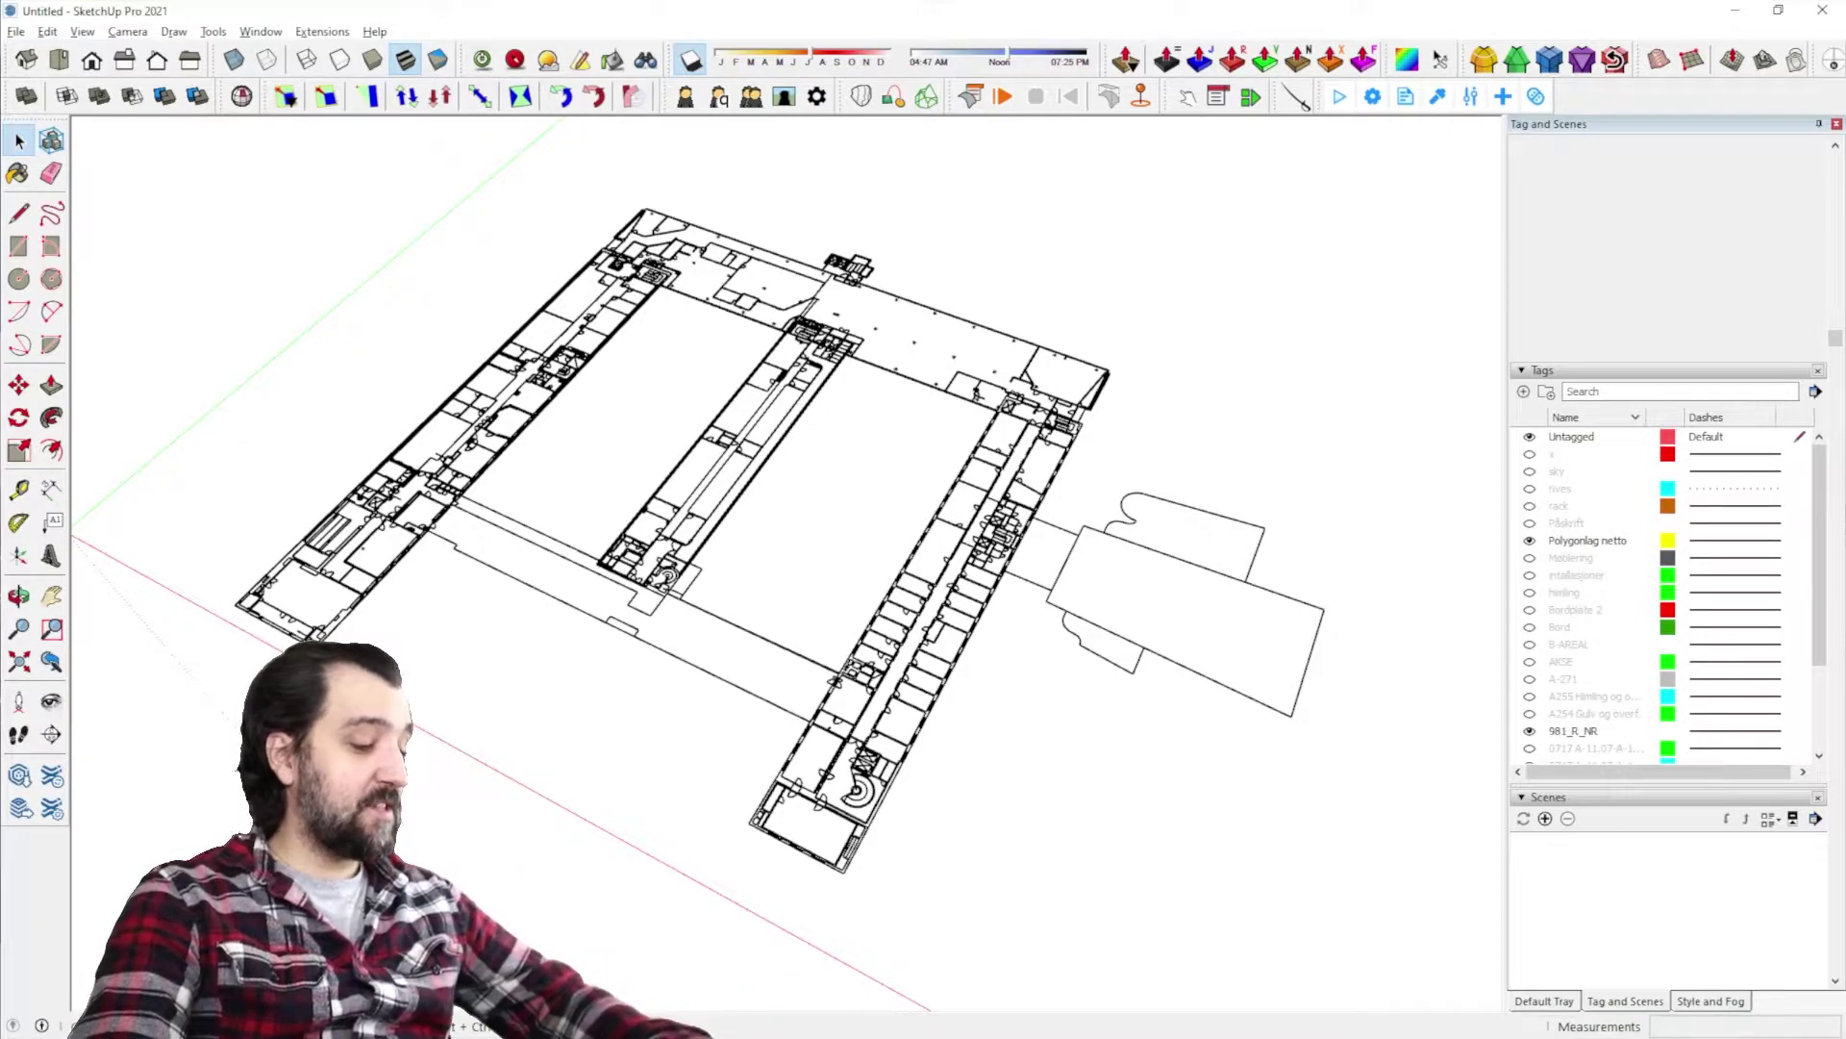
click(1530, 454)
click(1530, 471)
click(1530, 489)
click(1530, 506)
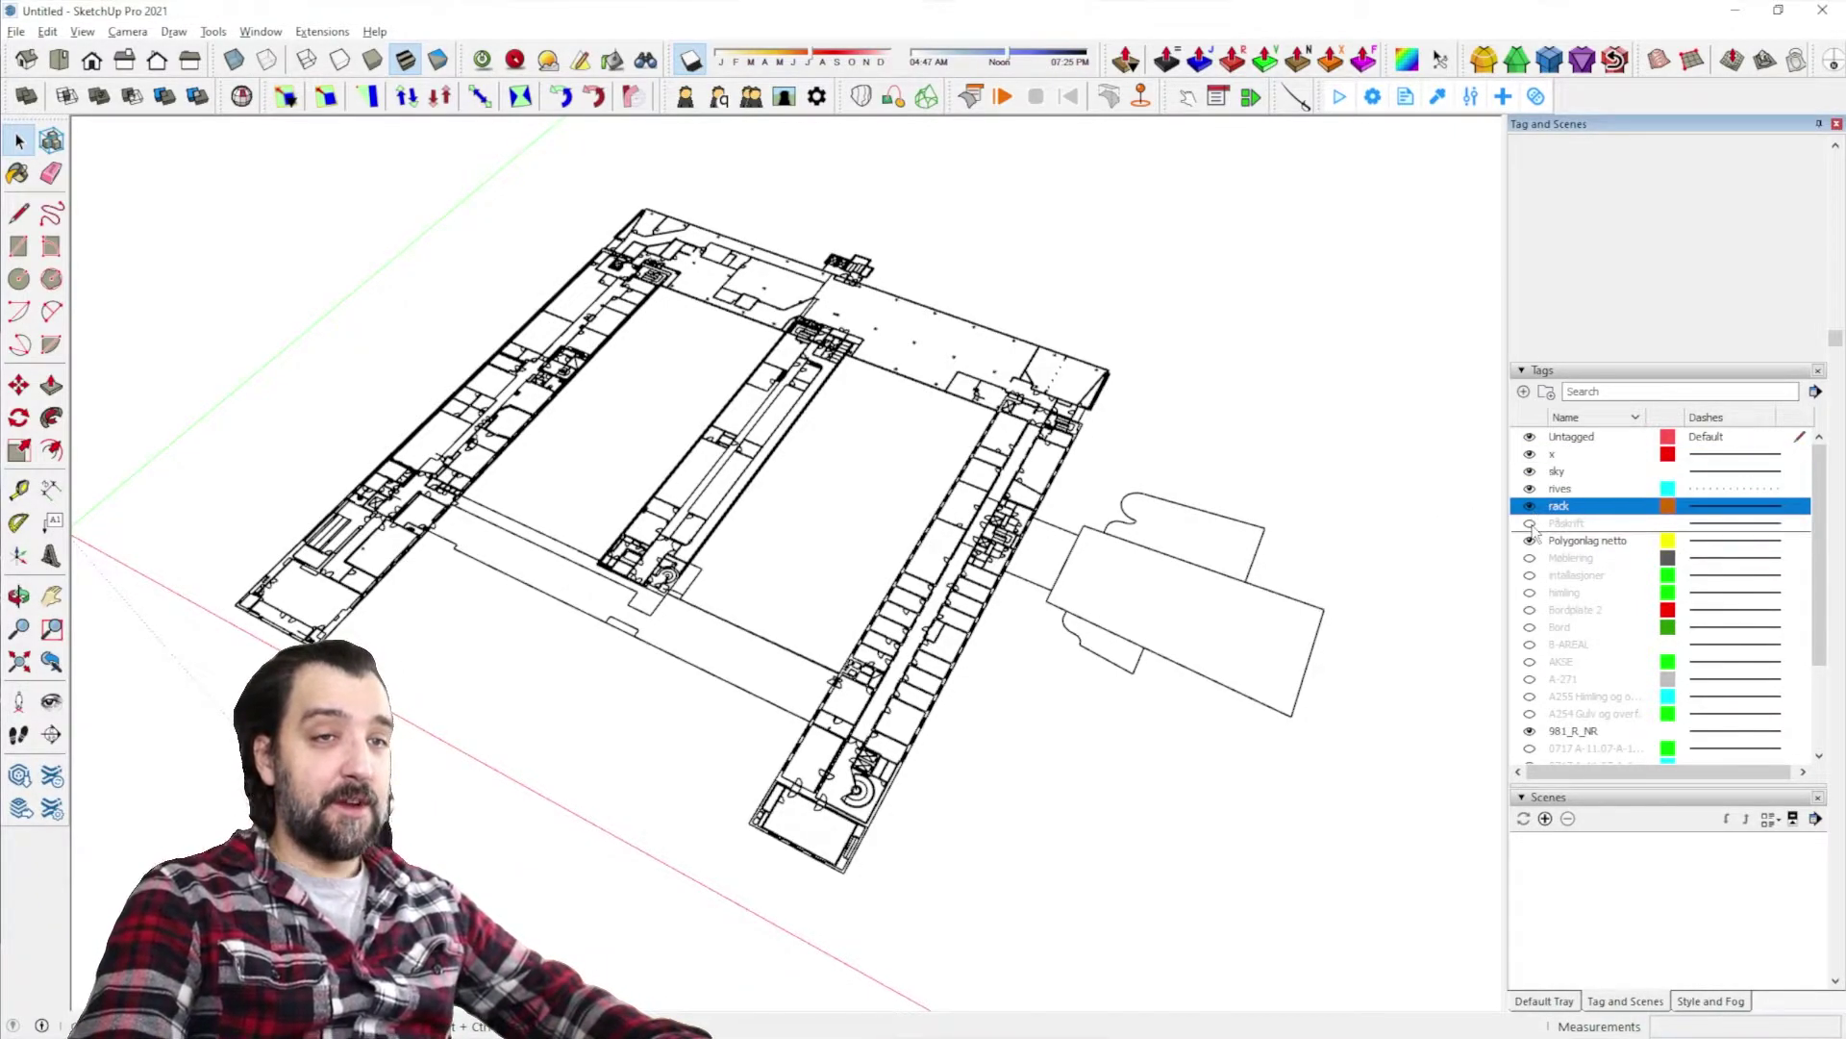
click(1530, 523)
click(1530, 557)
click(1530, 575)
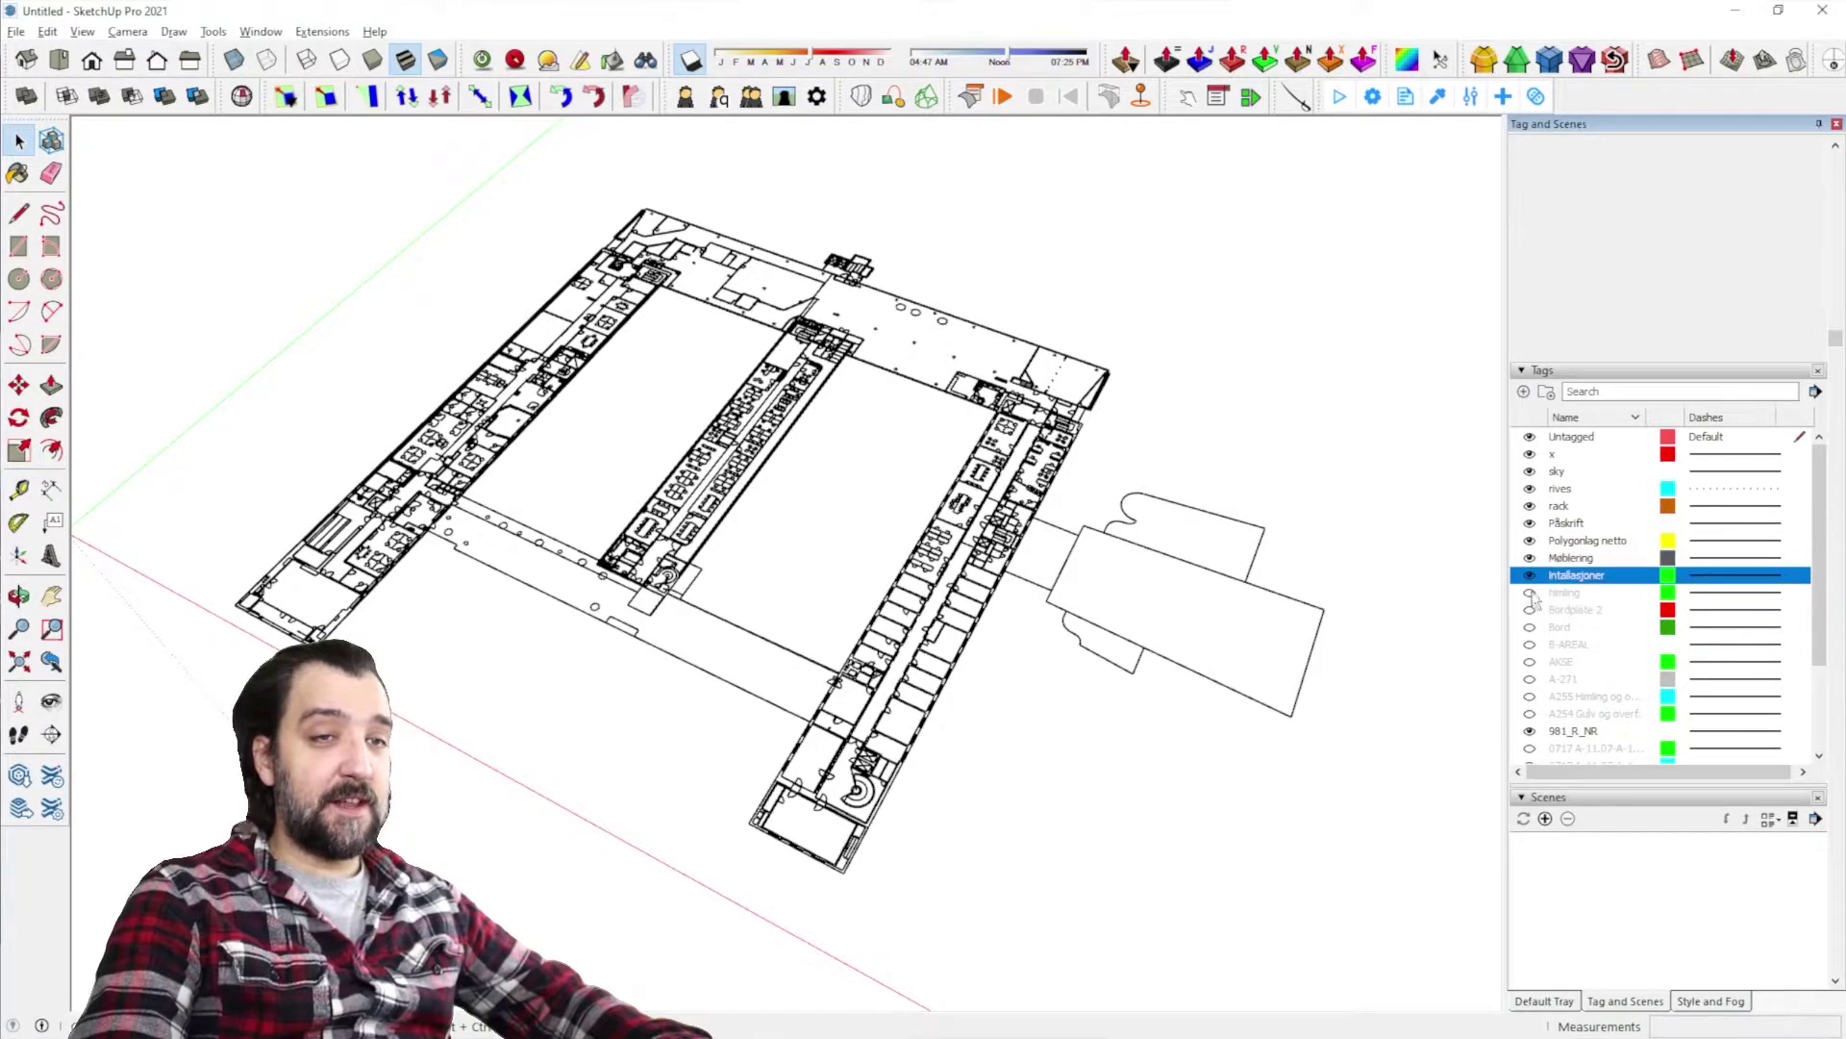
click(1530, 592)
click(1530, 610)
click(1530, 644)
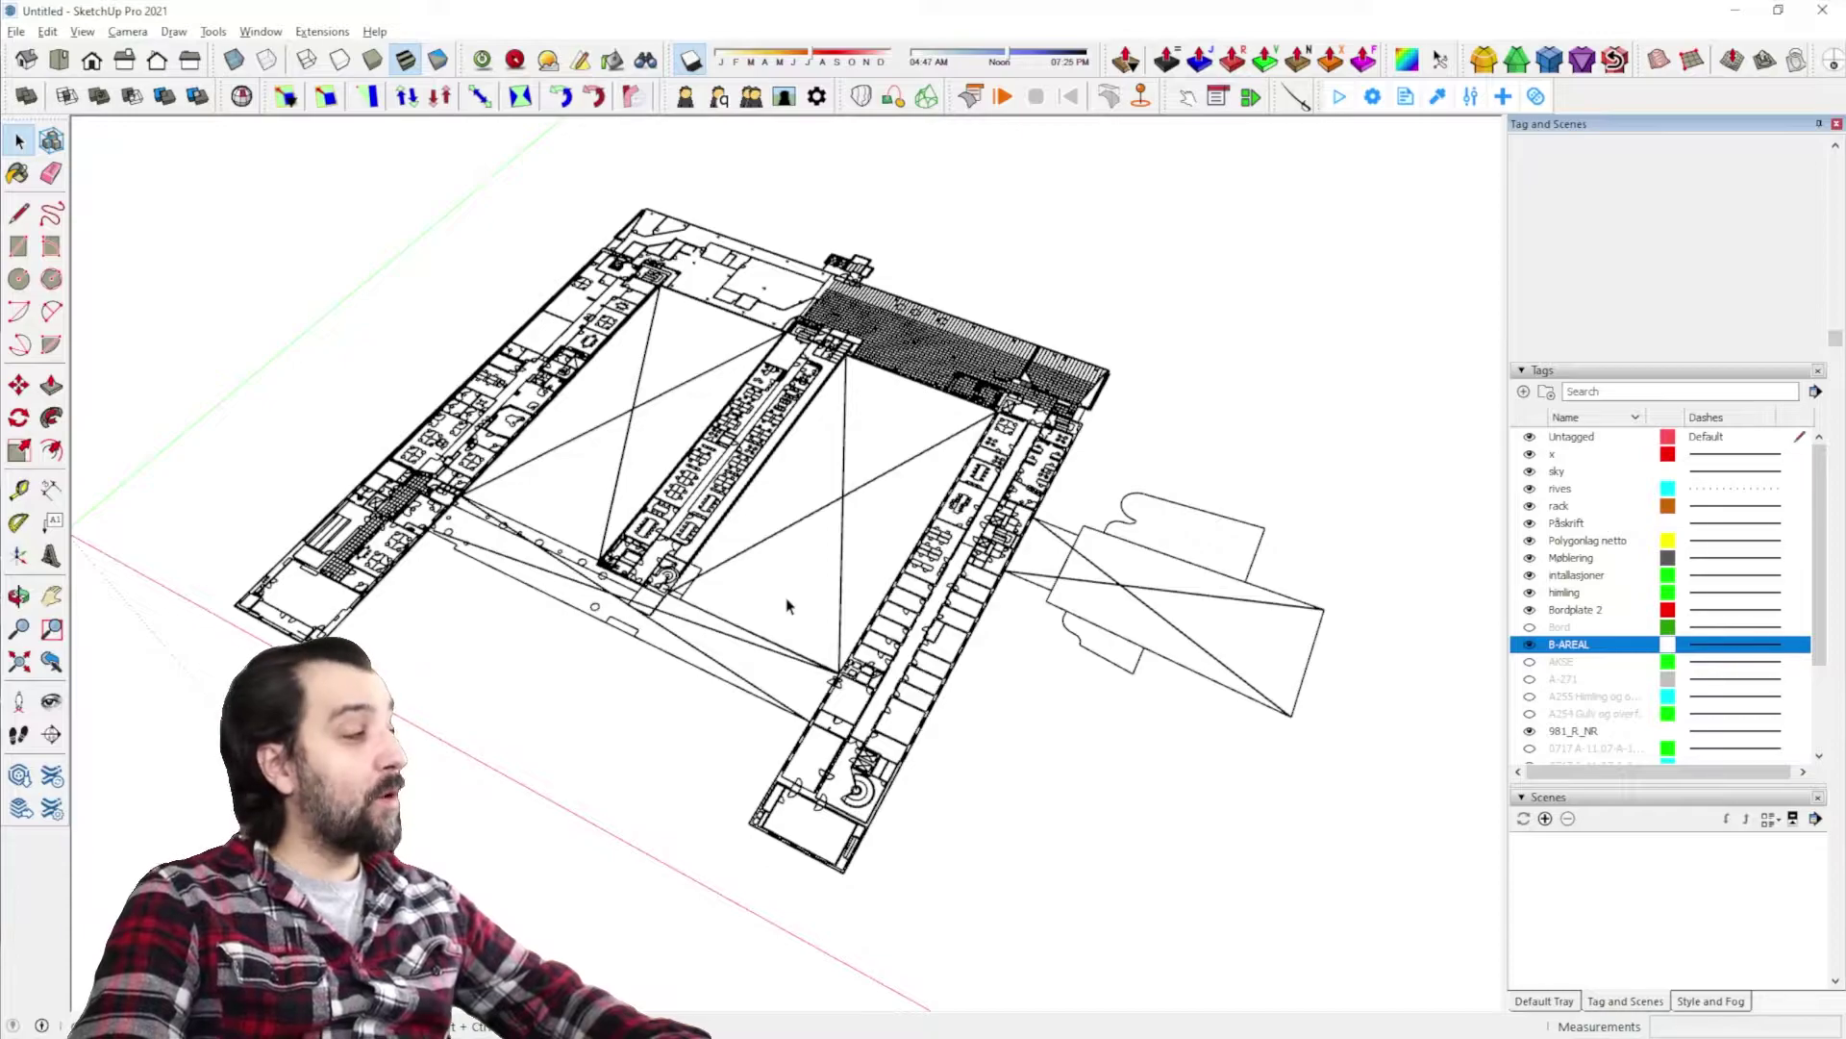
Edit the current style's edge settings so edges are coloured by material
click(1710, 1002)
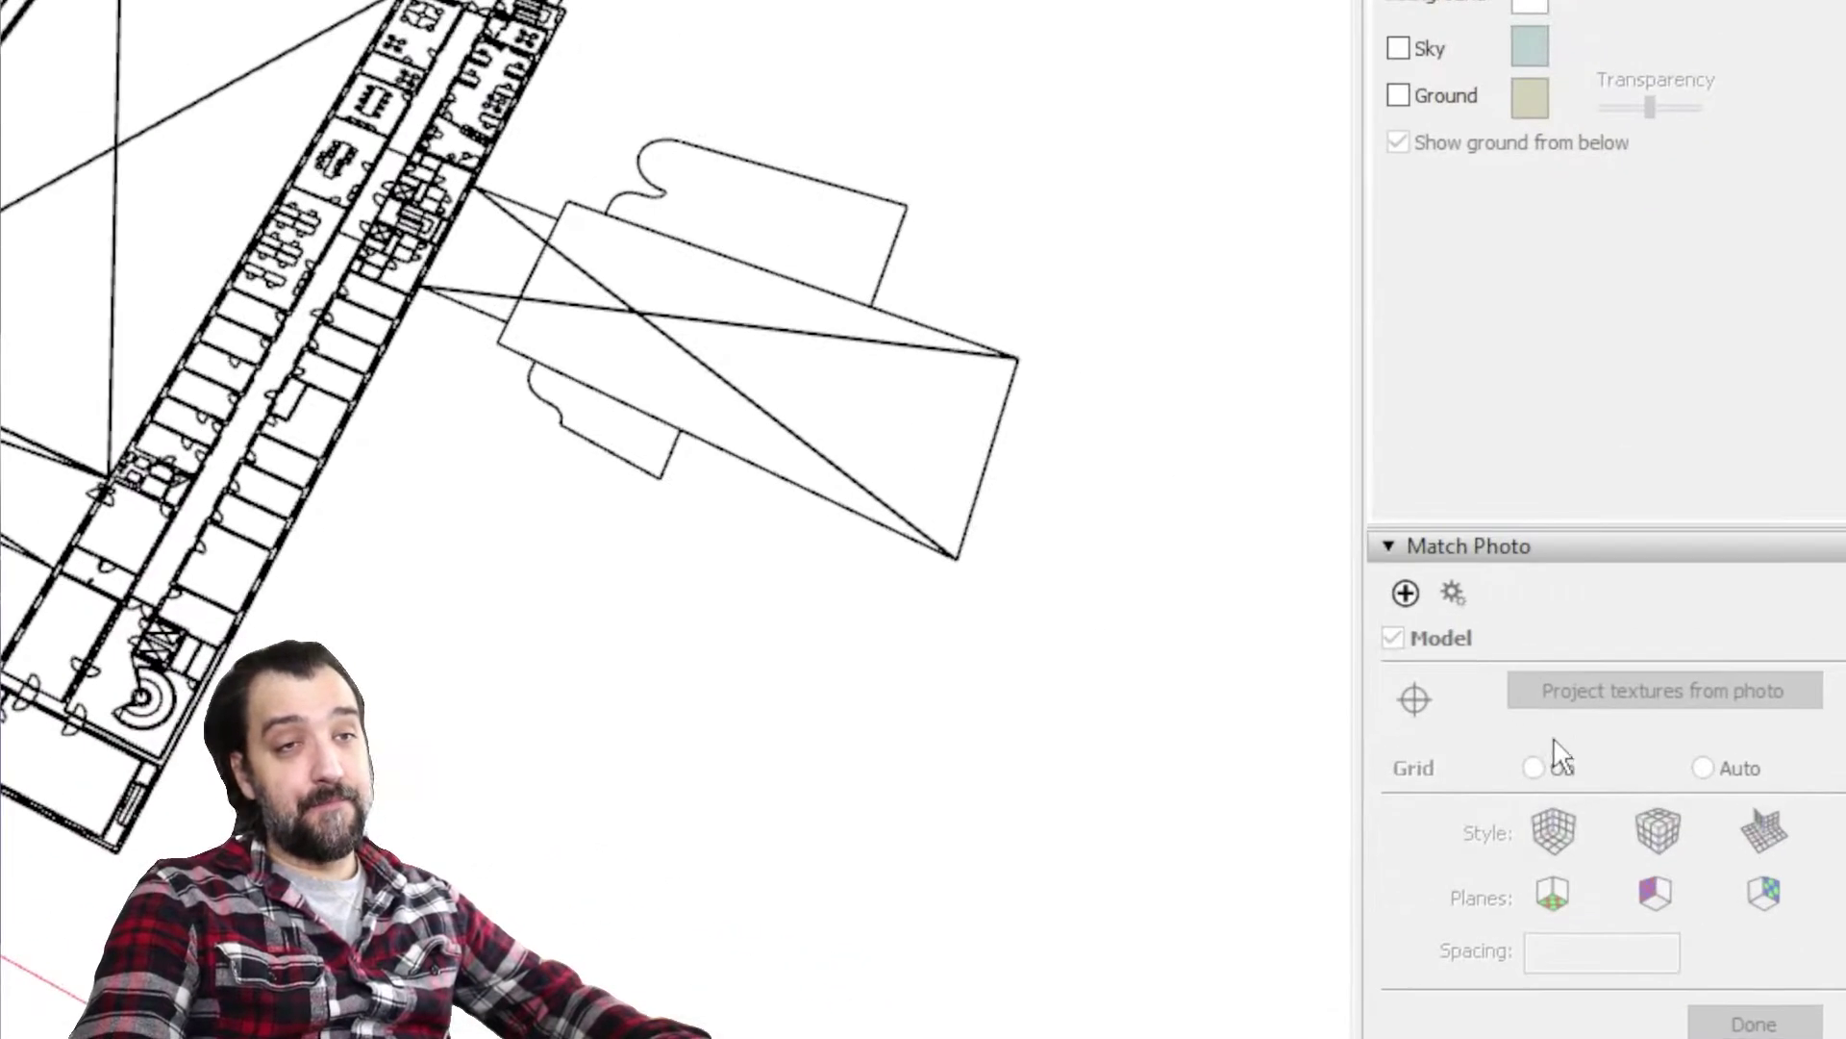
click(1246, 455)
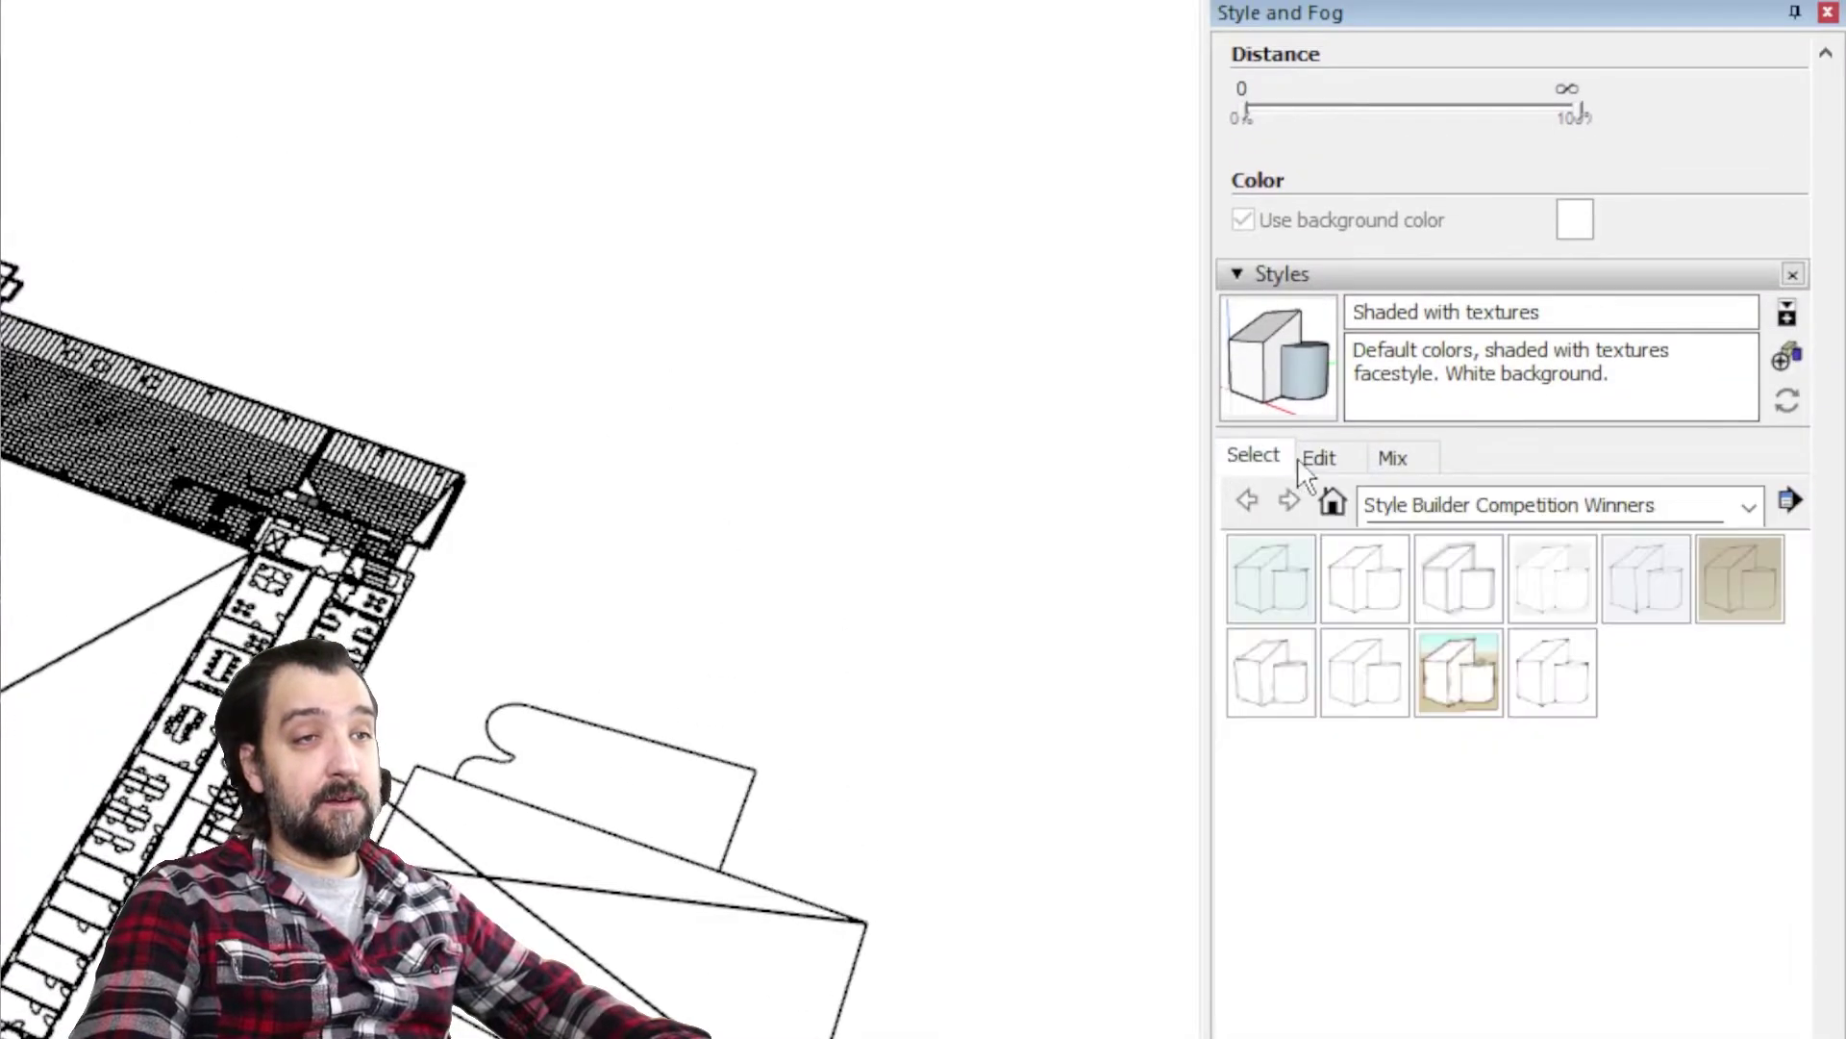
click(1310, 460)
click(1248, 504)
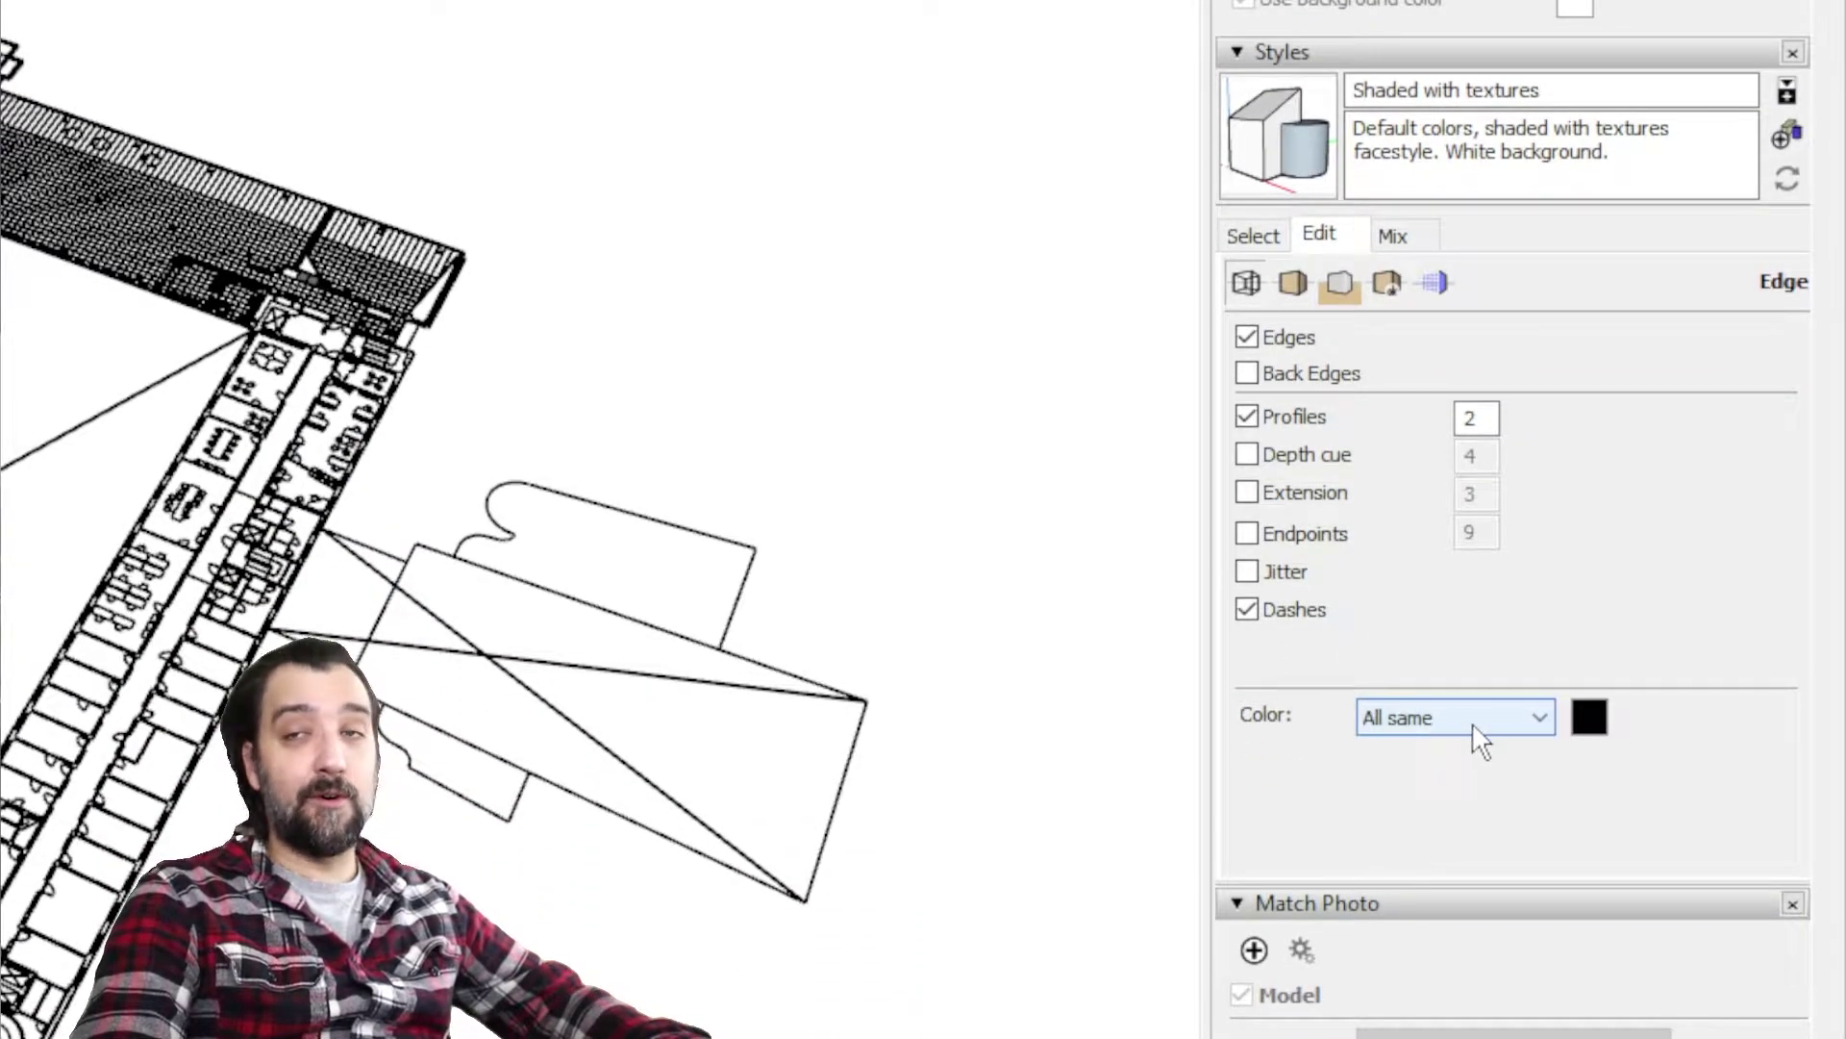
click(1473, 724)
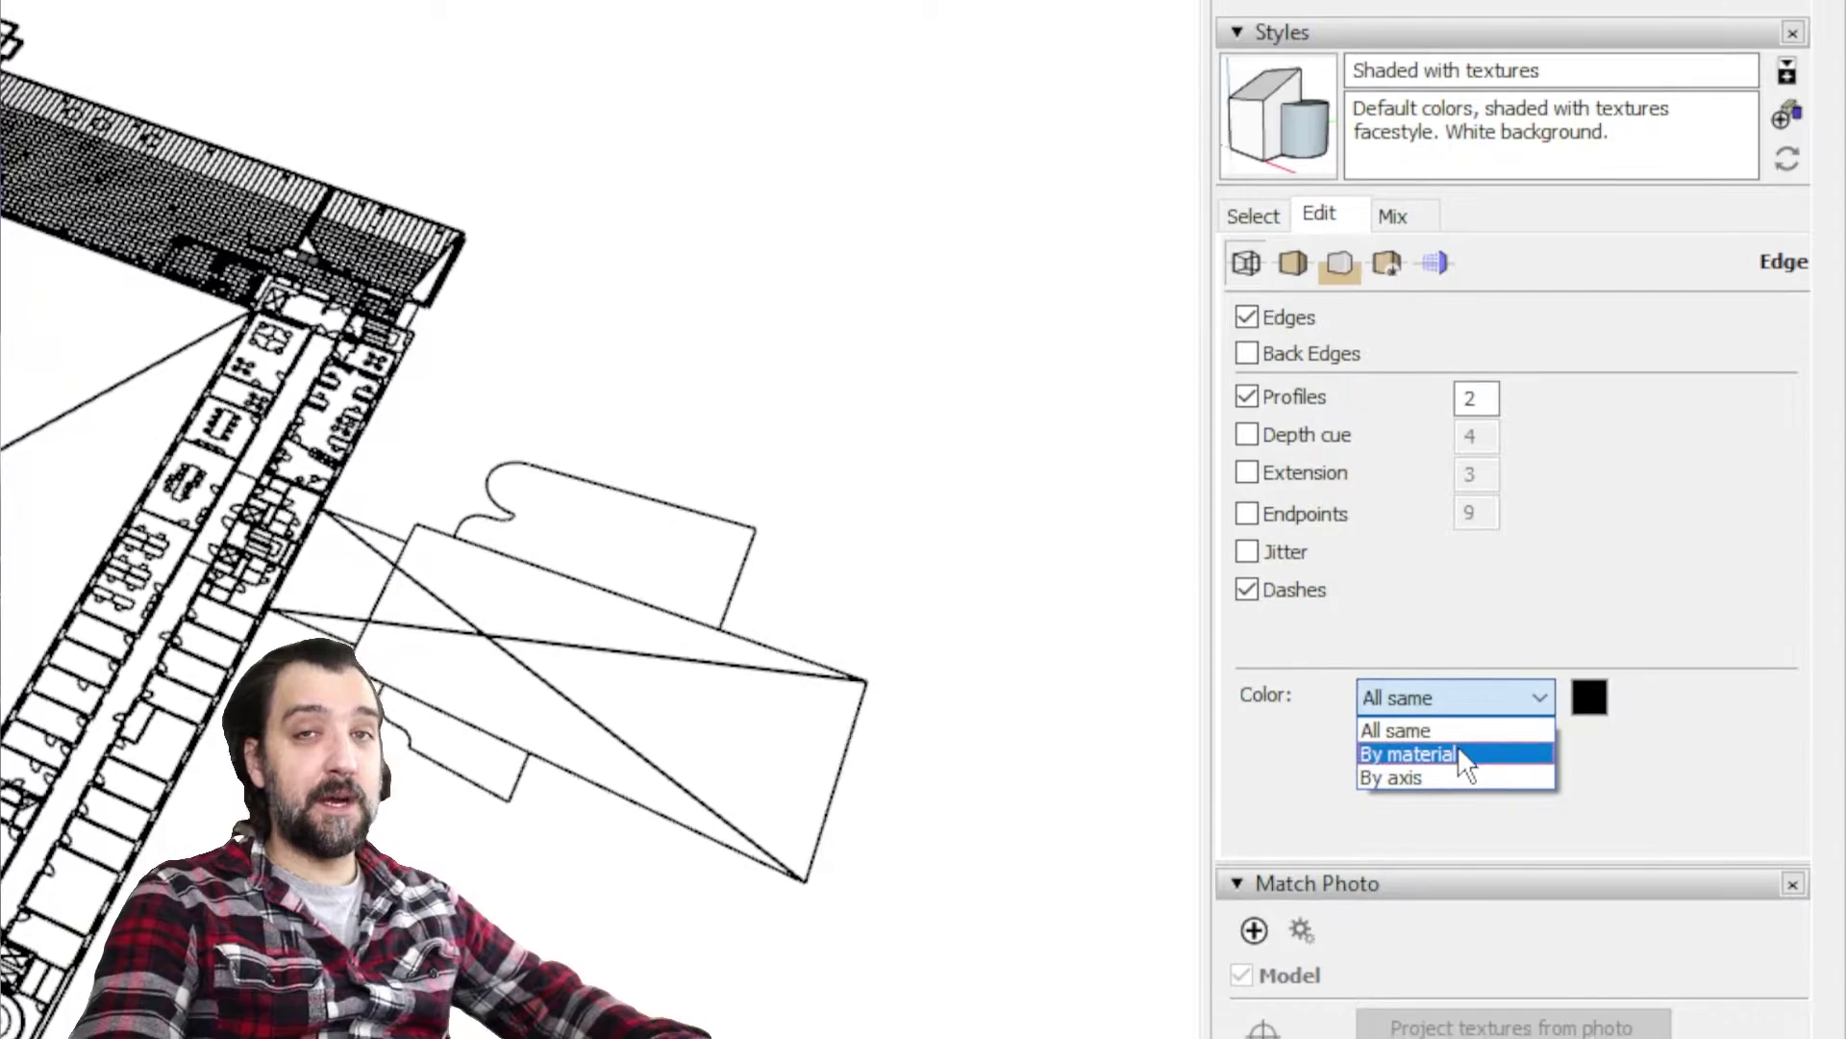
click(1466, 760)
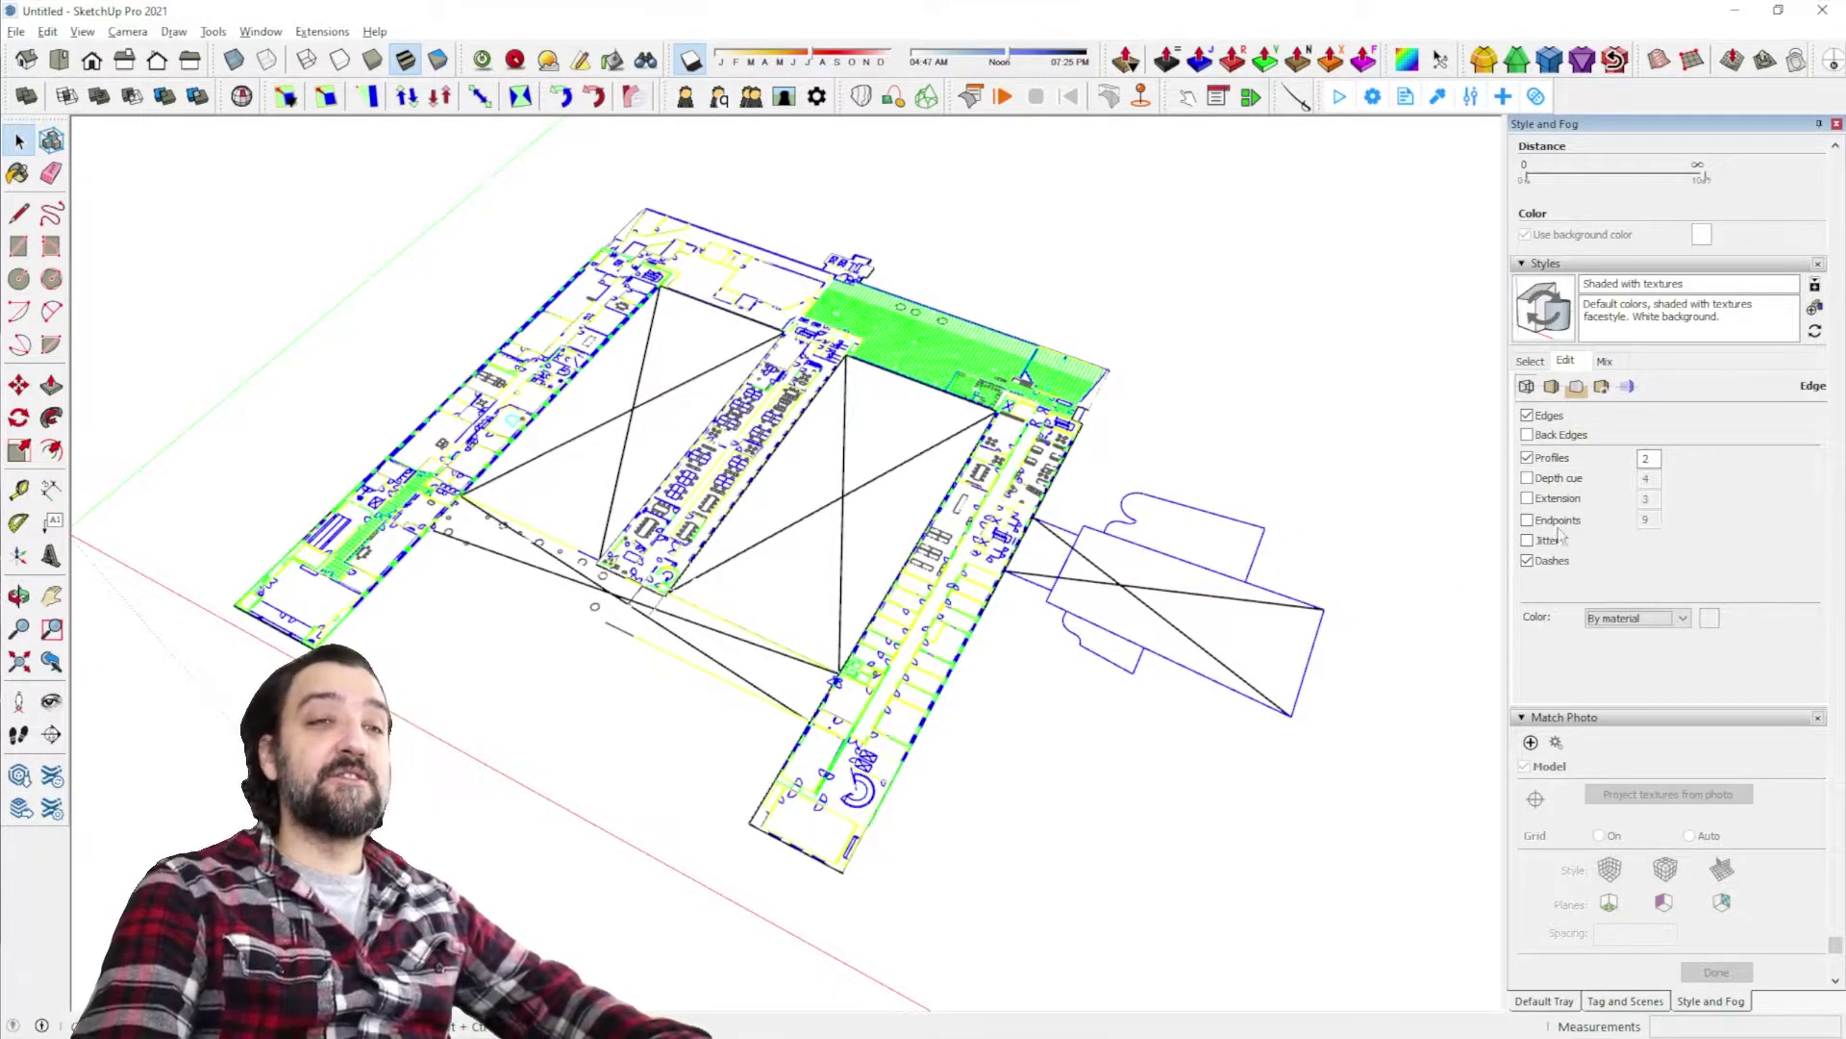
Change the style's background colour from the colour picker to a medium grey
click(1575, 385)
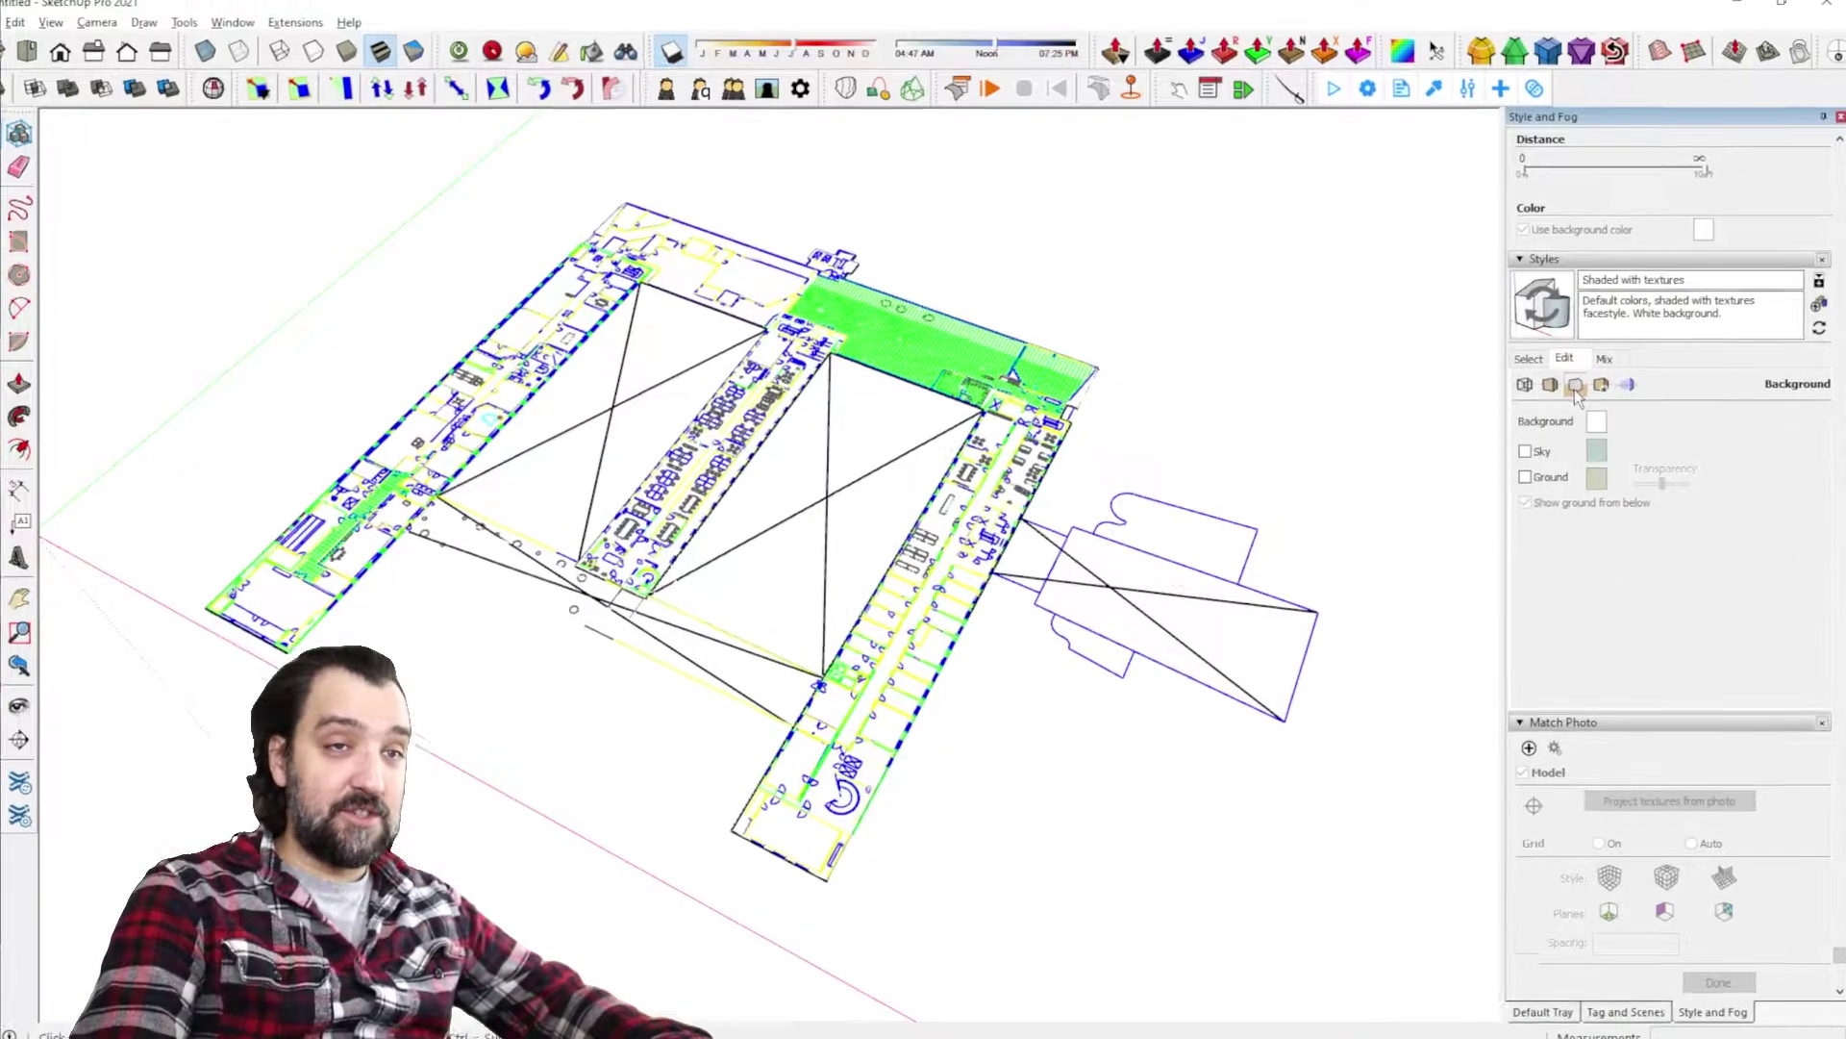
click(1596, 418)
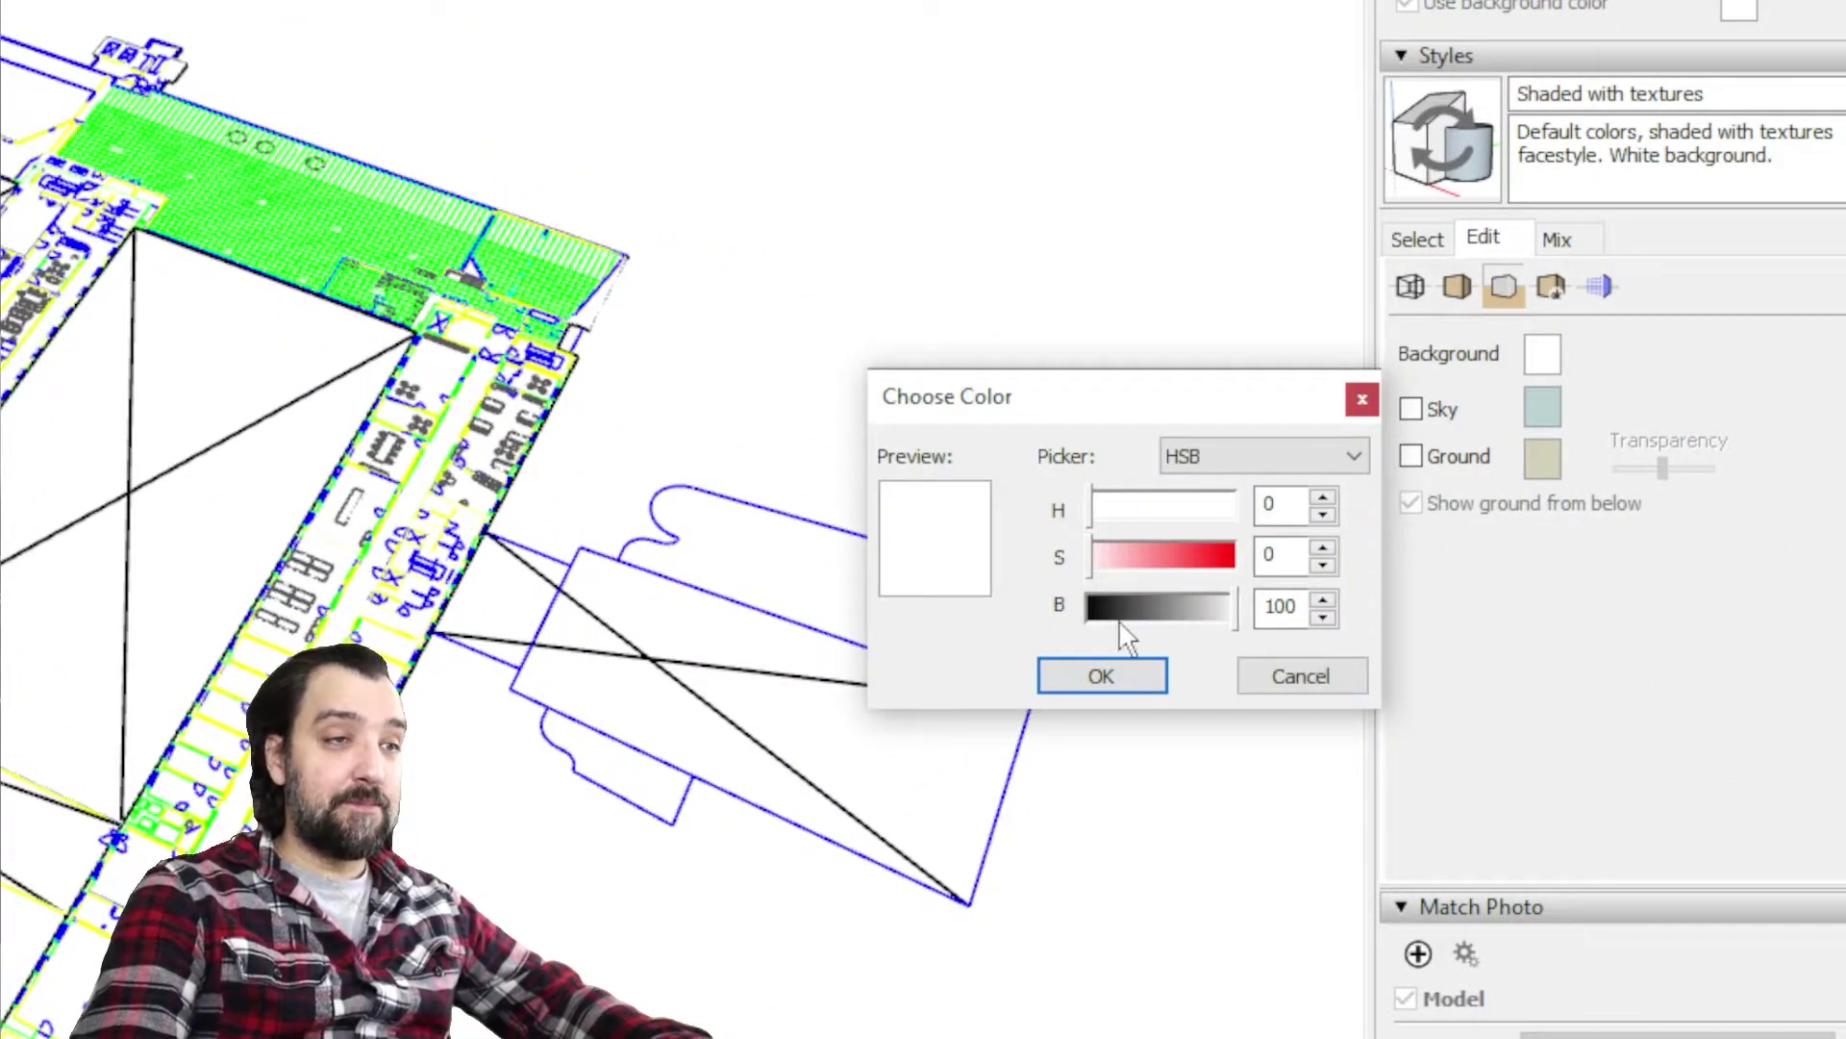
drag(1121, 623, 1165, 614)
click(1106, 676)
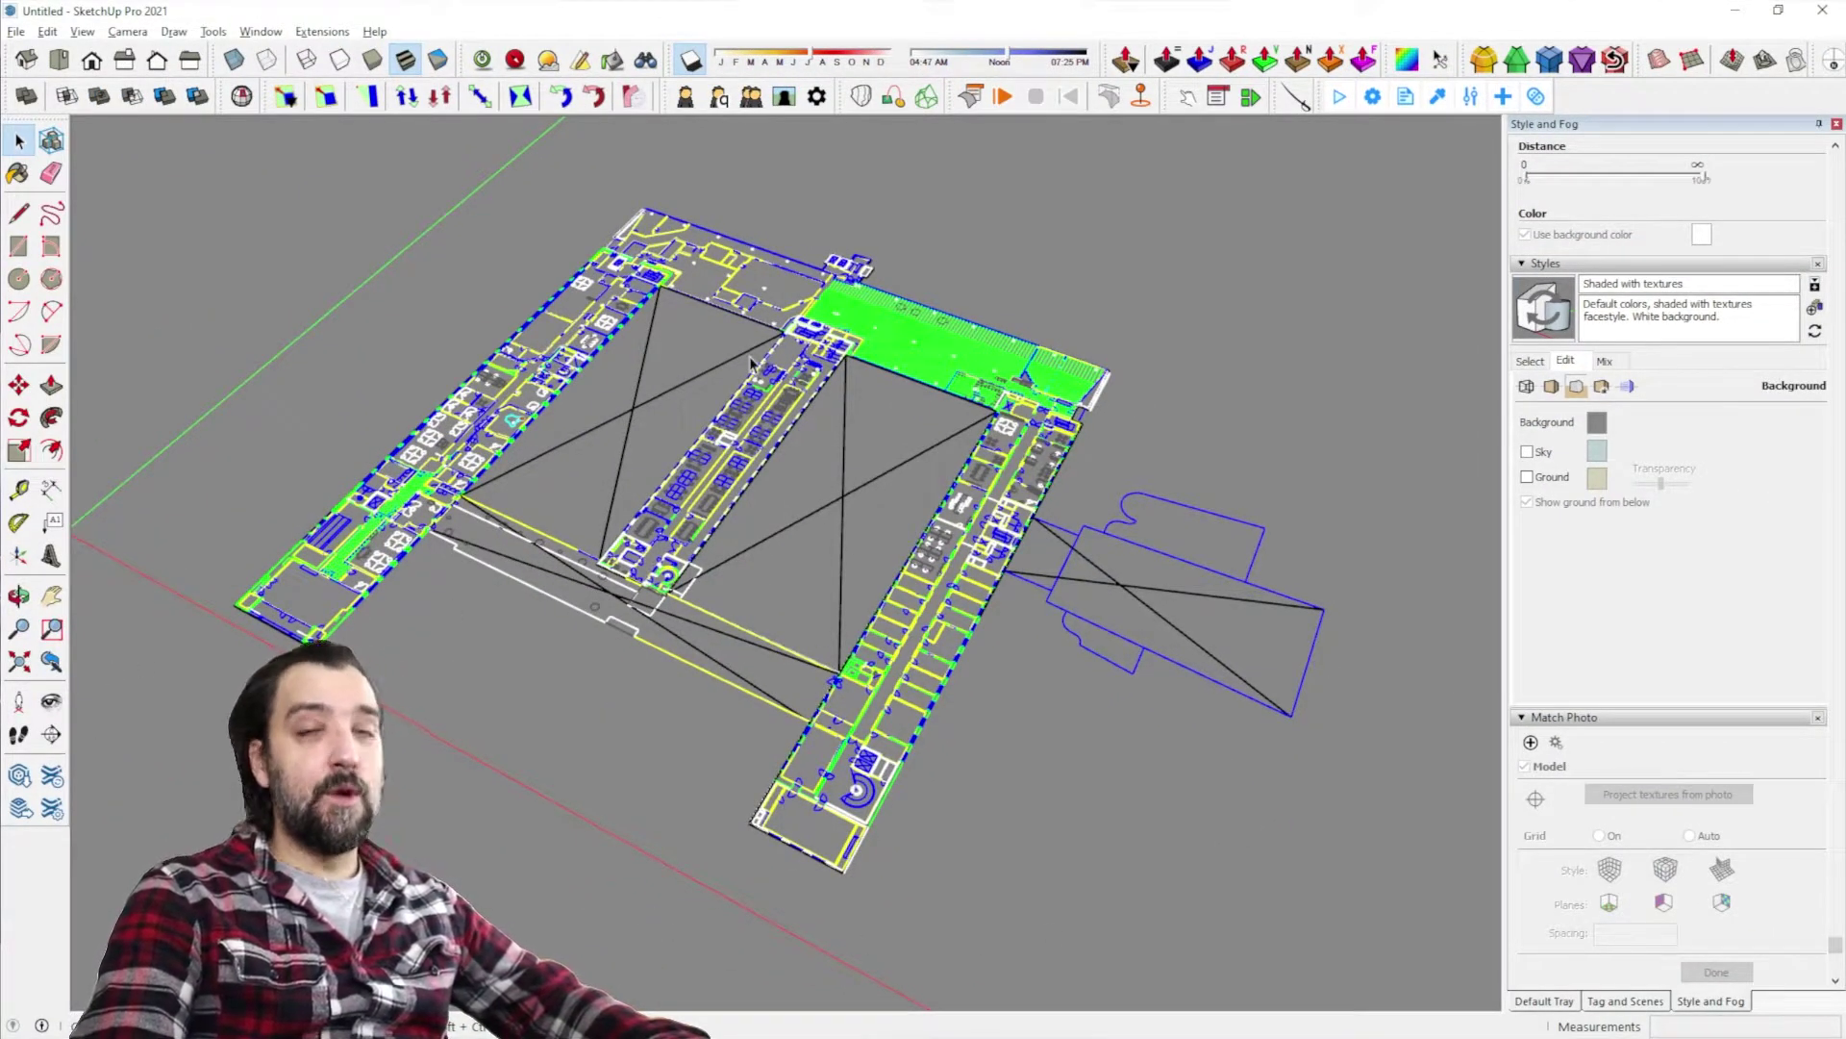
Examine the coloured floor plan from above around the canteen and compare it with the original drawing in DWG TrueView
middle_drag(728, 360, 937, 577)
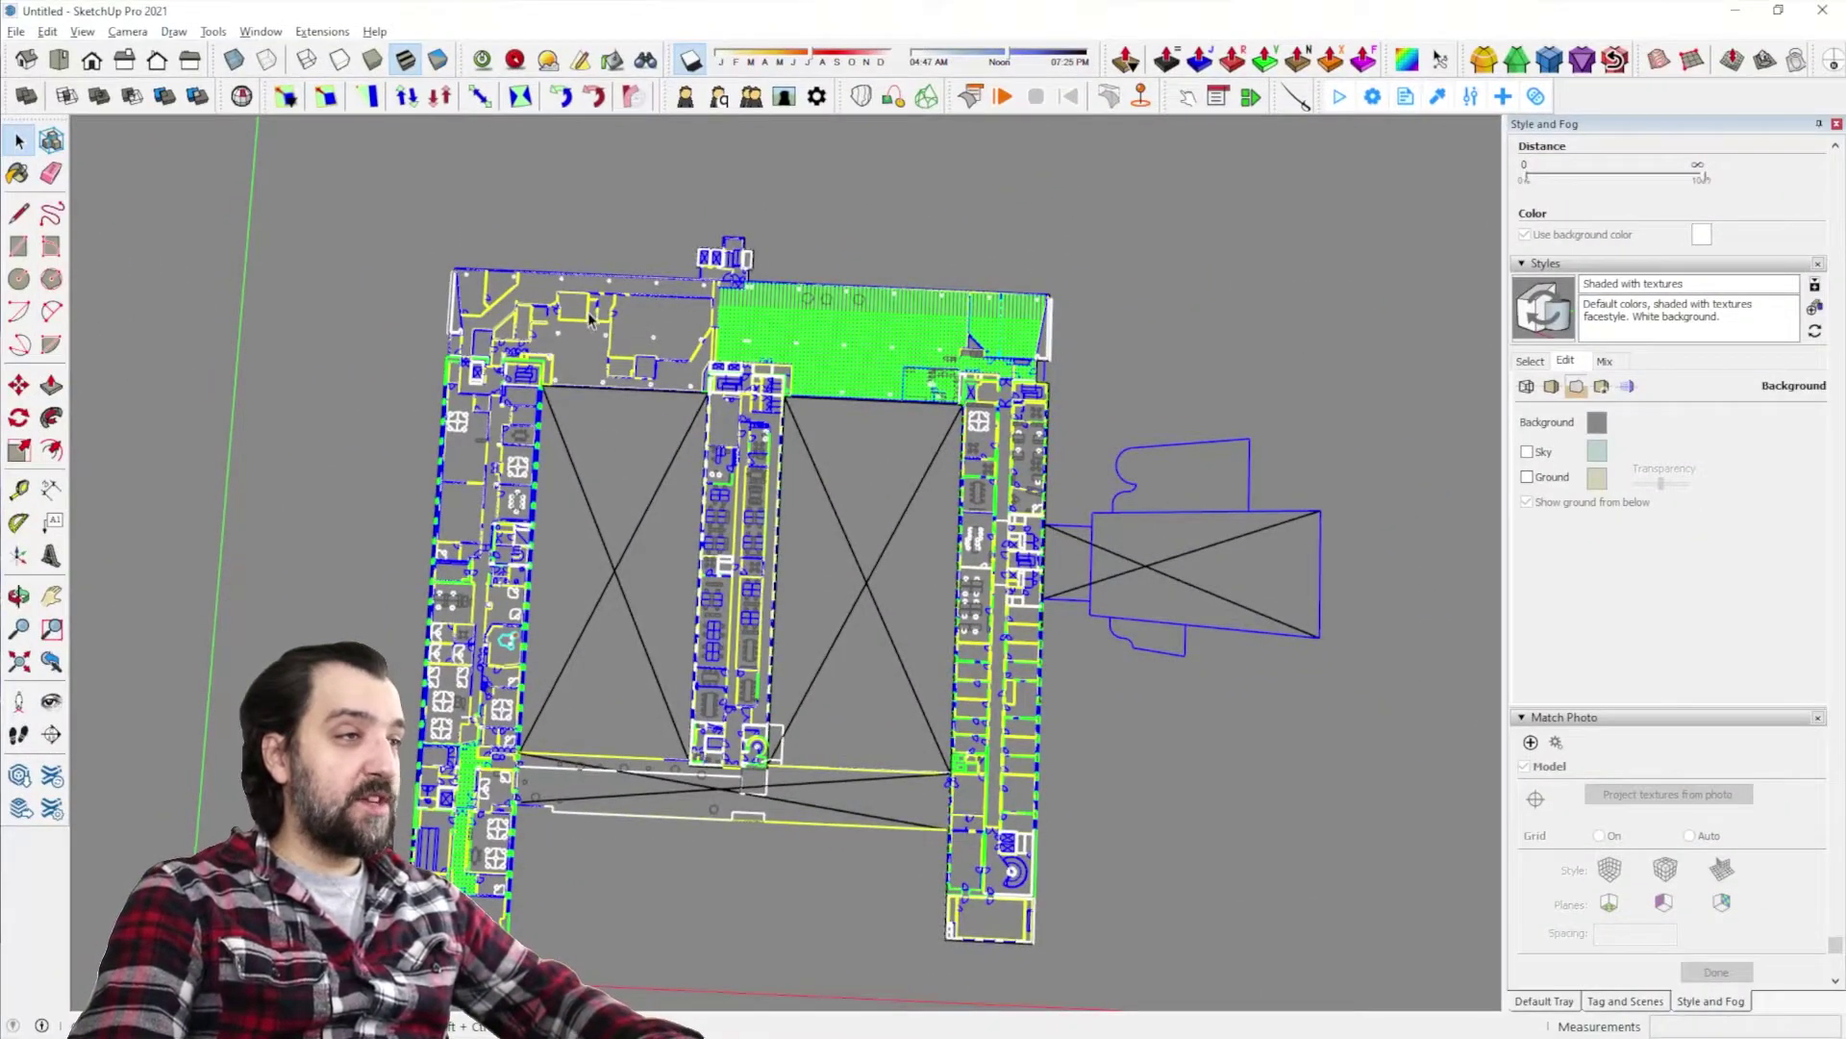
scroll(719, 339, up, 3)
scroll(717, 337, up, 2)
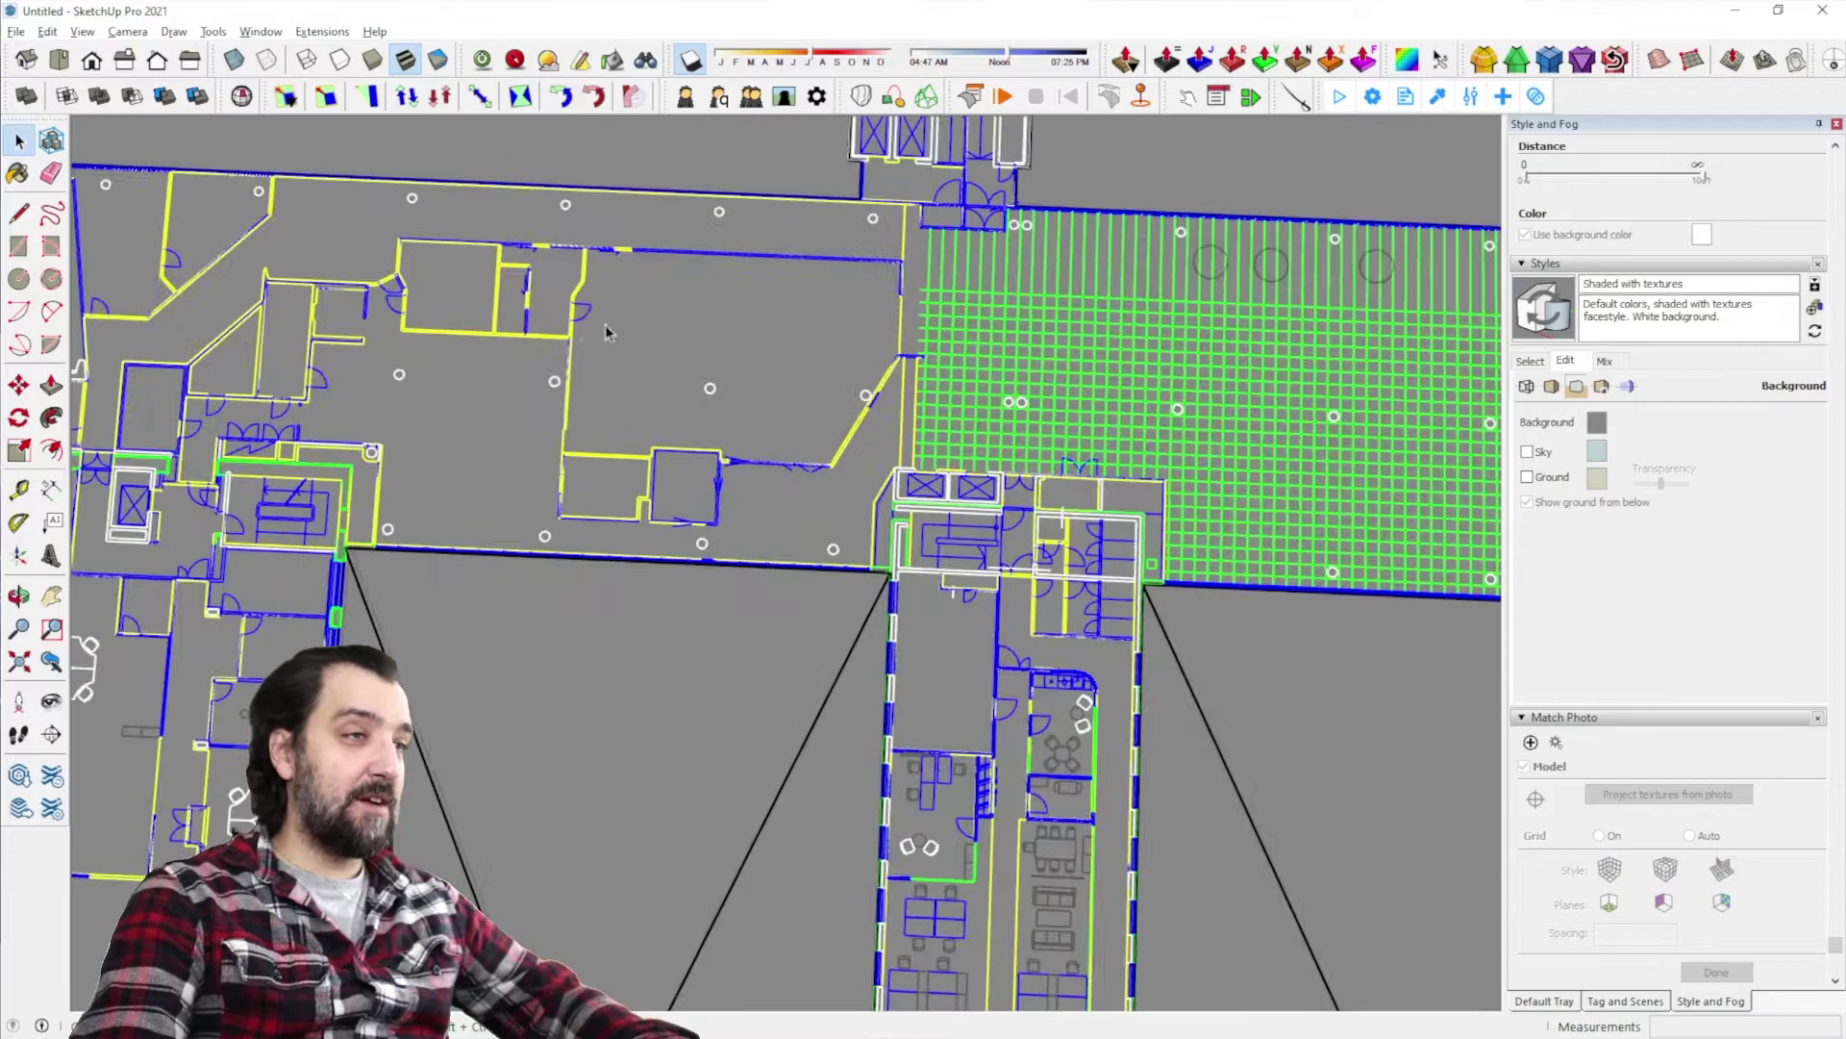
scroll(769, 365, down, 1)
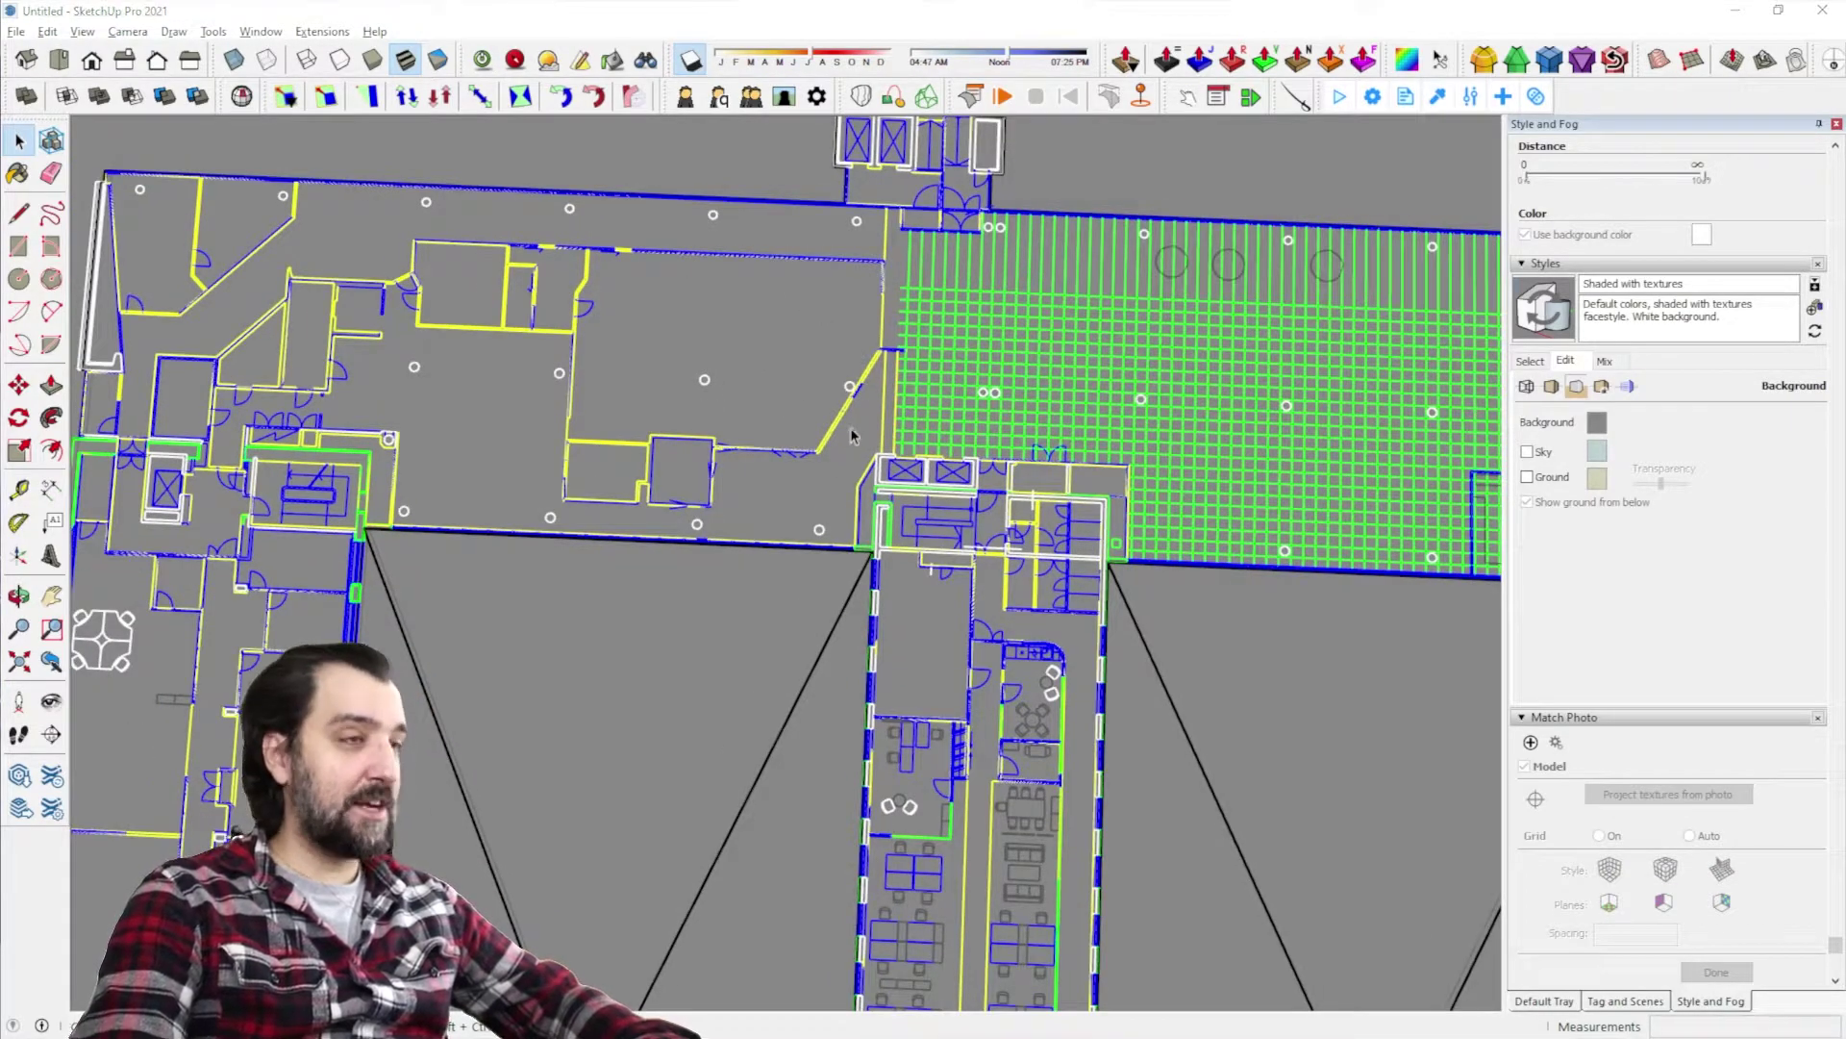
scroll(848, 429, down, 1)
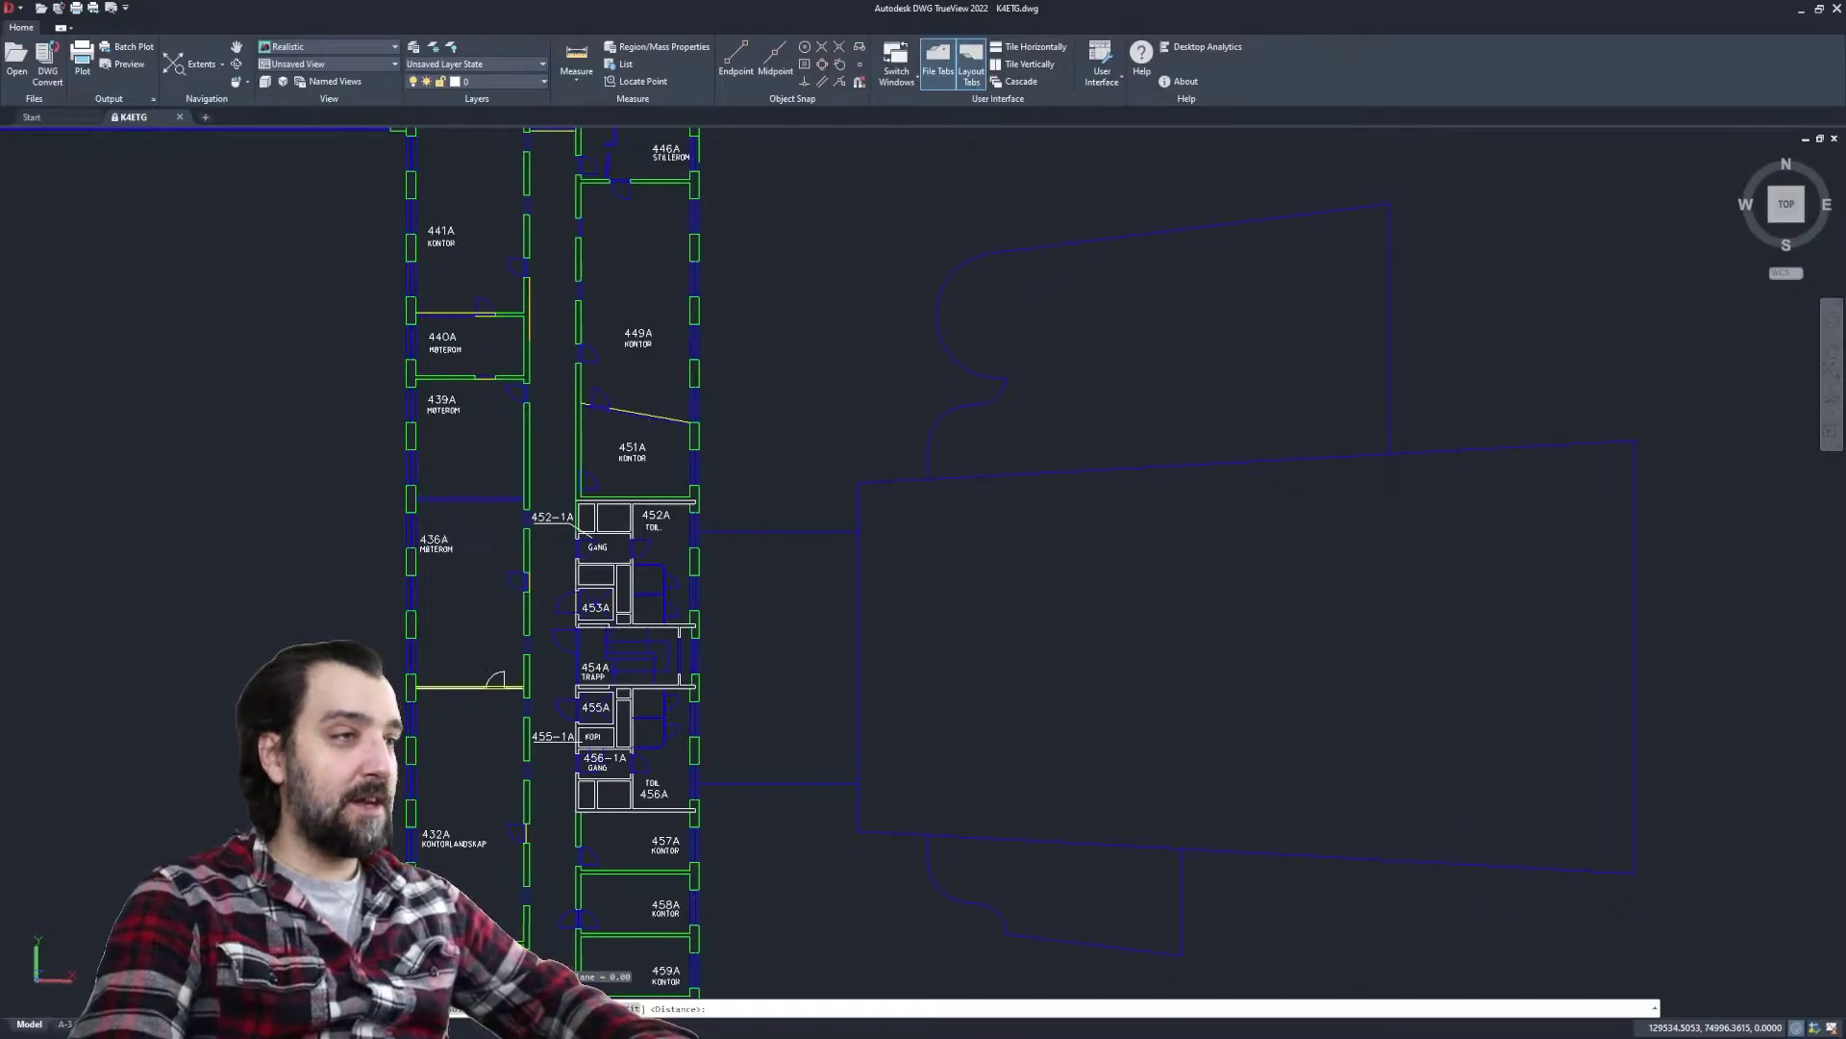
scroll(647, 239, up, 8)
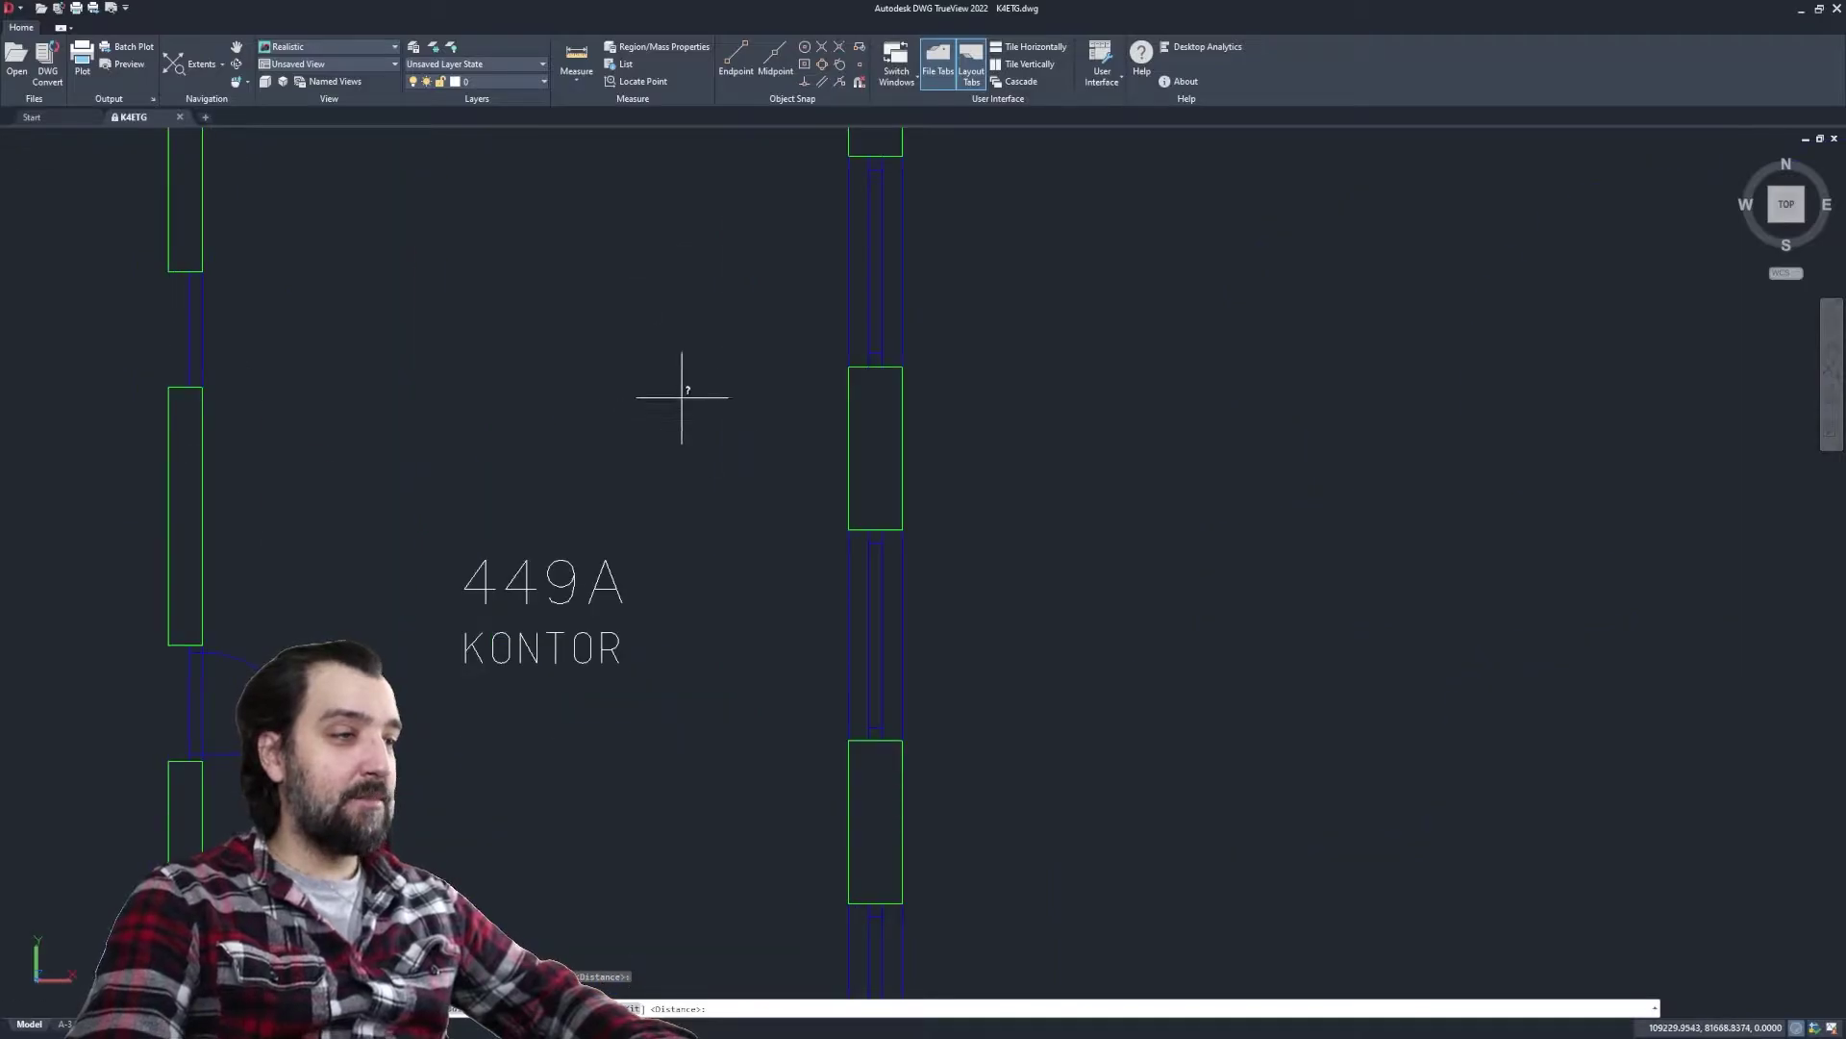
scroll(682, 396, down, 6)
scroll(236, 229, up, 5)
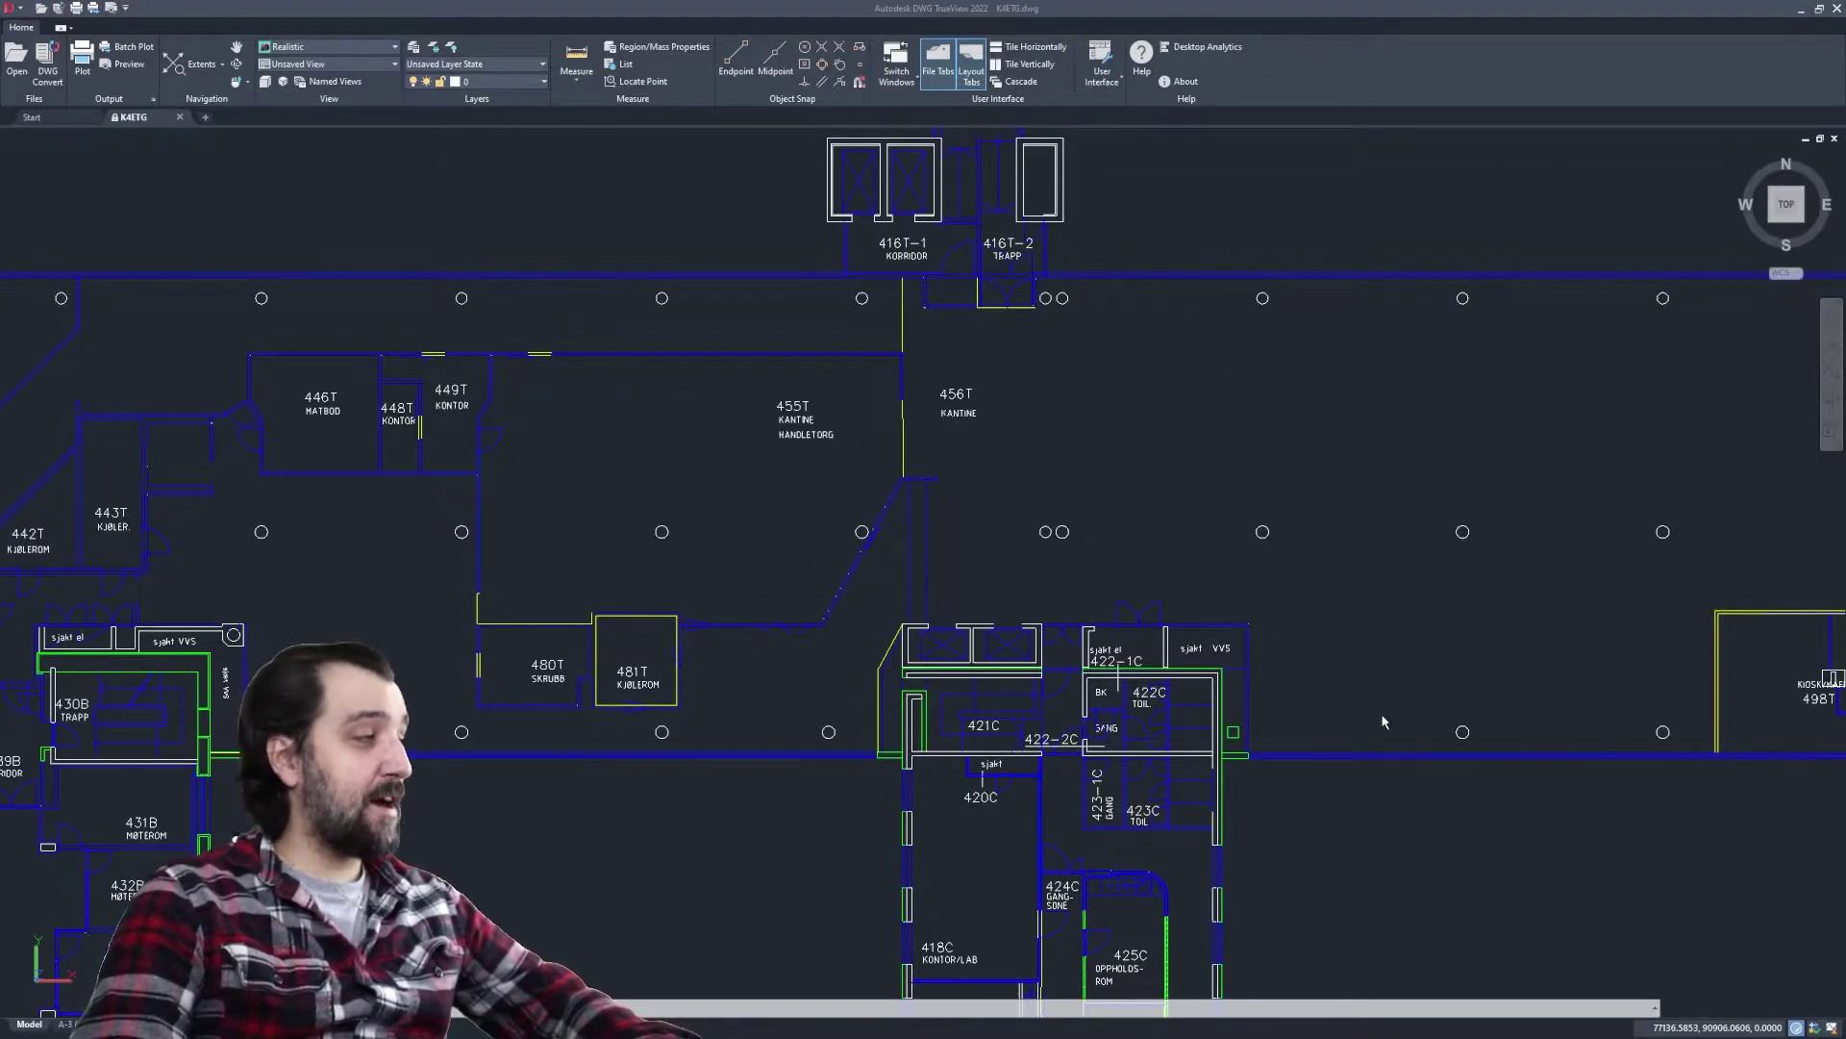
key(alt+Tab)
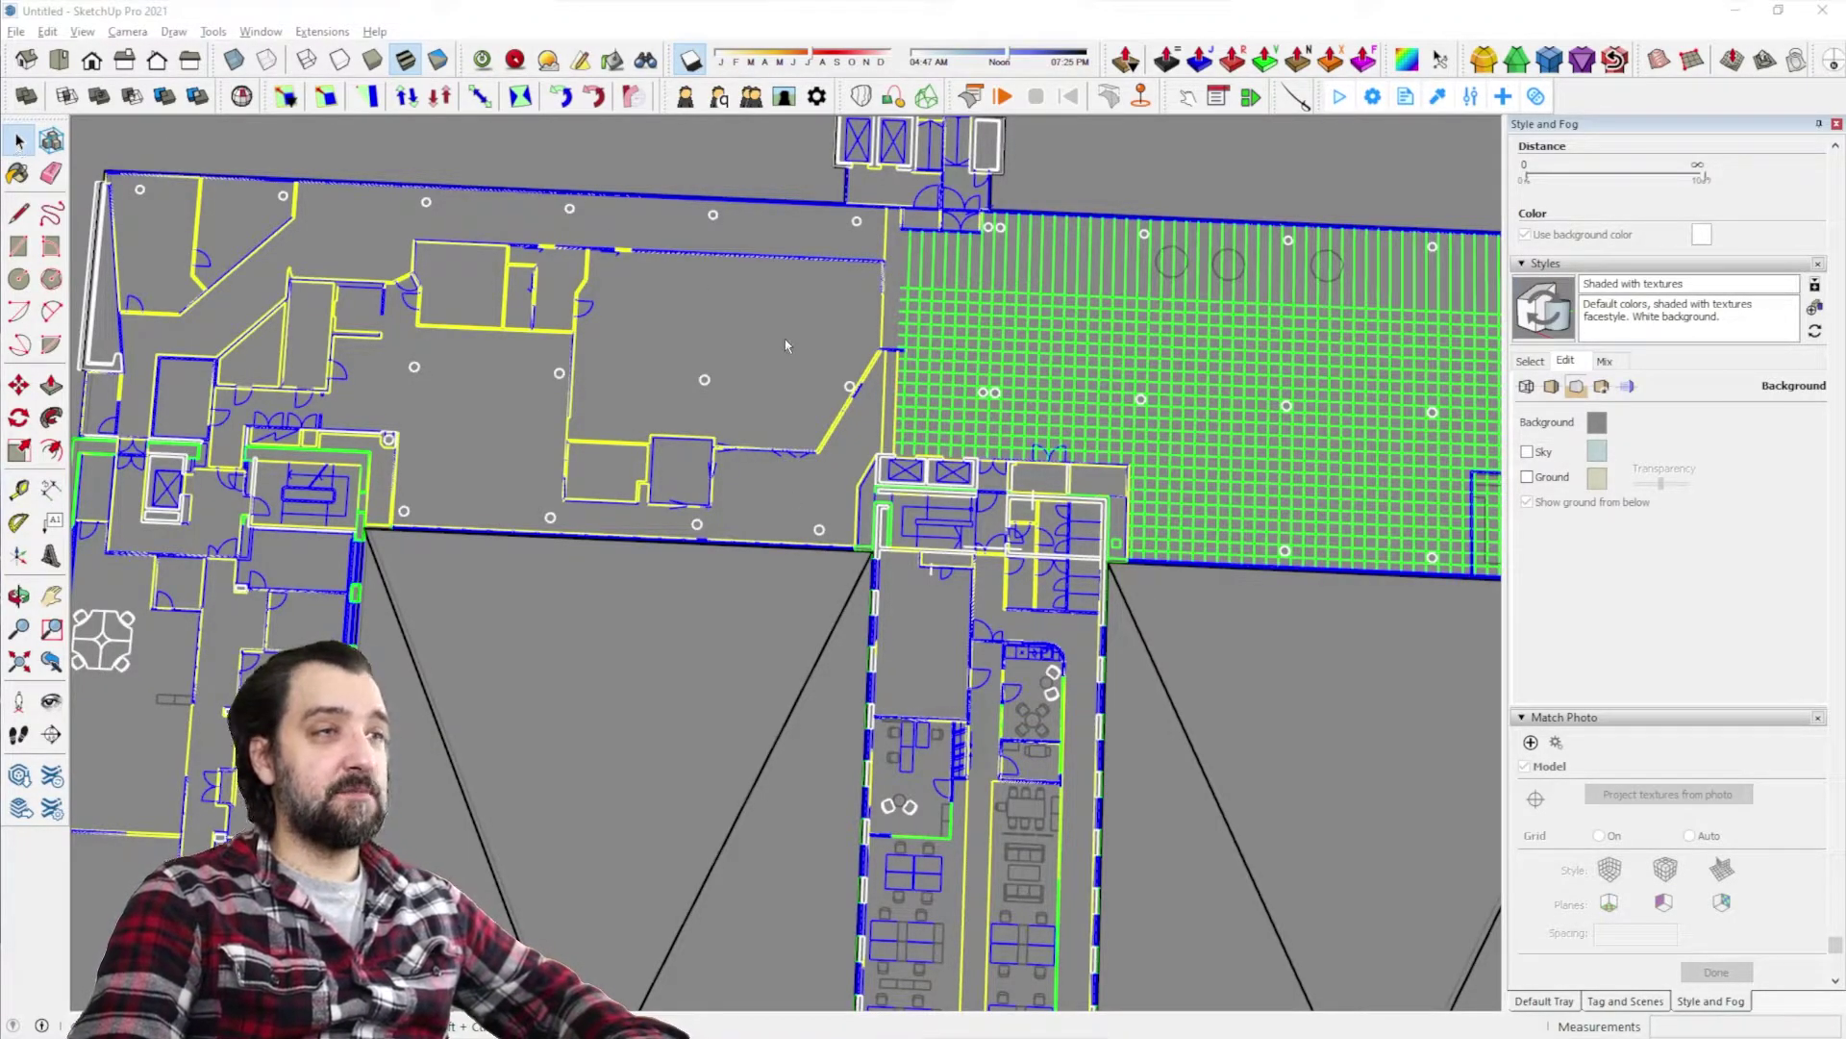
In SketchUp, inspect the imported plan from a low angle, including the lines around the end of the middle wing
scroll(861, 346, down, 5)
middle_drag(861, 347, 983, 465)
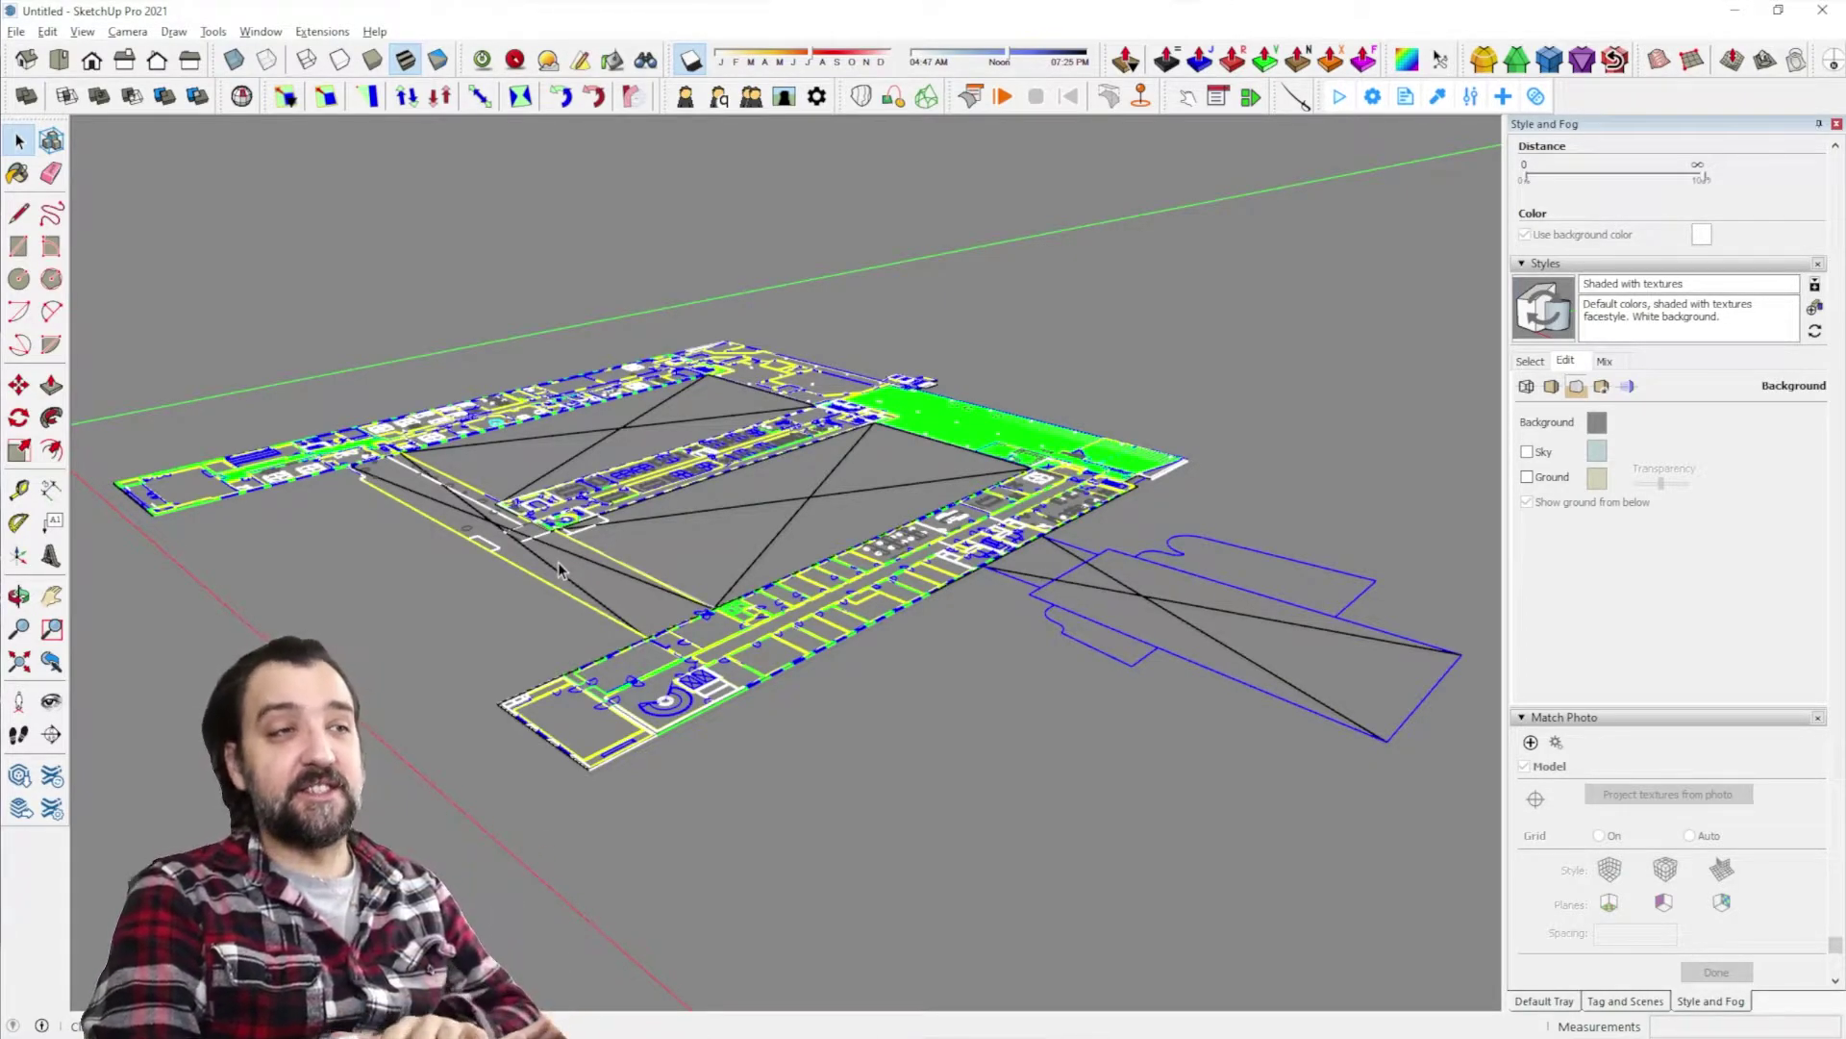
scroll(558, 570, up, 6)
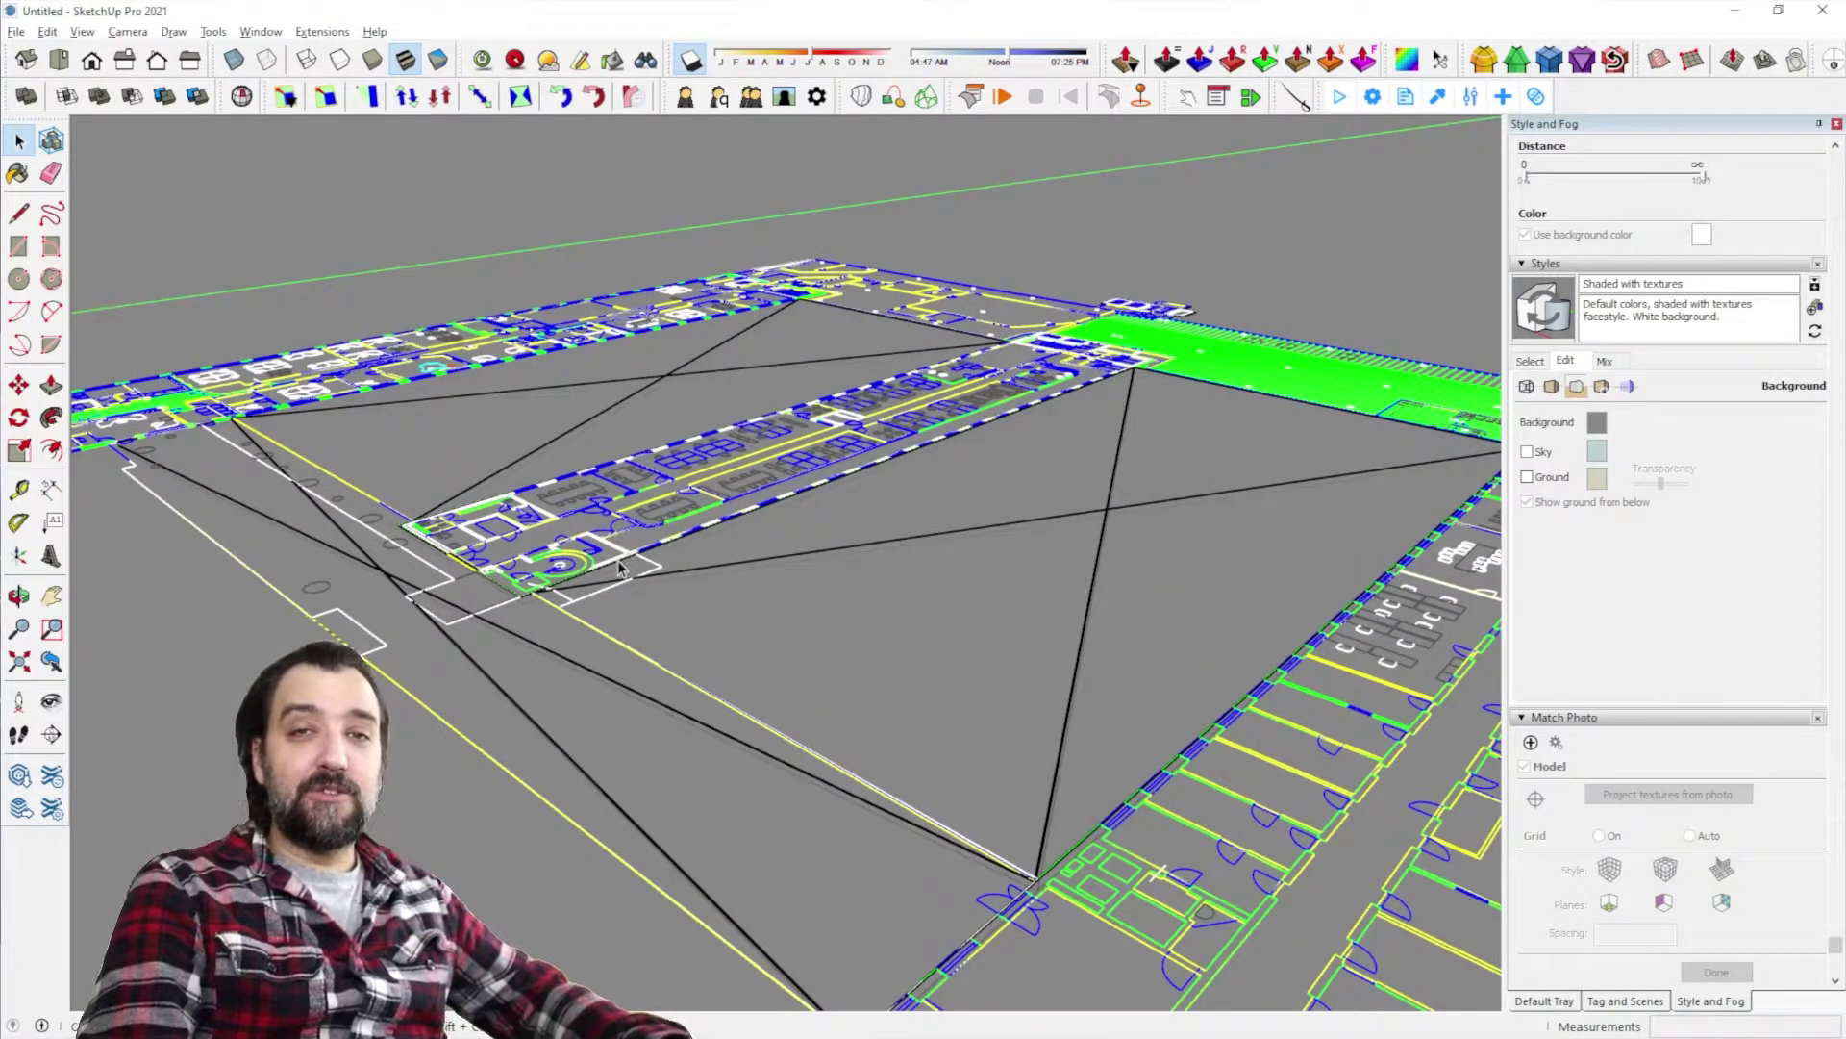
scroll(615, 572, up, 2)
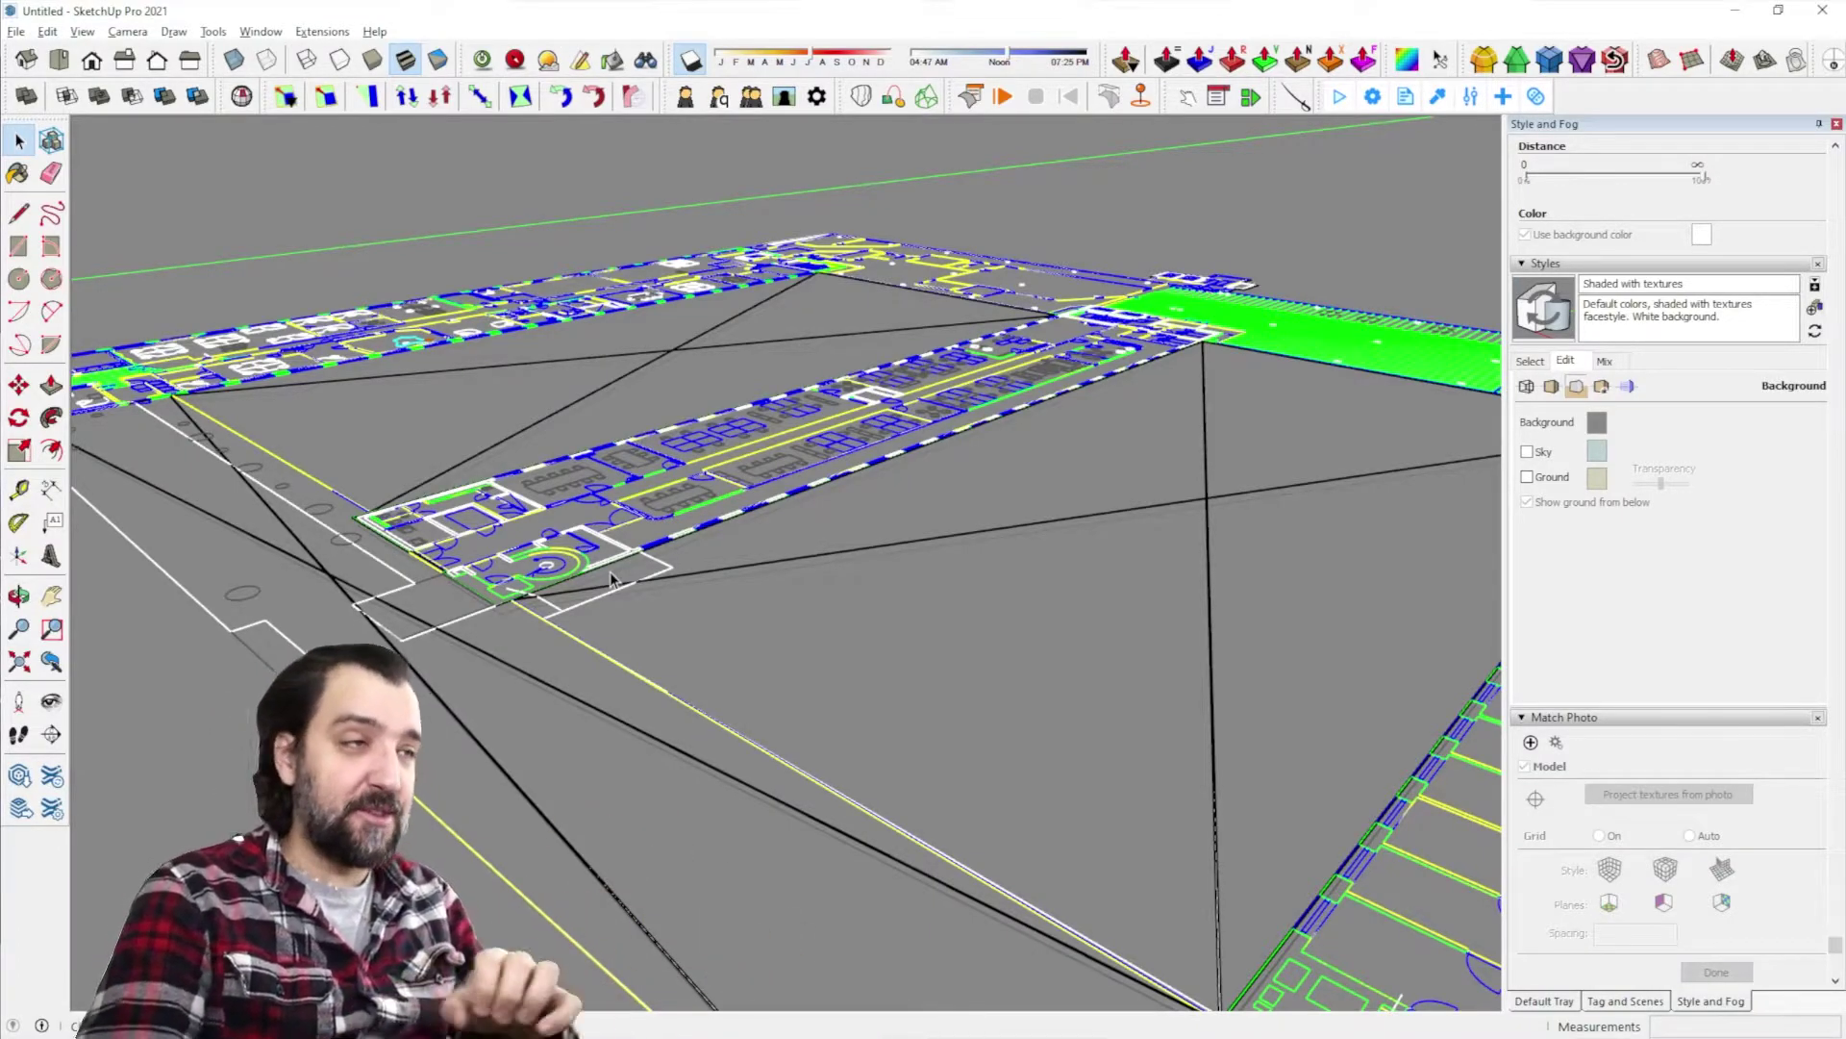
scroll(611, 579, down, 8)
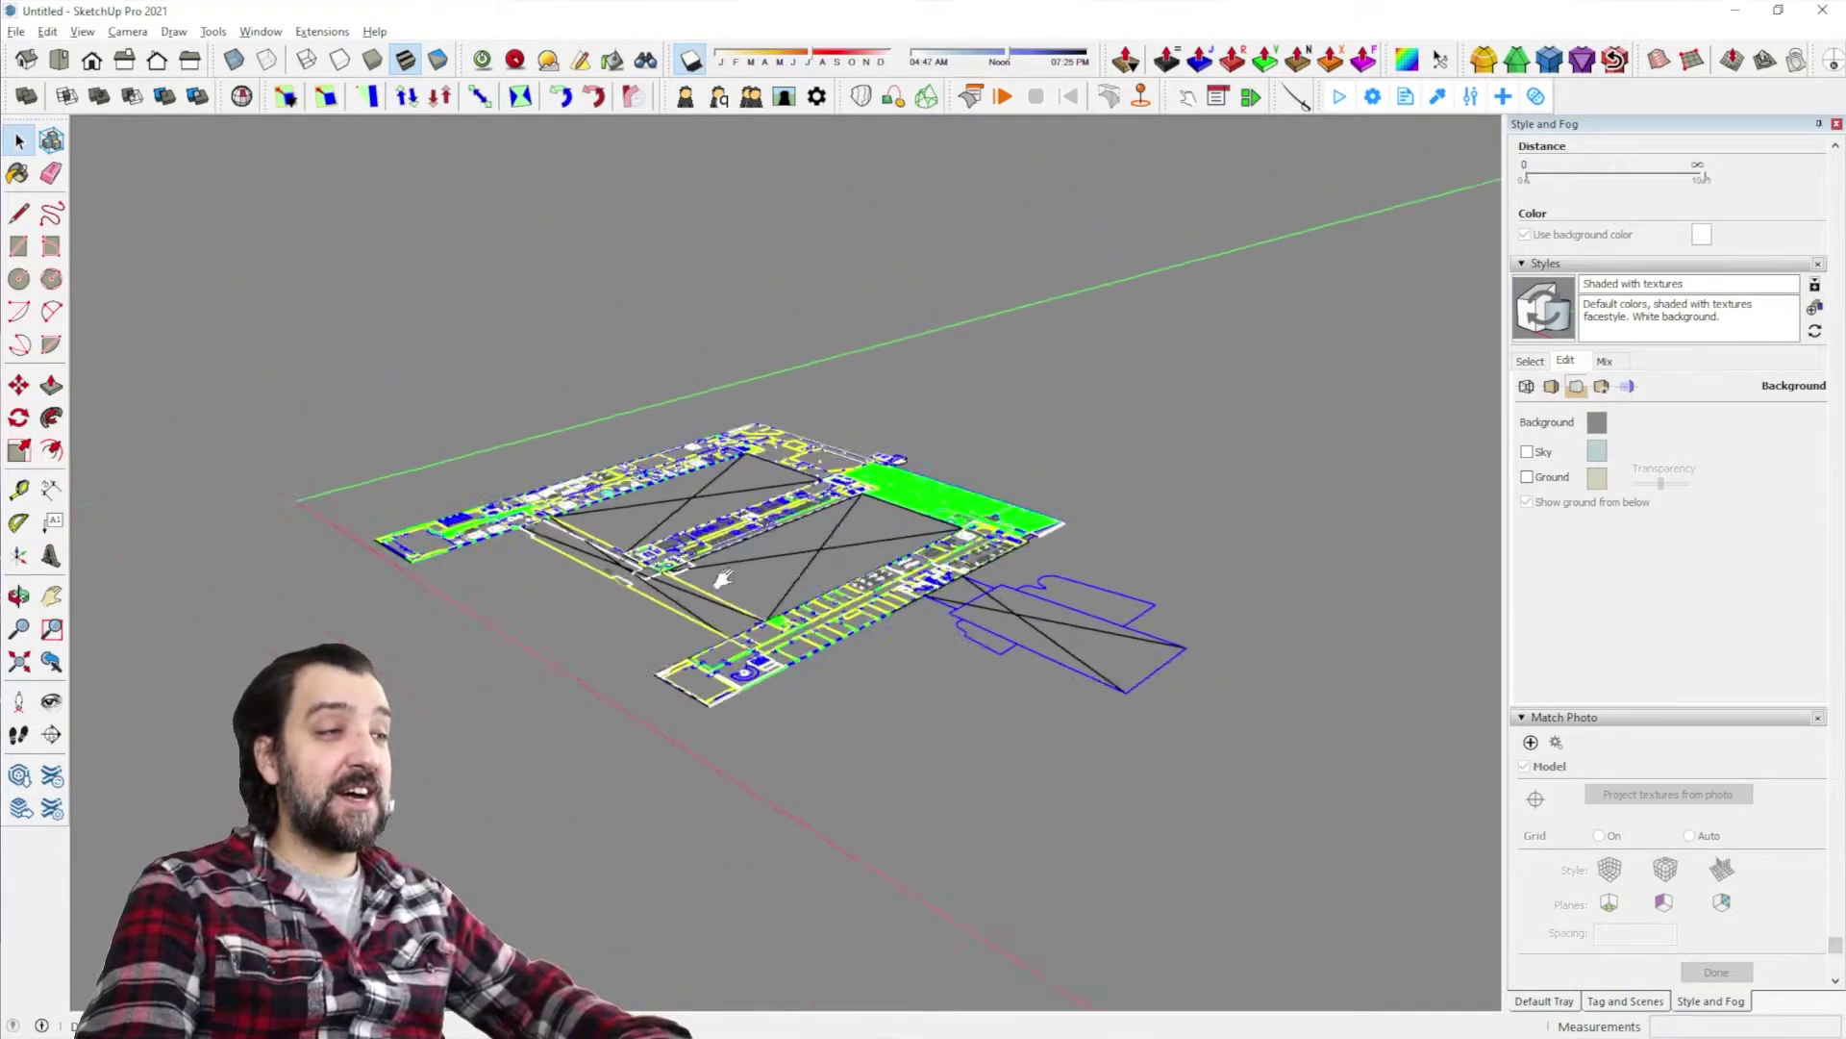
scroll(723, 577, up, 3)
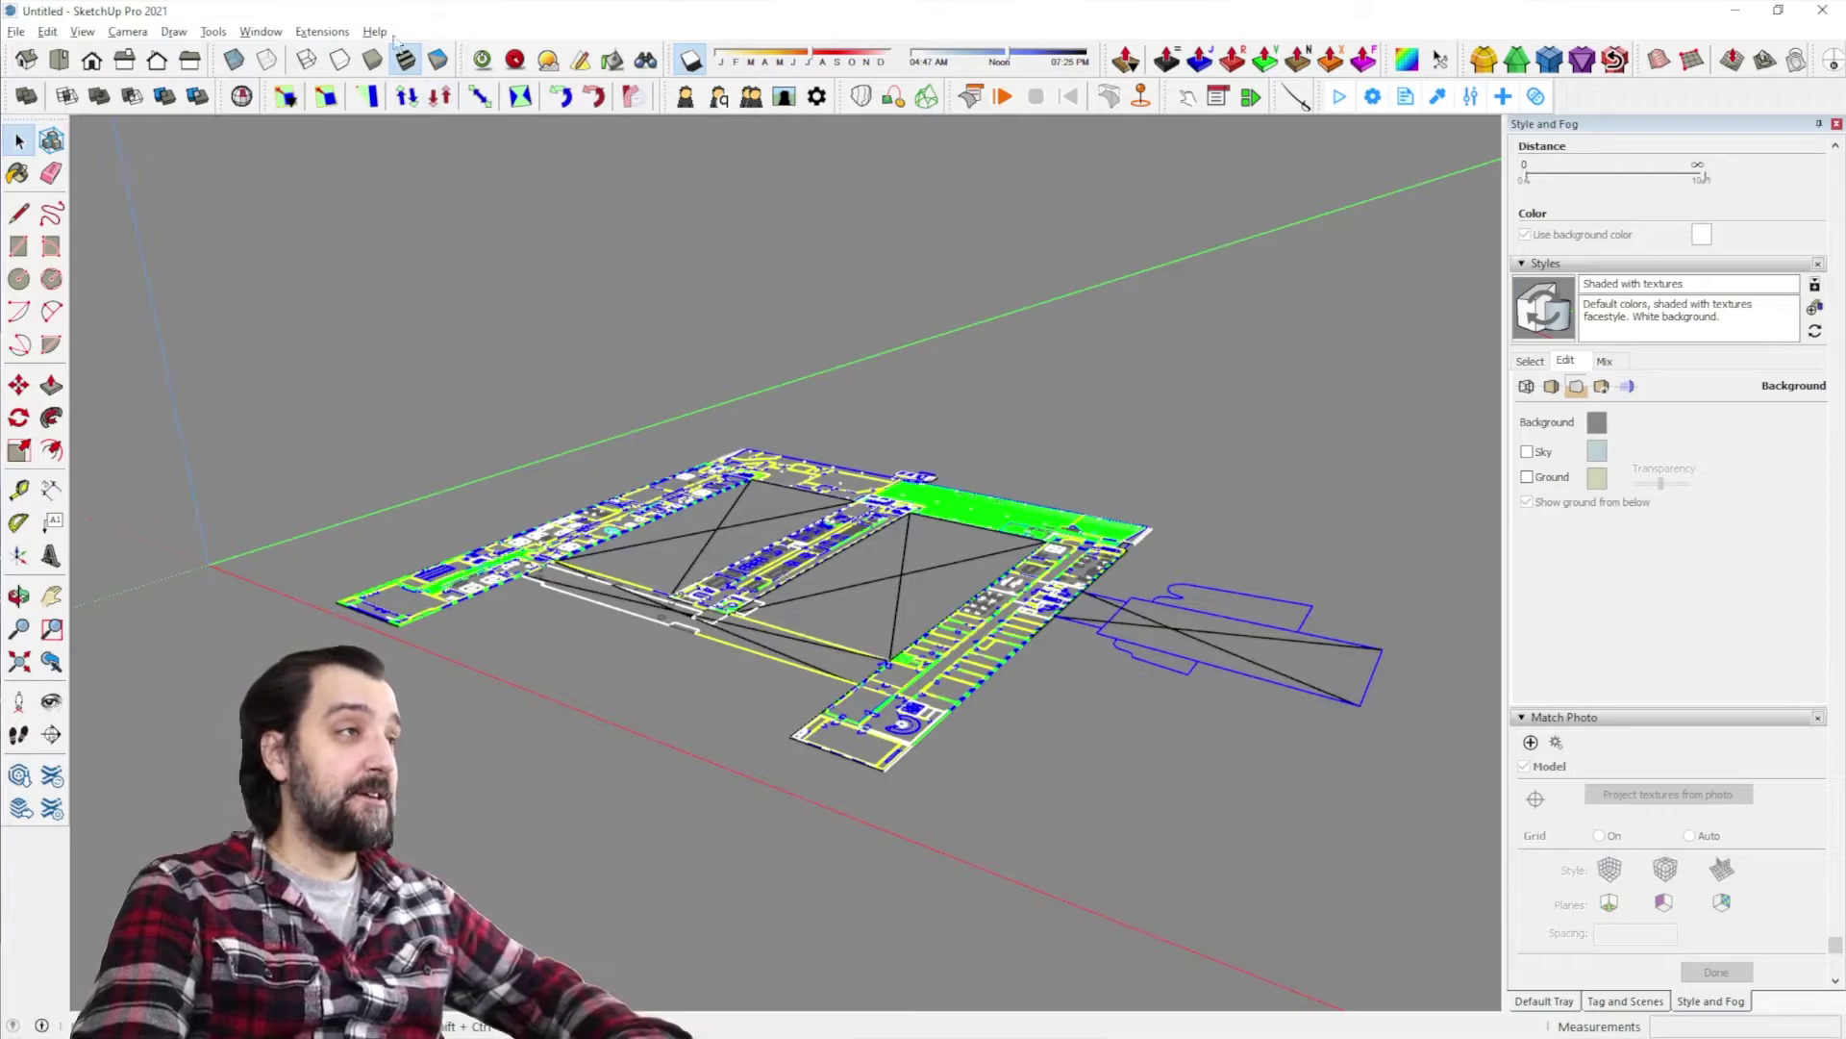
Search the Extension Warehouse for "flatten" and view the Eneroth Flatten to Plane extension's page
click(323, 31)
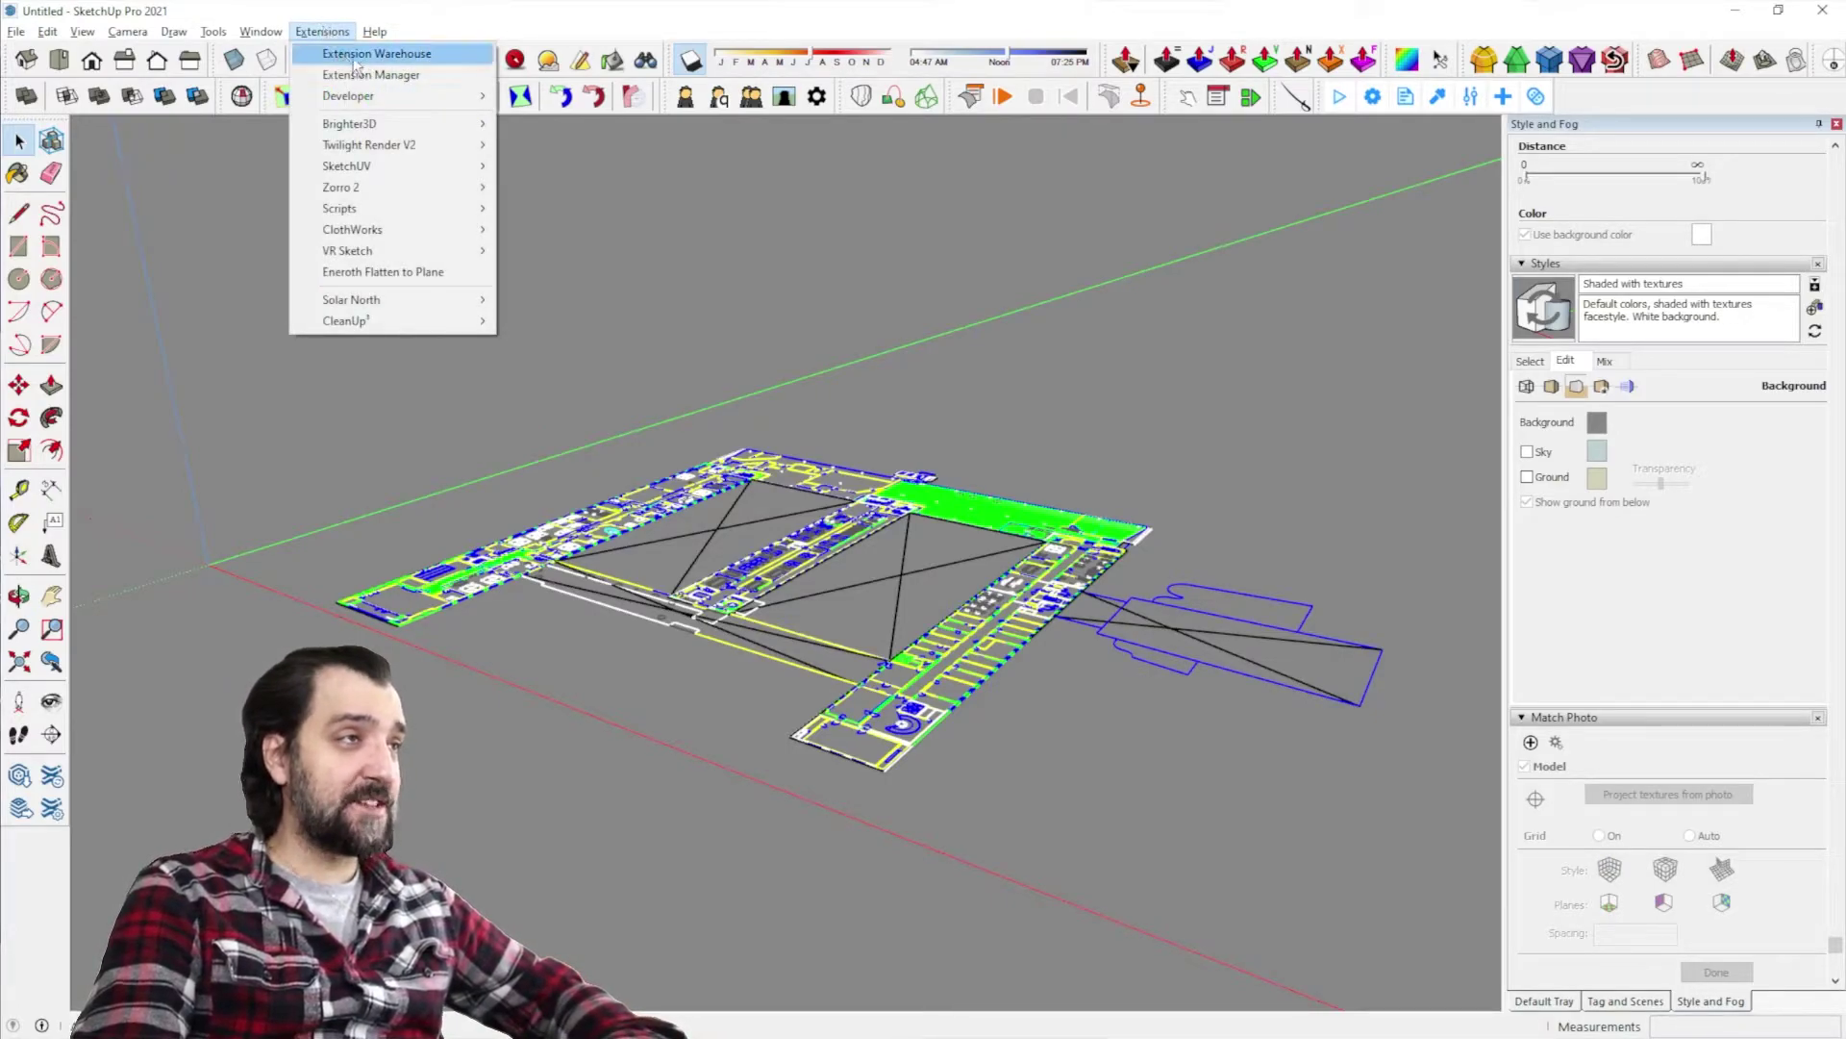
click(356, 54)
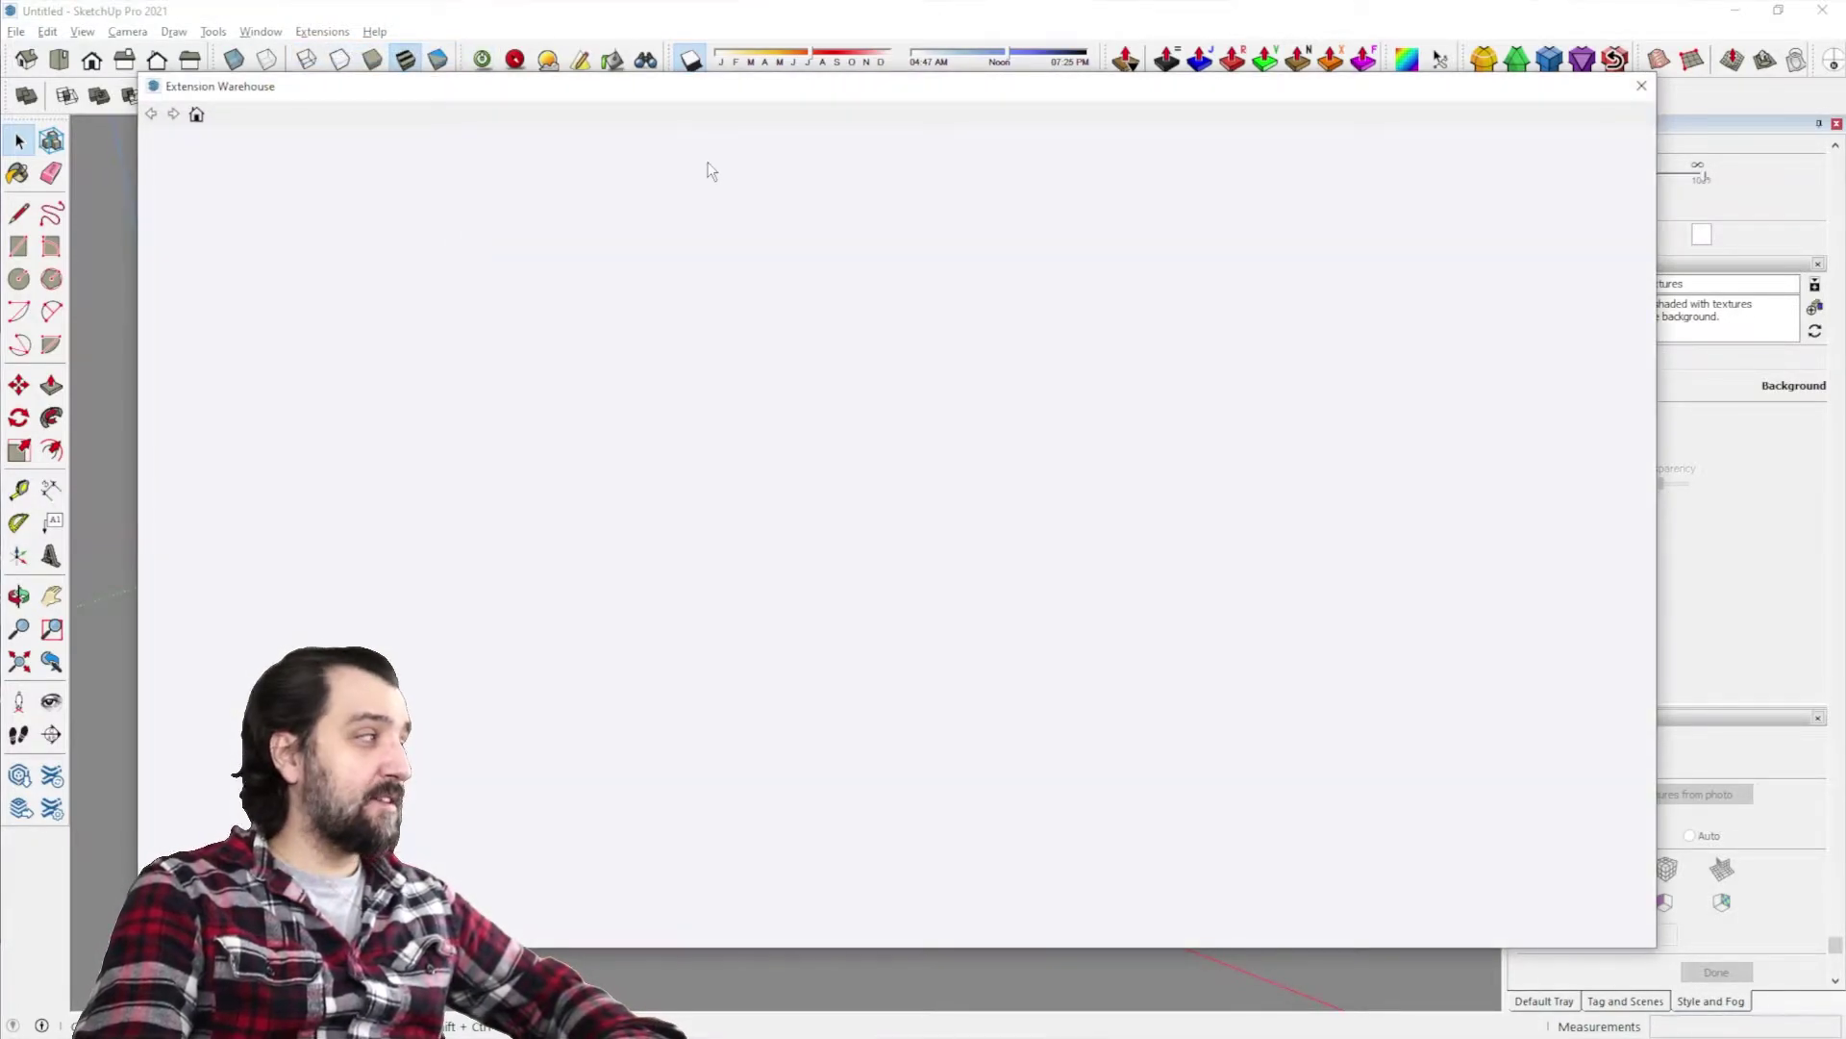
click(835, 171)
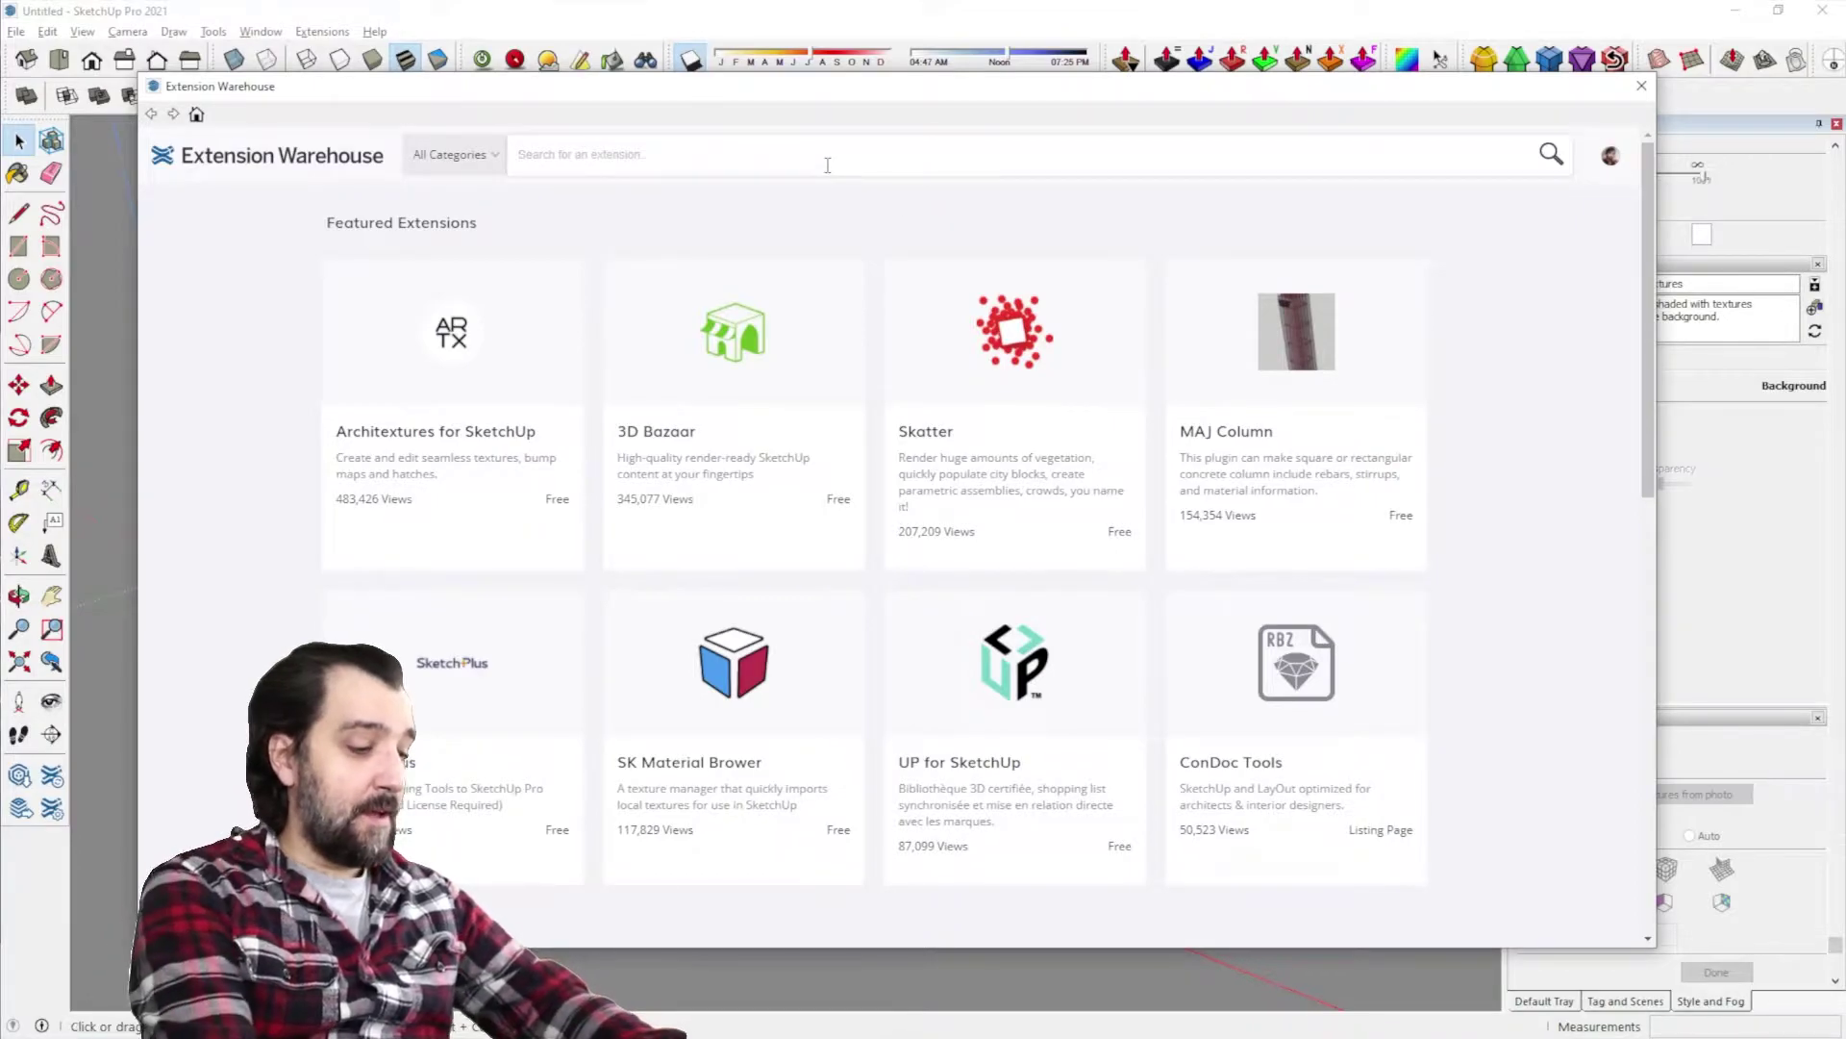
text(flatten)
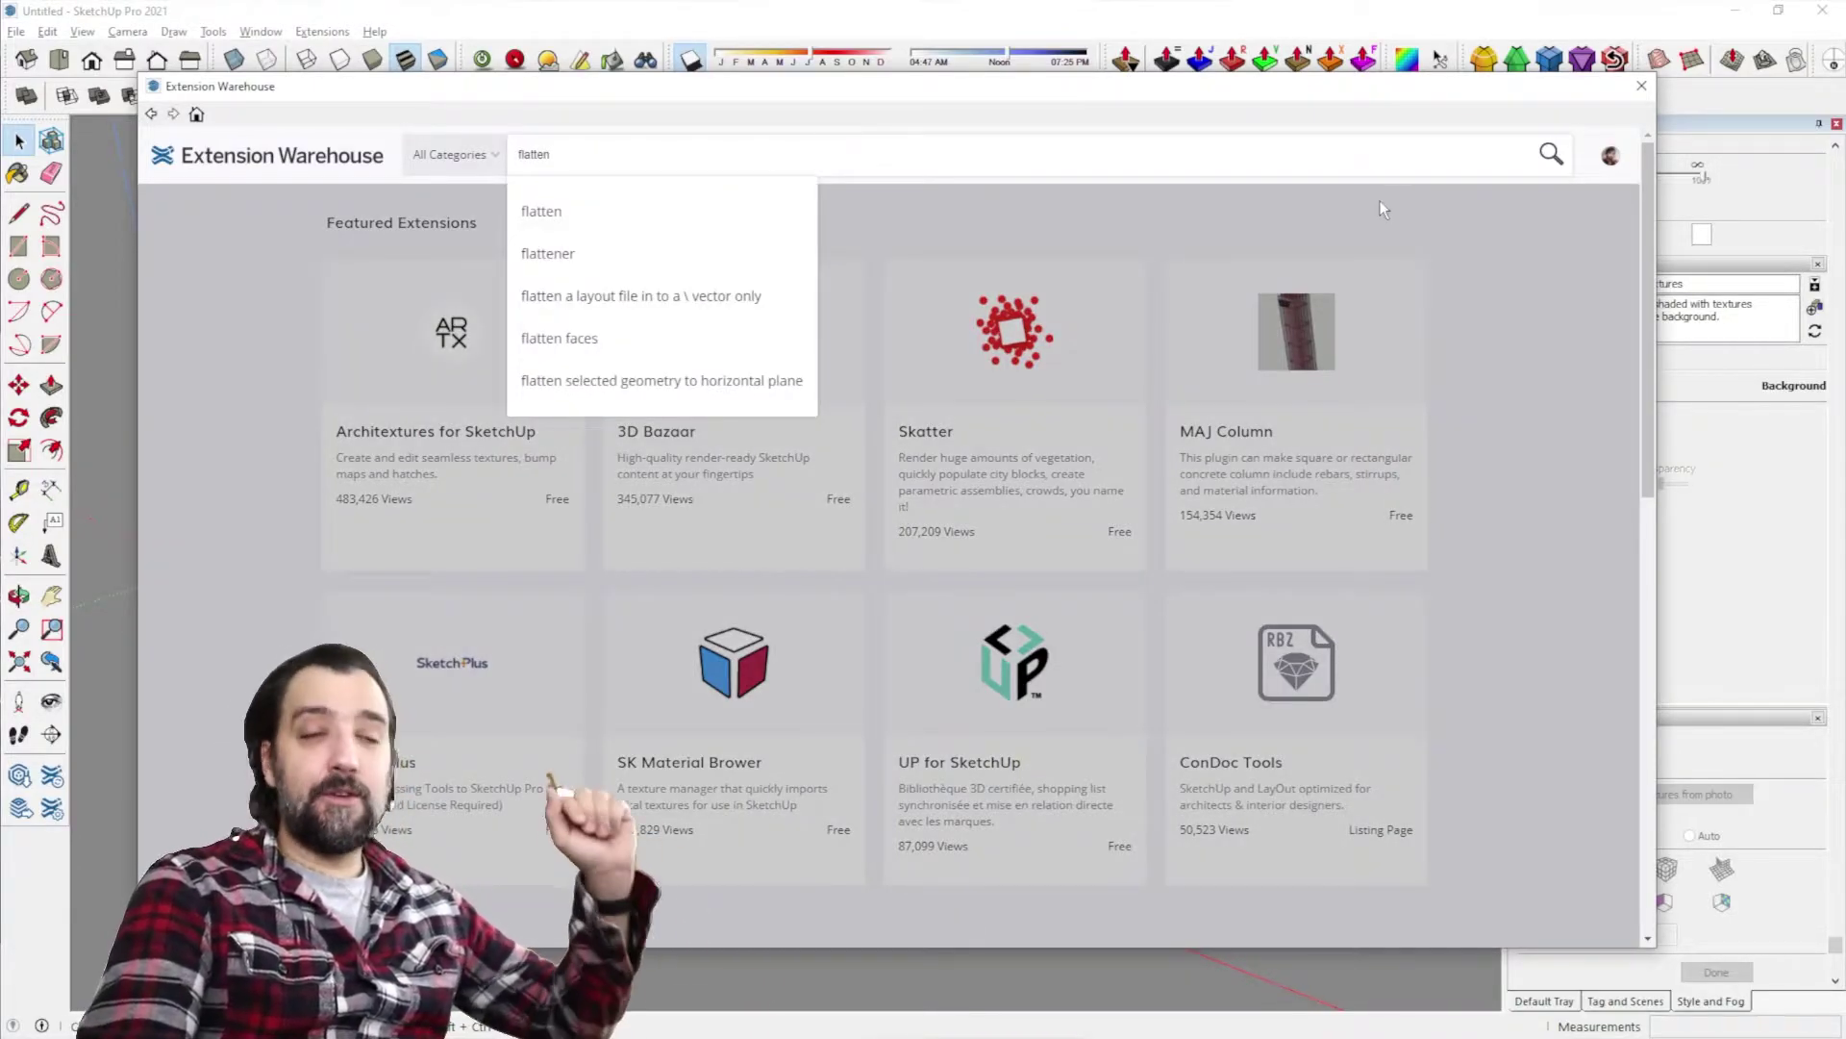
key(Return)
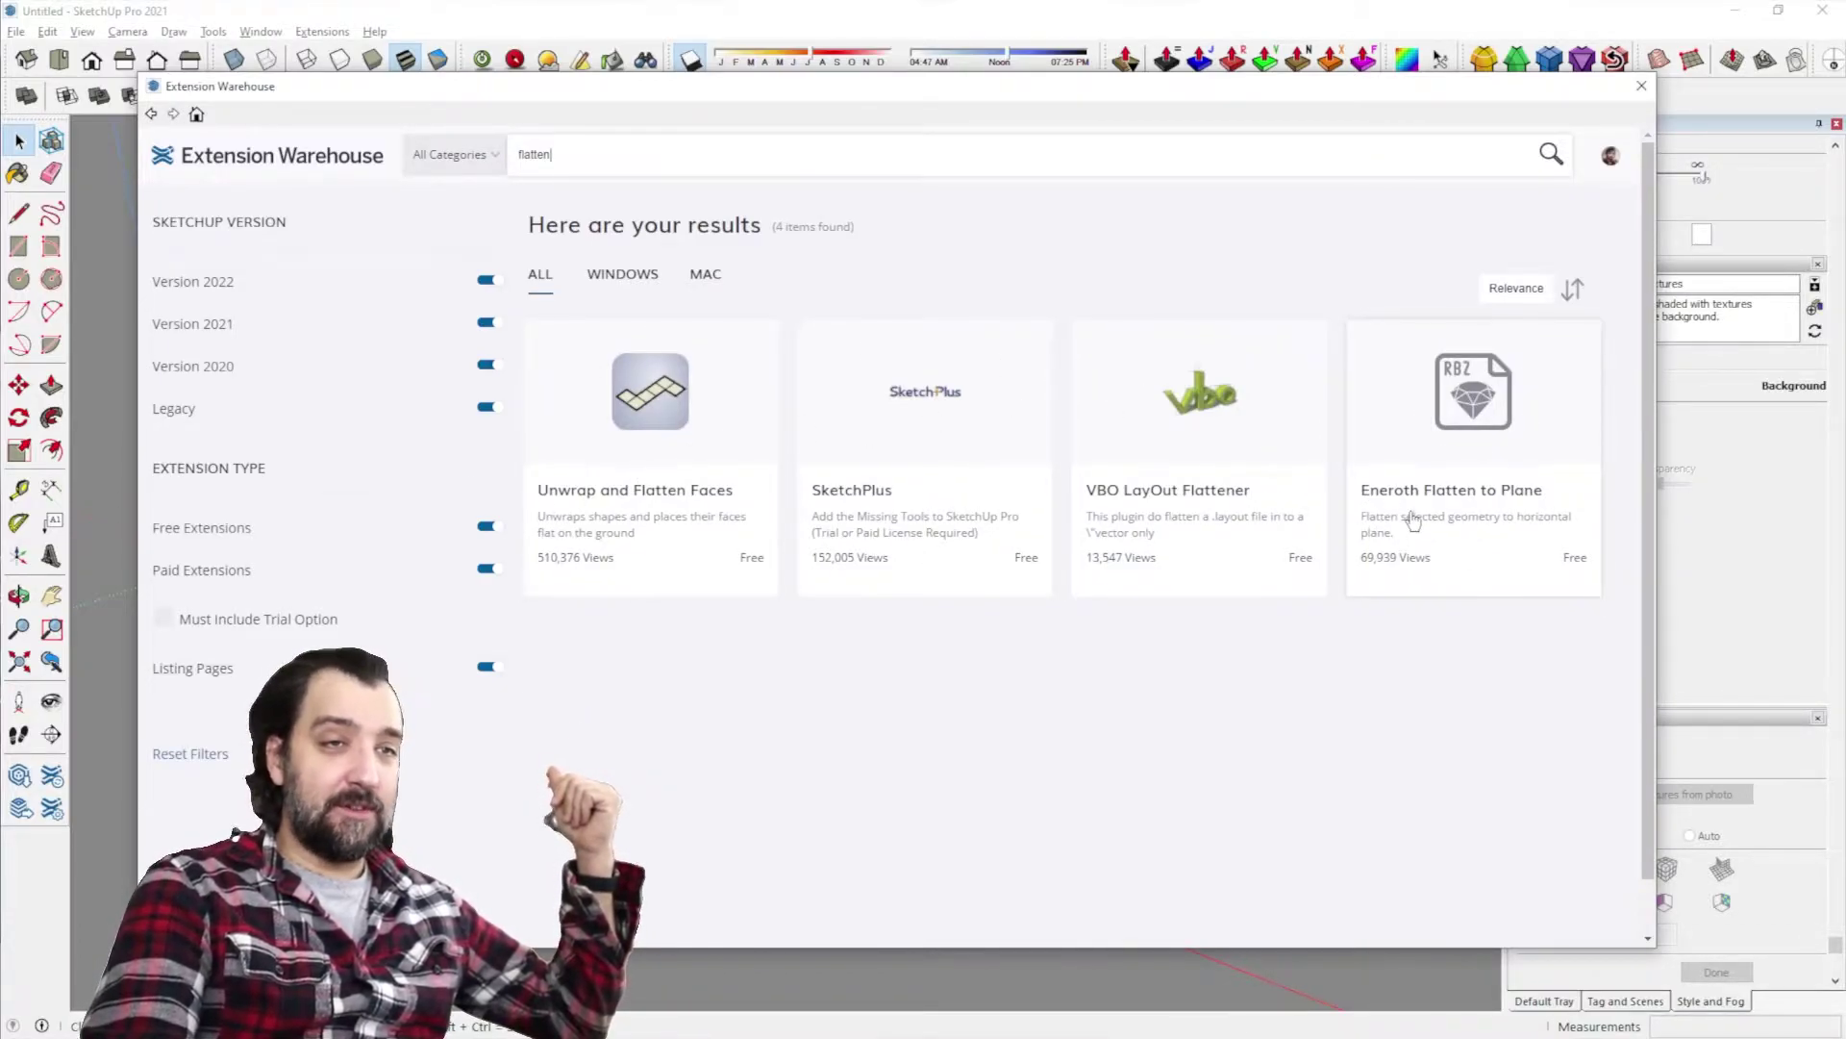
click(1490, 427)
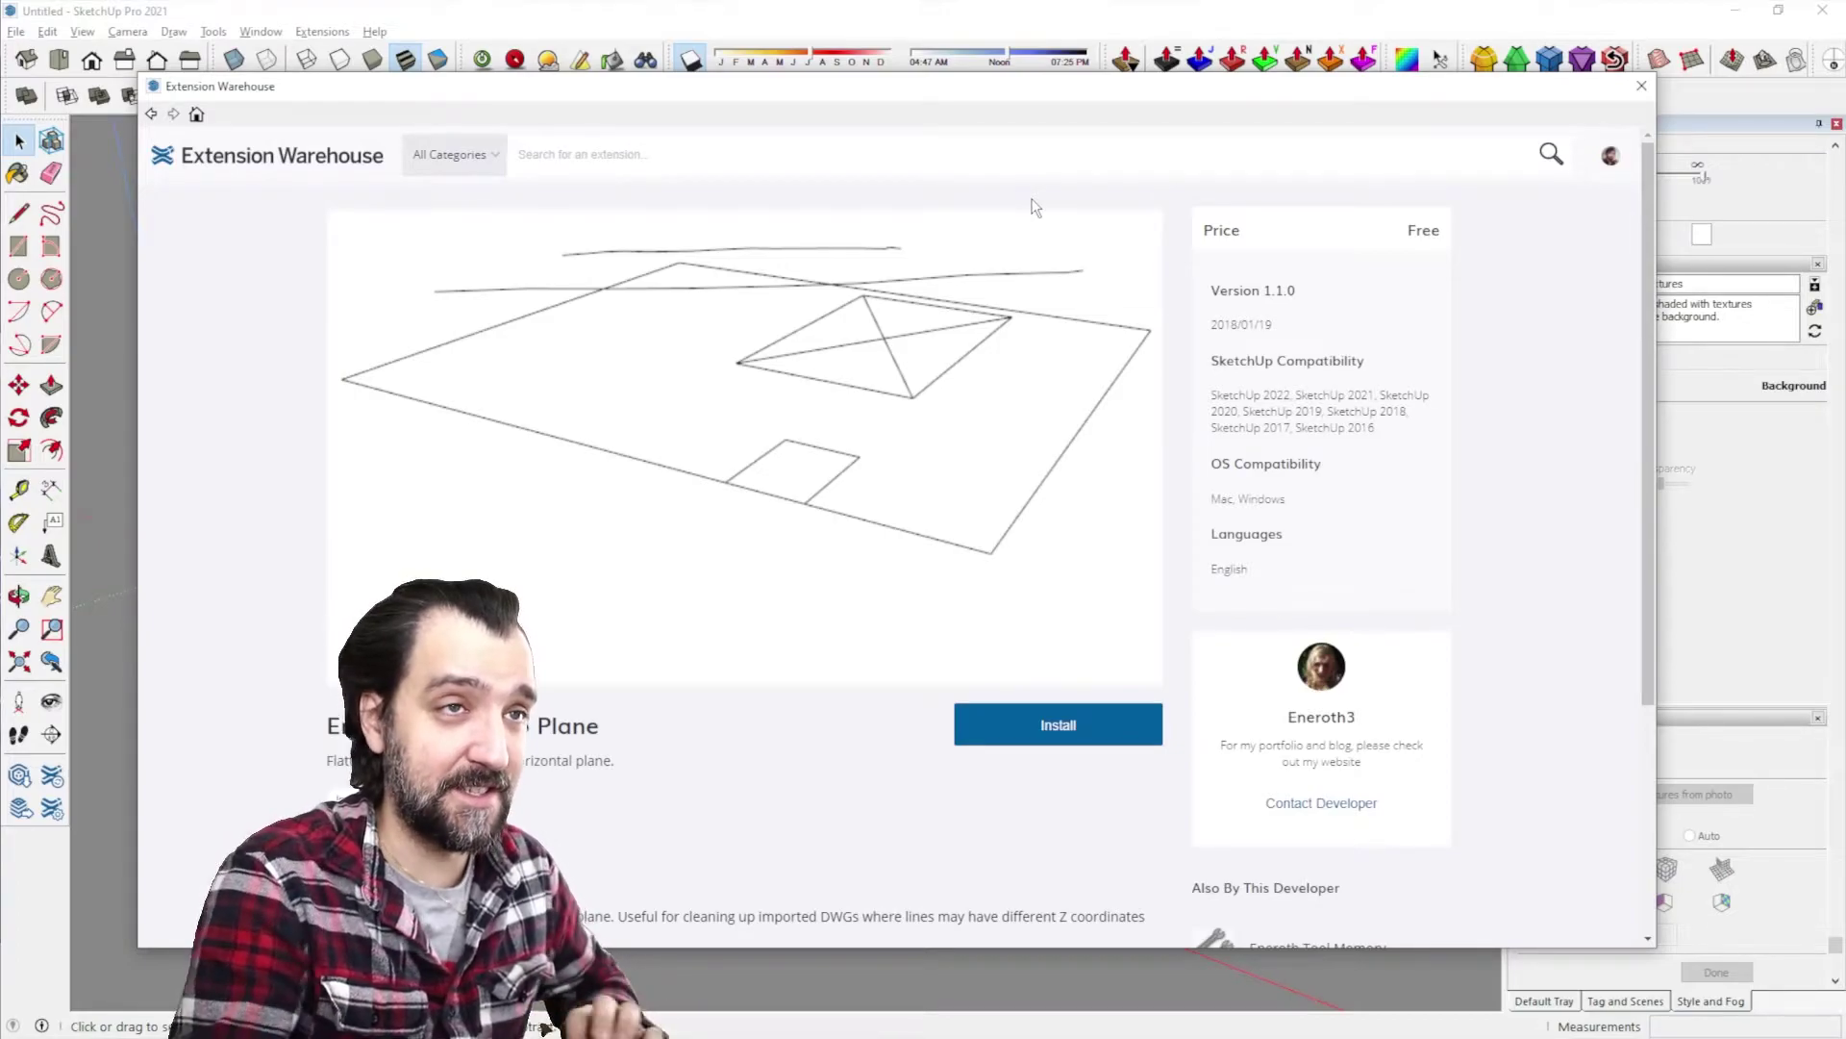
click(1058, 724)
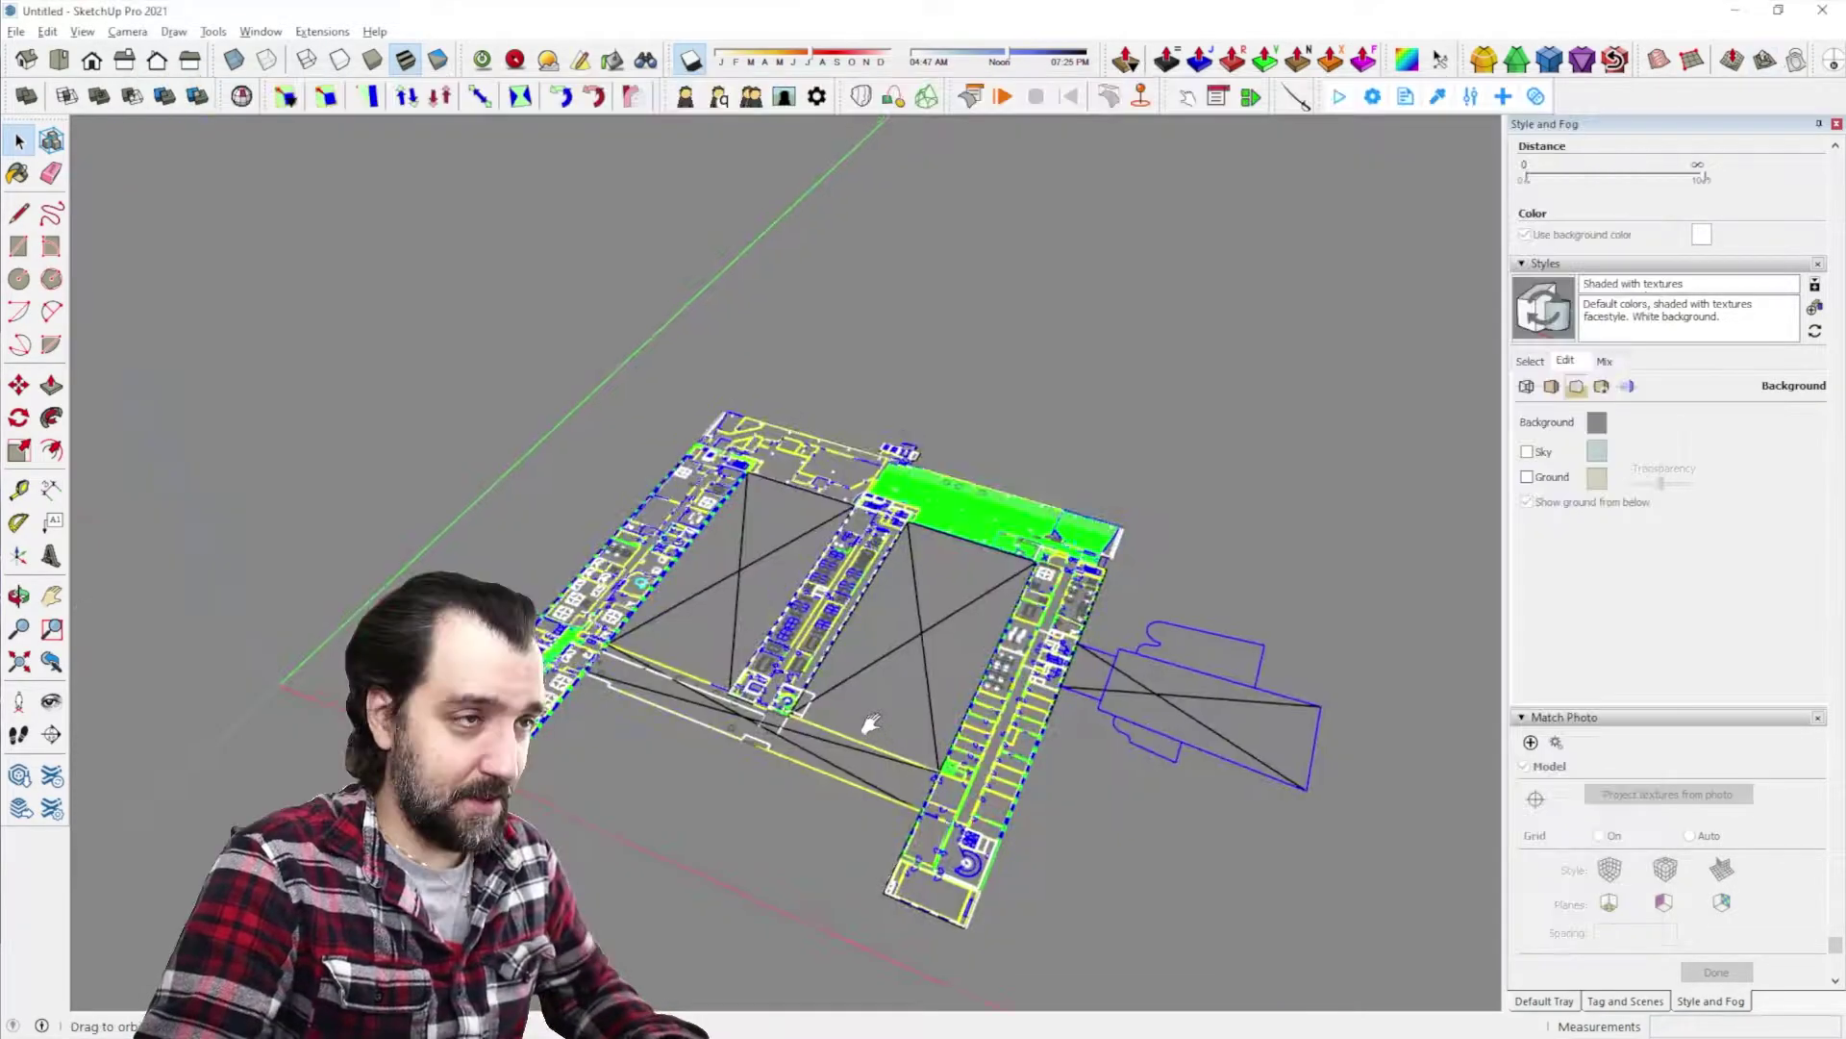
Turn on visibility for the tags Bord, AKSE, A-271, A255 Himling and A254 Gulv
shift+middle_drag(871, 724, 812, 646)
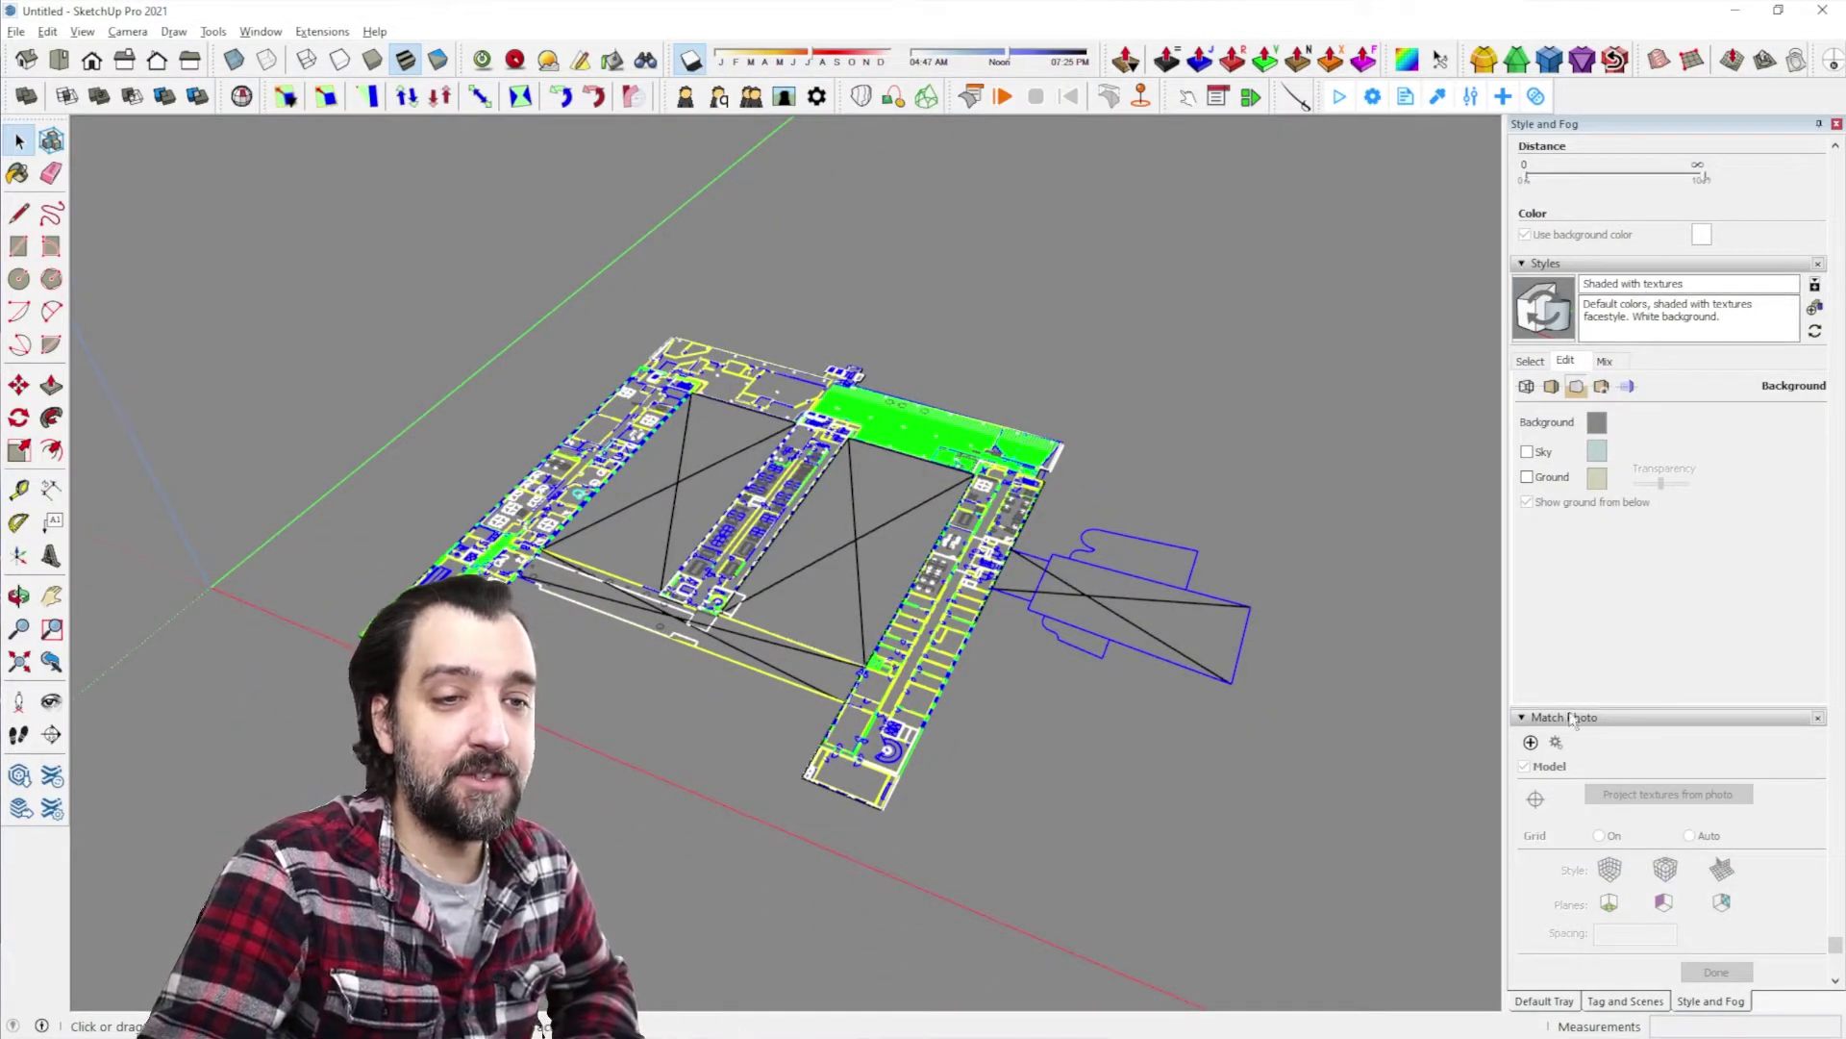
scroll(1589, 551, up, 5)
click(1624, 1001)
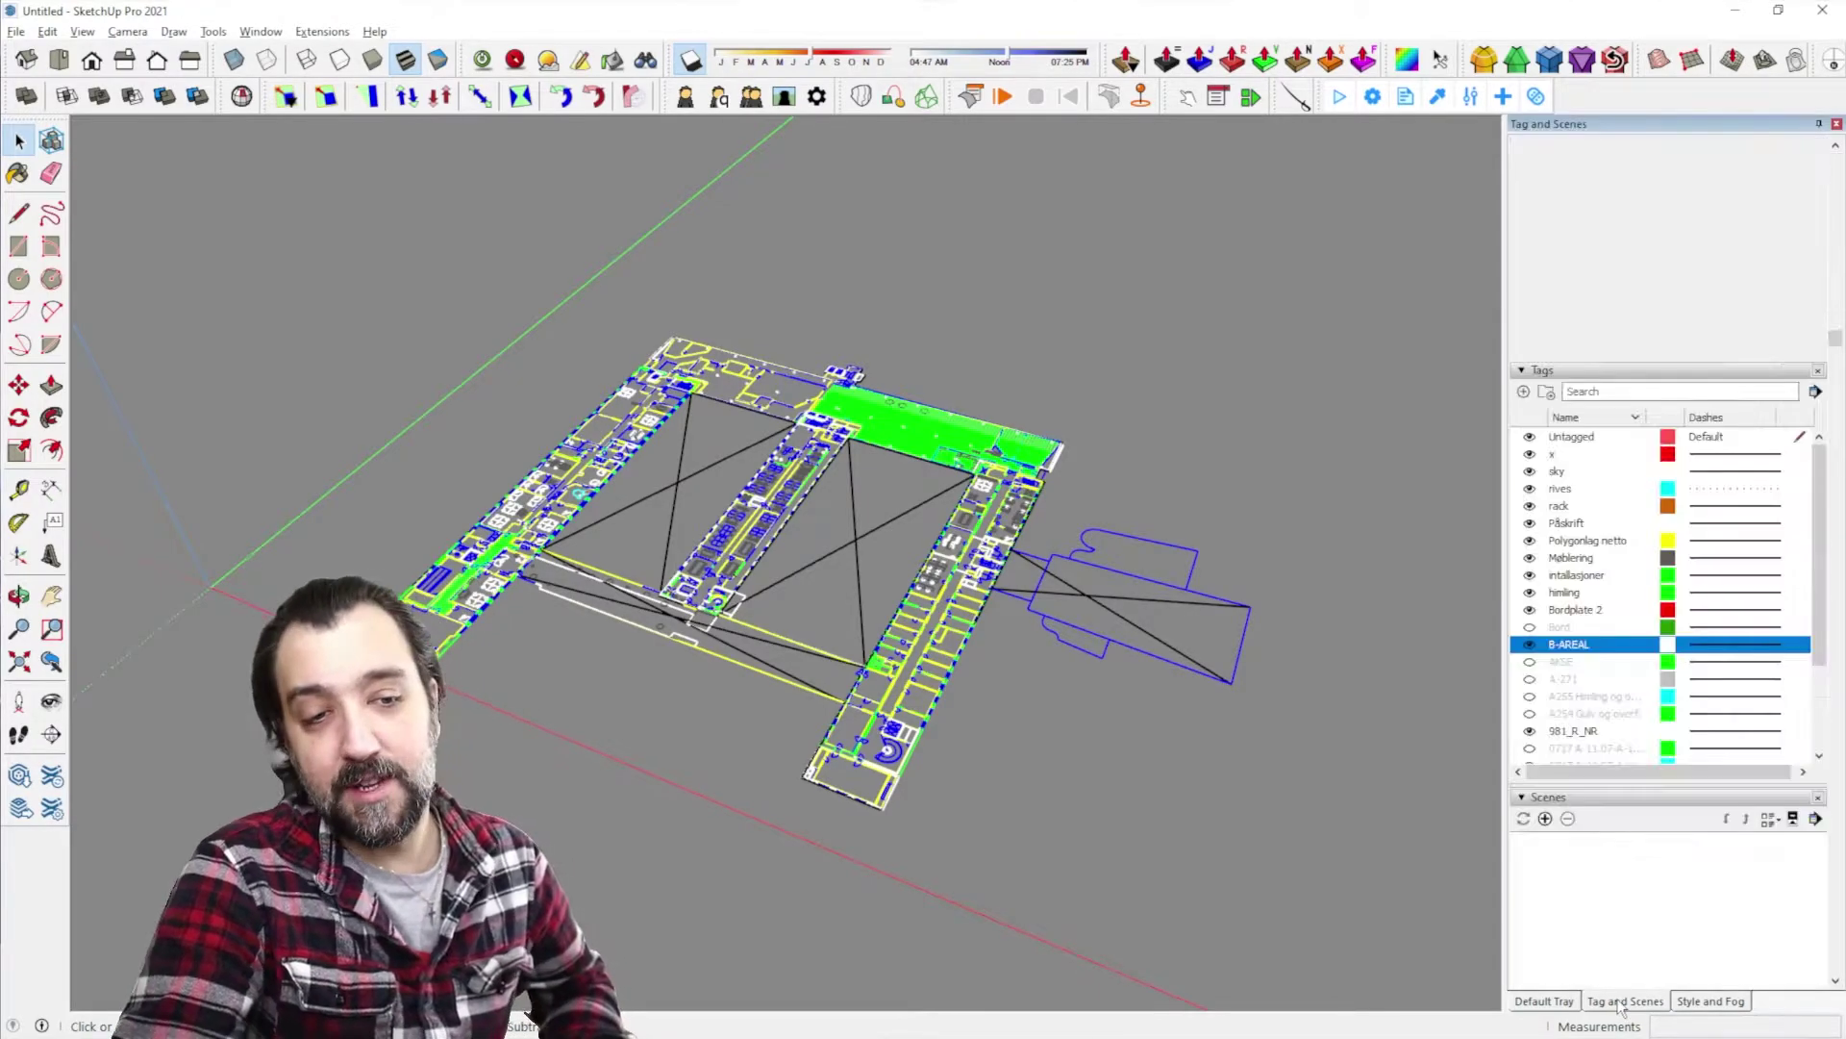
click(1529, 627)
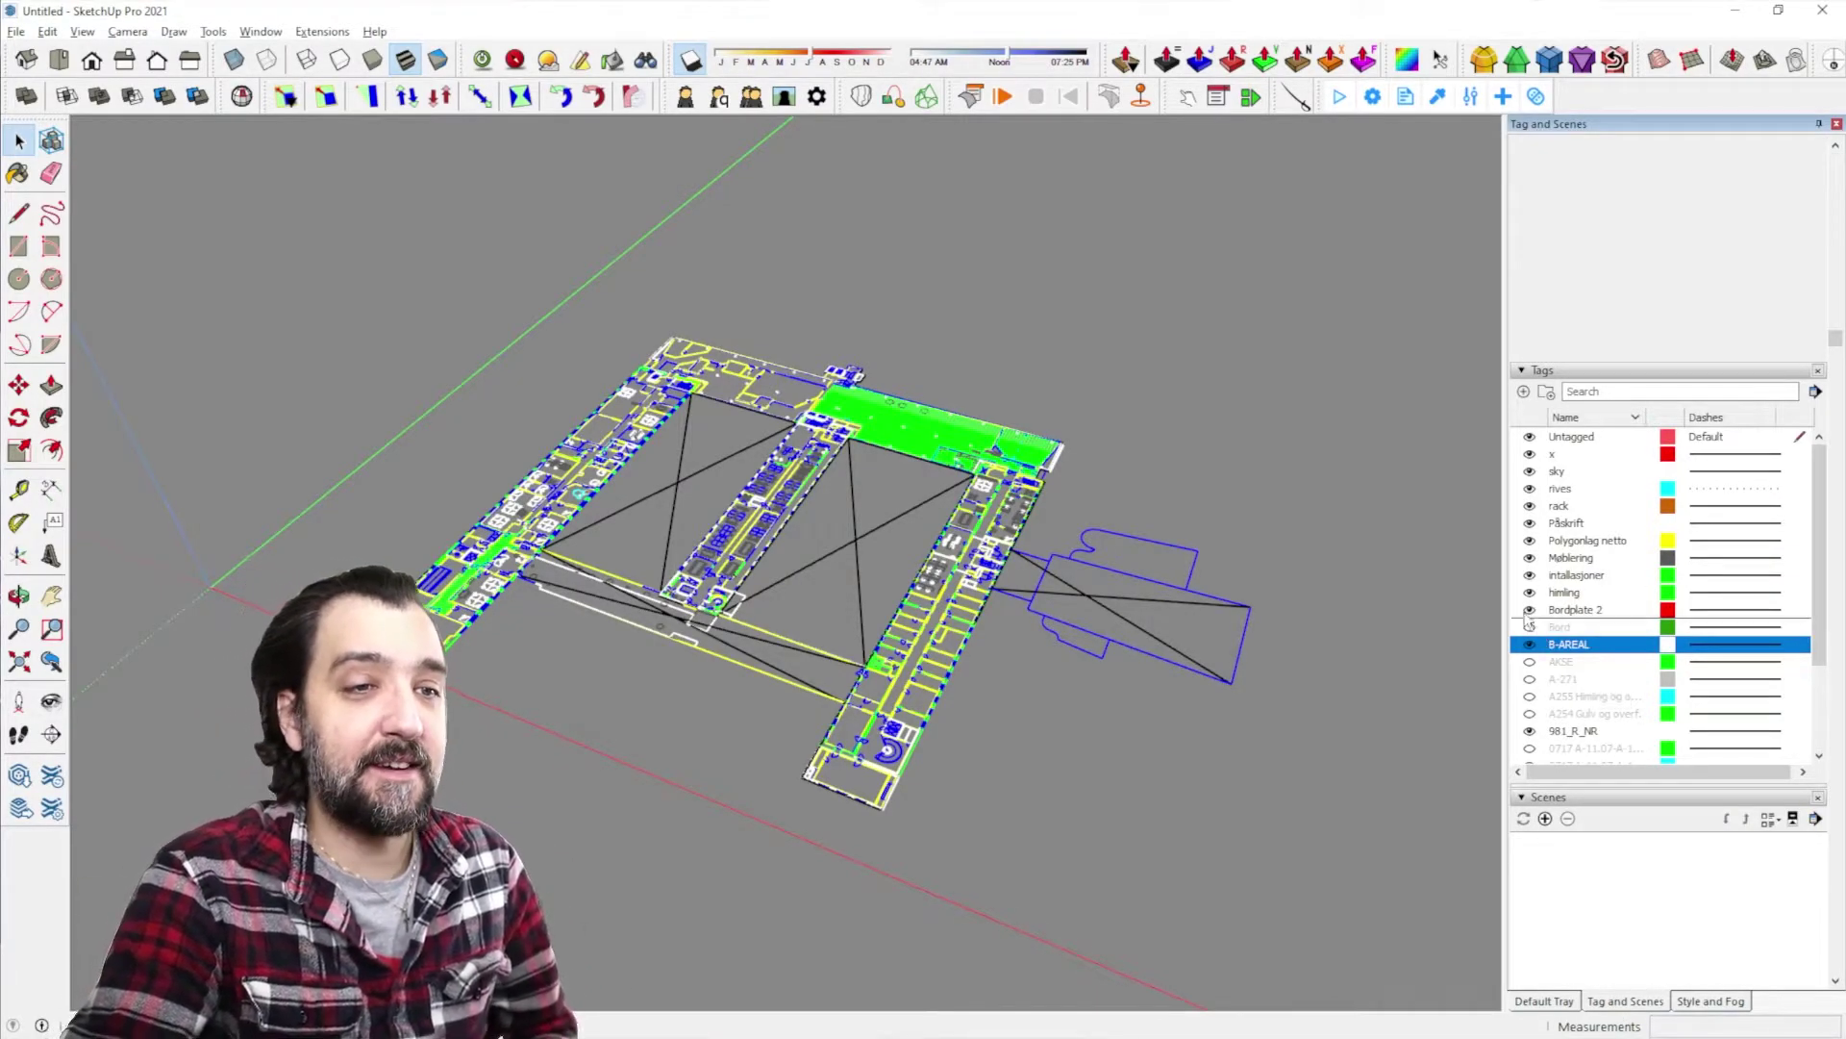
click(1529, 661)
click(1529, 679)
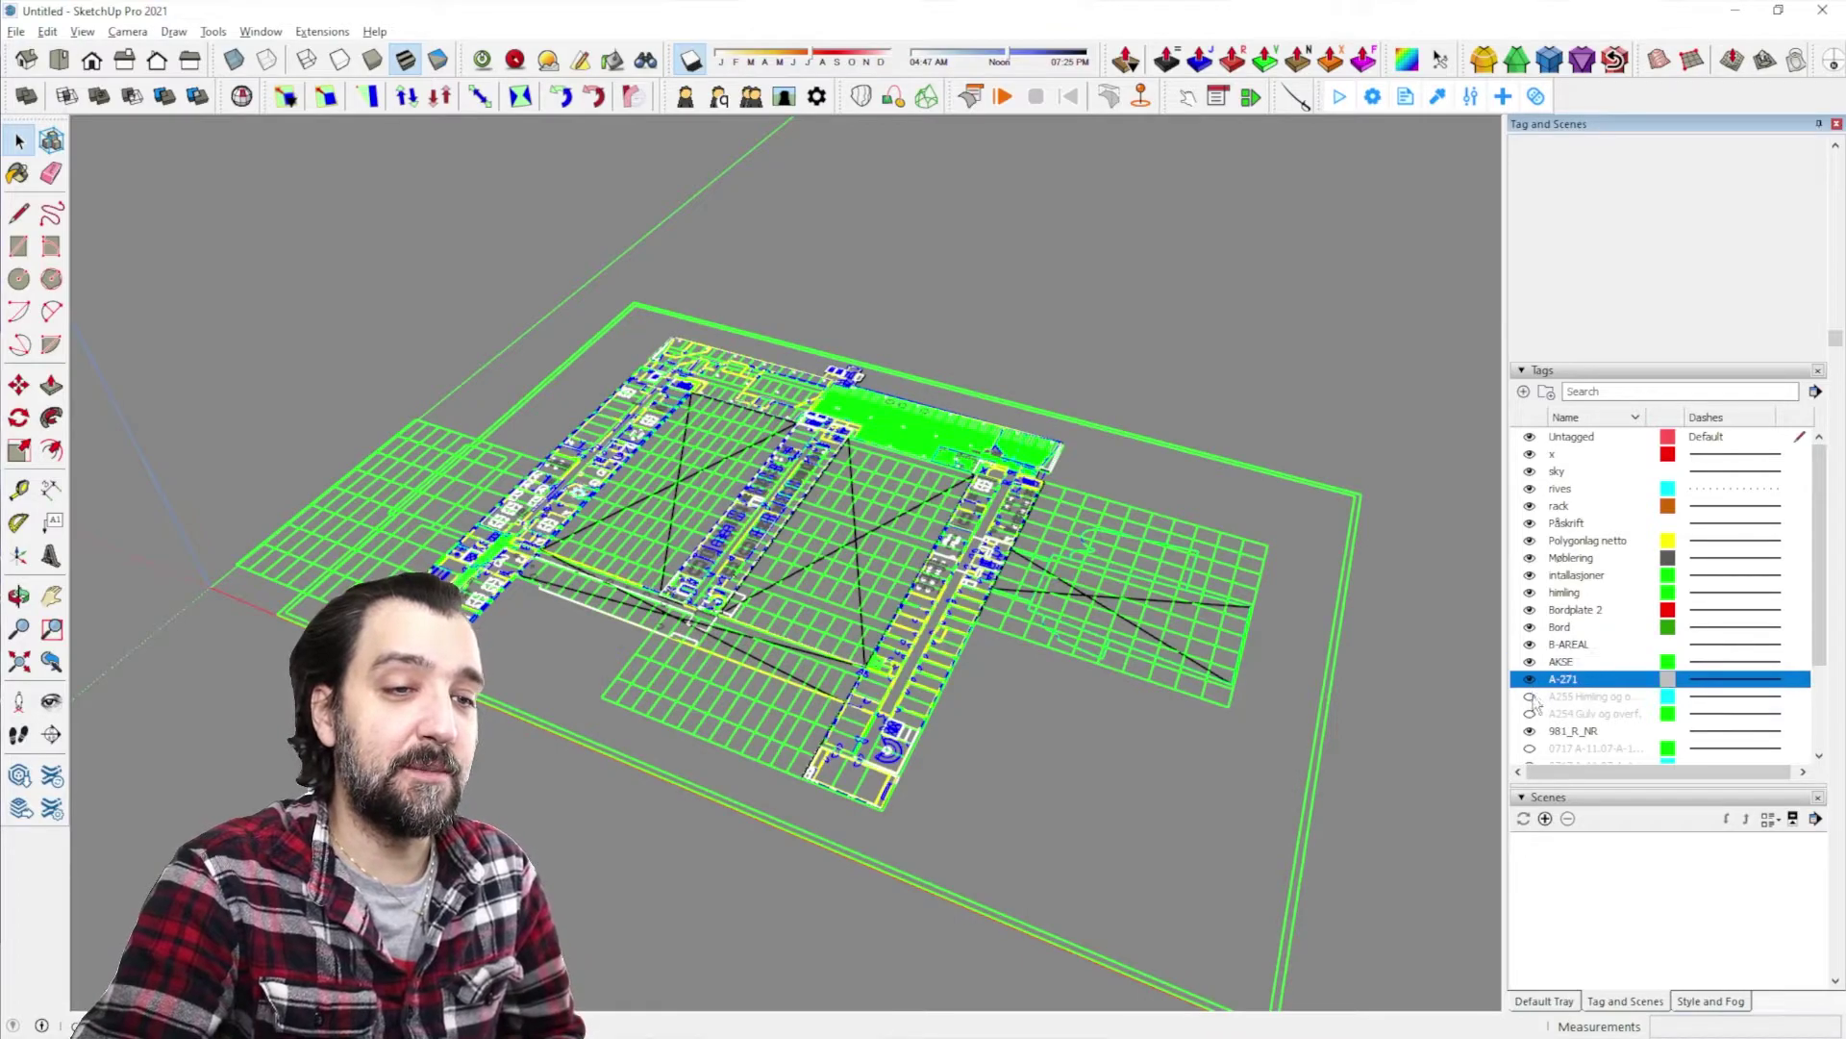
click(1529, 696)
click(1529, 713)
Turn on visibility for the remaining hidden tags: both 0717 A-11.07 tags, 6 and 1
scroll(1530, 714, down, 2)
click(1529, 644)
click(1529, 662)
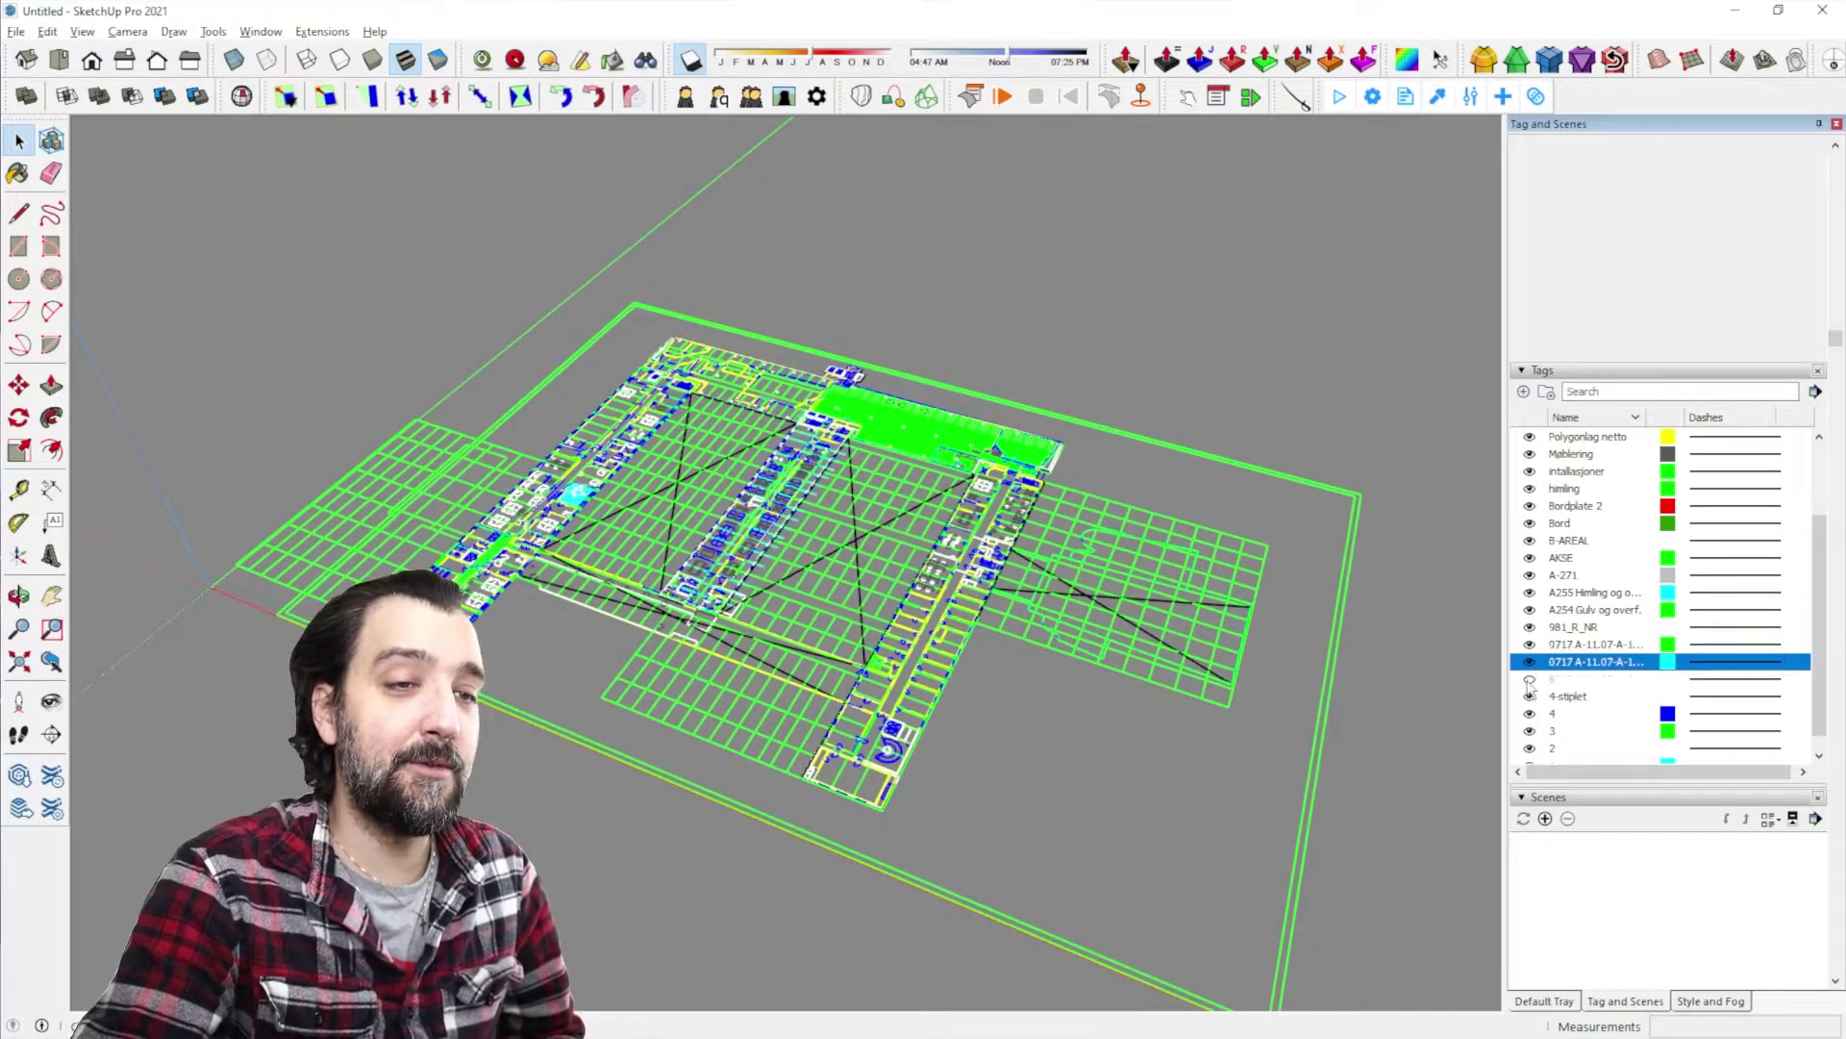
click(1529, 696)
click(1529, 679)
scroll(1537, 705, down, 3)
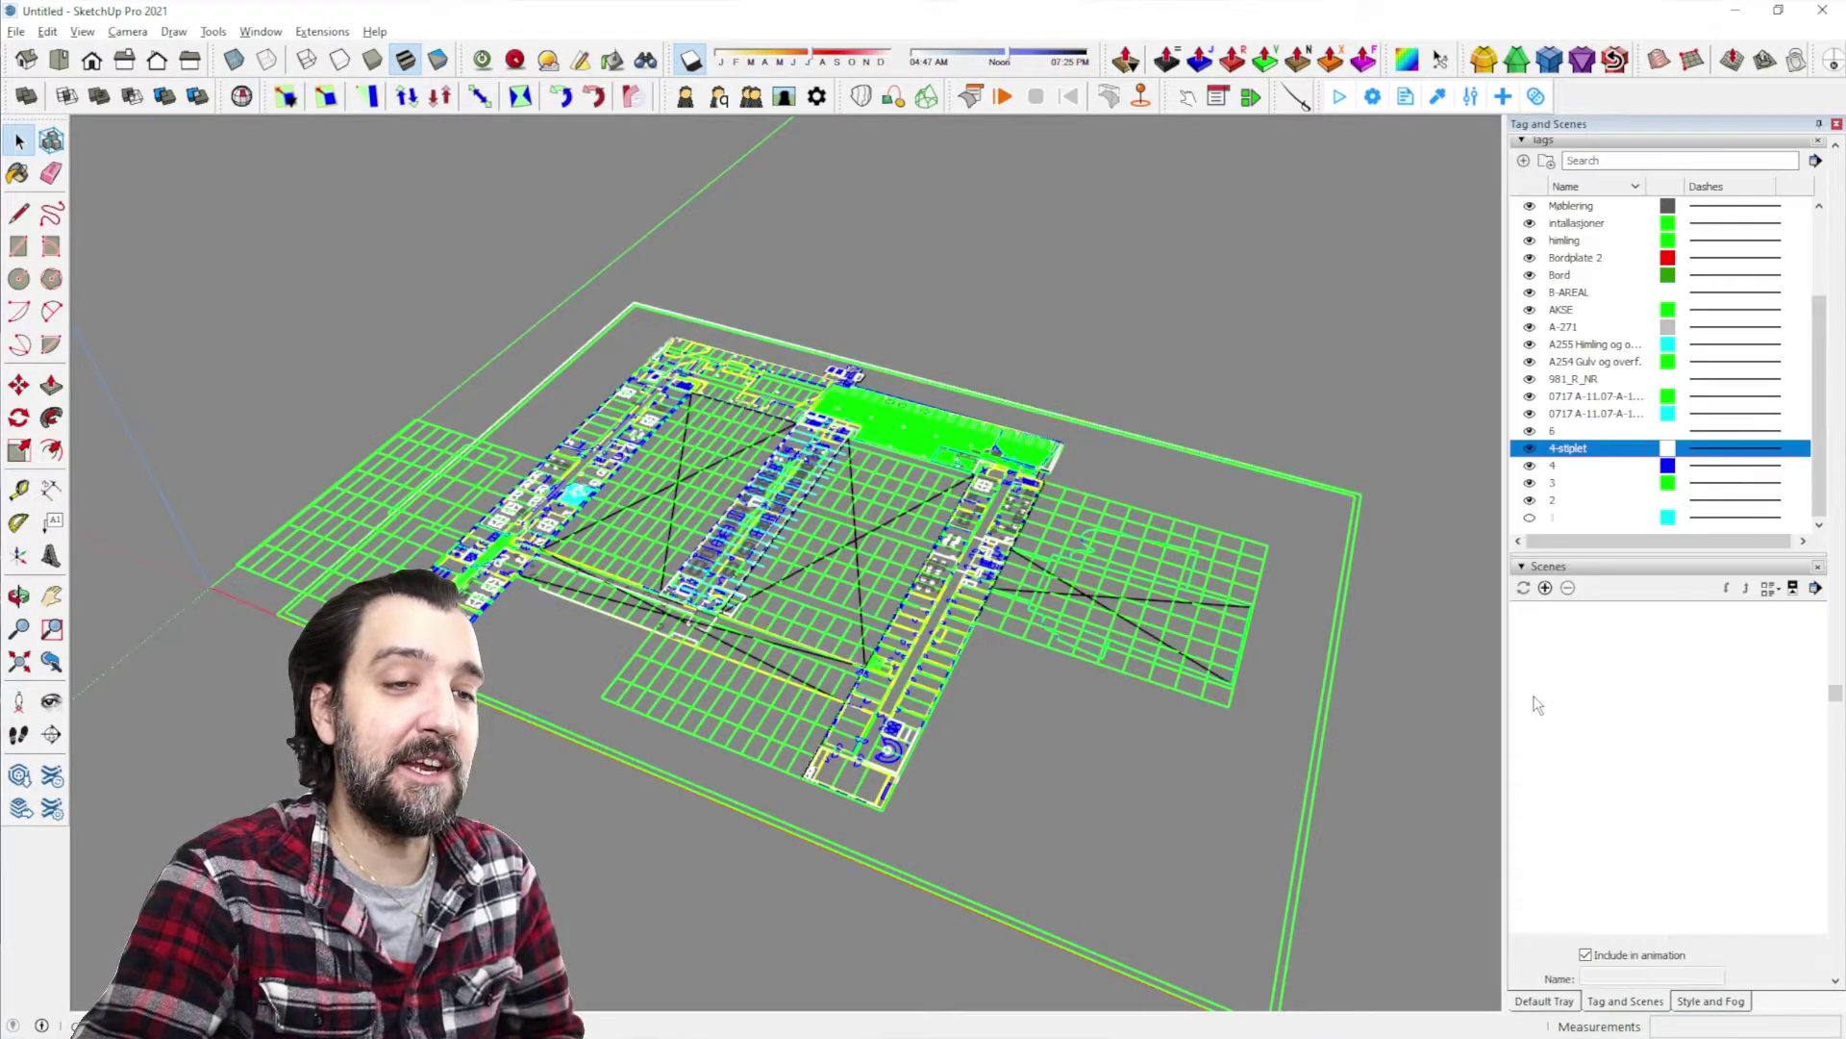
click(1530, 518)
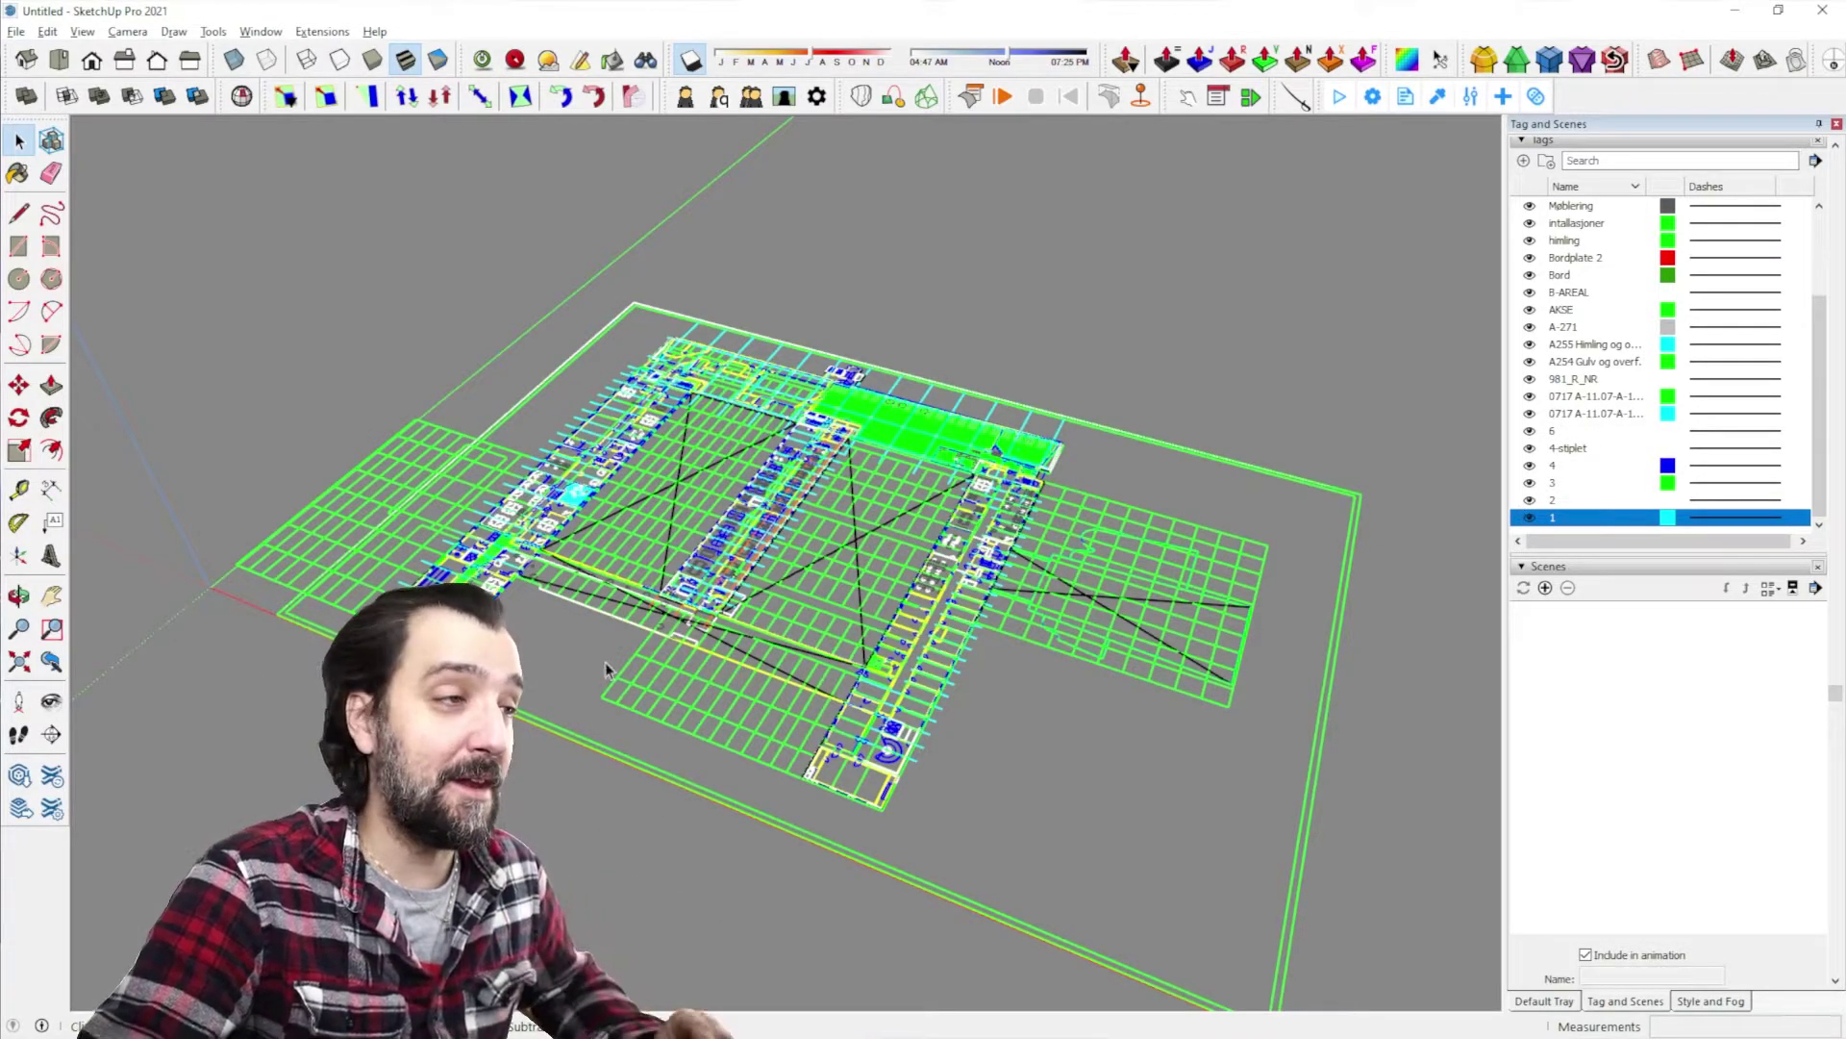
Open the floor plan group for editing, select all its geometry and flatten it with Eneroth Flatten to Plane
click(758, 487)
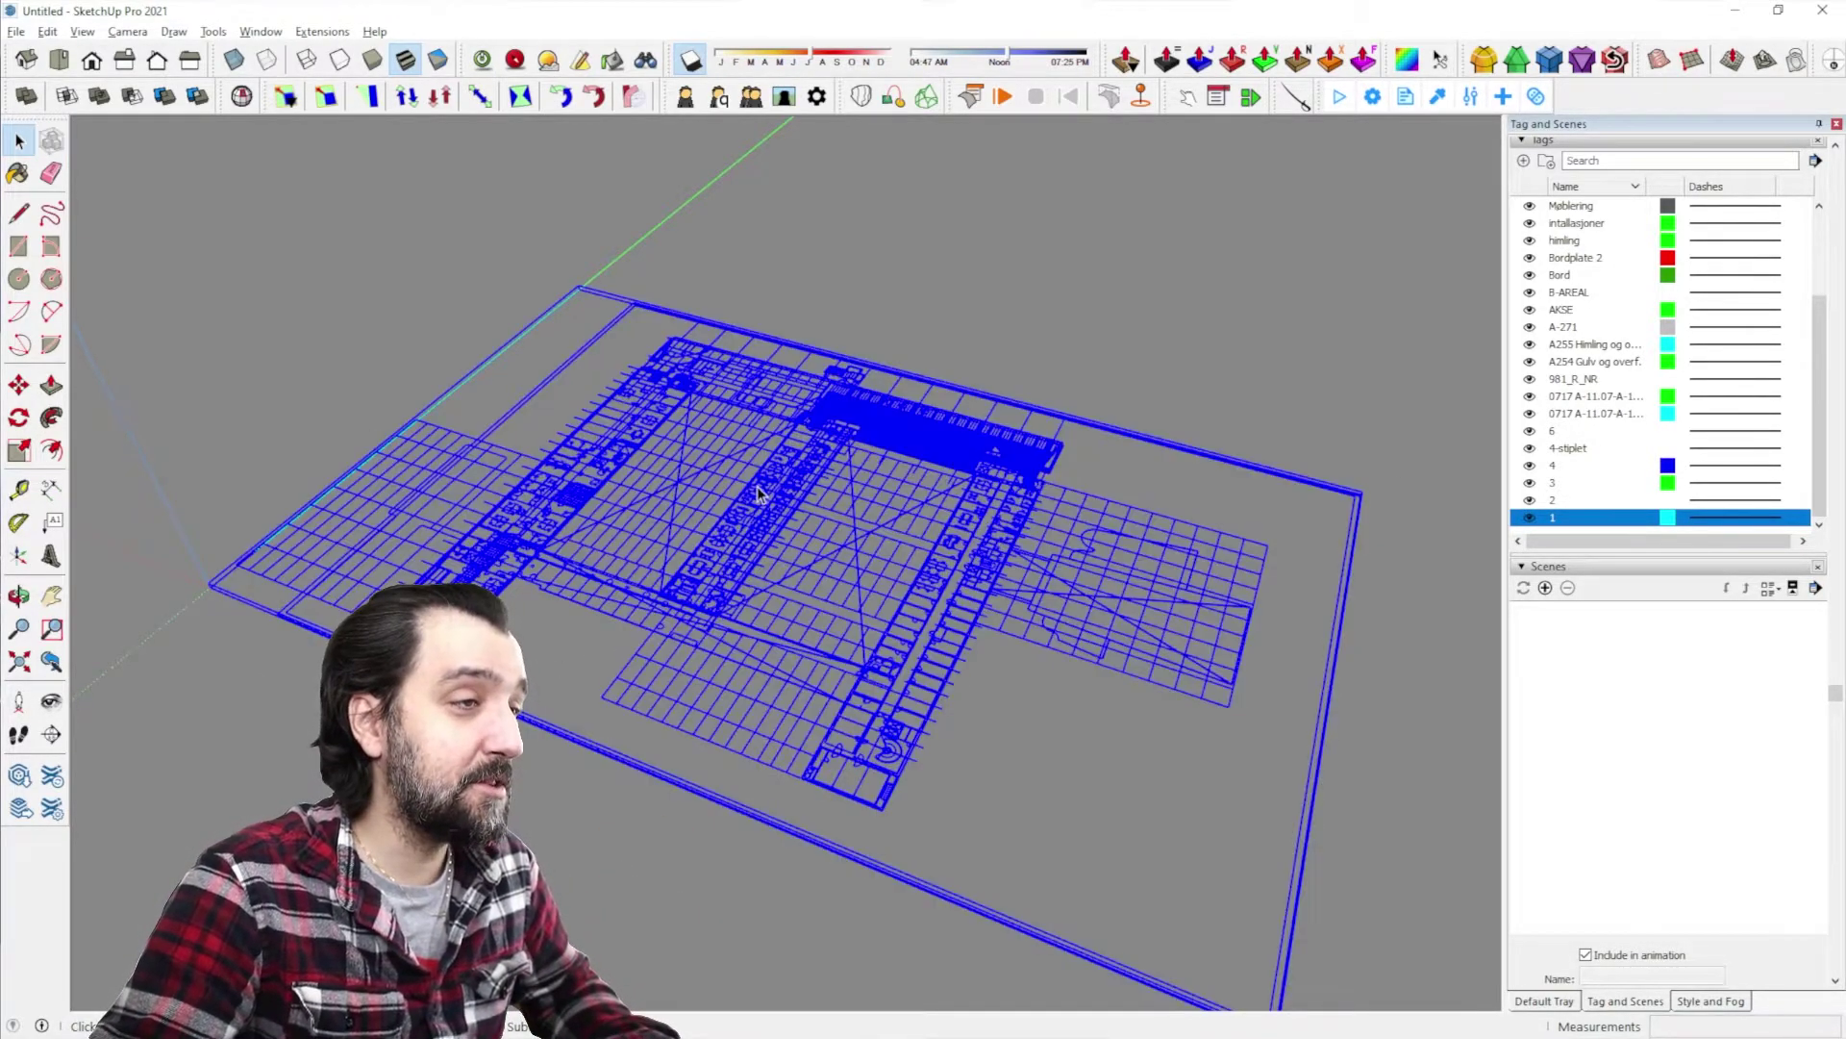
double_click(758, 486)
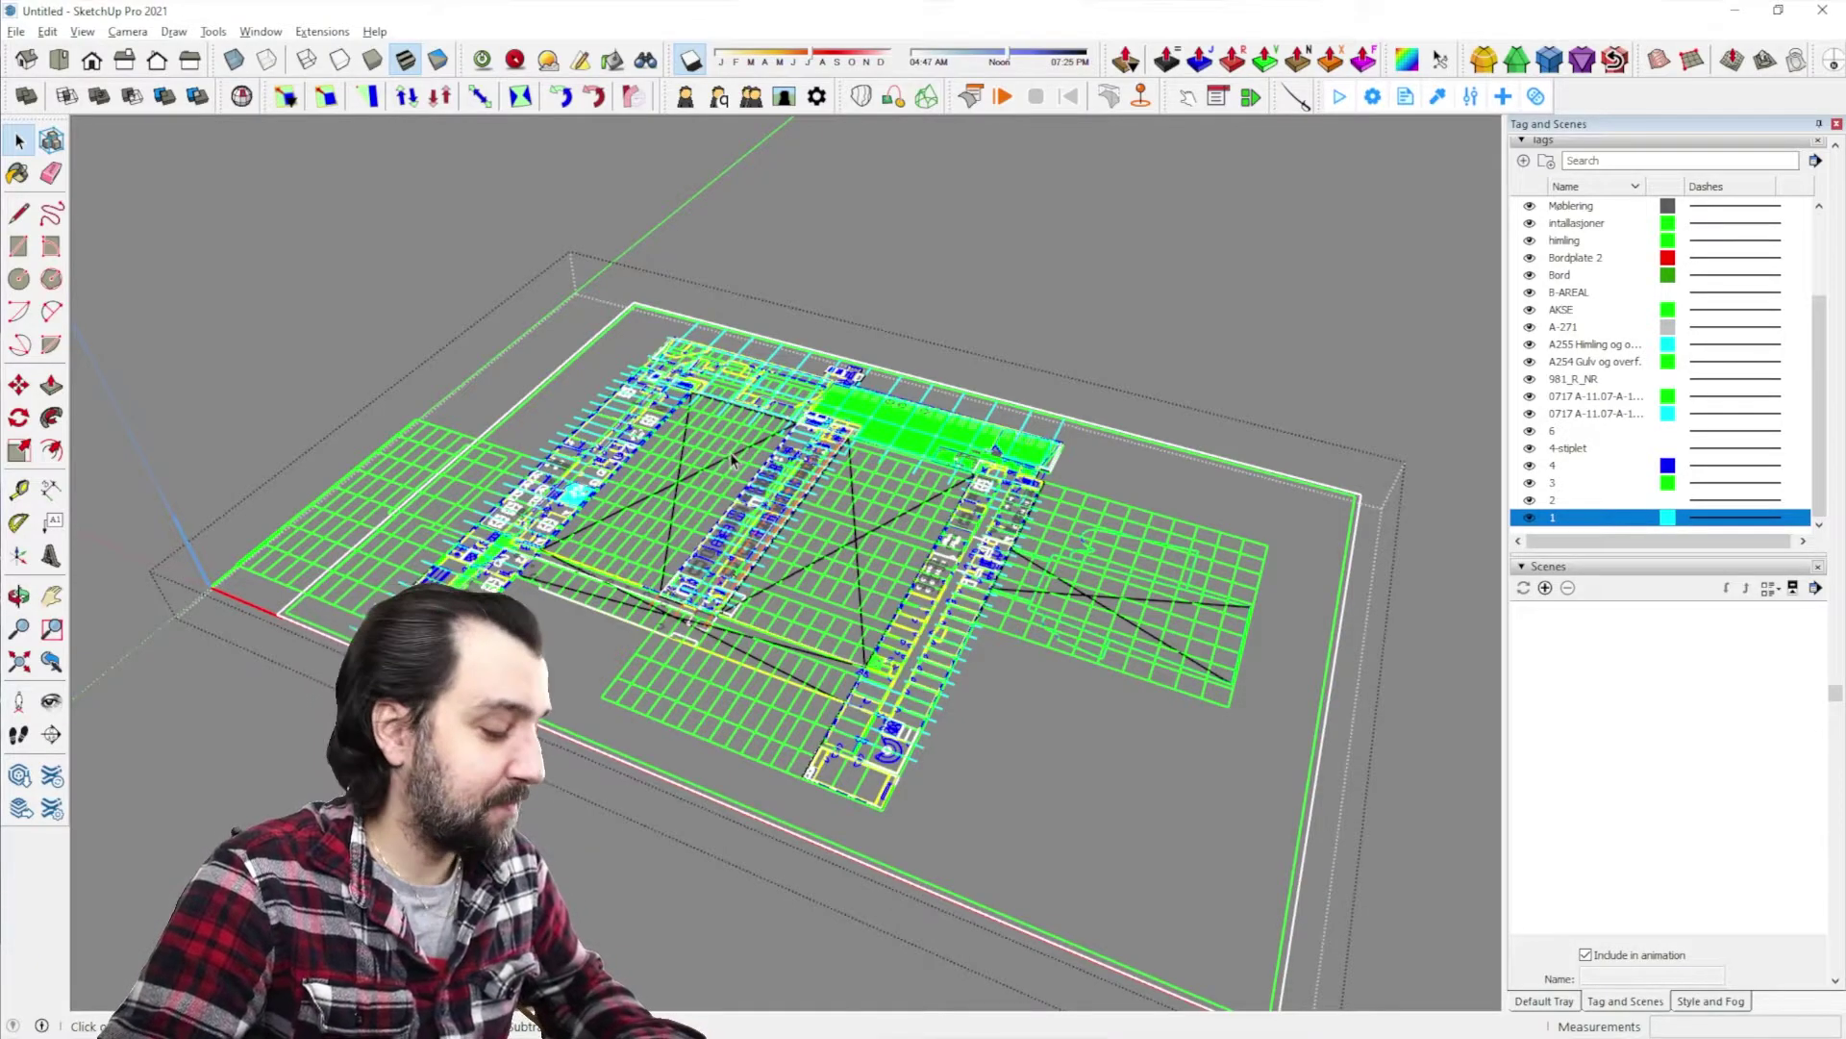
click(752, 523)
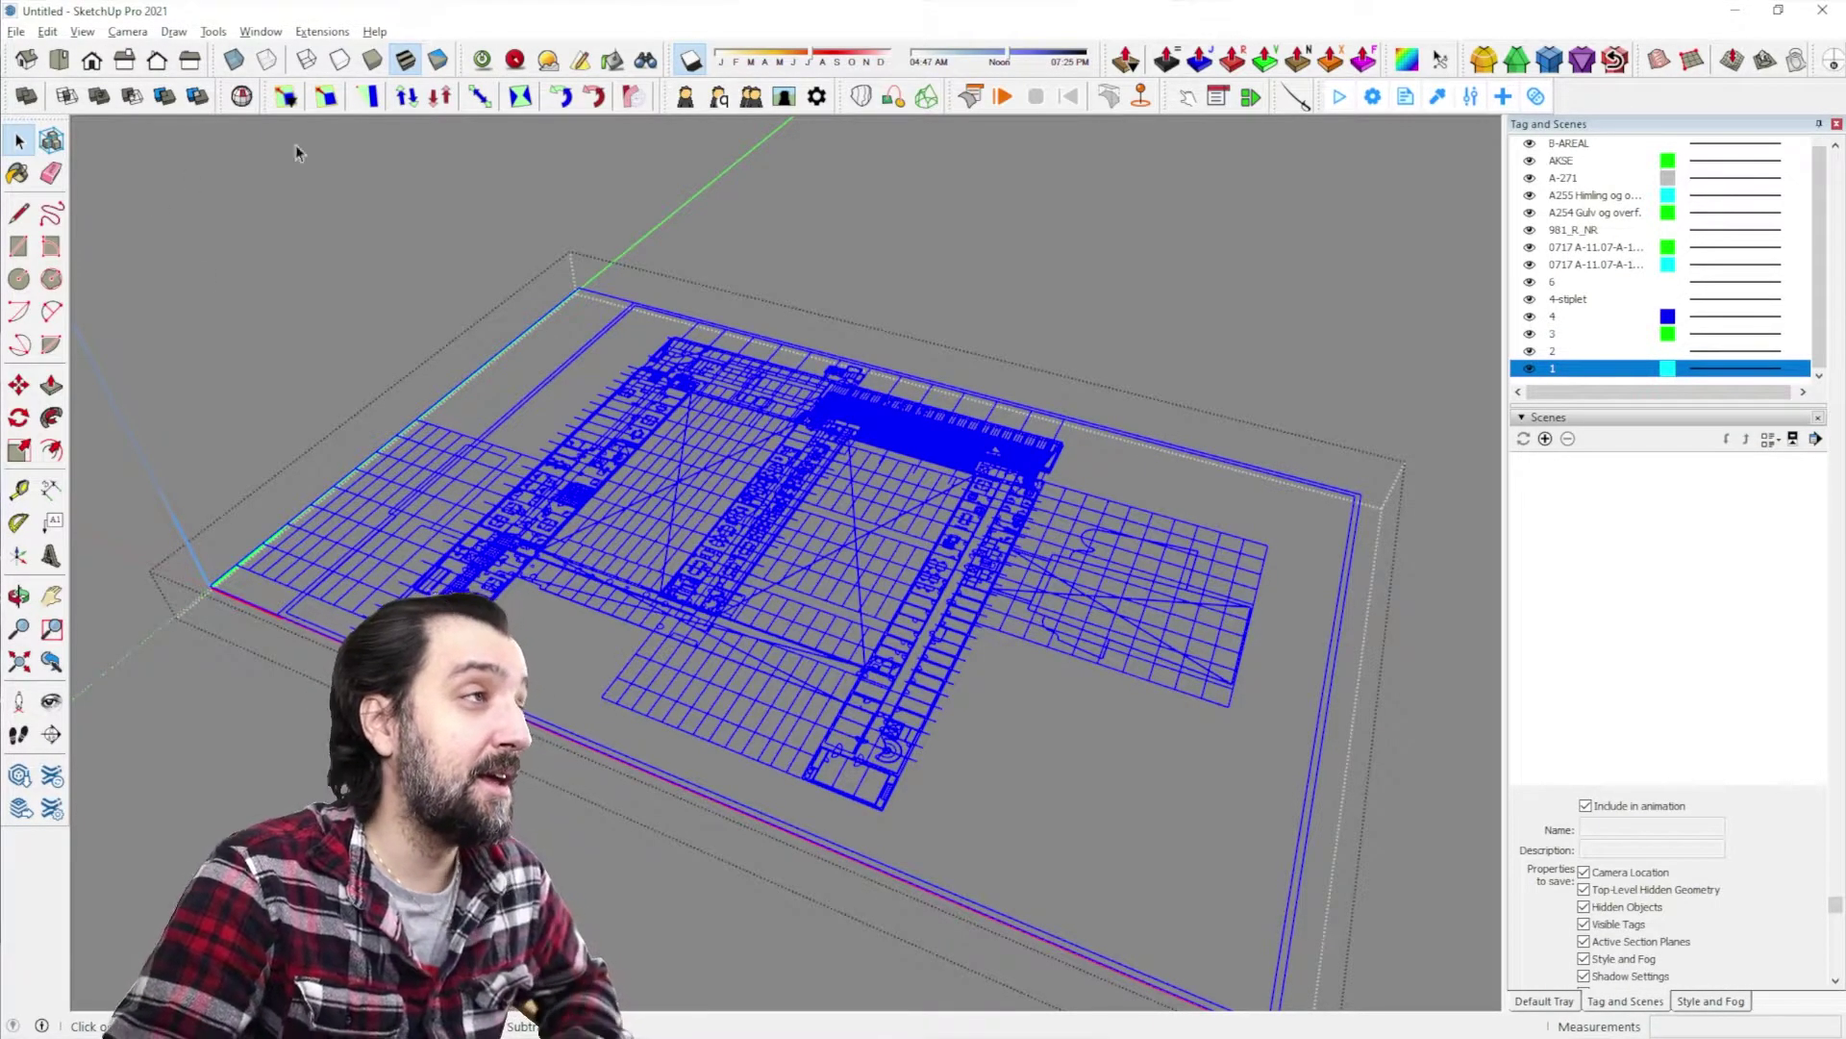
click(319, 35)
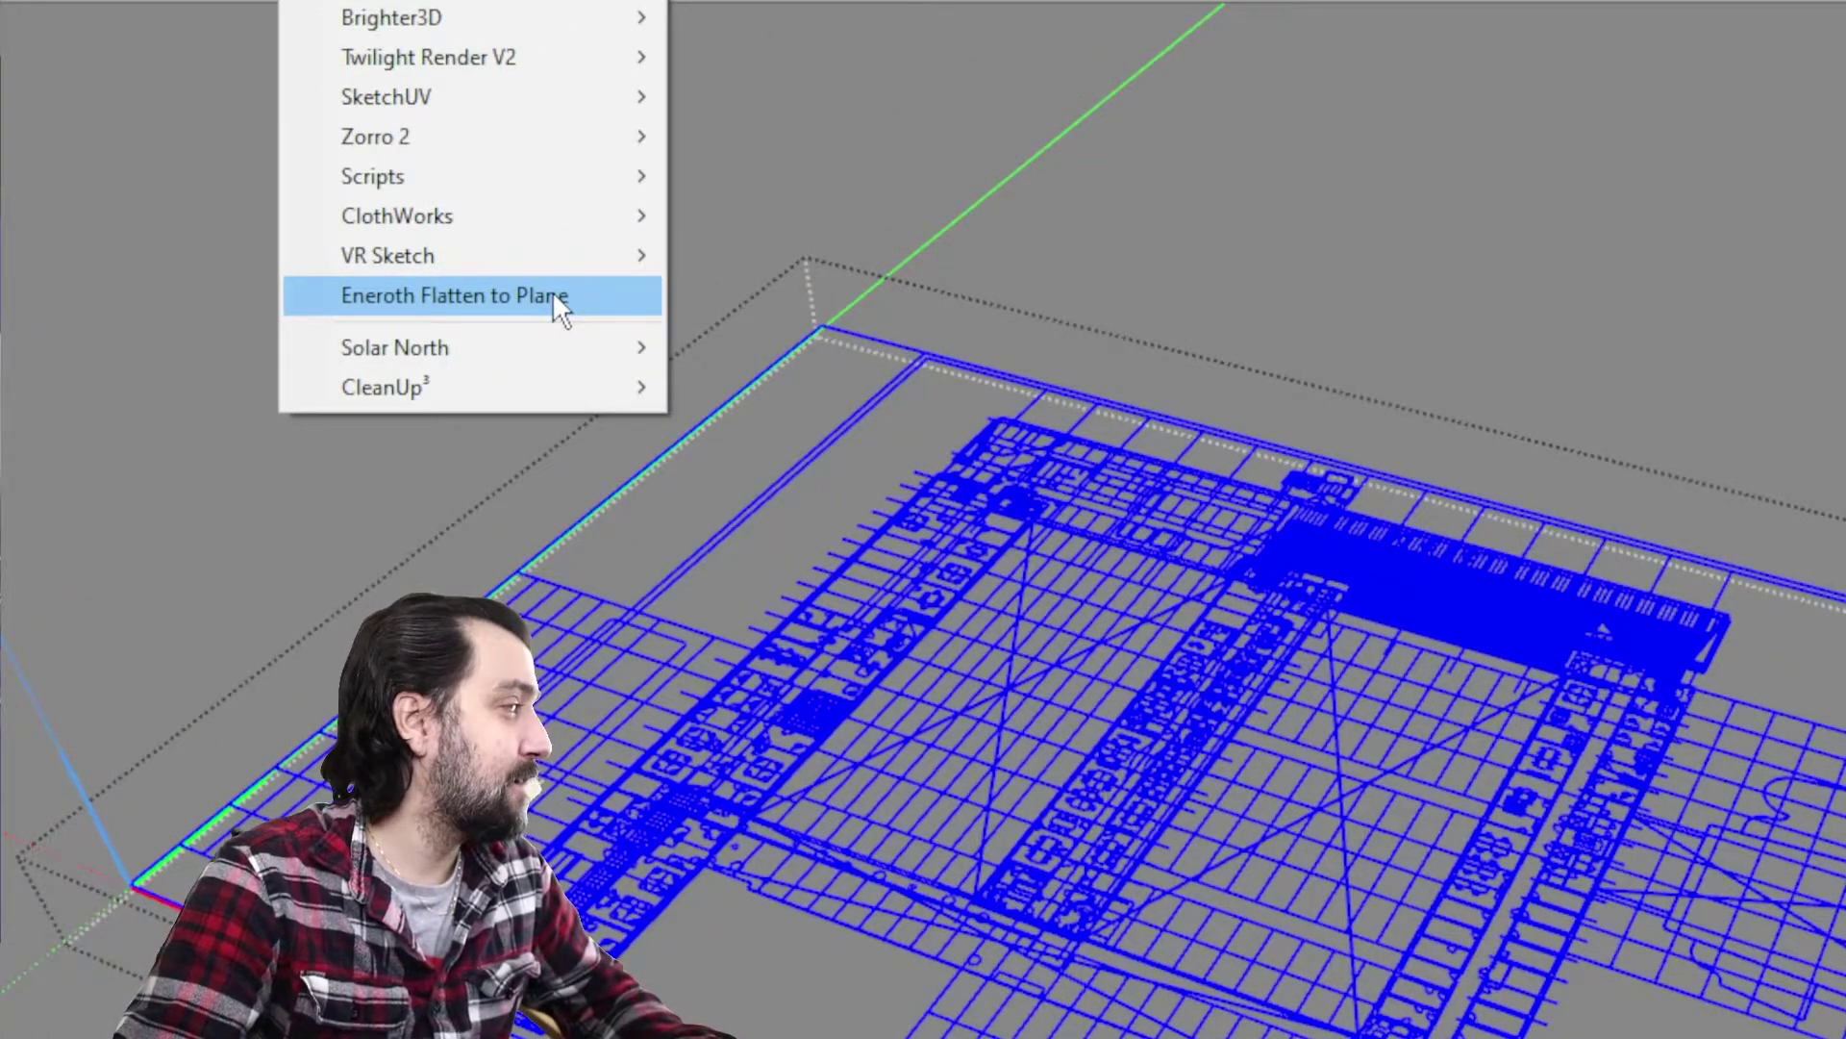
click(510, 286)
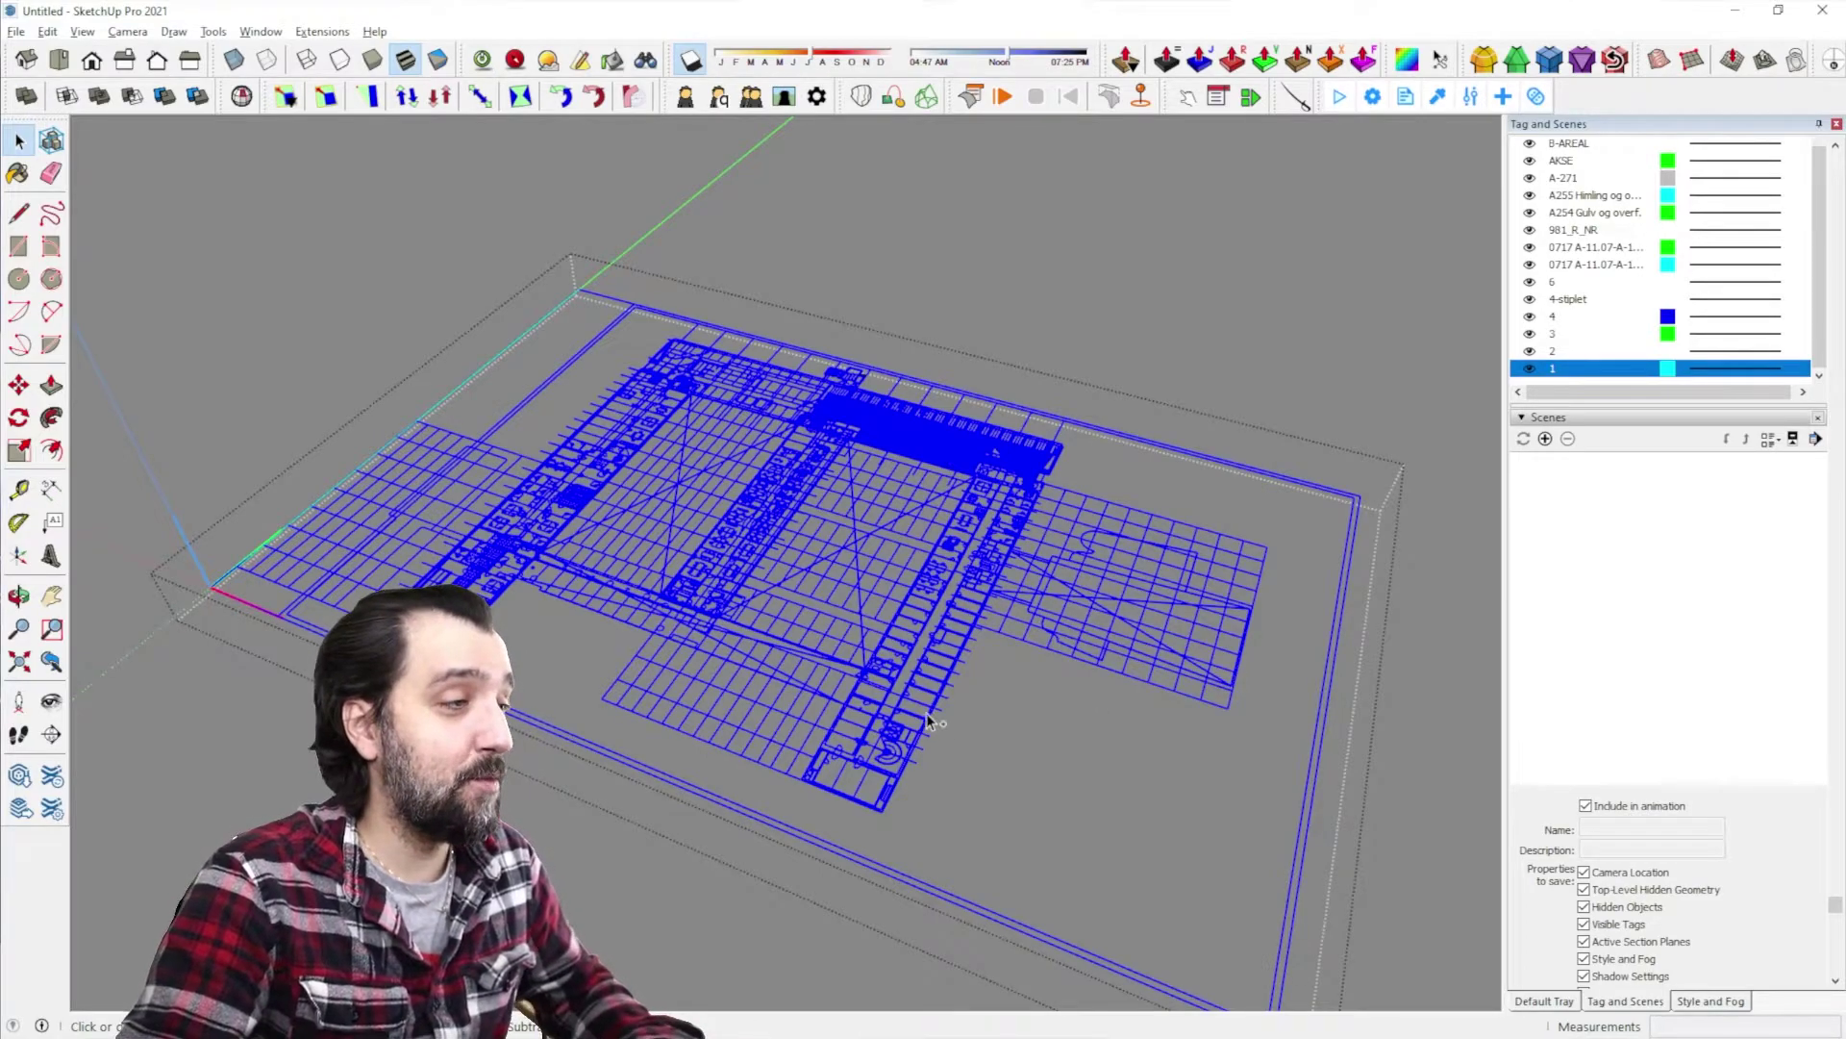
Move the plan geometry up about 22685 mm along the blue axis and flatten it again with Eneroth Flatten to Plane
key(m)
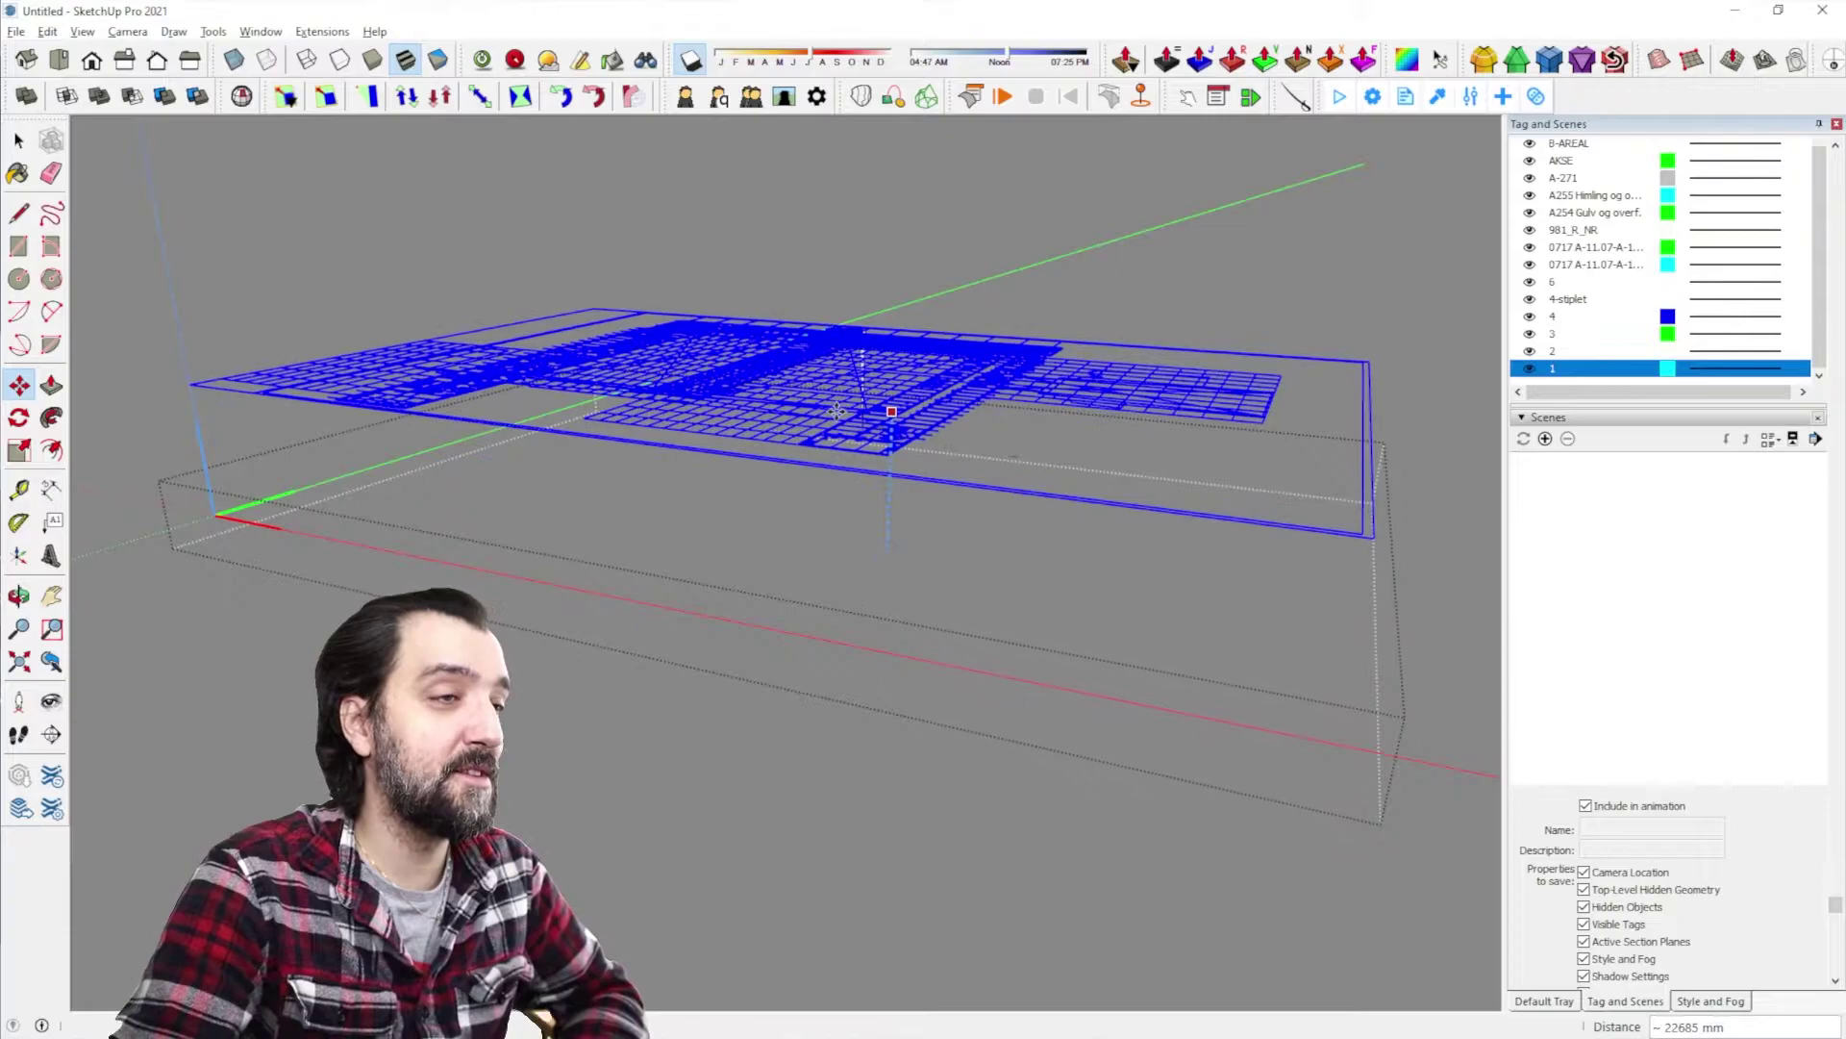
click(322, 31)
click(366, 297)
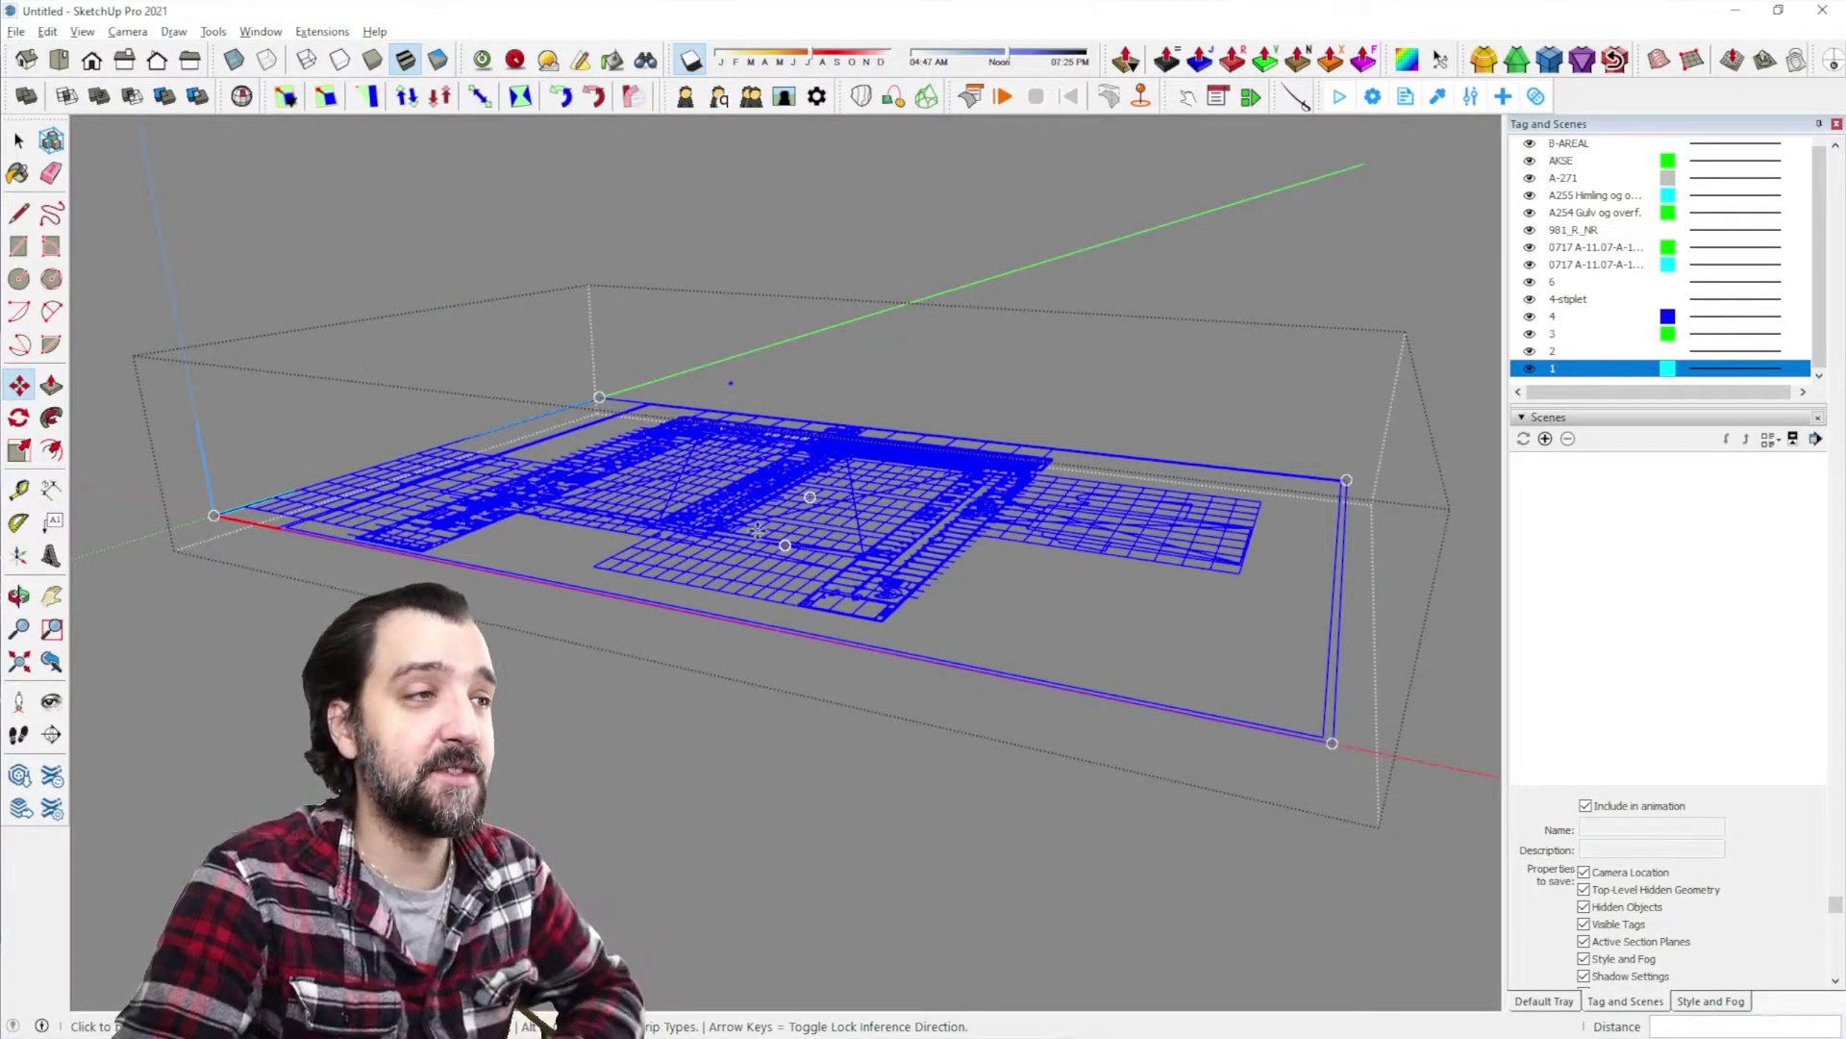
scroll(719, 361, up, 10)
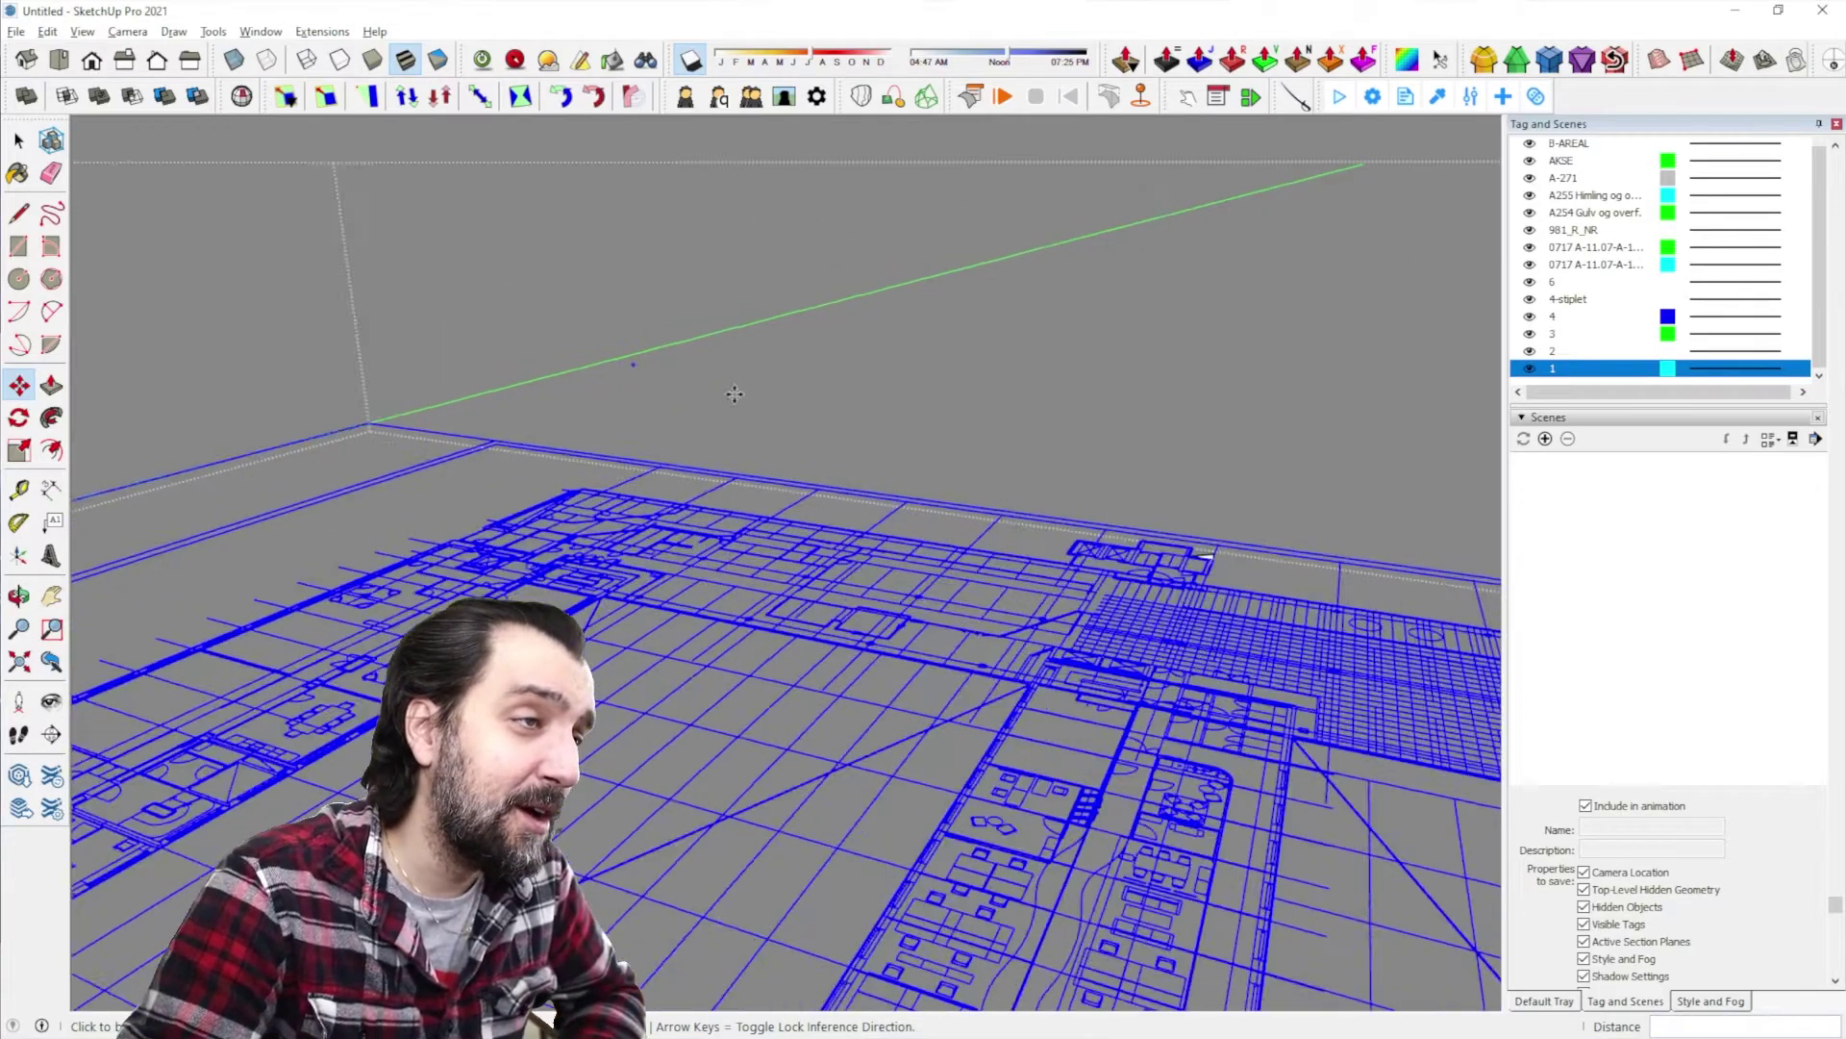
key(space)
scroll(731, 302, down, 8)
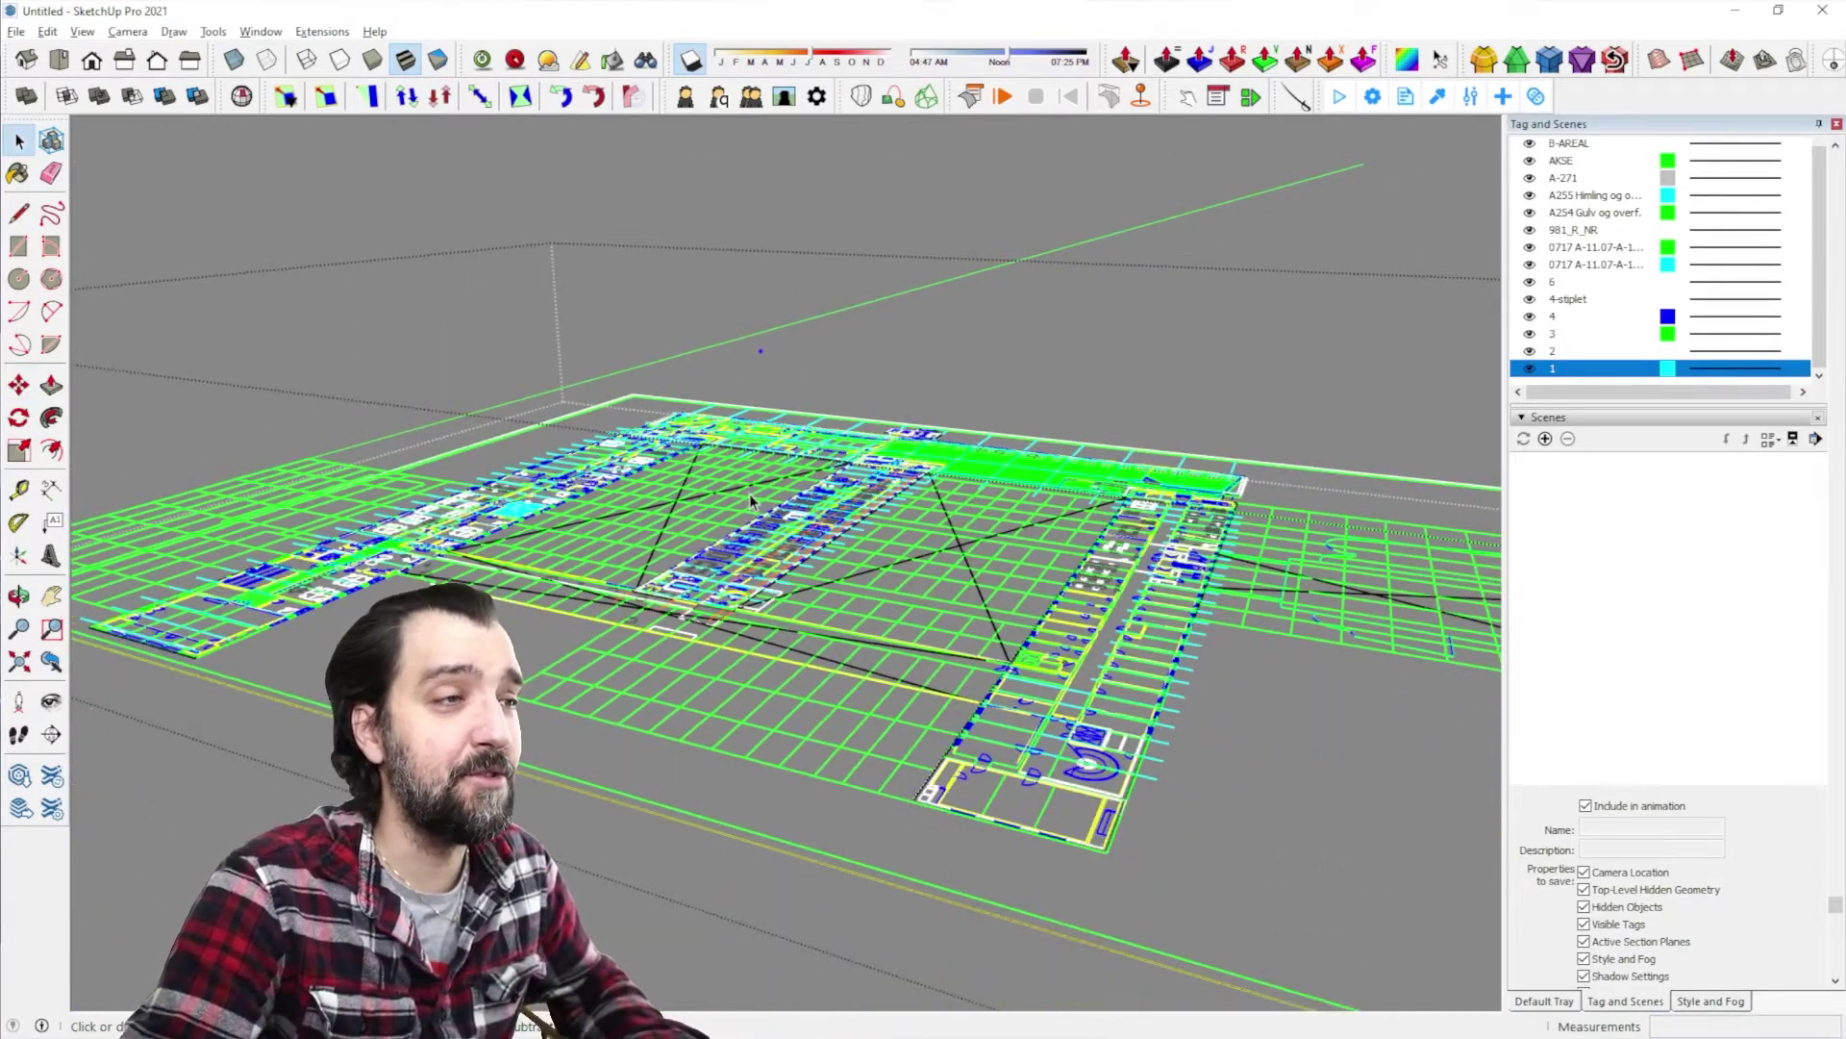
middle_drag(883, 523, 875, 515)
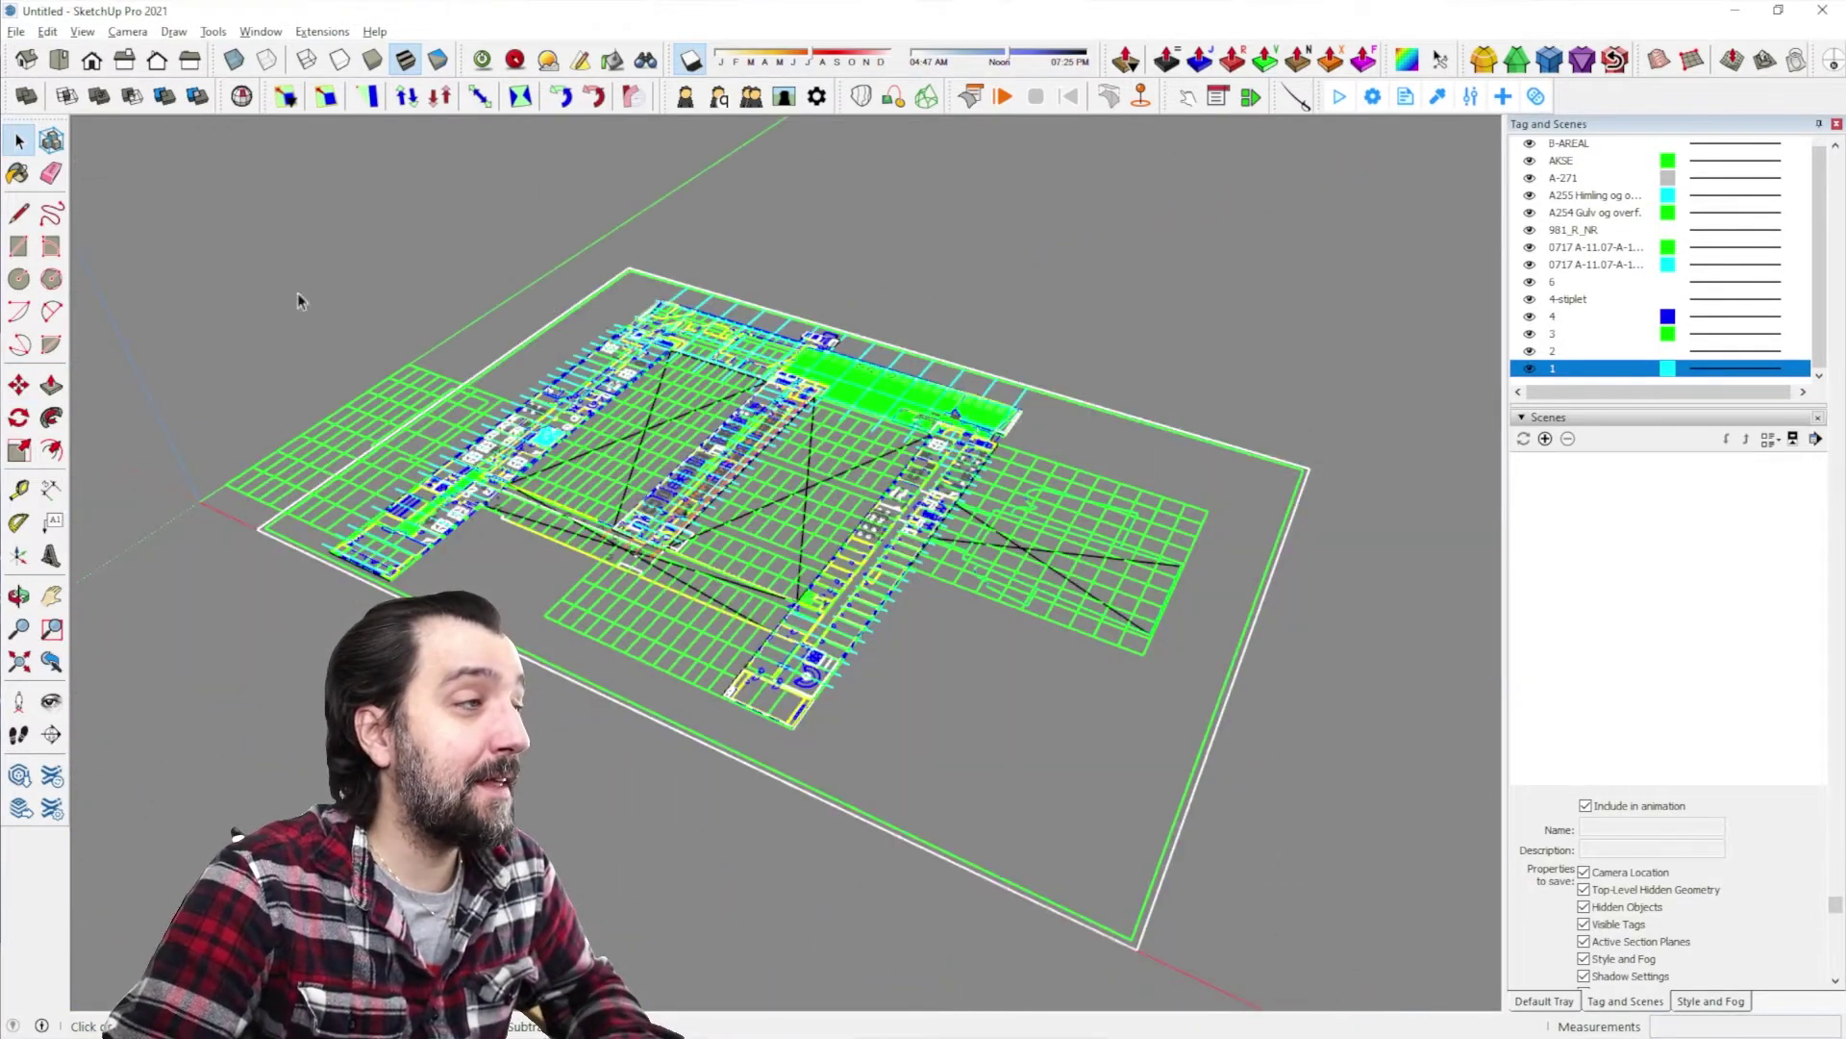
Group all imported tags, leaving out Untagged, in a new tag folder named DWG and collapse the folder
key(ctrl+a)
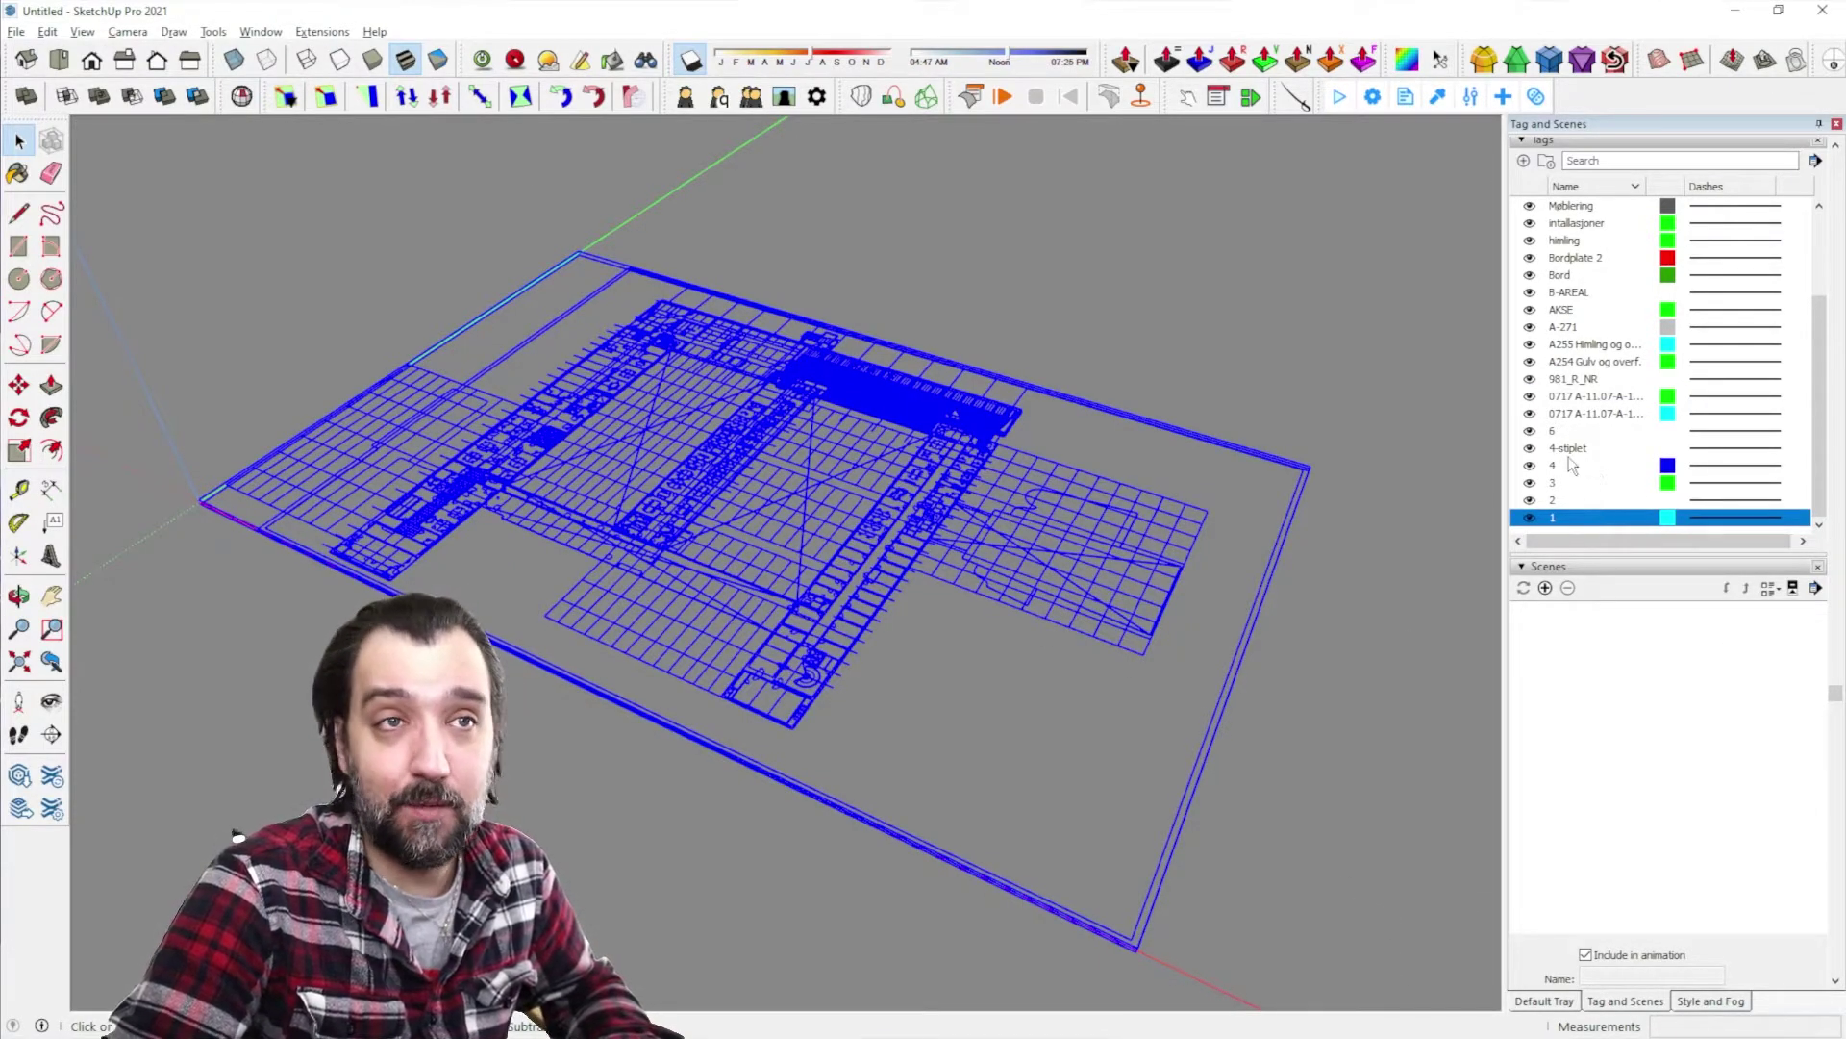
scroll(1559, 375, up, 6)
scroll(1574, 582, down, 1)
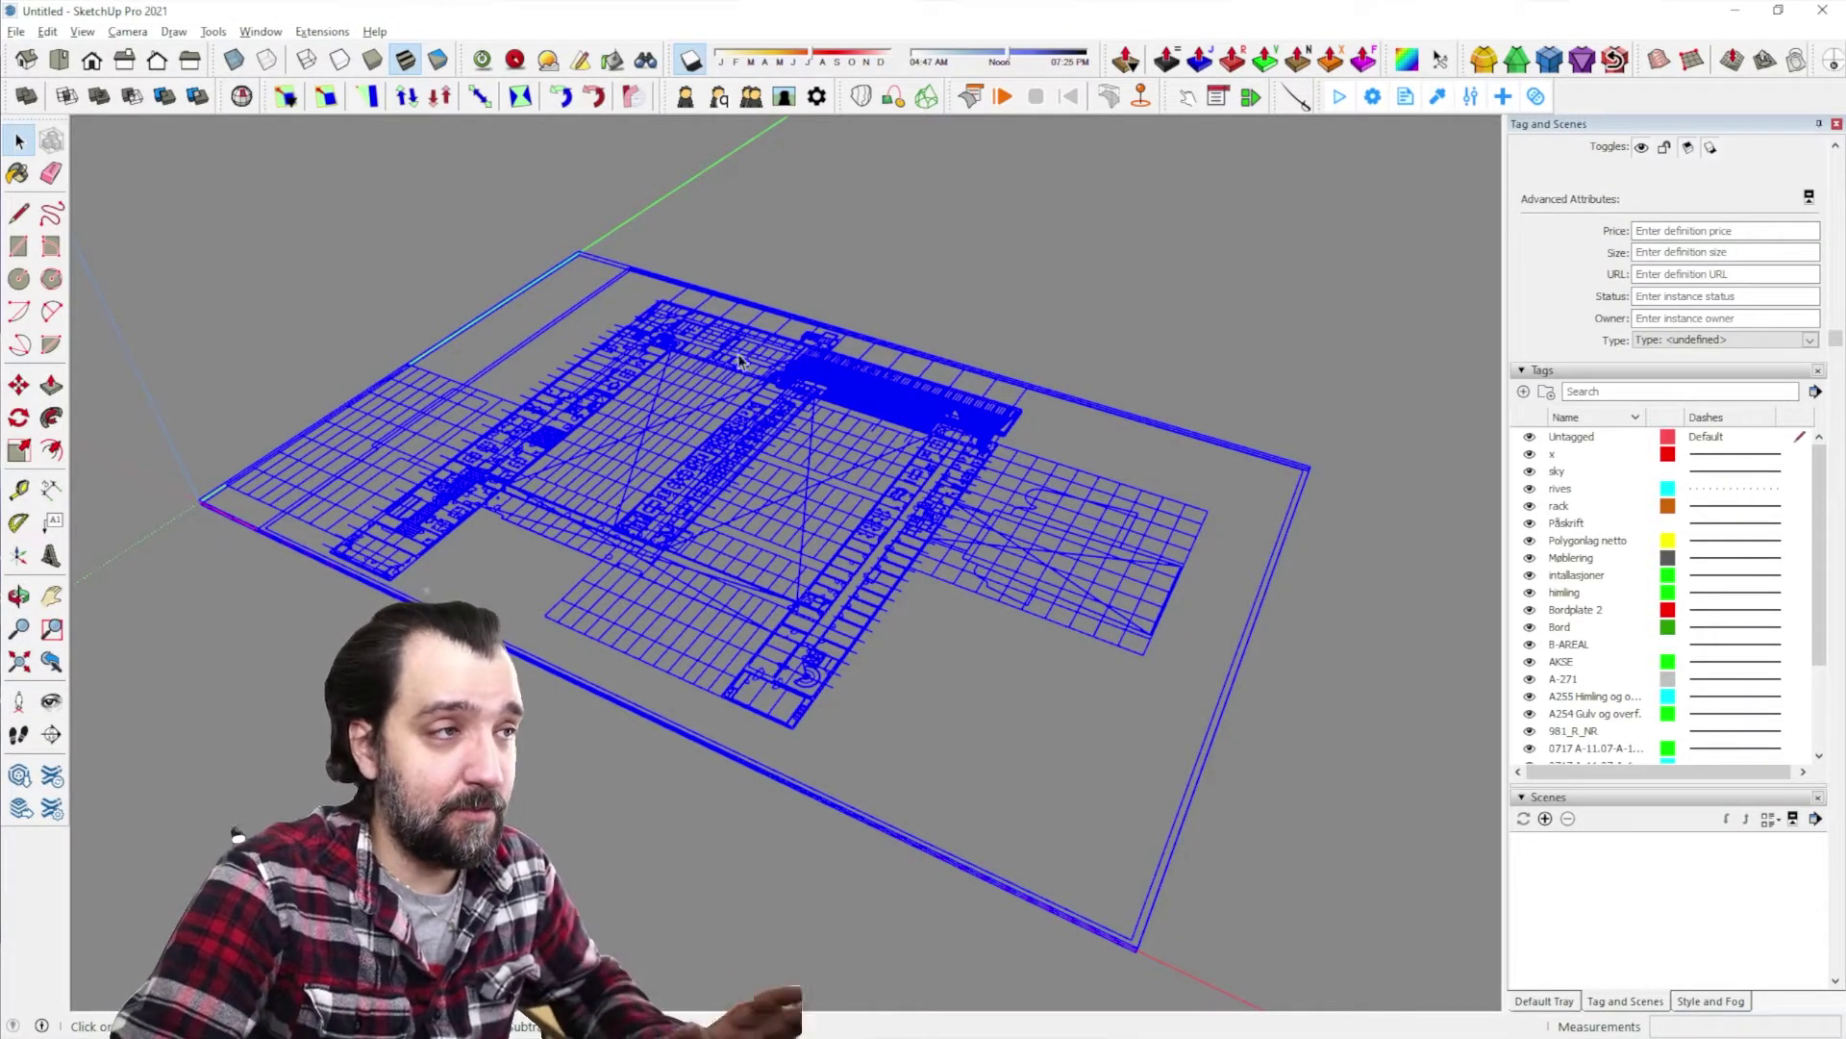
click(1217, 348)
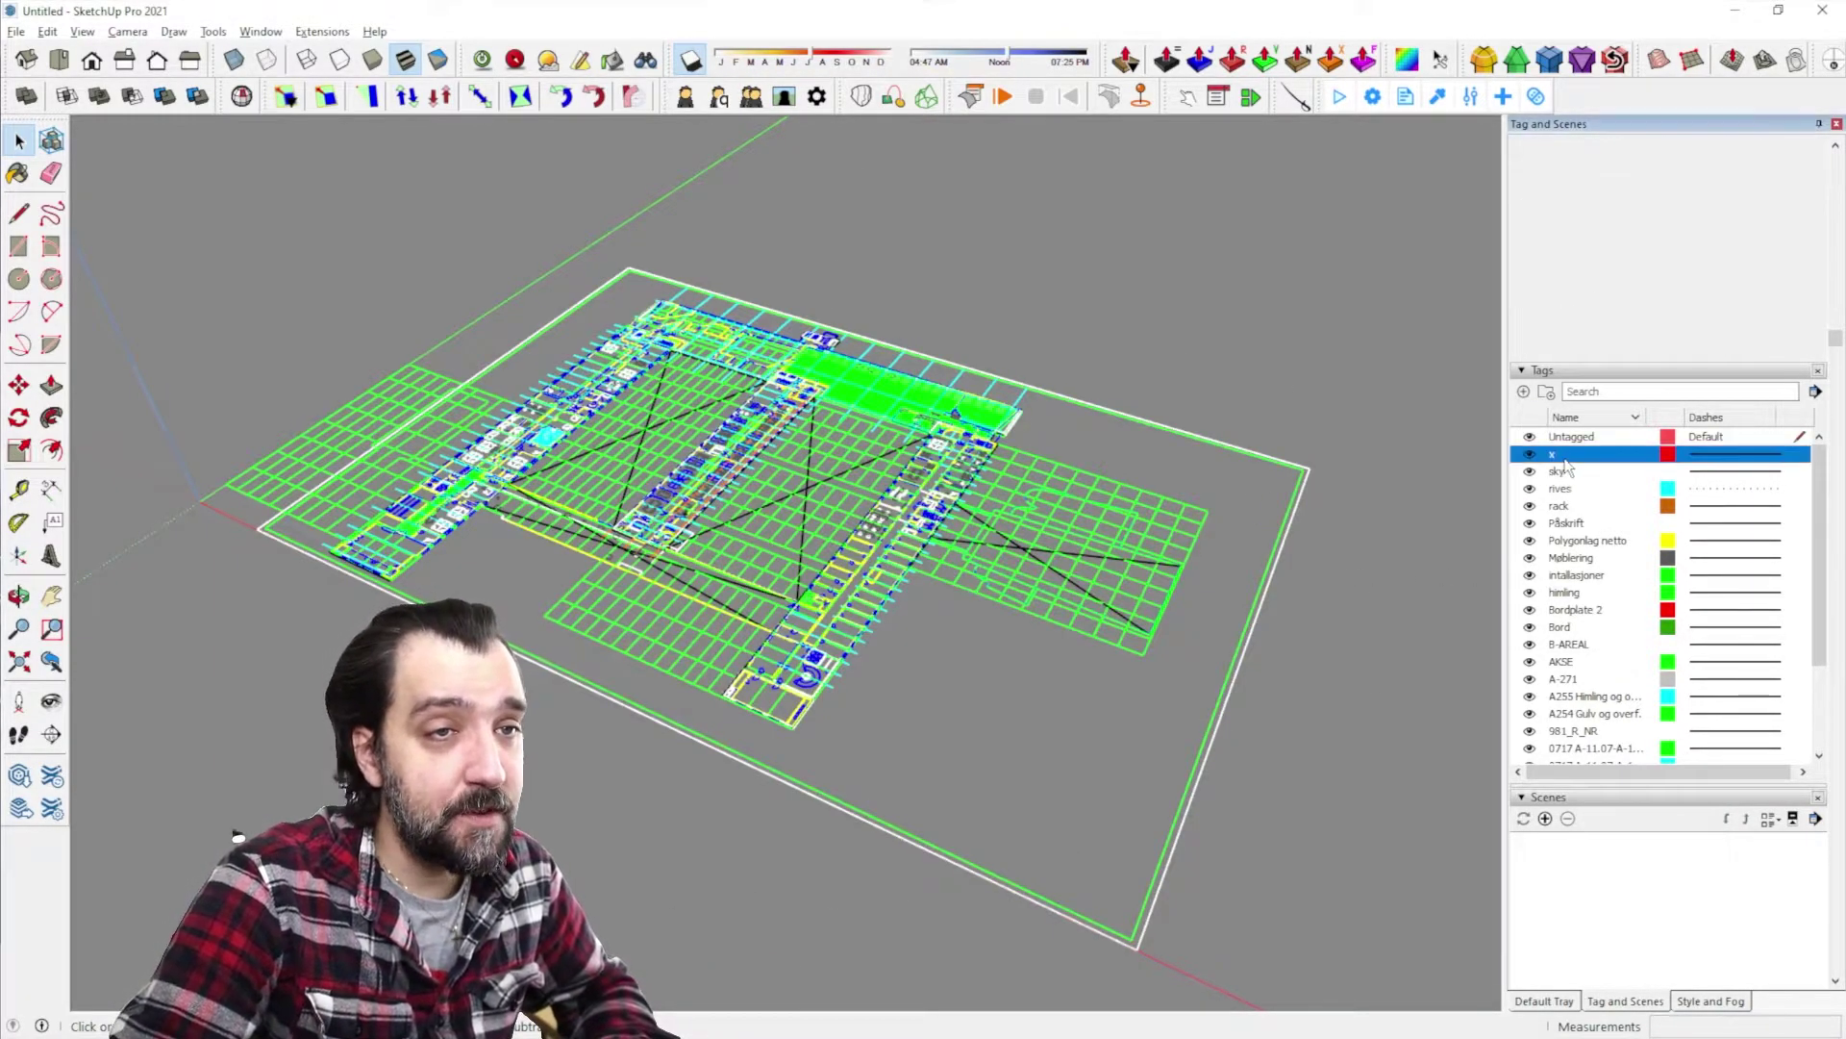
scroll(1550, 463, down, 5)
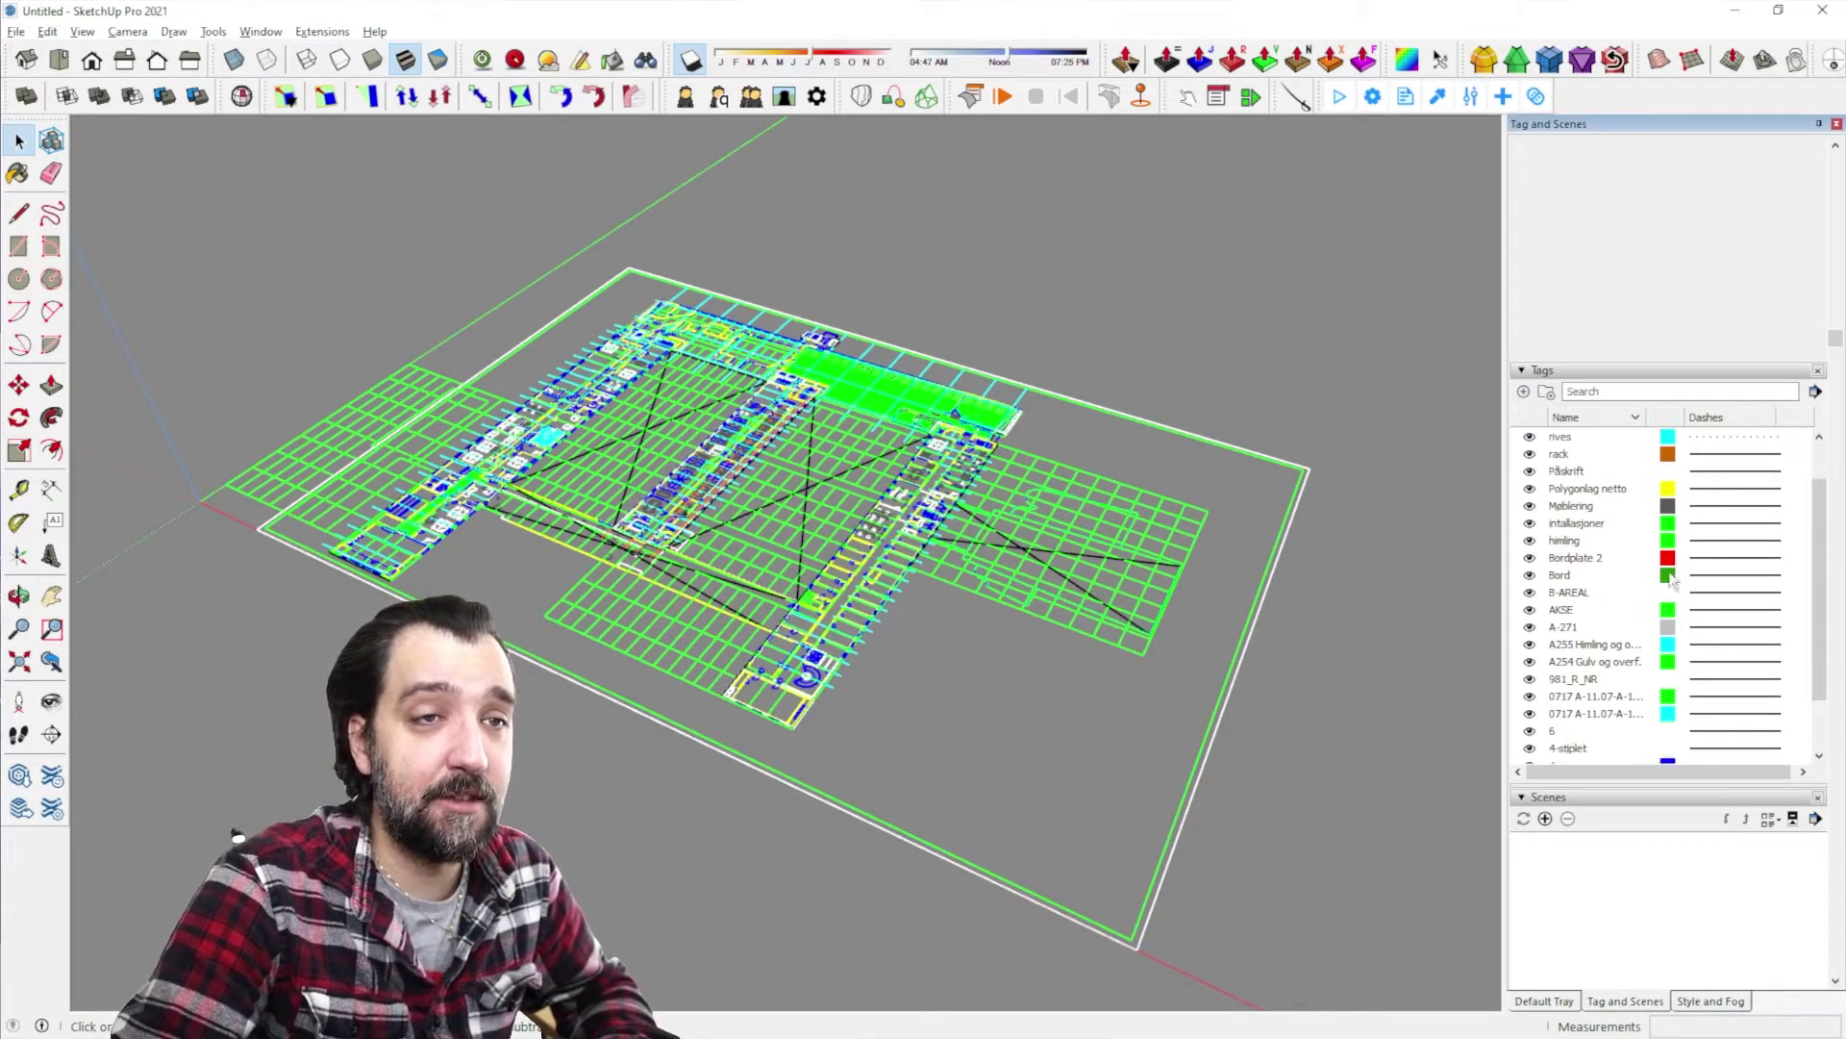
shift+click(1553, 633)
scroll(1577, 548, up, 5)
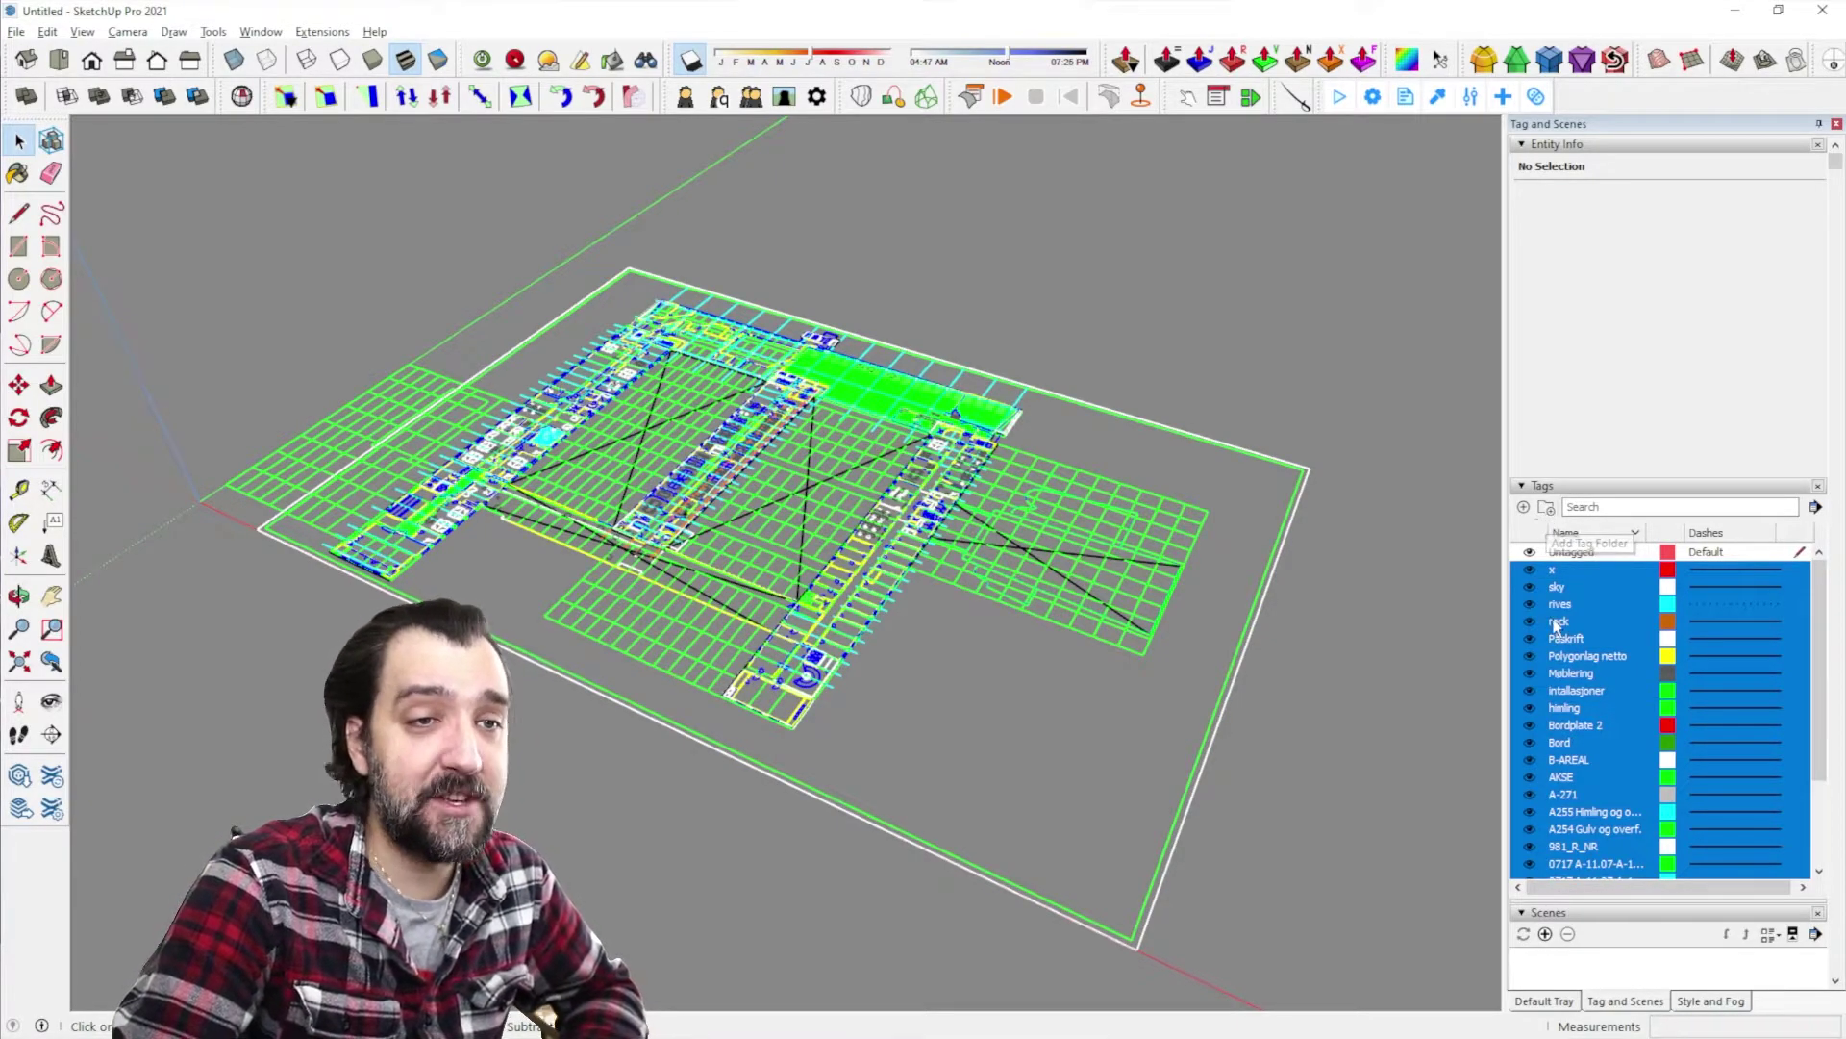
click(1547, 510)
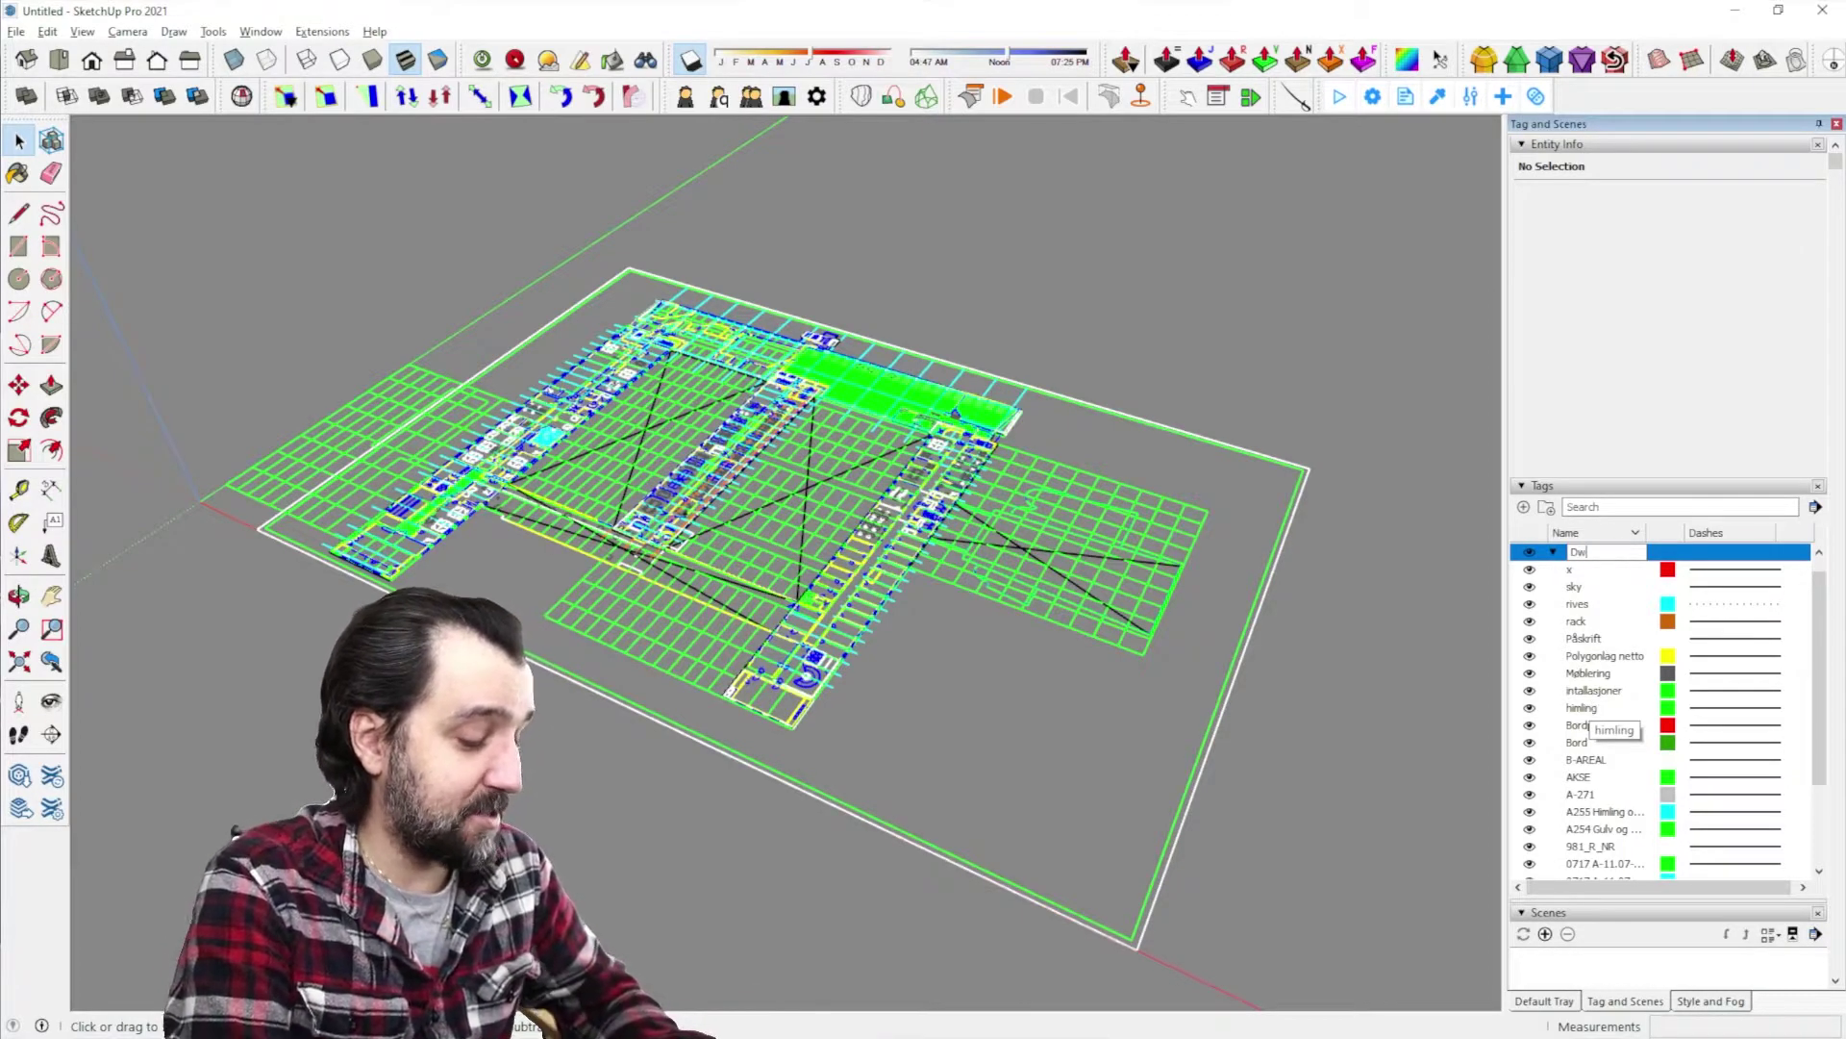
text(DWG)
key(Return)
scroll(1602, 698, up, 1)
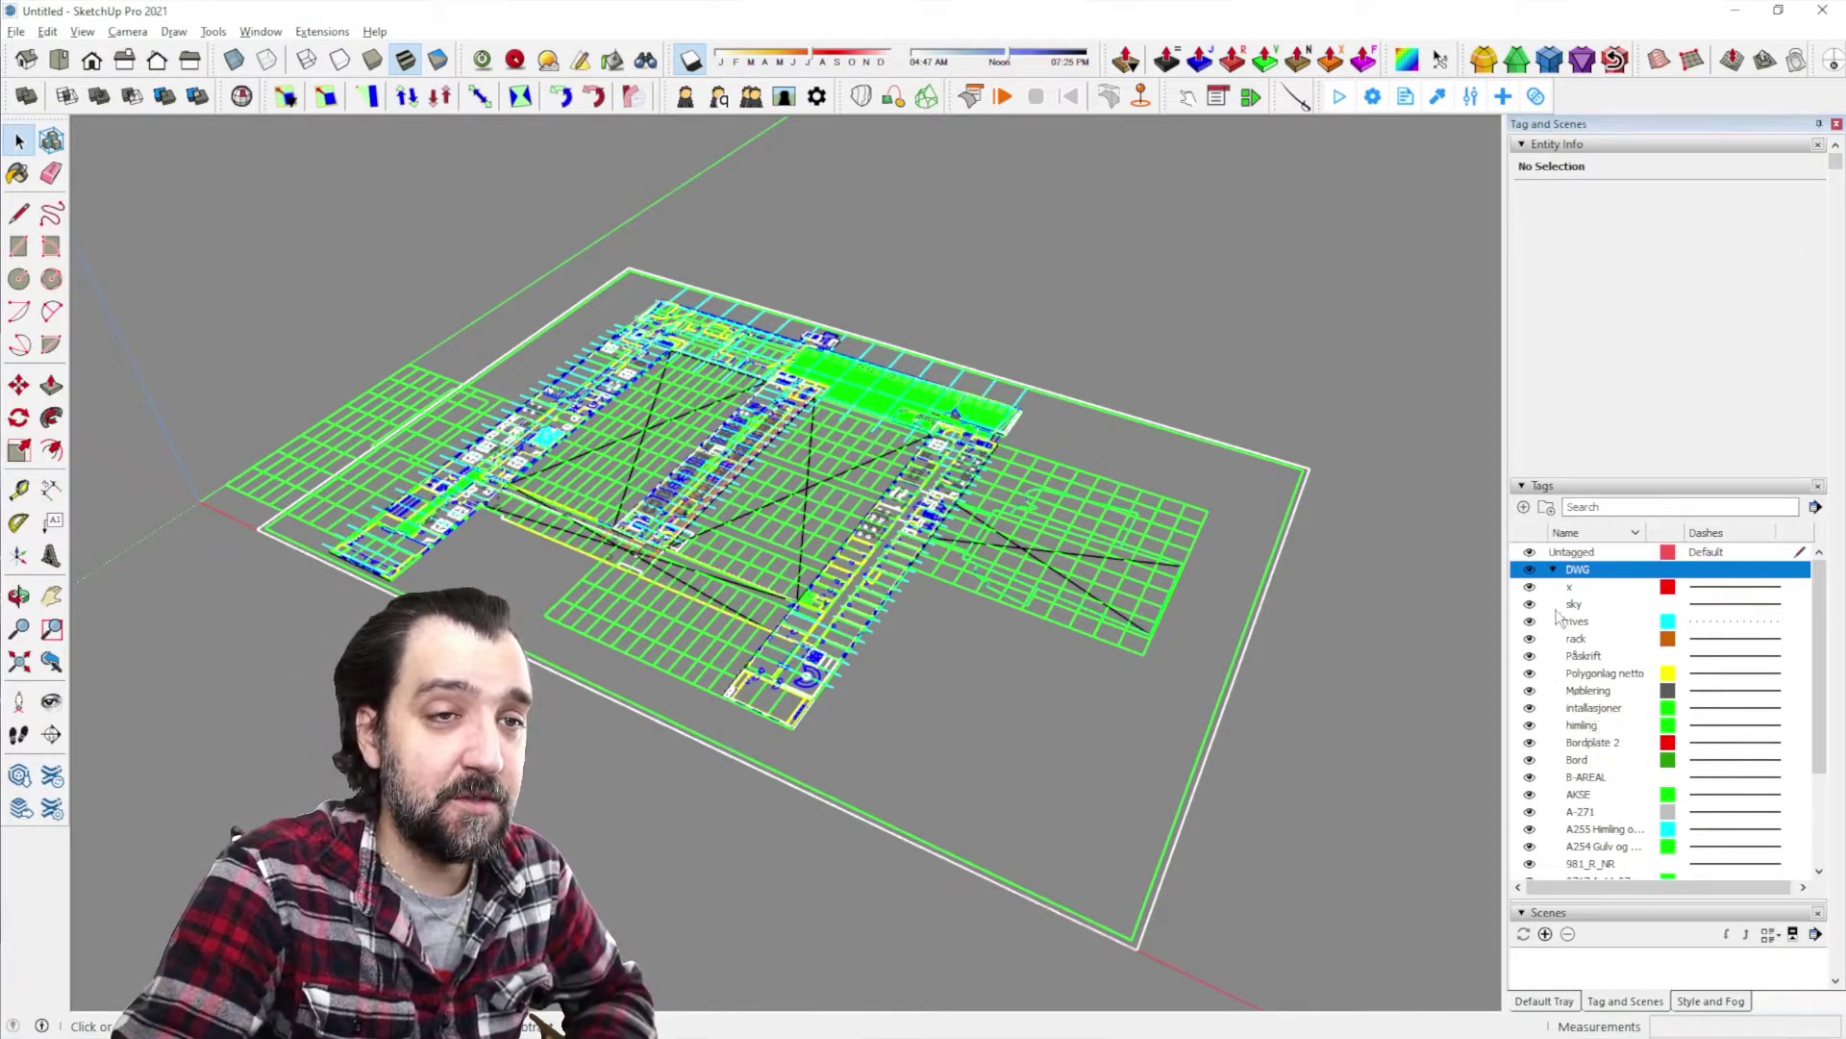
click(1553, 571)
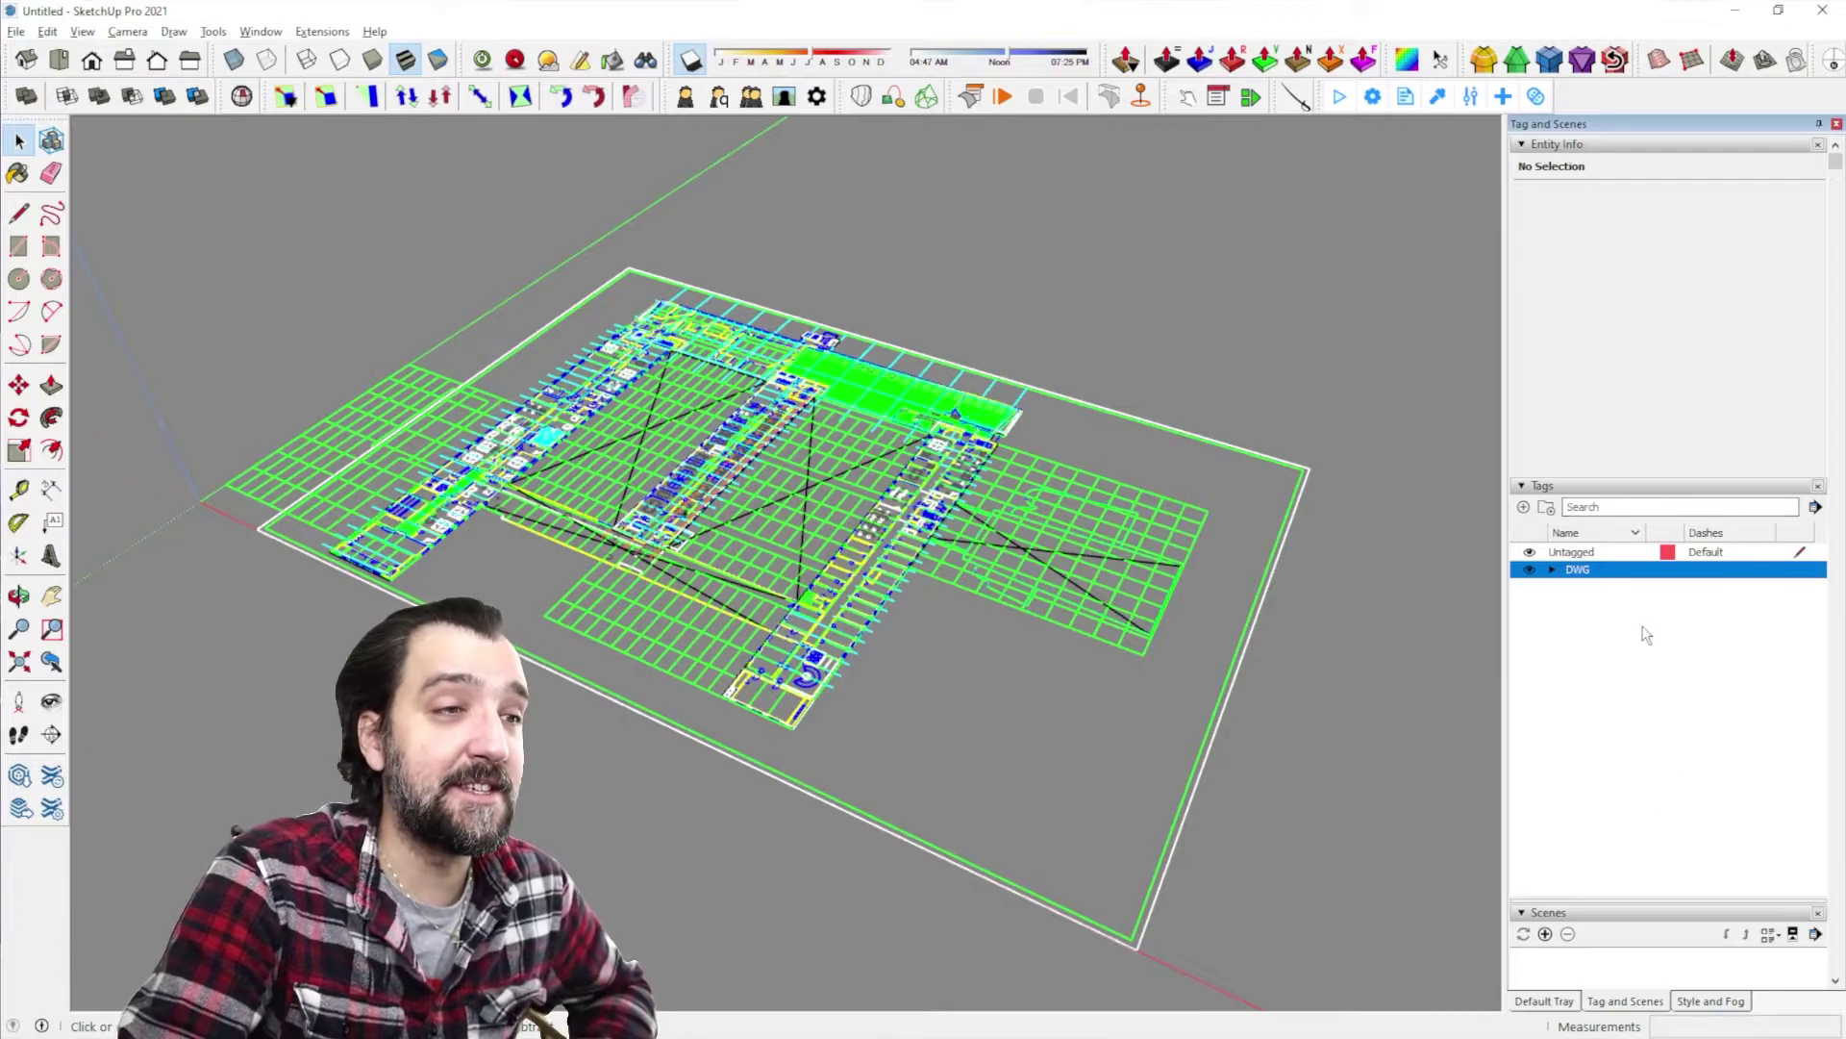
Switch visibility off and back on for the DWG tag folder, and likewise for its rives and rack tags
click(1530, 569)
click(1530, 569)
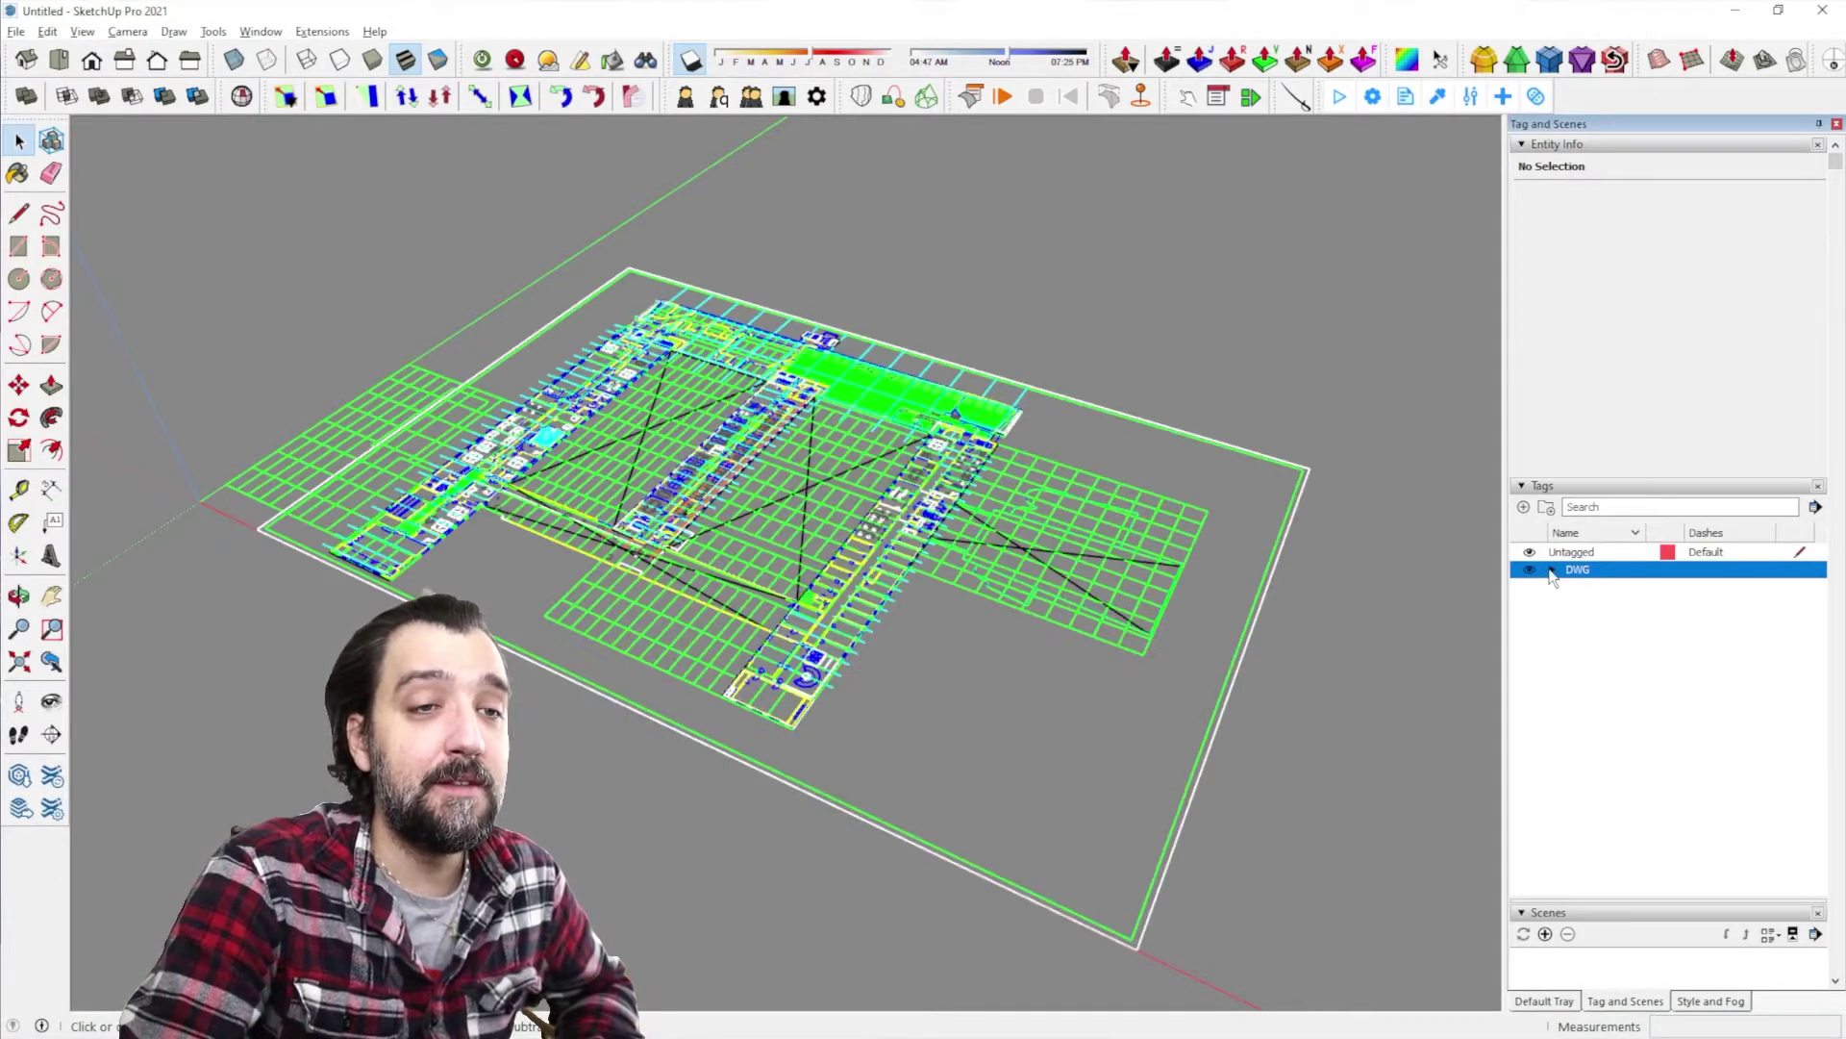
click(1552, 570)
click(1530, 604)
click(1530, 621)
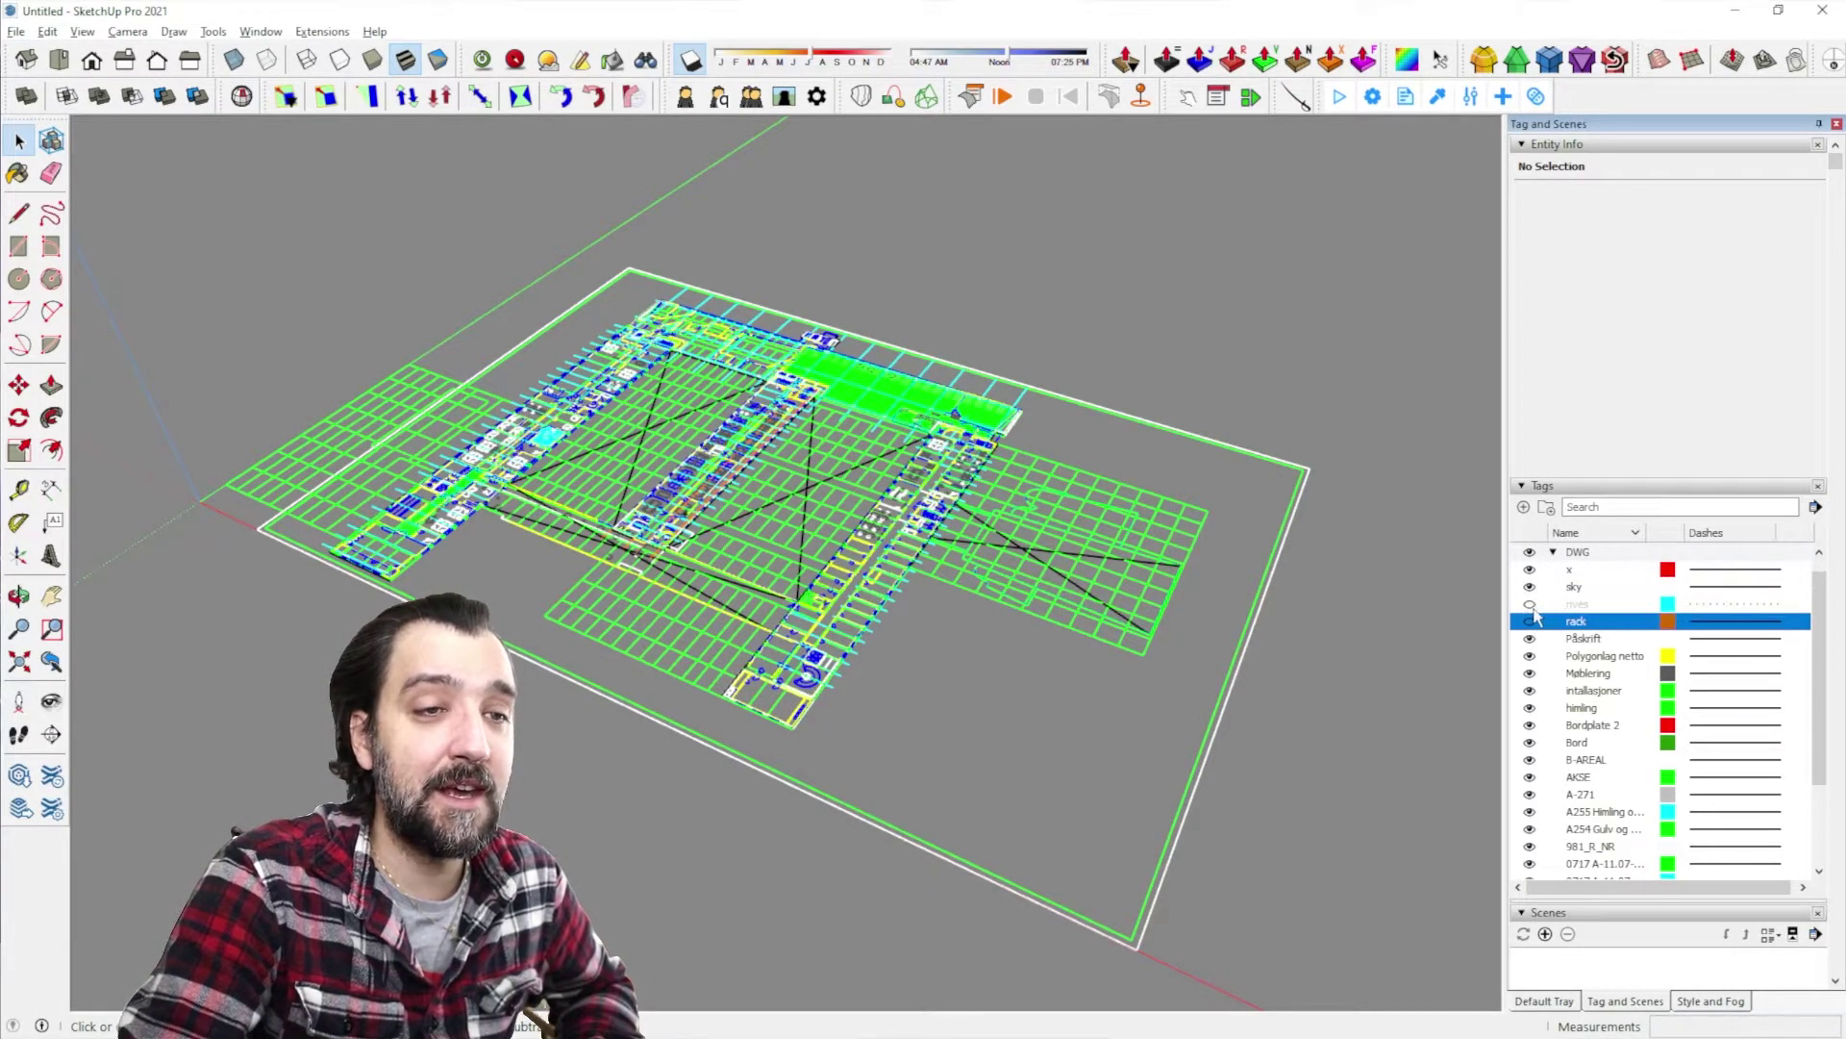
click(1530, 604)
click(1530, 622)
click(1553, 553)
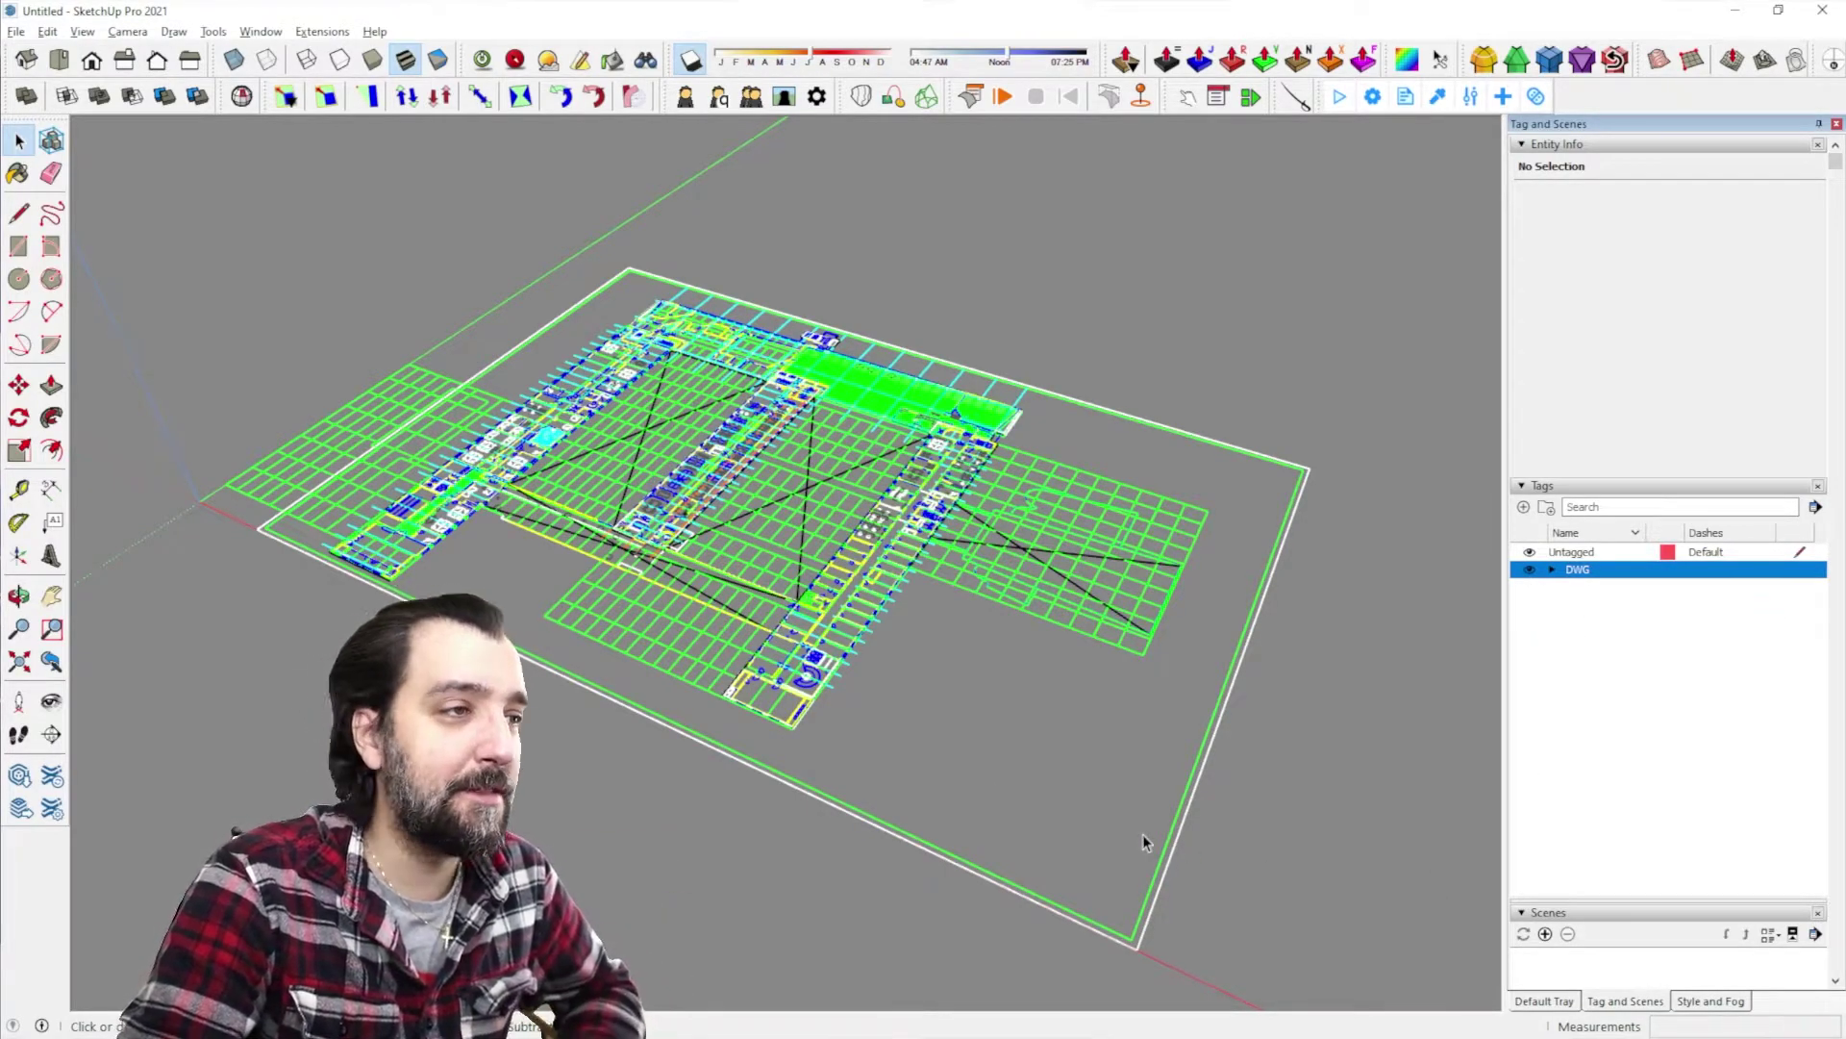
Expand the DWG tag folder and hide its x and sky tags
scroll(711, 373, up, 3)
middle_drag(712, 372, 817, 442)
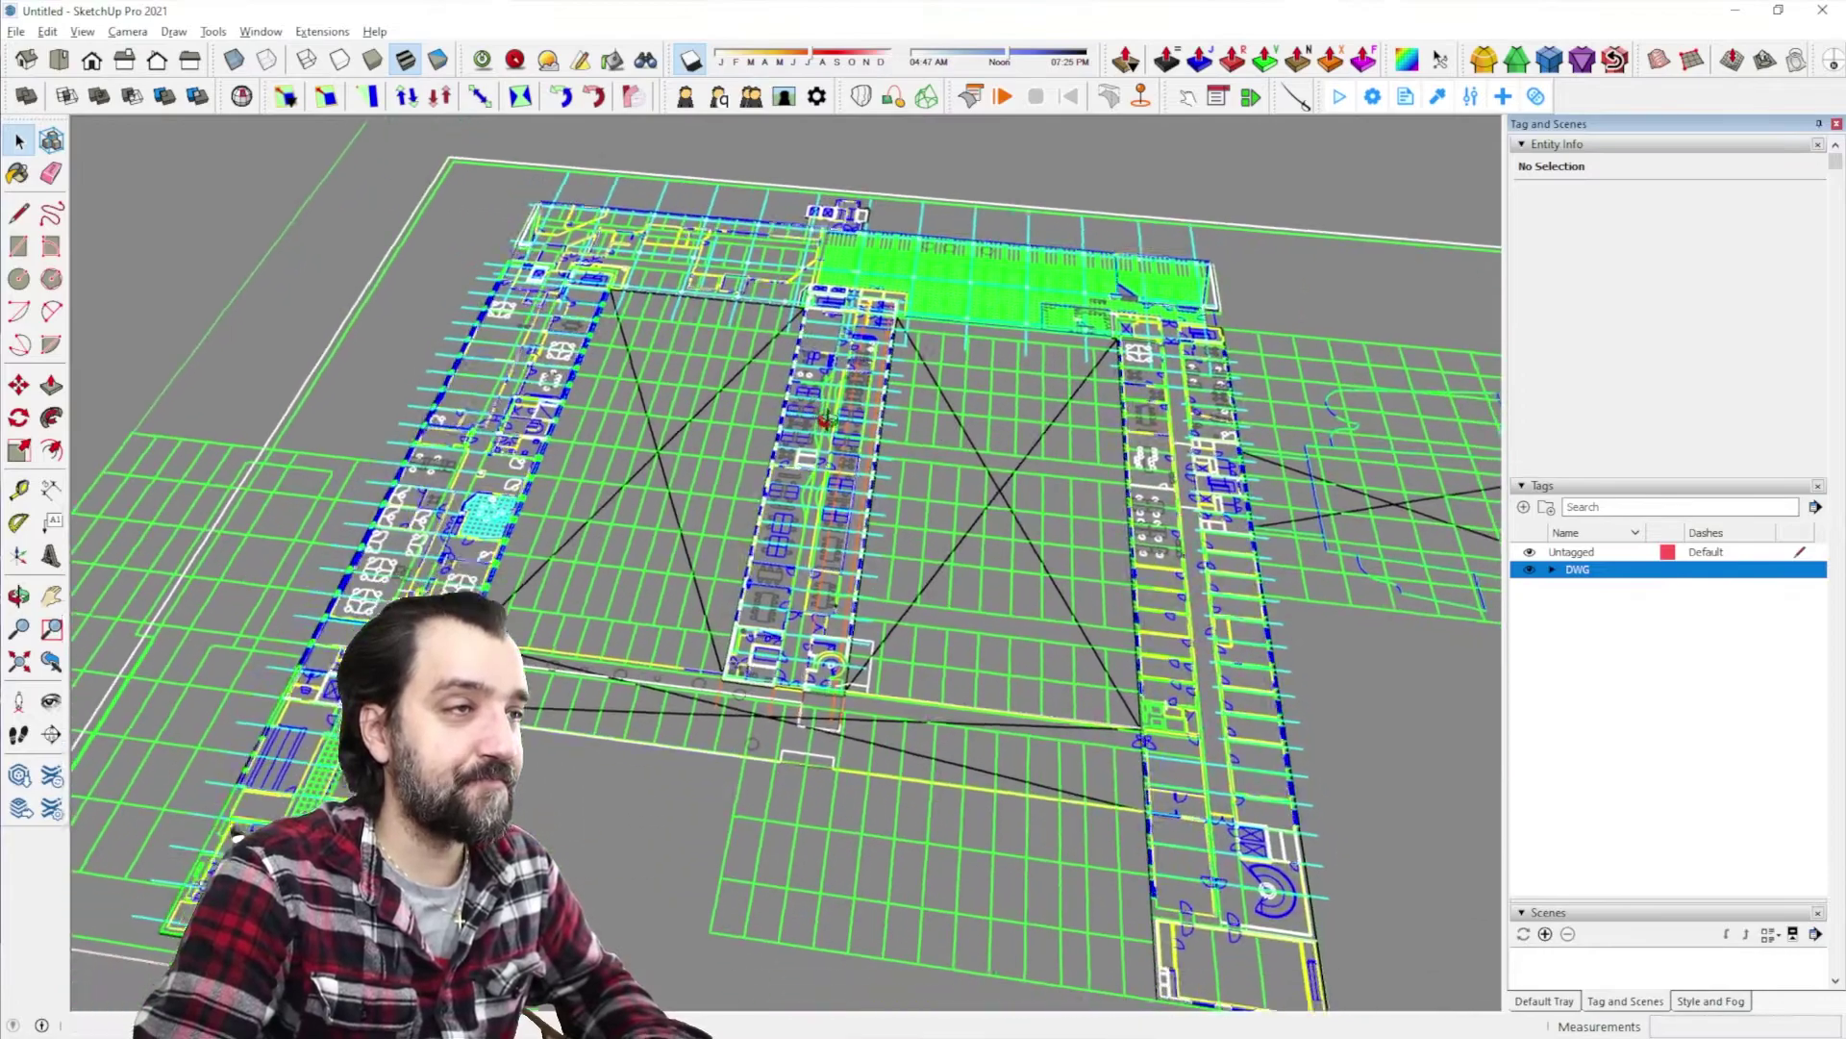
scroll(932, 429, down, 2)
middle_drag(932, 429, 856, 568)
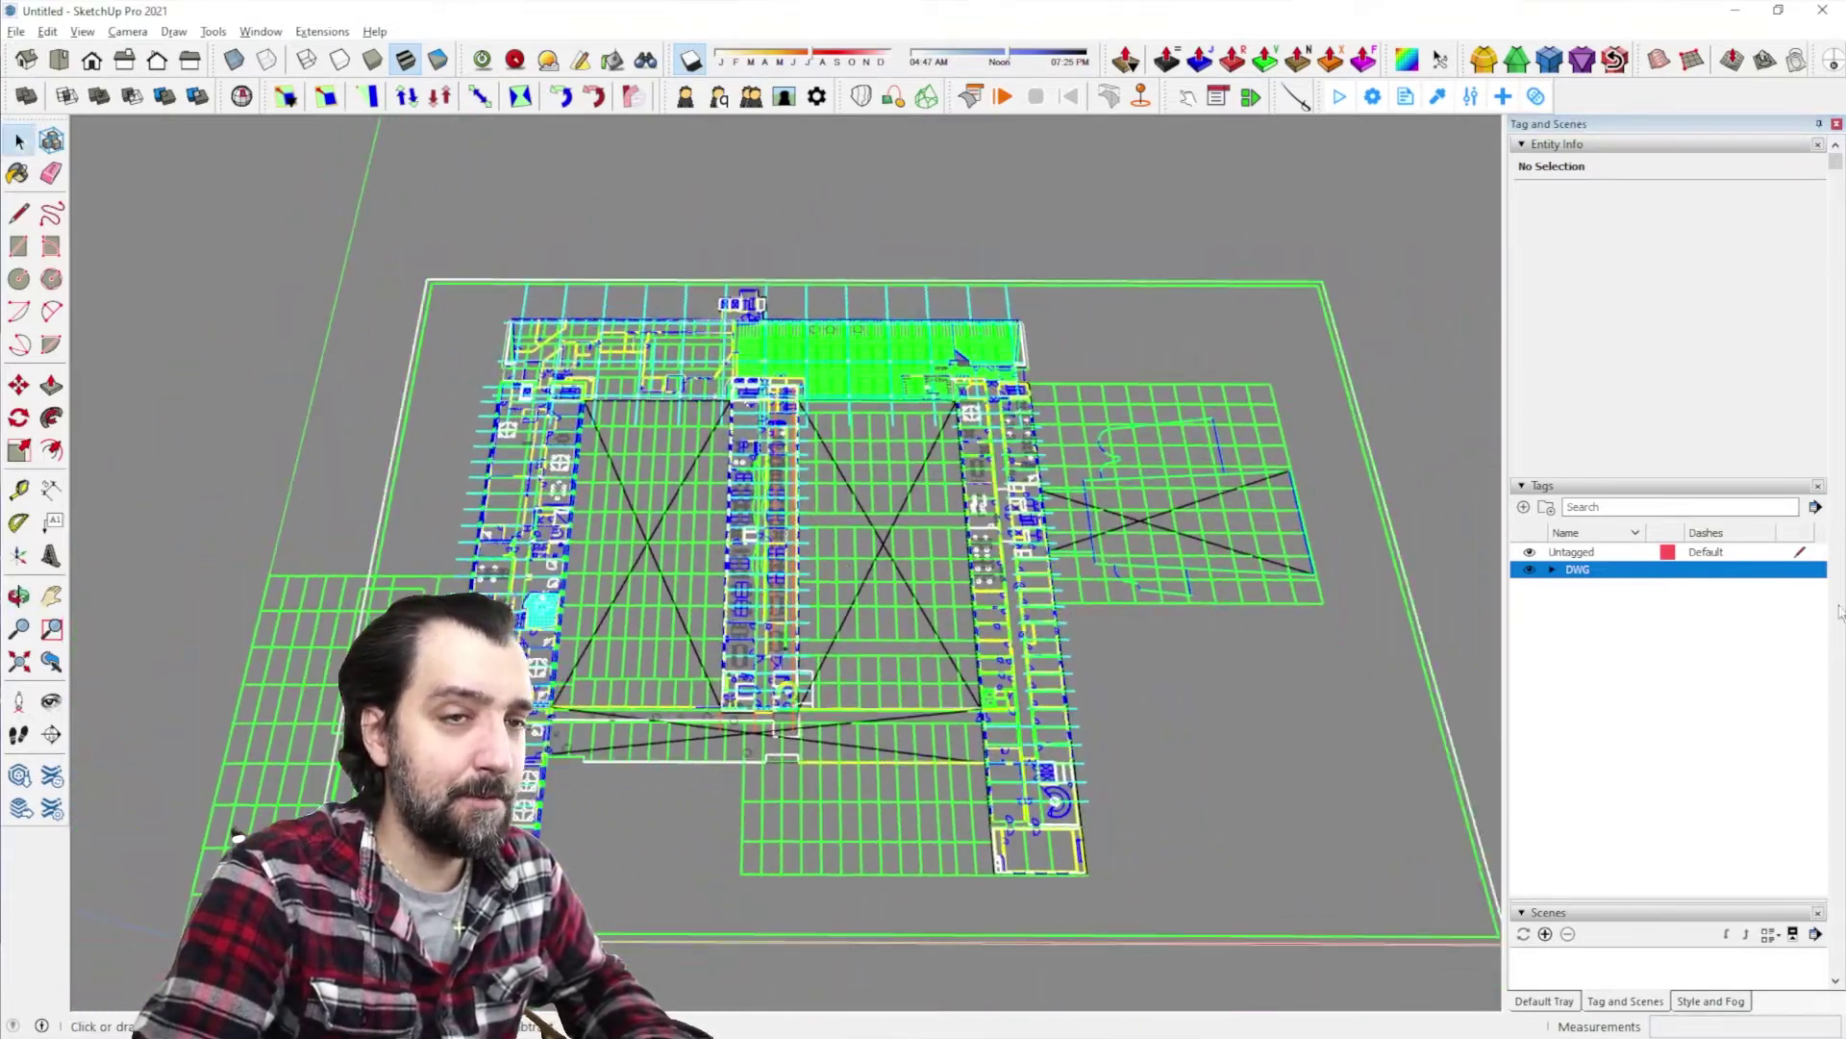
click(1552, 569)
scroll(1550, 592, down, 1)
scroll(1547, 602, up, 2)
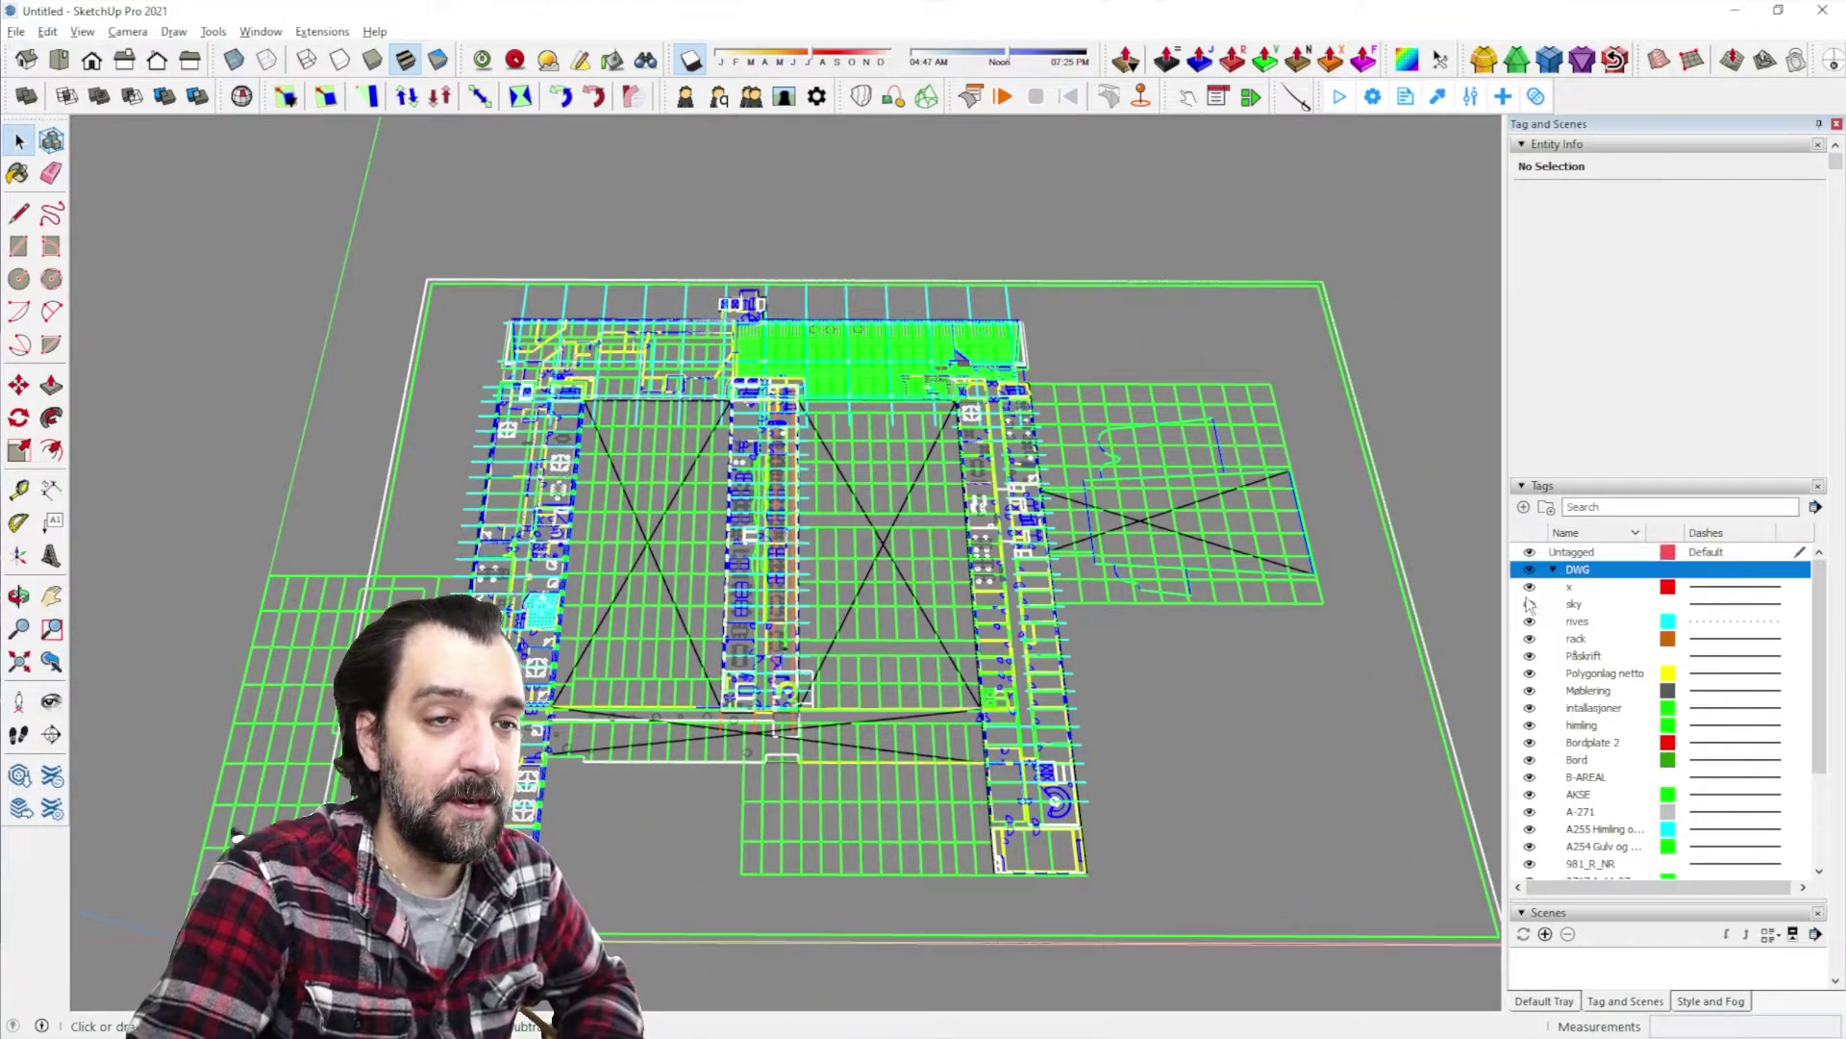
click(1529, 570)
click(1529, 587)
click(1529, 570)
click(1529, 604)
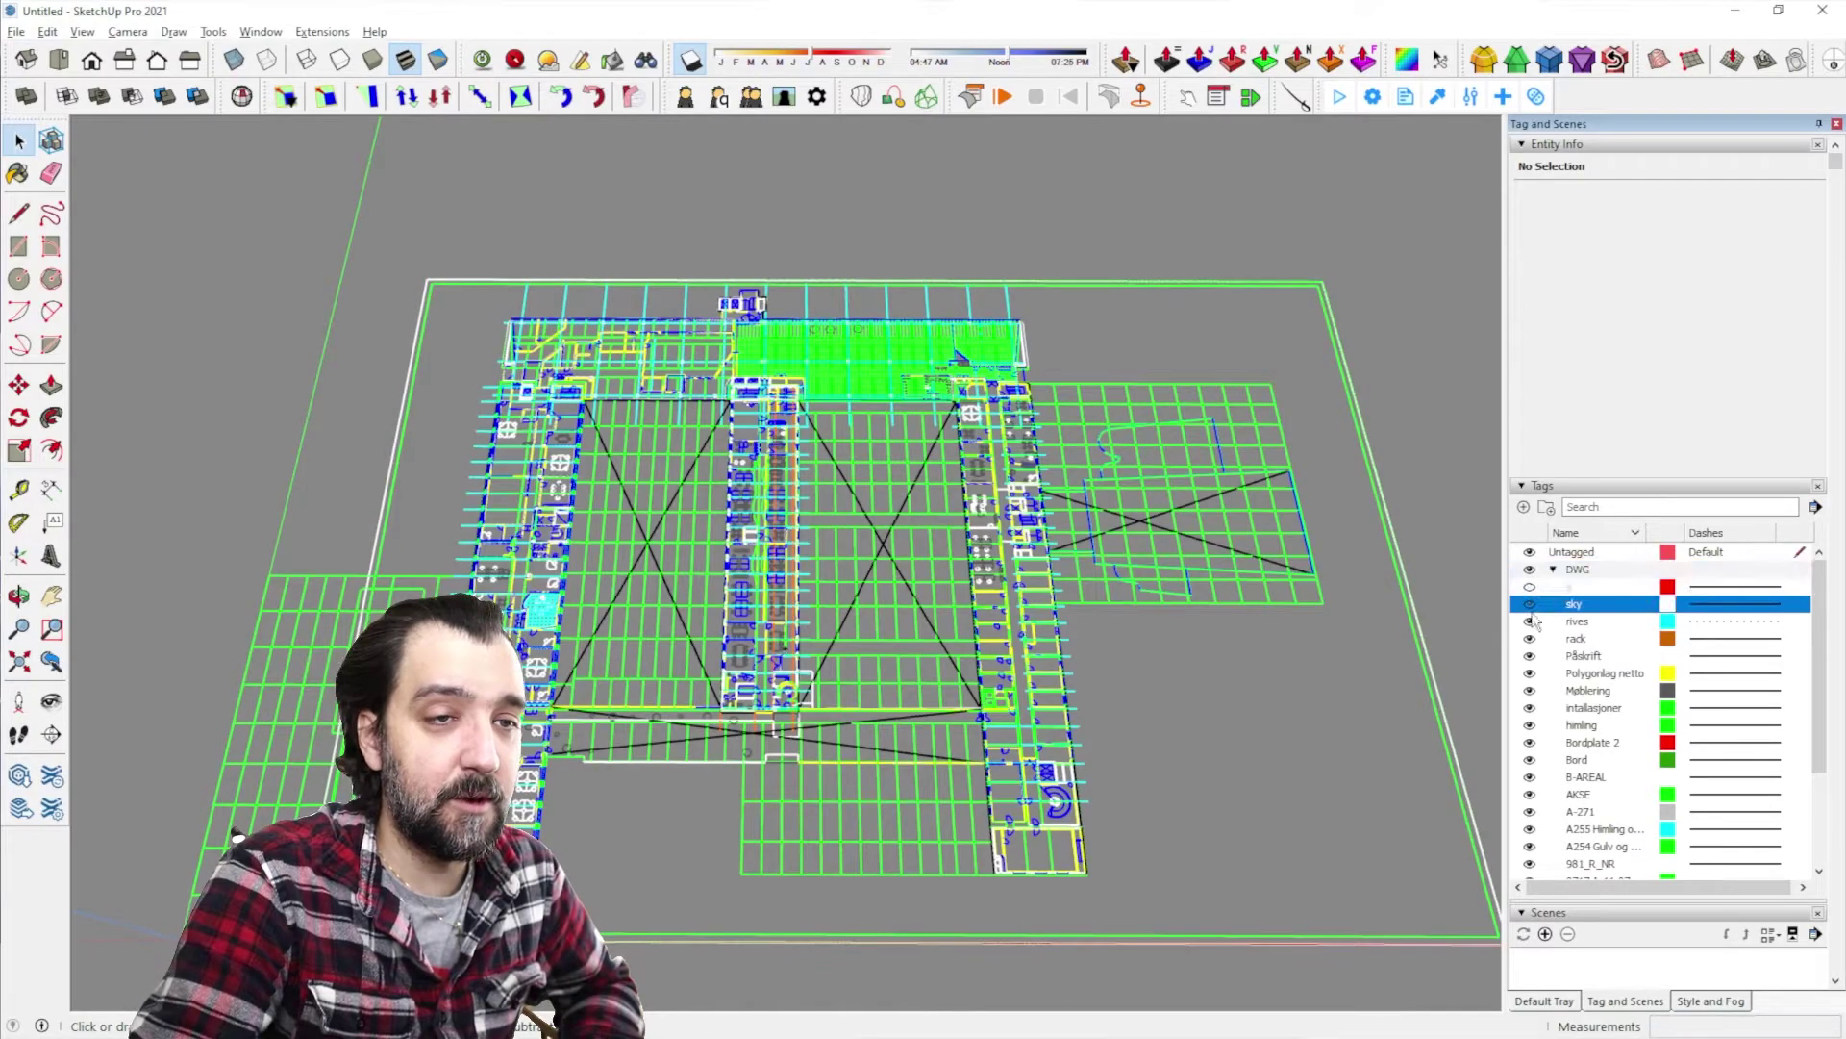
Hide the tags rack, Påskrift, Polygonlag netto, Møblering and intallasjoner
drag(1529, 621, 1530, 663)
click(1529, 621)
click(1529, 639)
click(1530, 656)
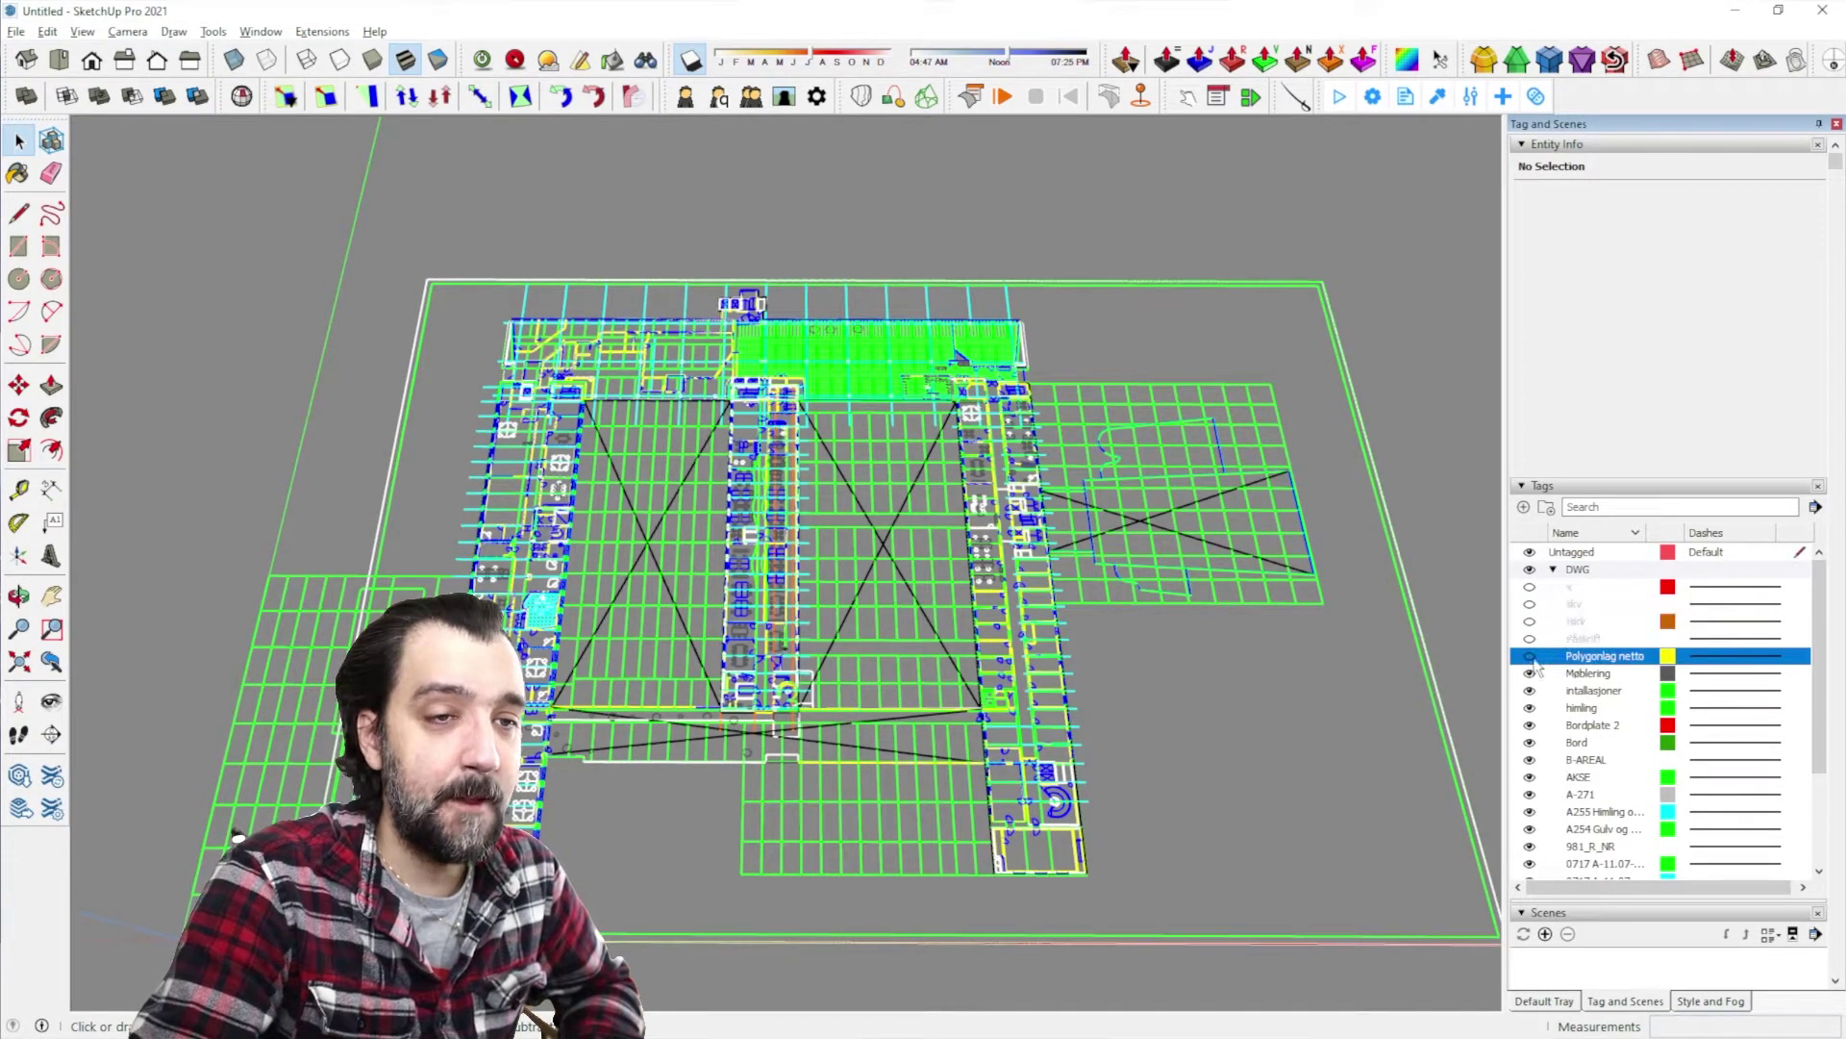
click(1529, 673)
click(1529, 690)
click(1529, 708)
Hide the tags Bordplate 2, Bord, B-AREAL, AKSE, A-271, A255 Himling and A254 Gulv
drag(1532, 708, 1530, 758)
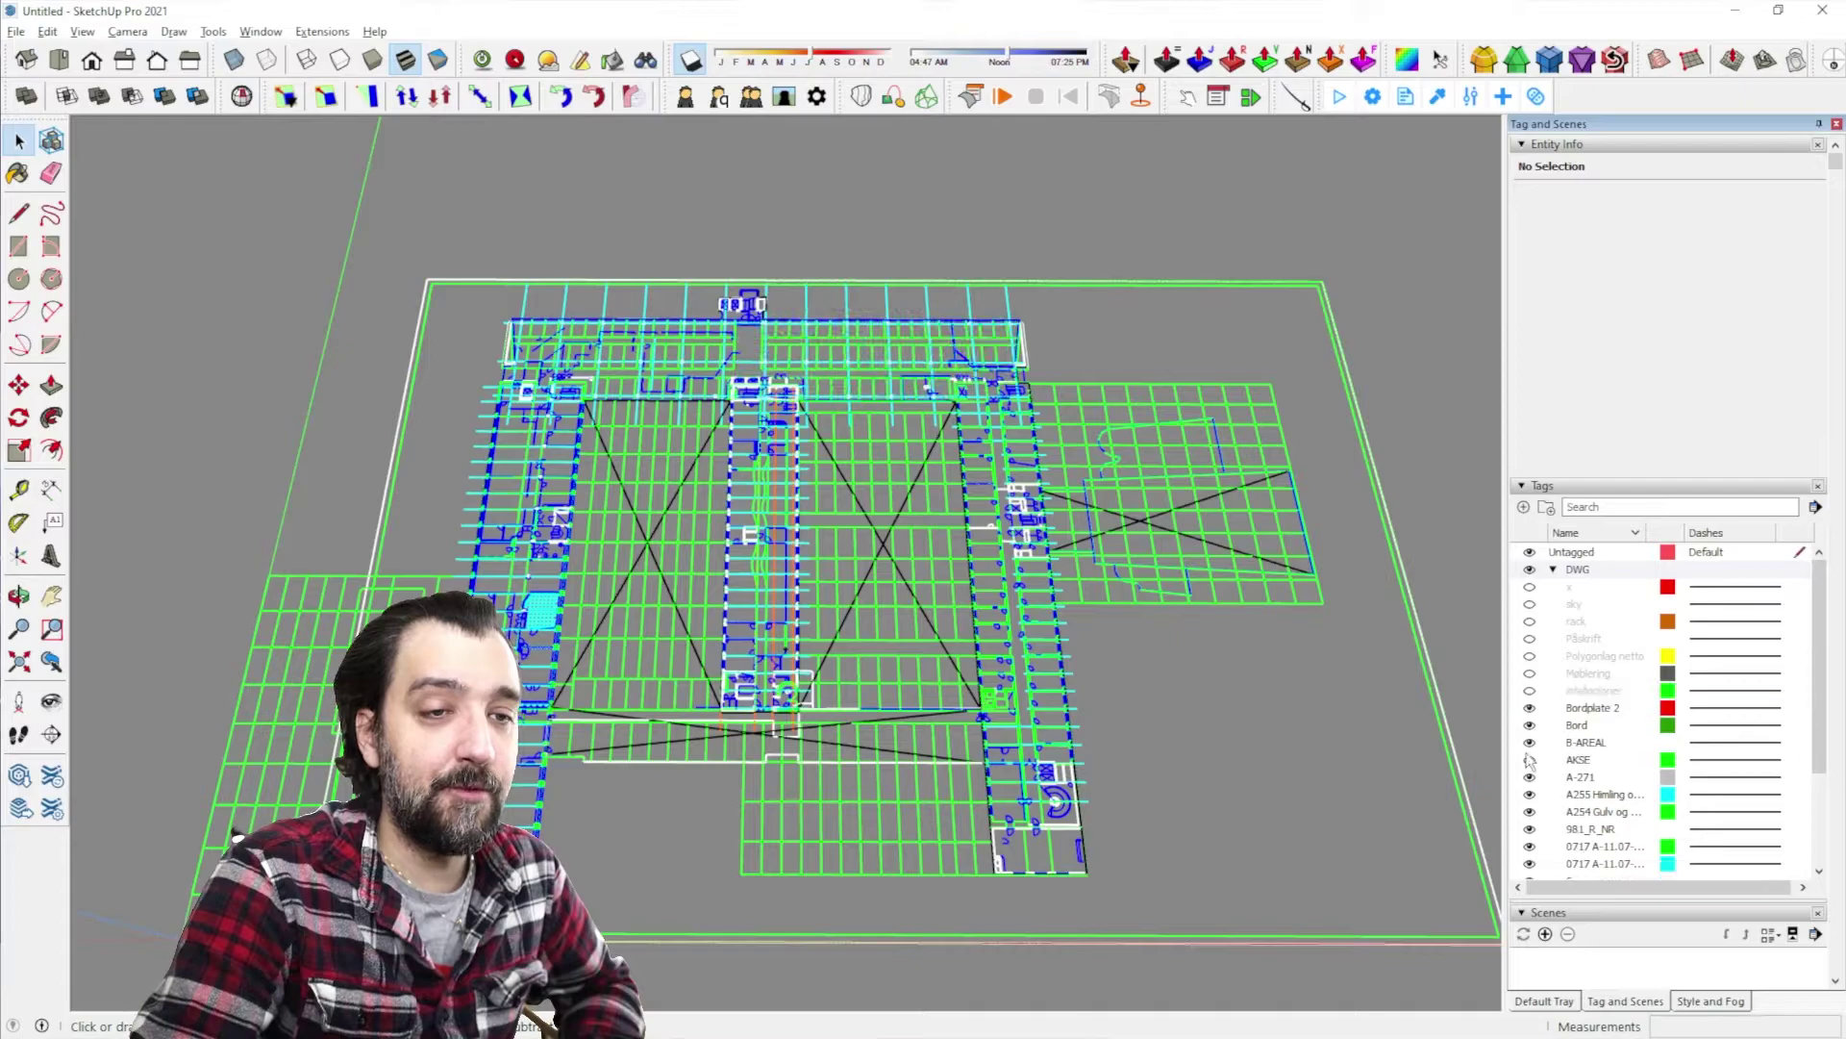
click(1529, 760)
click(1529, 725)
click(1530, 708)
click(1529, 742)
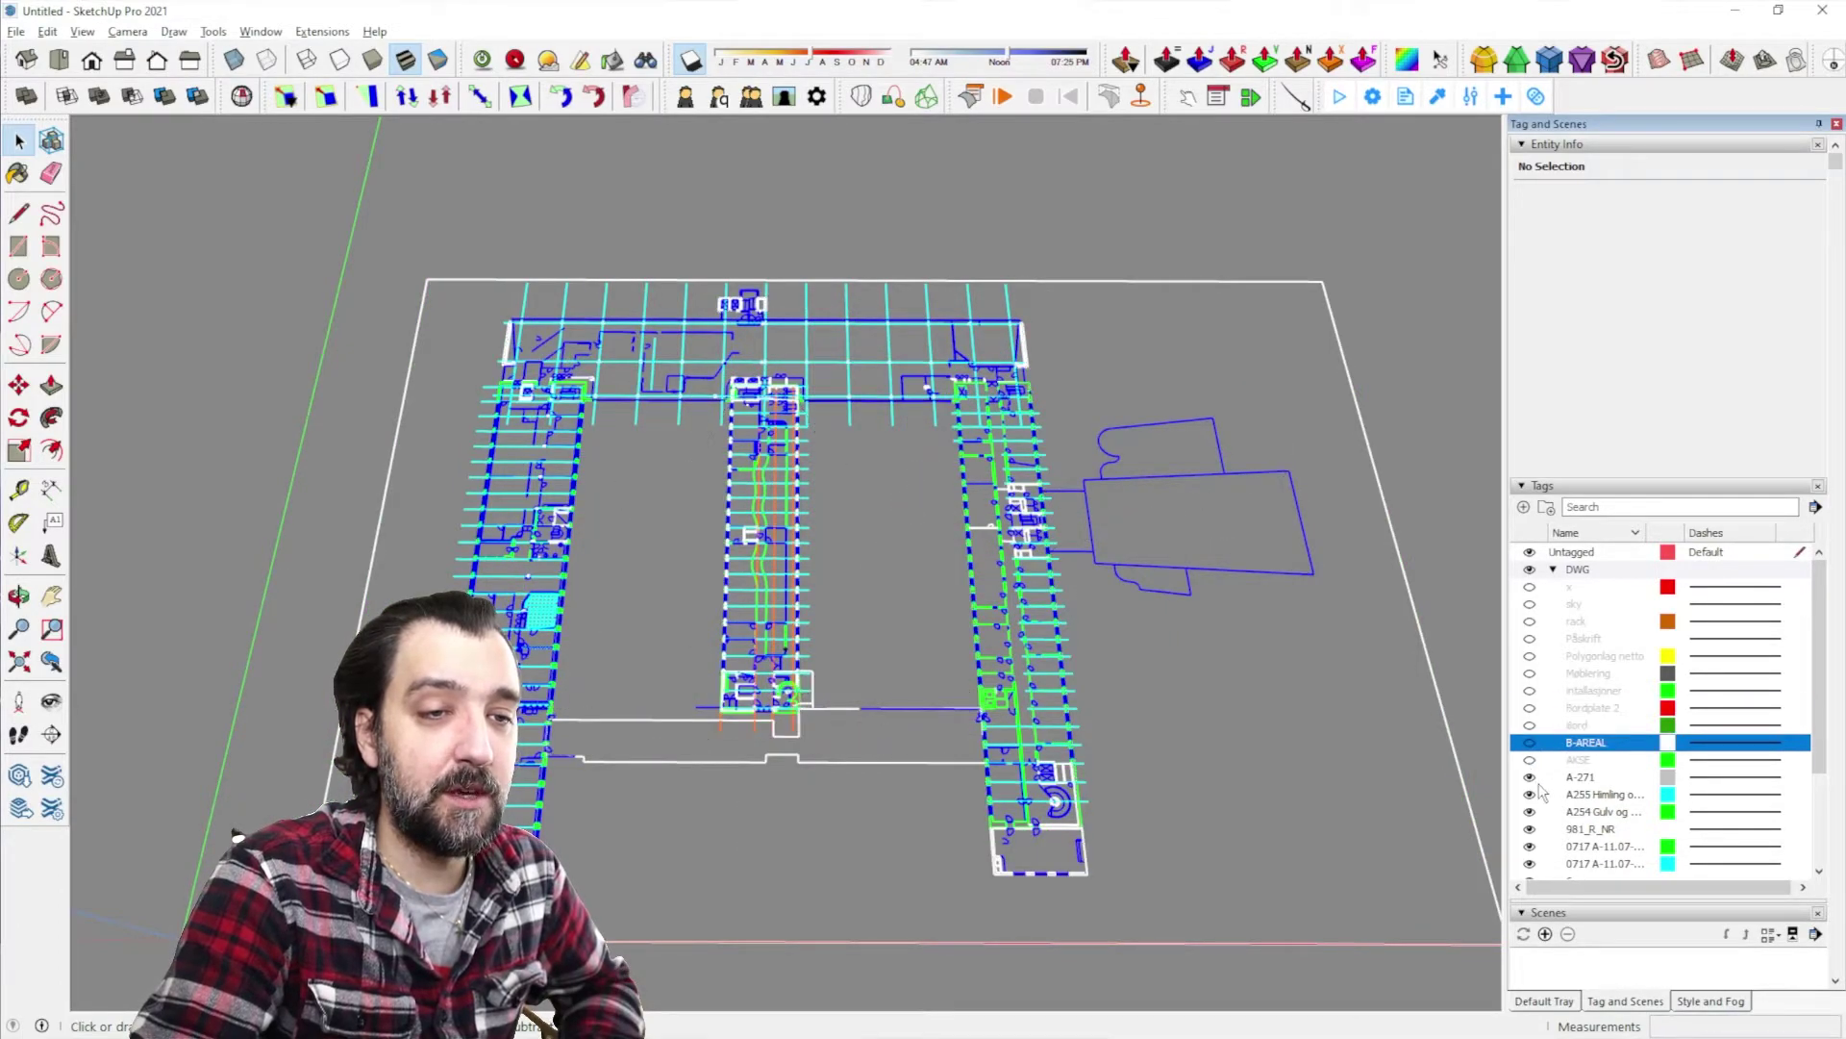
click(1529, 777)
click(1530, 794)
click(1529, 812)
Hide the tags 981_R_NR, both 0717 A-11.07 tags, 6 and 4-stiplet
scroll(1533, 817, down, 2)
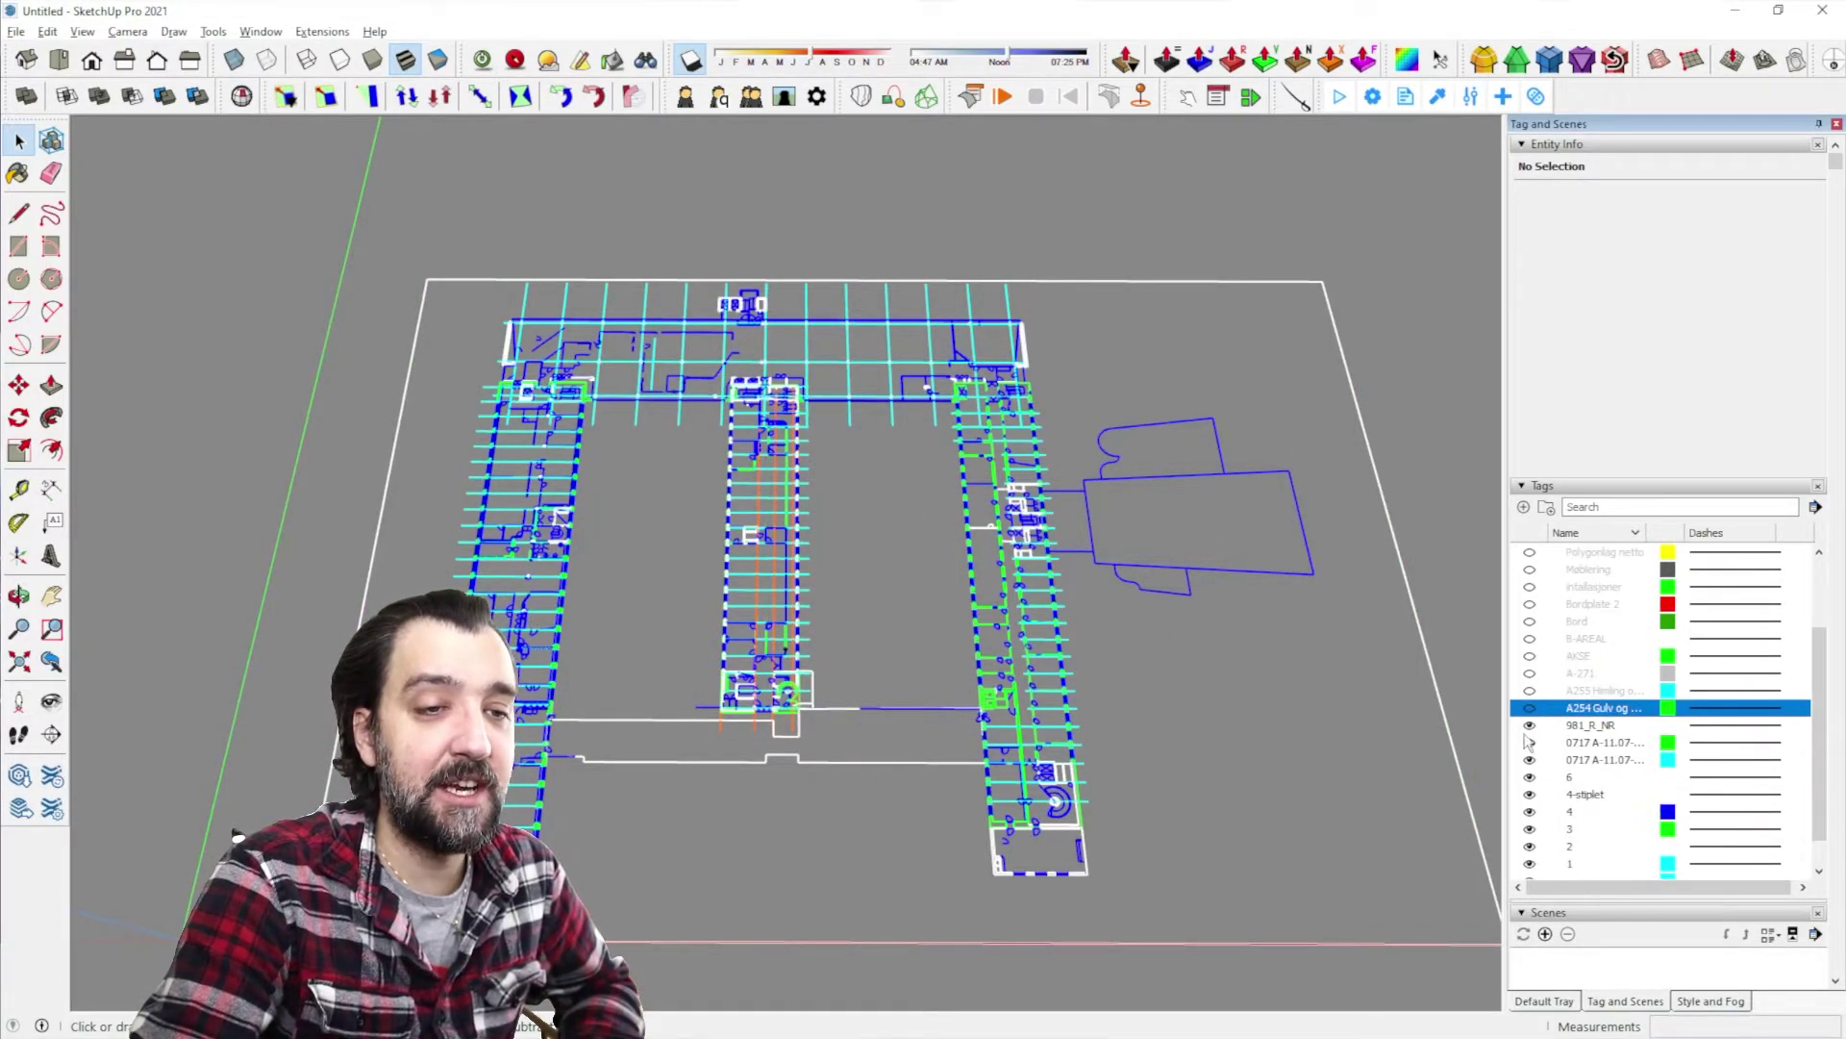
click(1529, 725)
click(1529, 743)
click(1529, 760)
click(1529, 777)
click(1529, 794)
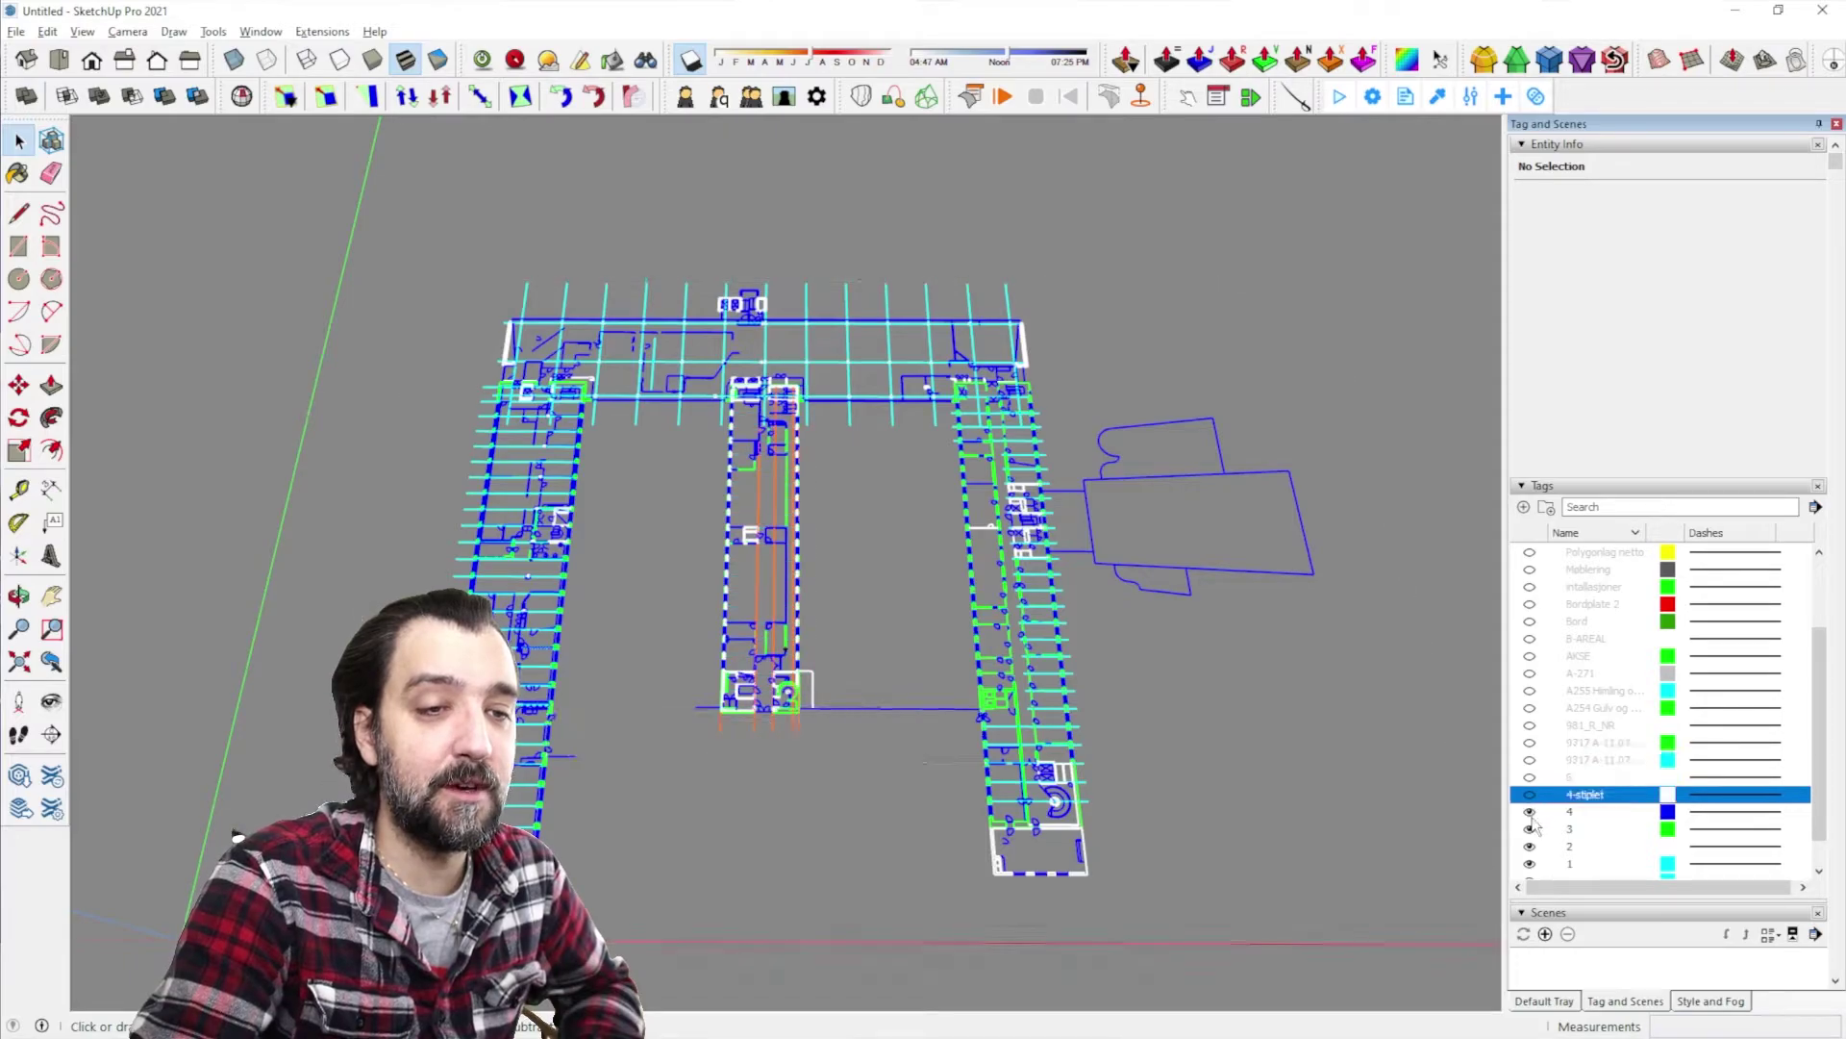
Hide the tags 4, 3, 2 and 1
click(1530, 812)
click(1530, 829)
click(1529, 846)
click(1529, 864)
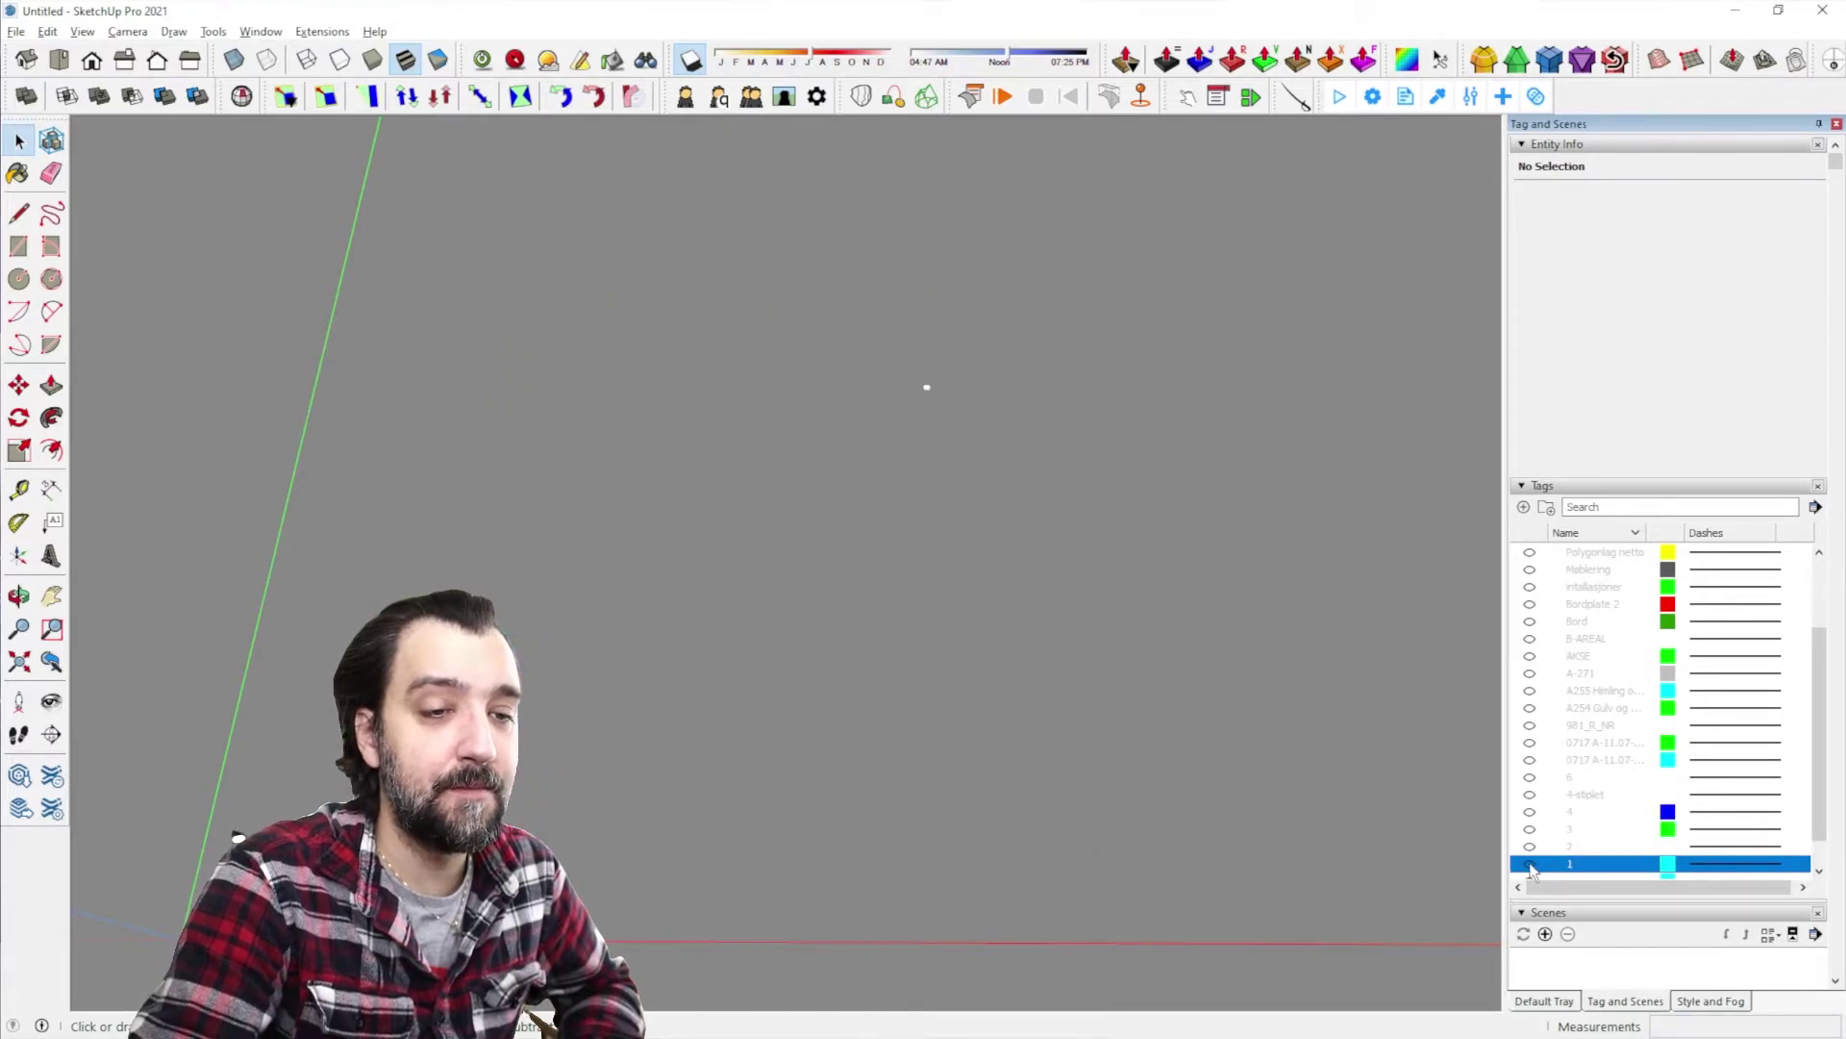
Show tags 1 and 2 briefly, one at a time, to check which plan geometry each one holds
click(1530, 864)
click(1530, 864)
click(1529, 847)
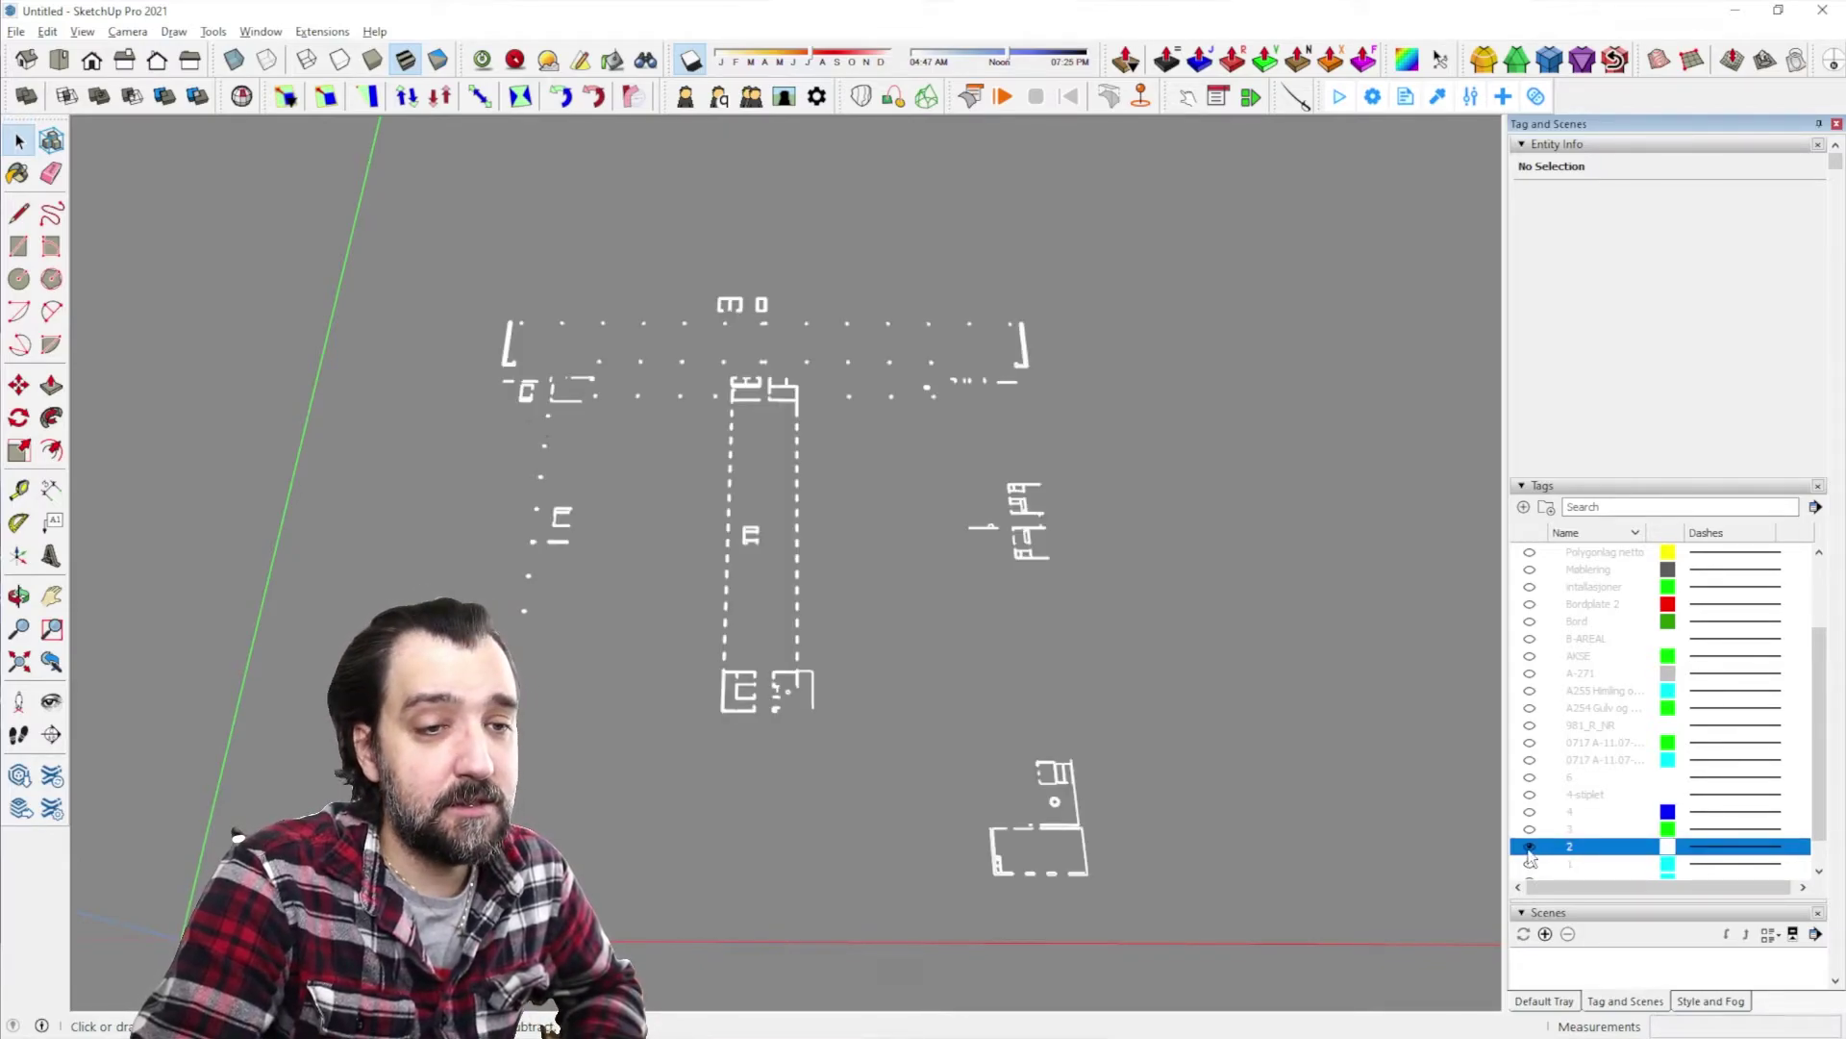
click(1529, 847)
click(1531, 845)
Turn on visibility for tag 4 and toggle tag 3 on and off to compare its geometry
click(1529, 812)
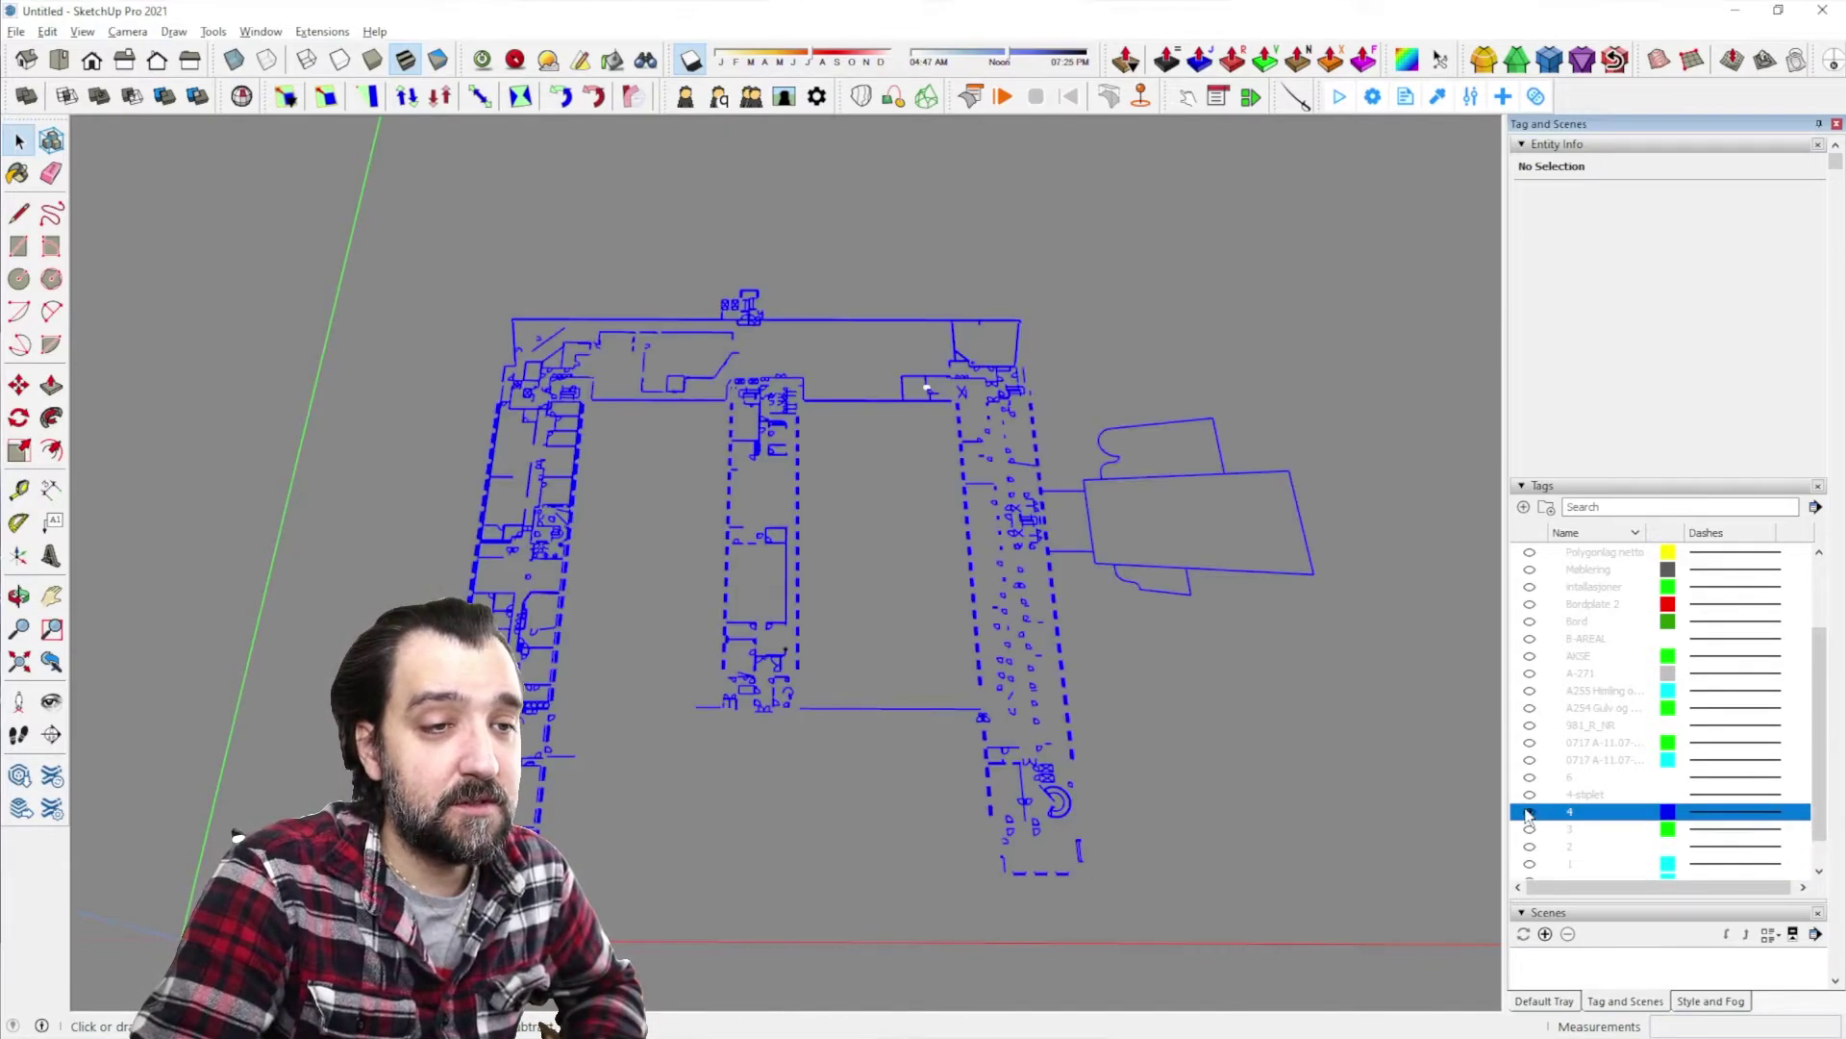
click(1530, 830)
click(1530, 831)
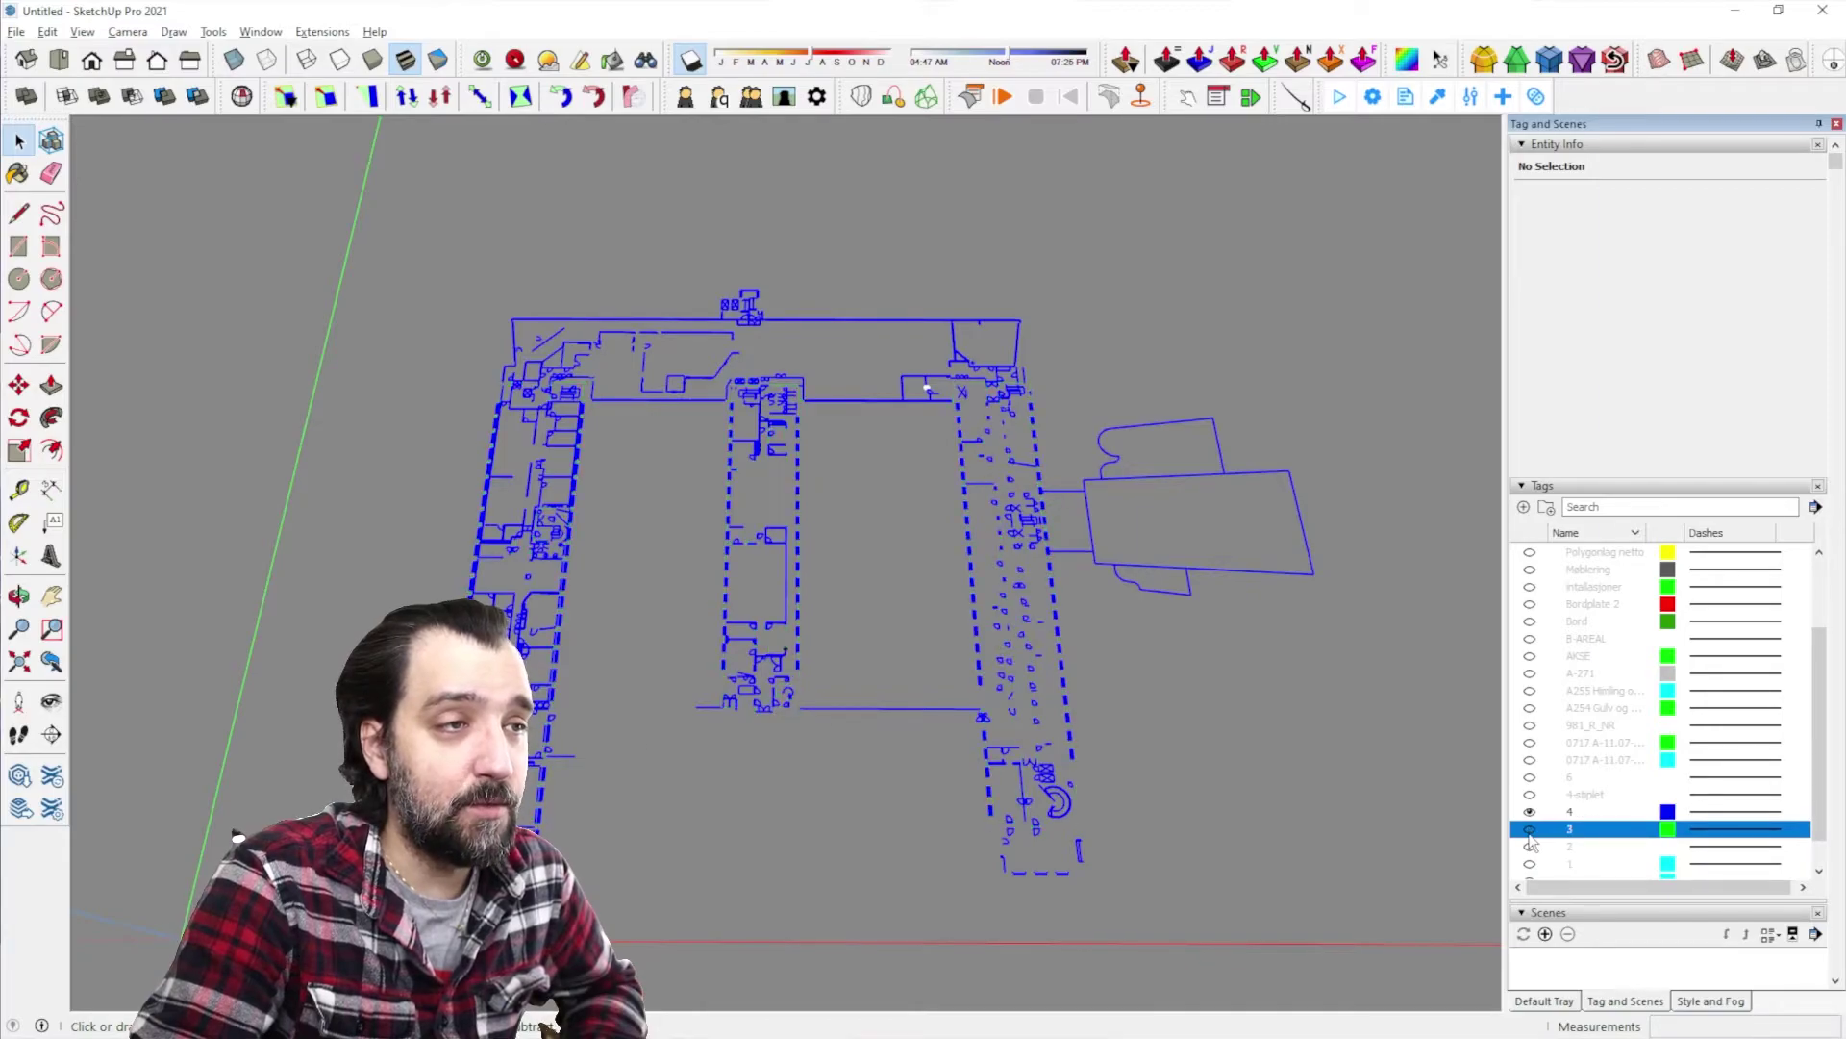
click(1530, 833)
click(1529, 829)
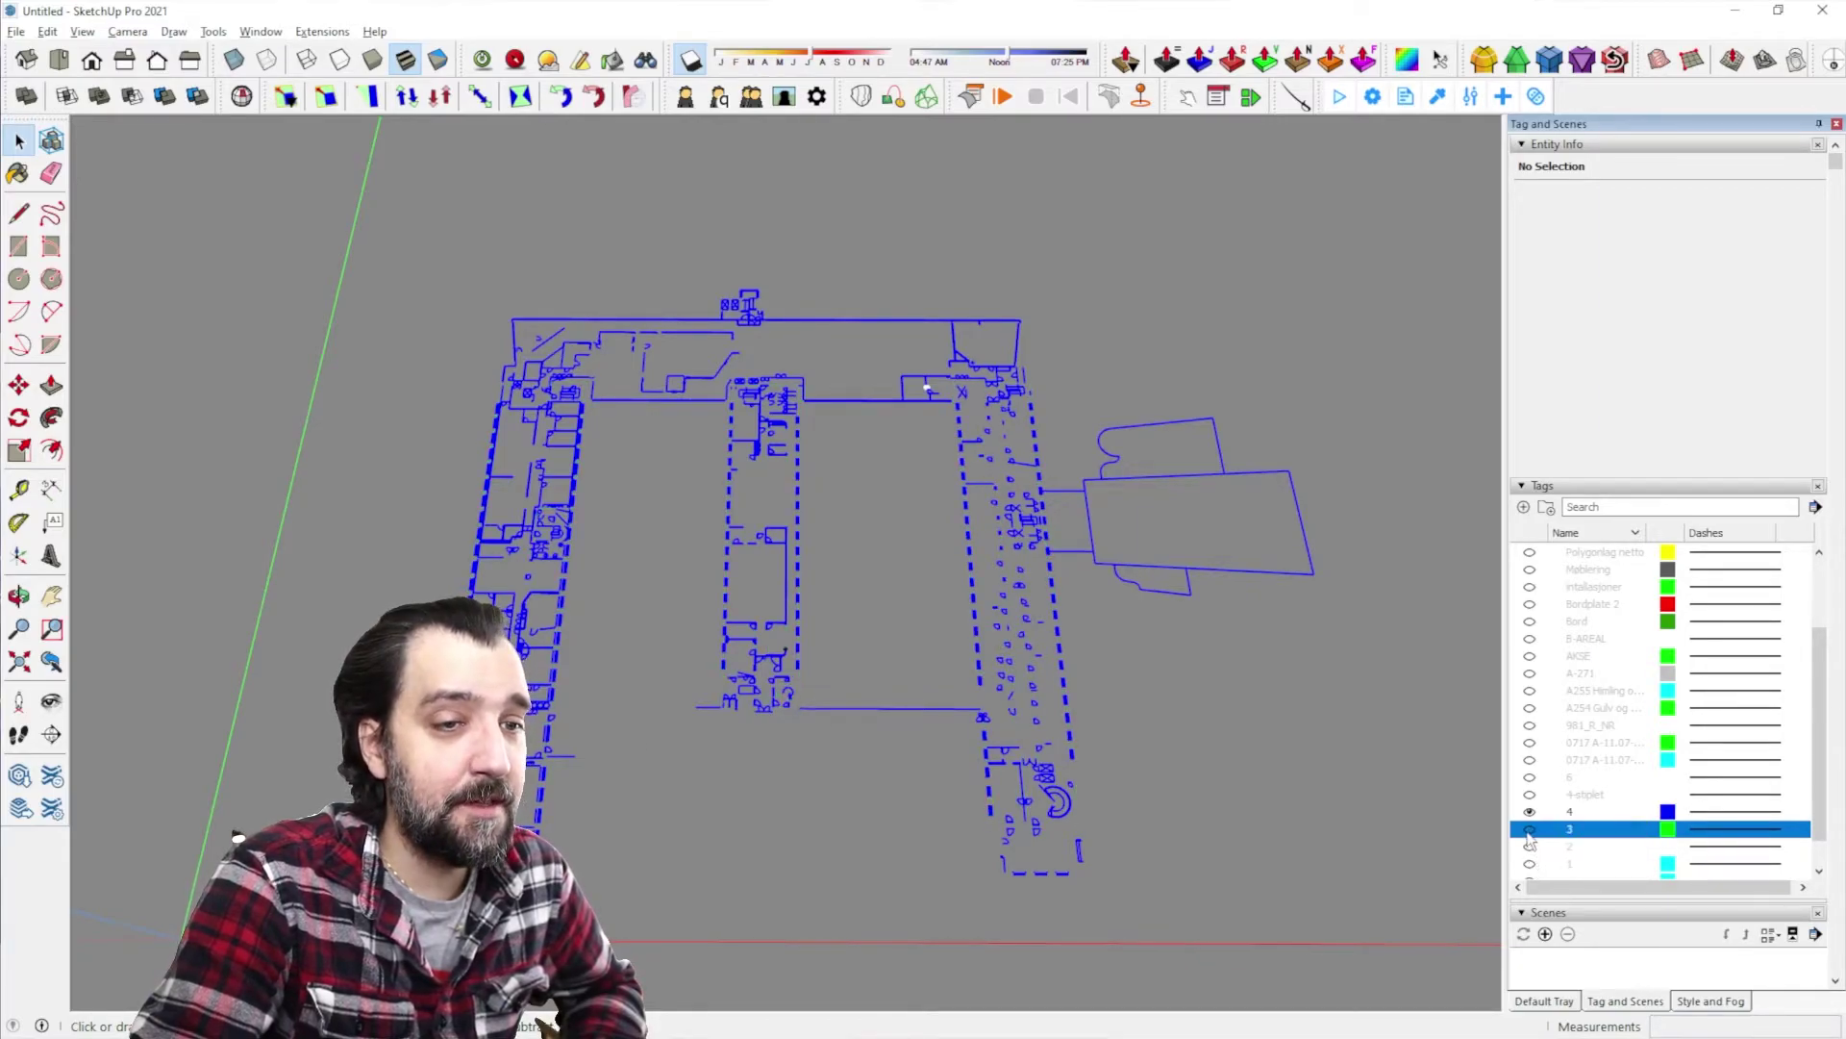
Turn on visibility for tags 3, 2 and 4-stiplet in the DWG folder
click(1529, 846)
click(1529, 847)
click(1531, 850)
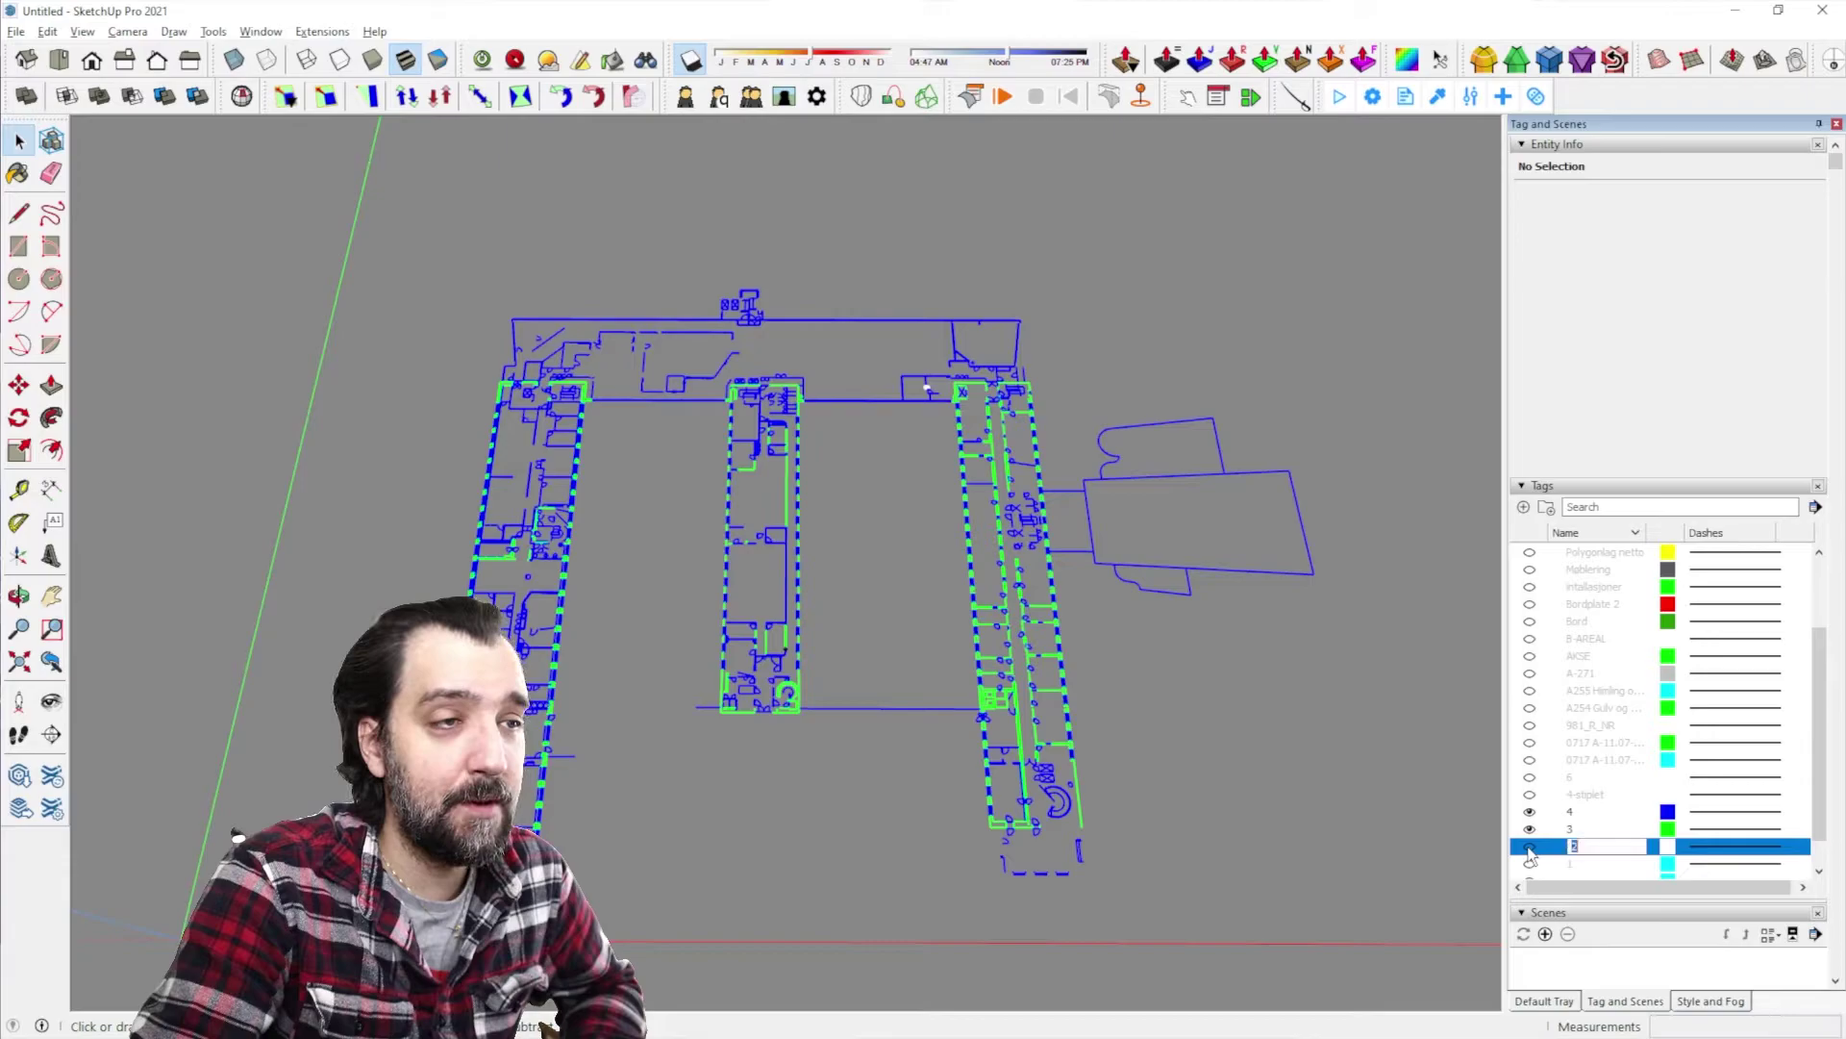
click(1529, 848)
click(1530, 796)
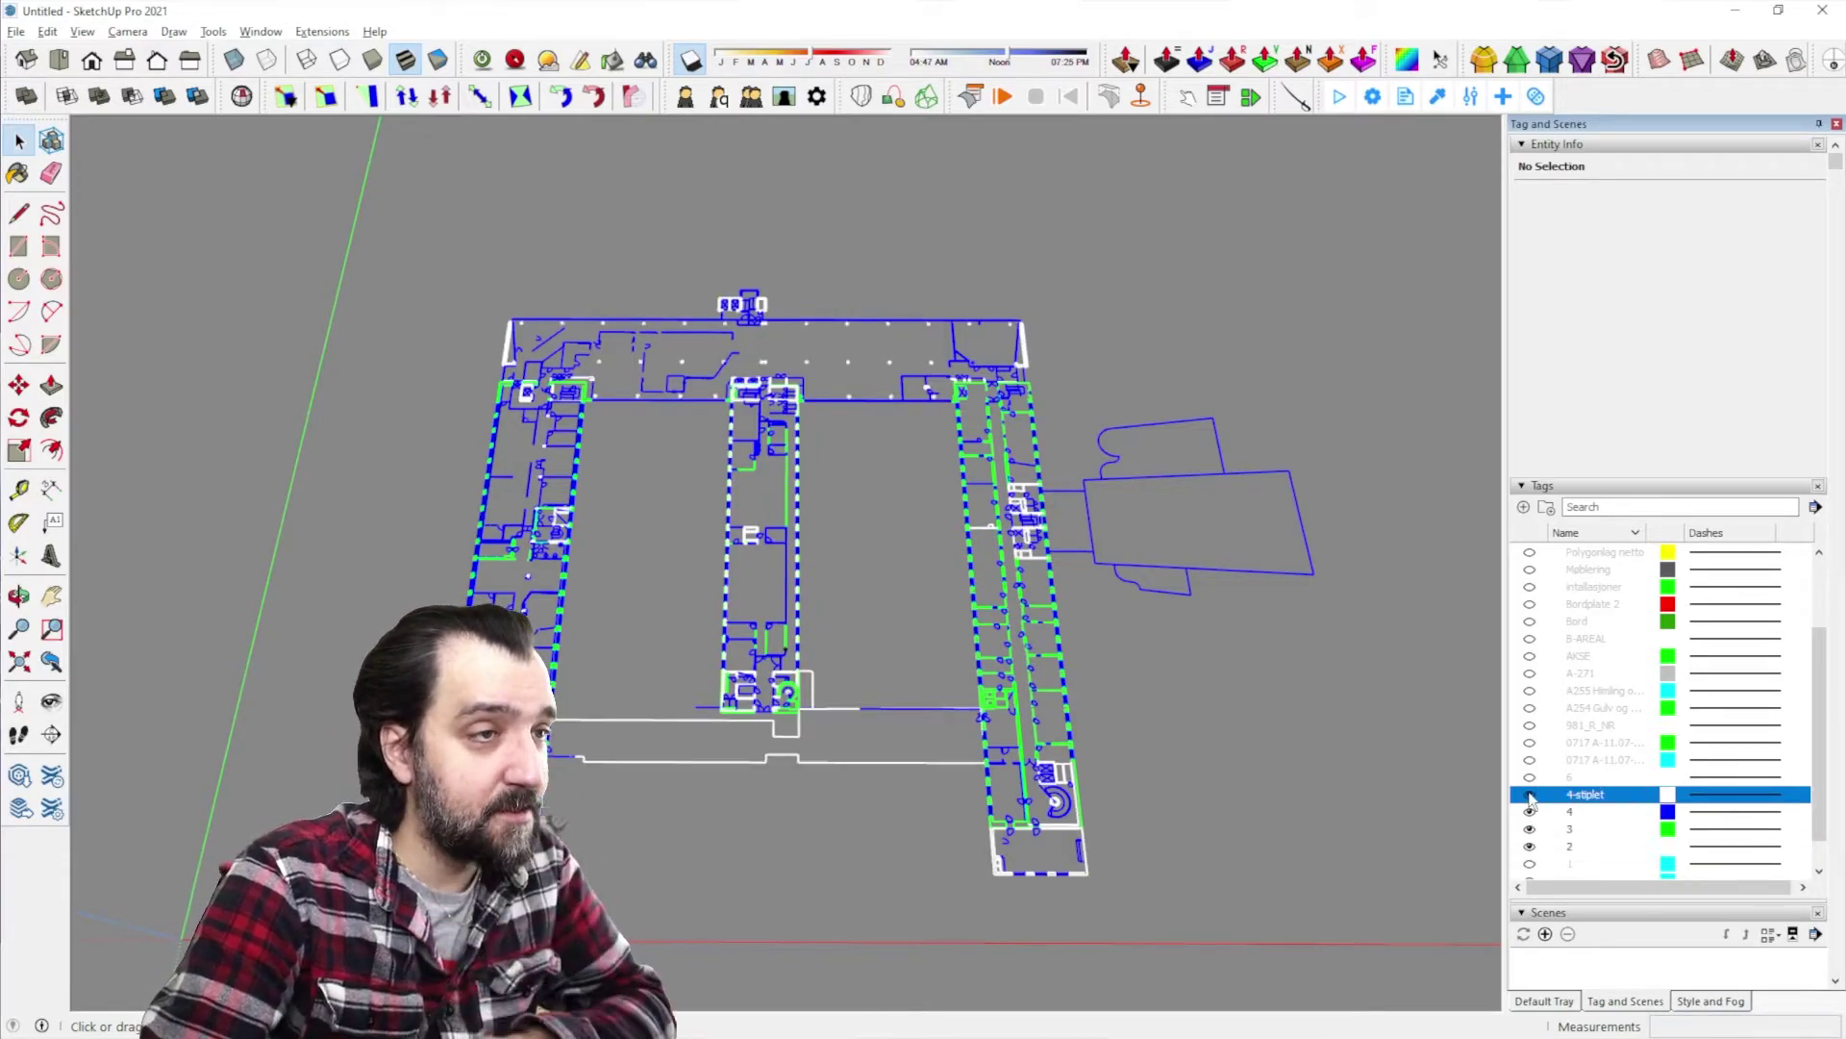
Check tag 6 and the remaining DWG tags, leaving 981_R_NR, A254 Gulv, Møblering and Polygonlag netto visible and rack, sky and x hidden
click(1529, 778)
click(1529, 778)
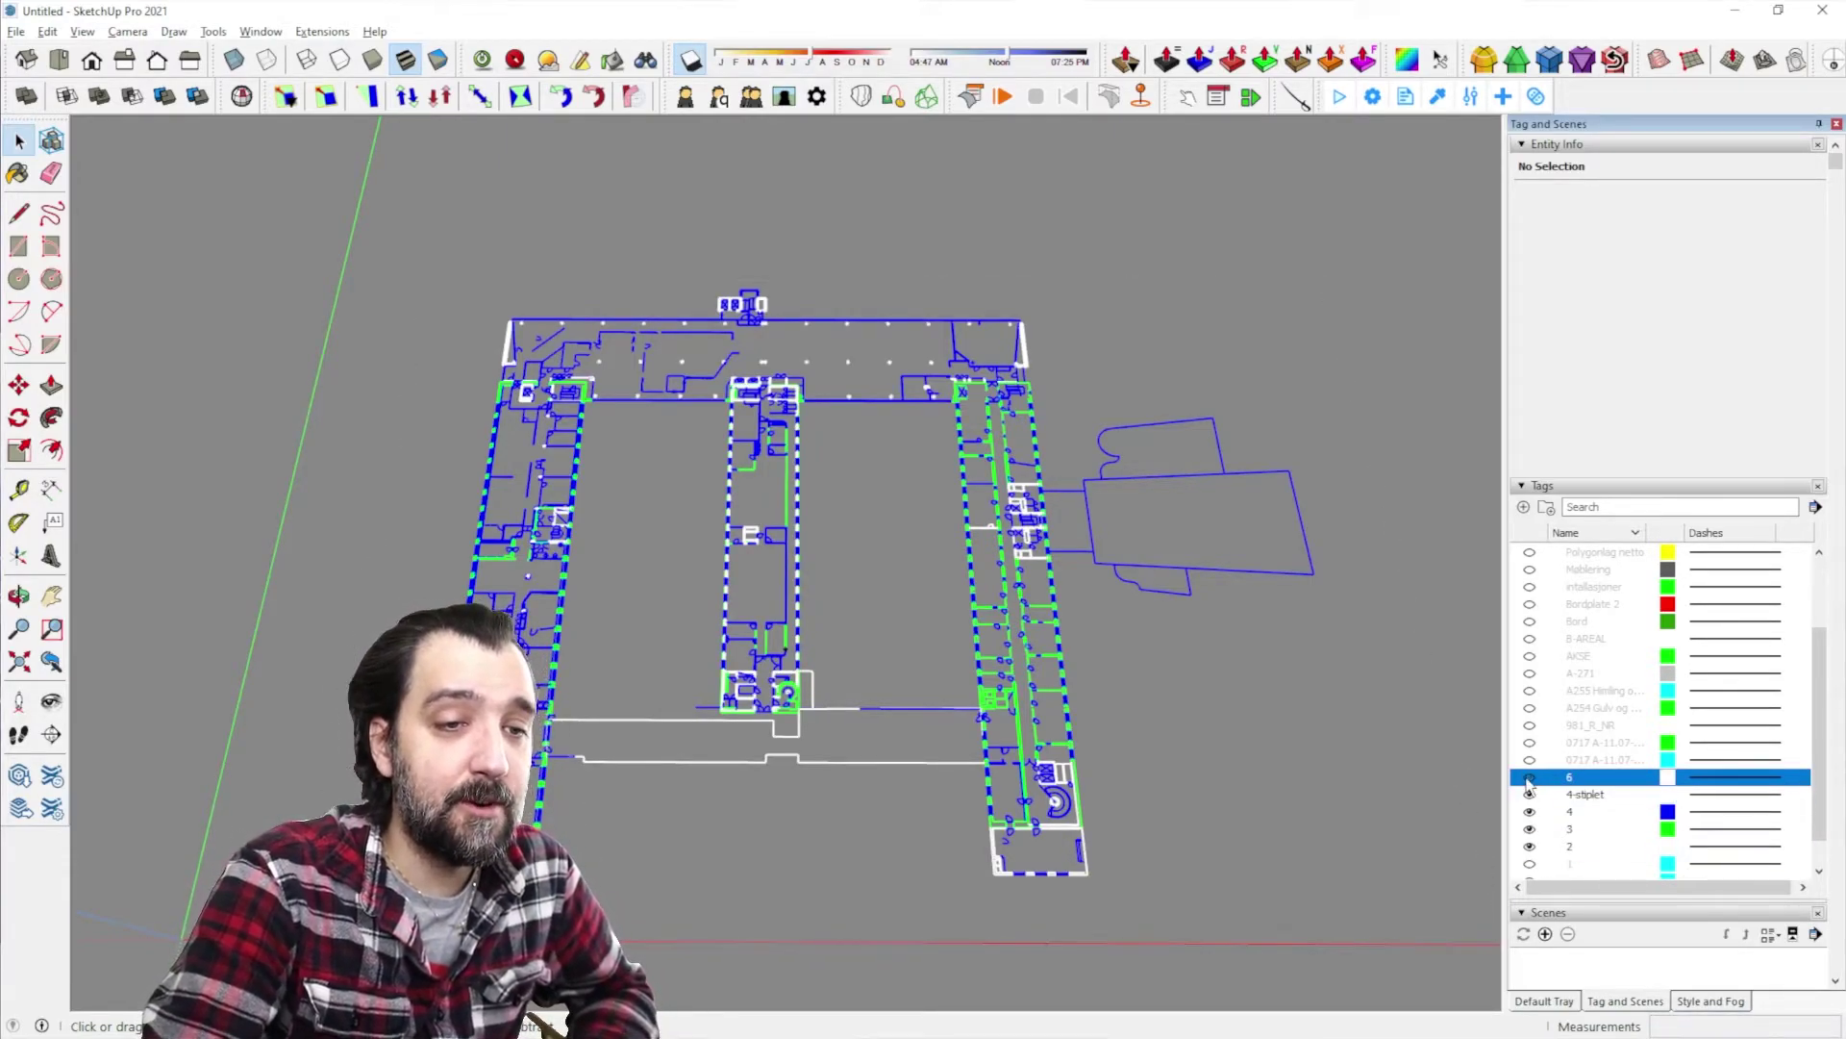
click(1527, 778)
click(1528, 777)
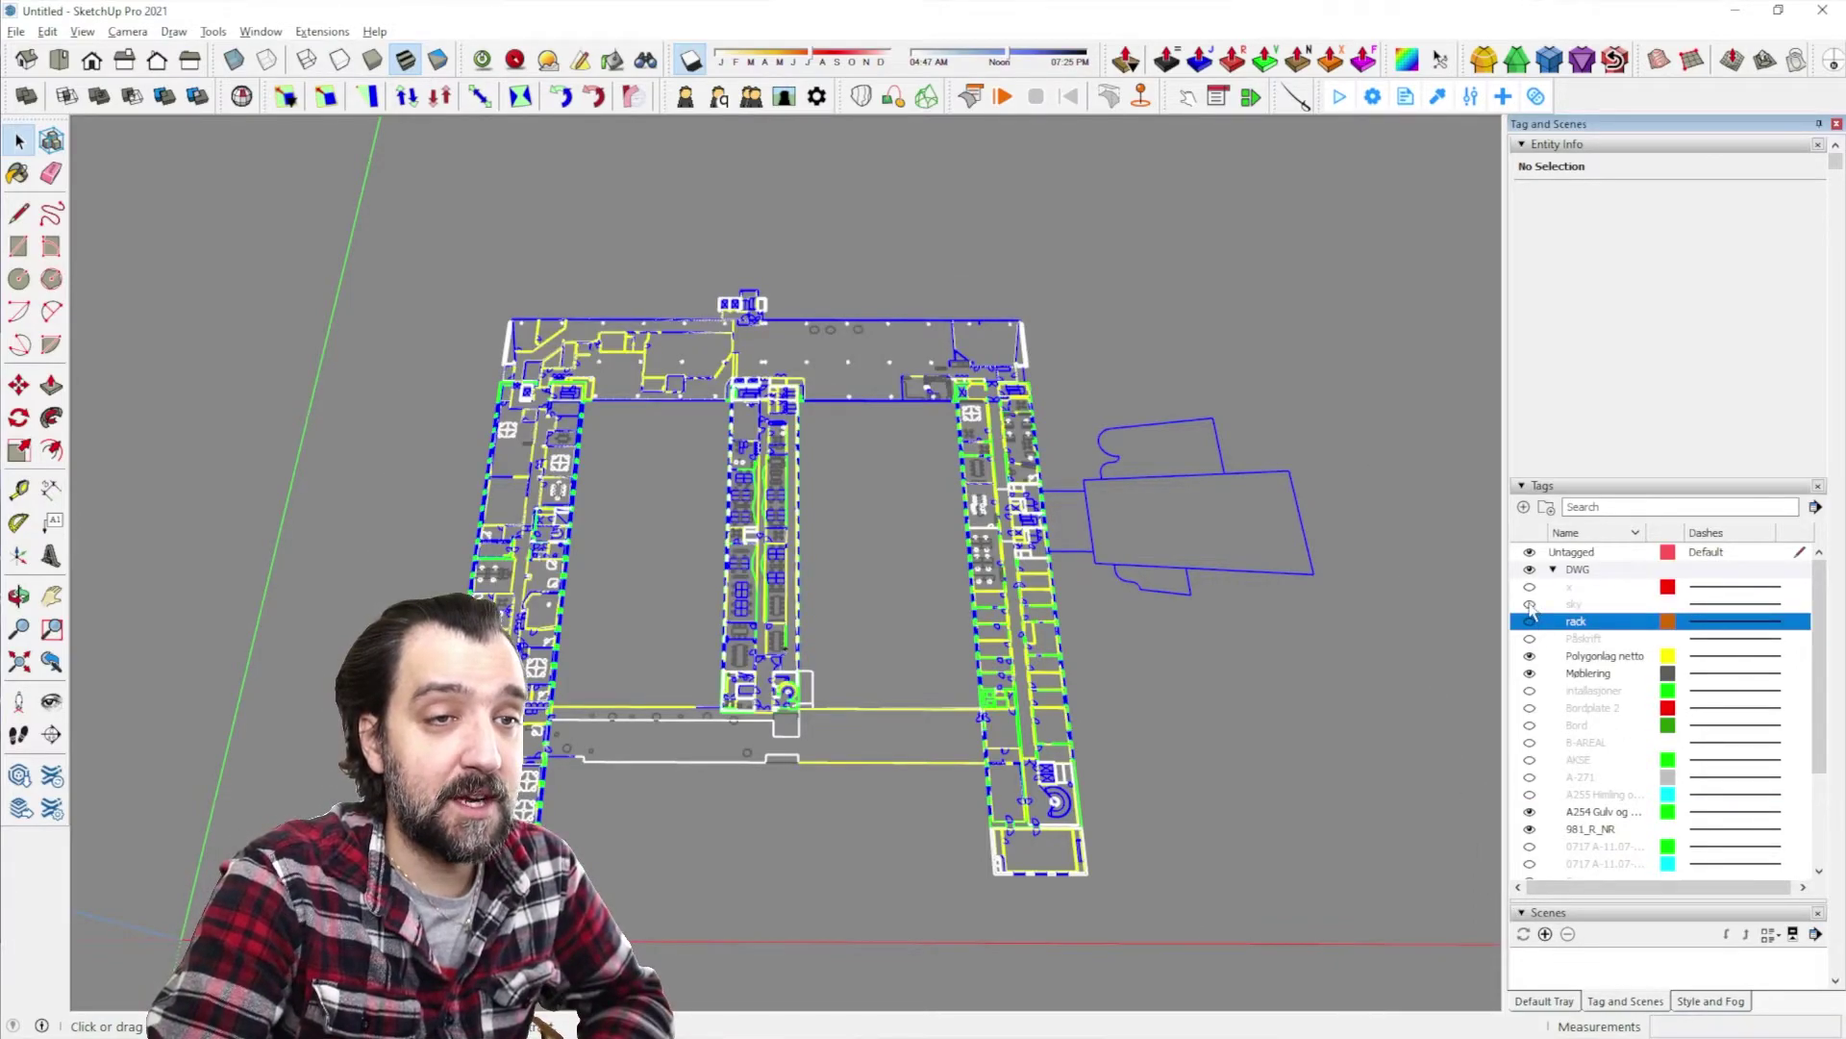
click(1530, 606)
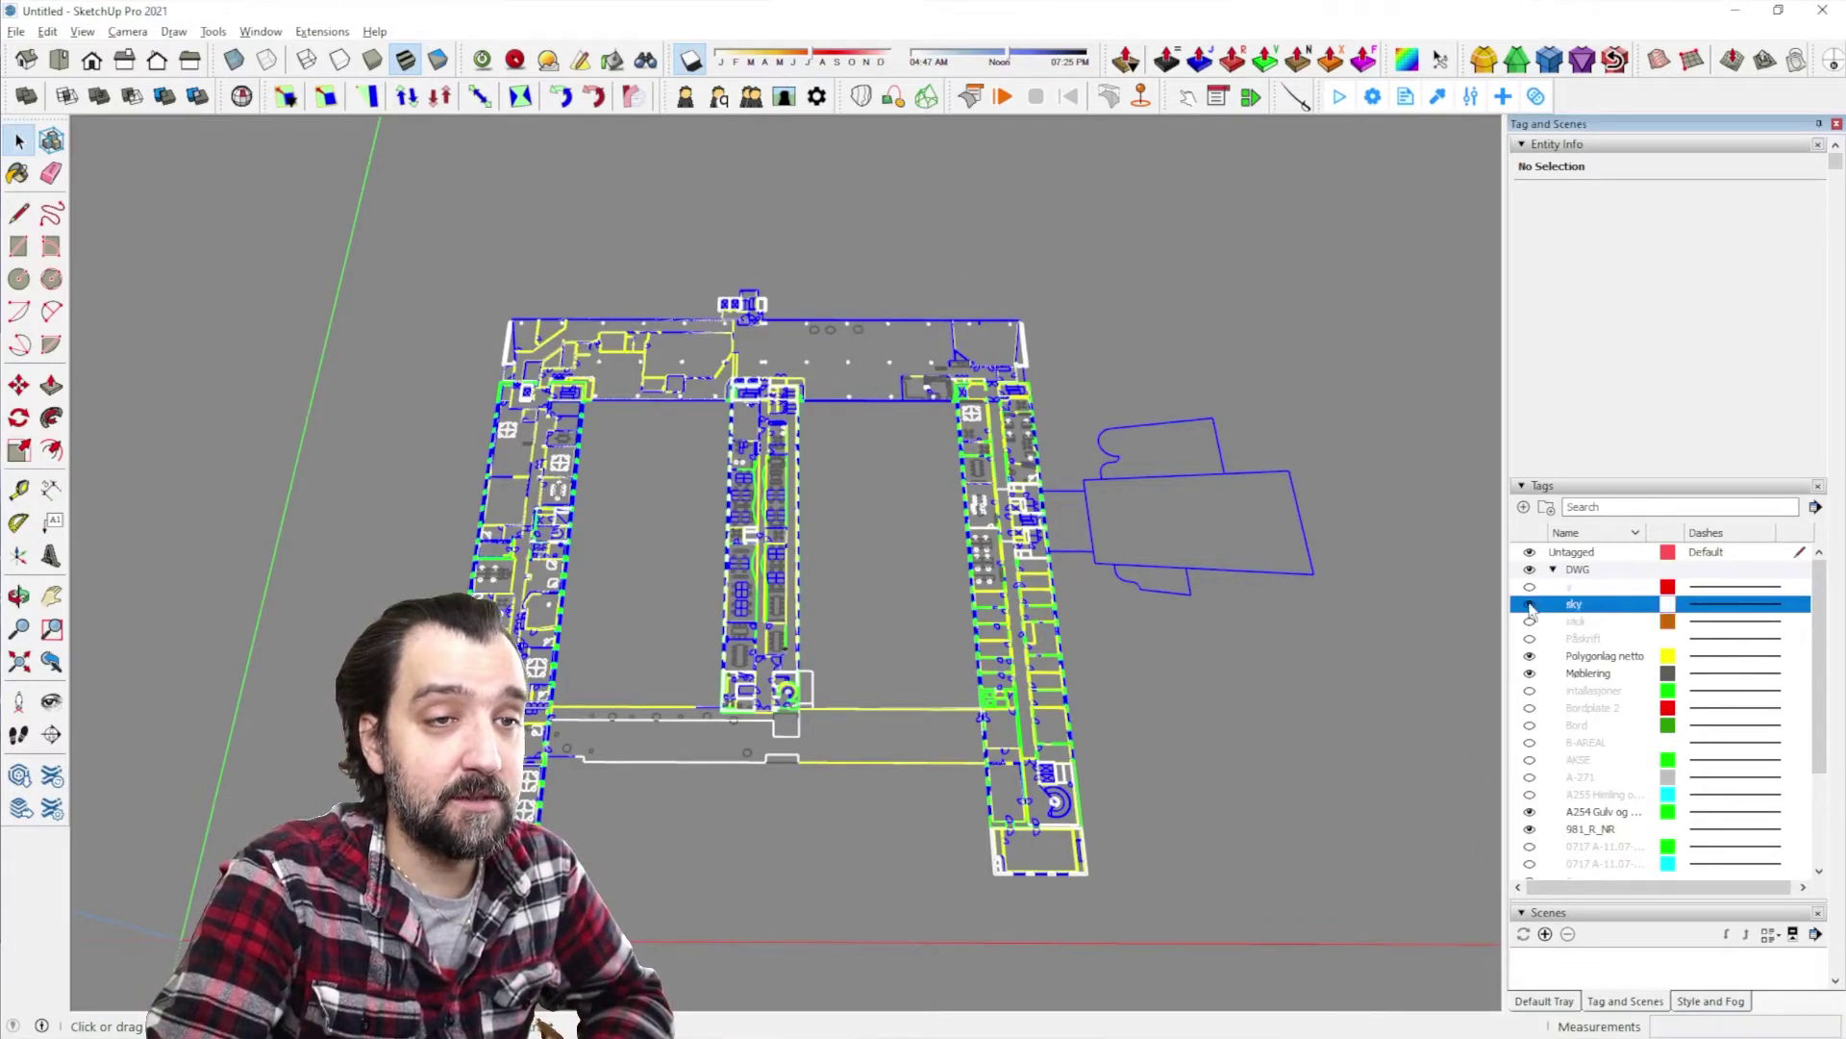
click(1531, 588)
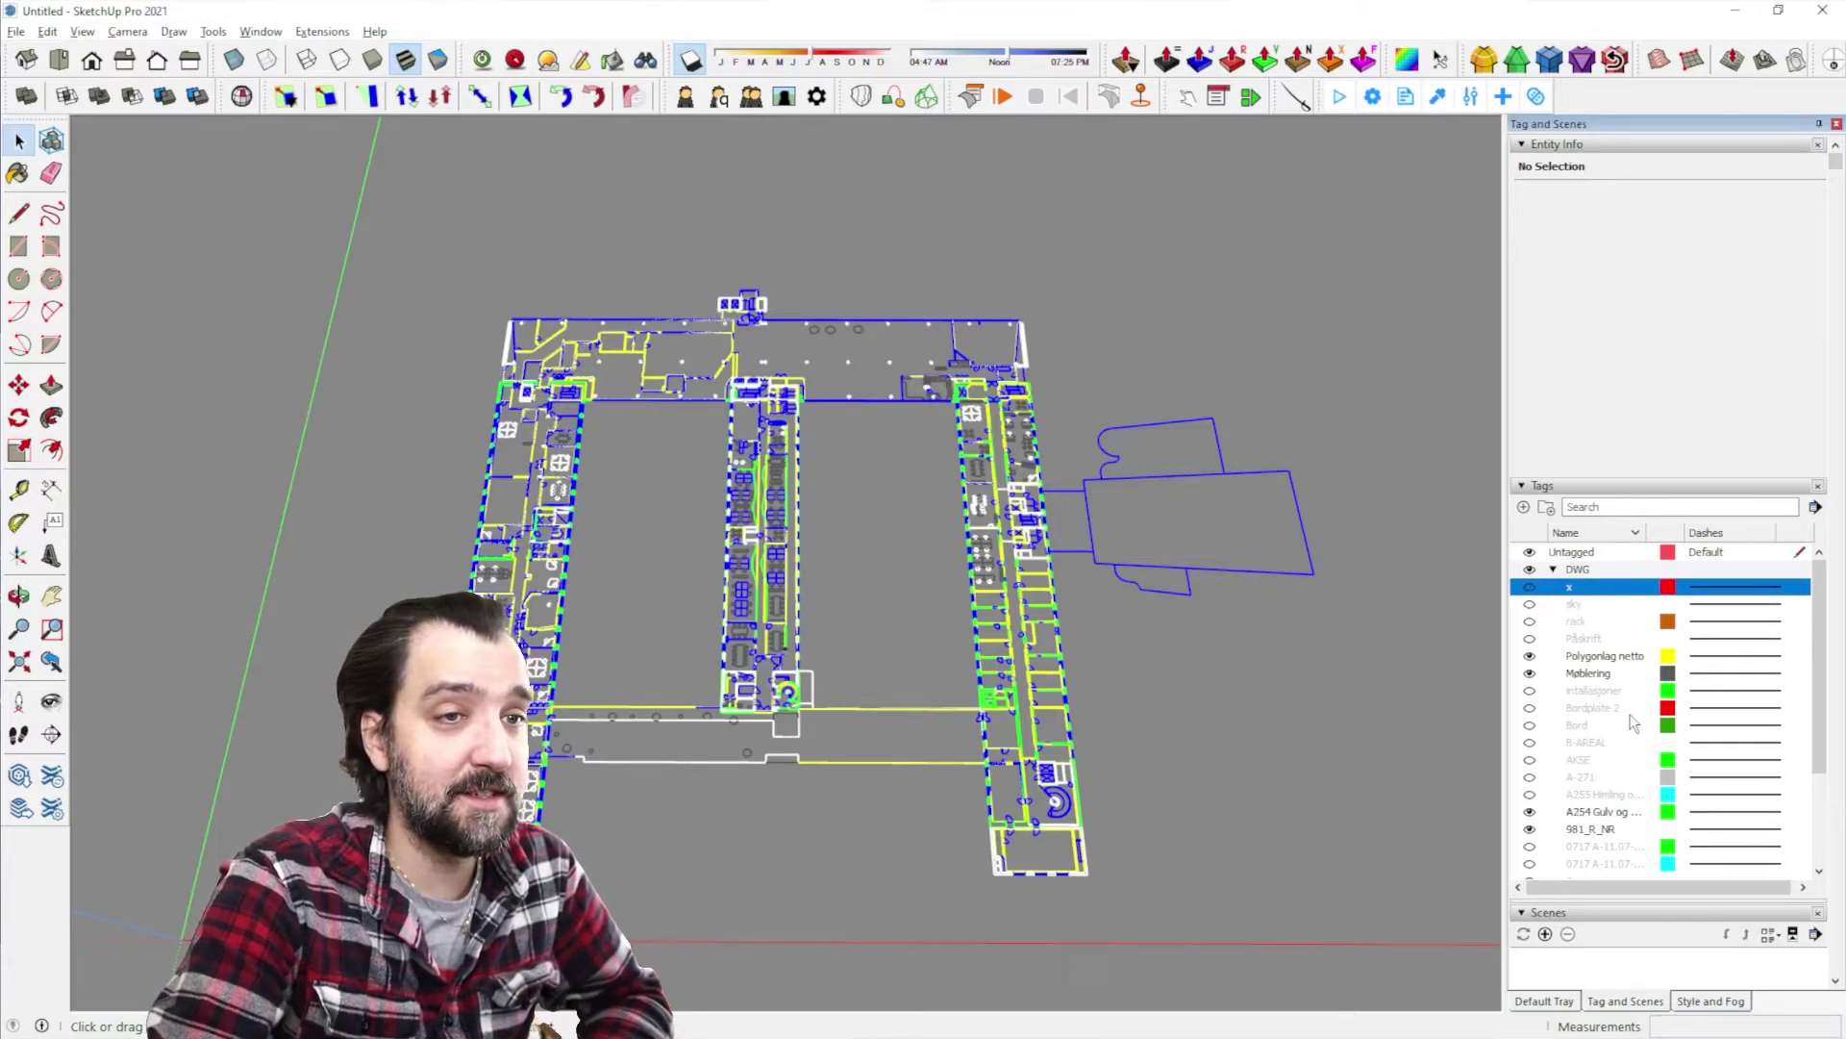
Collapse the DWG tag folder and purge the unused tags
click(1552, 569)
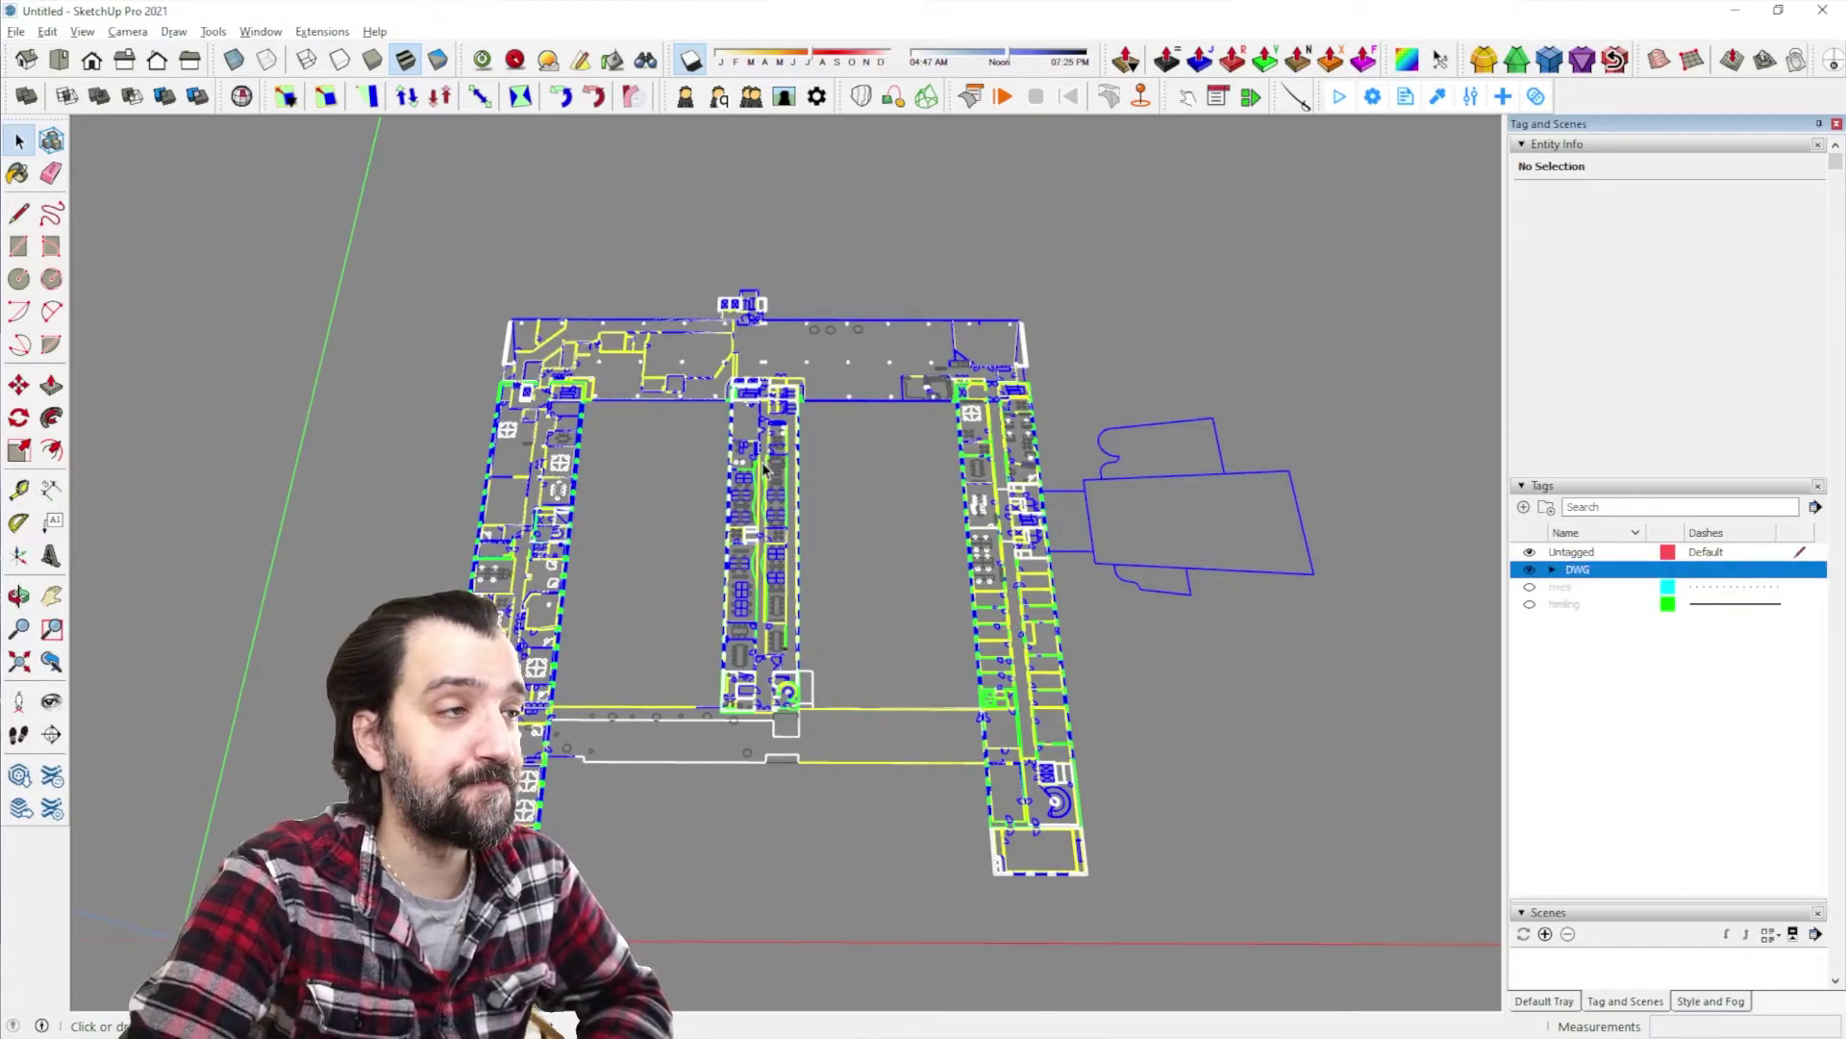
click(1815, 508)
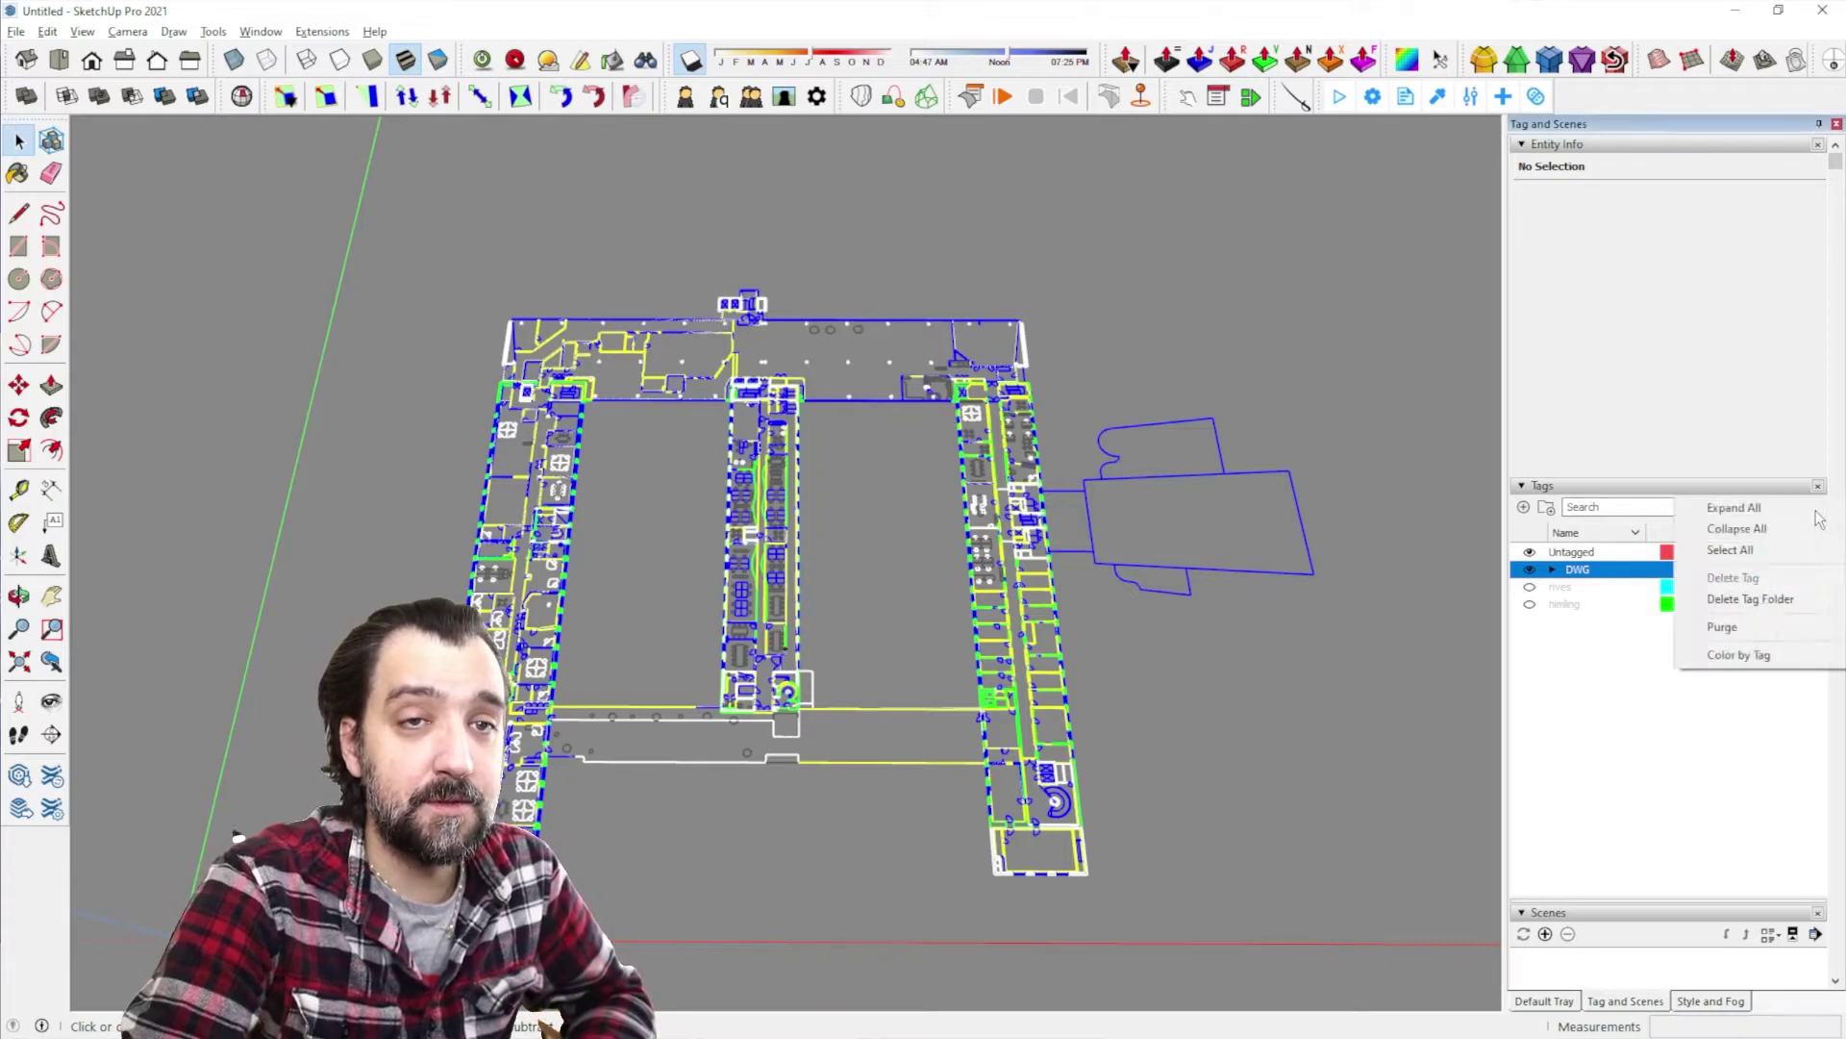
click(1721, 627)
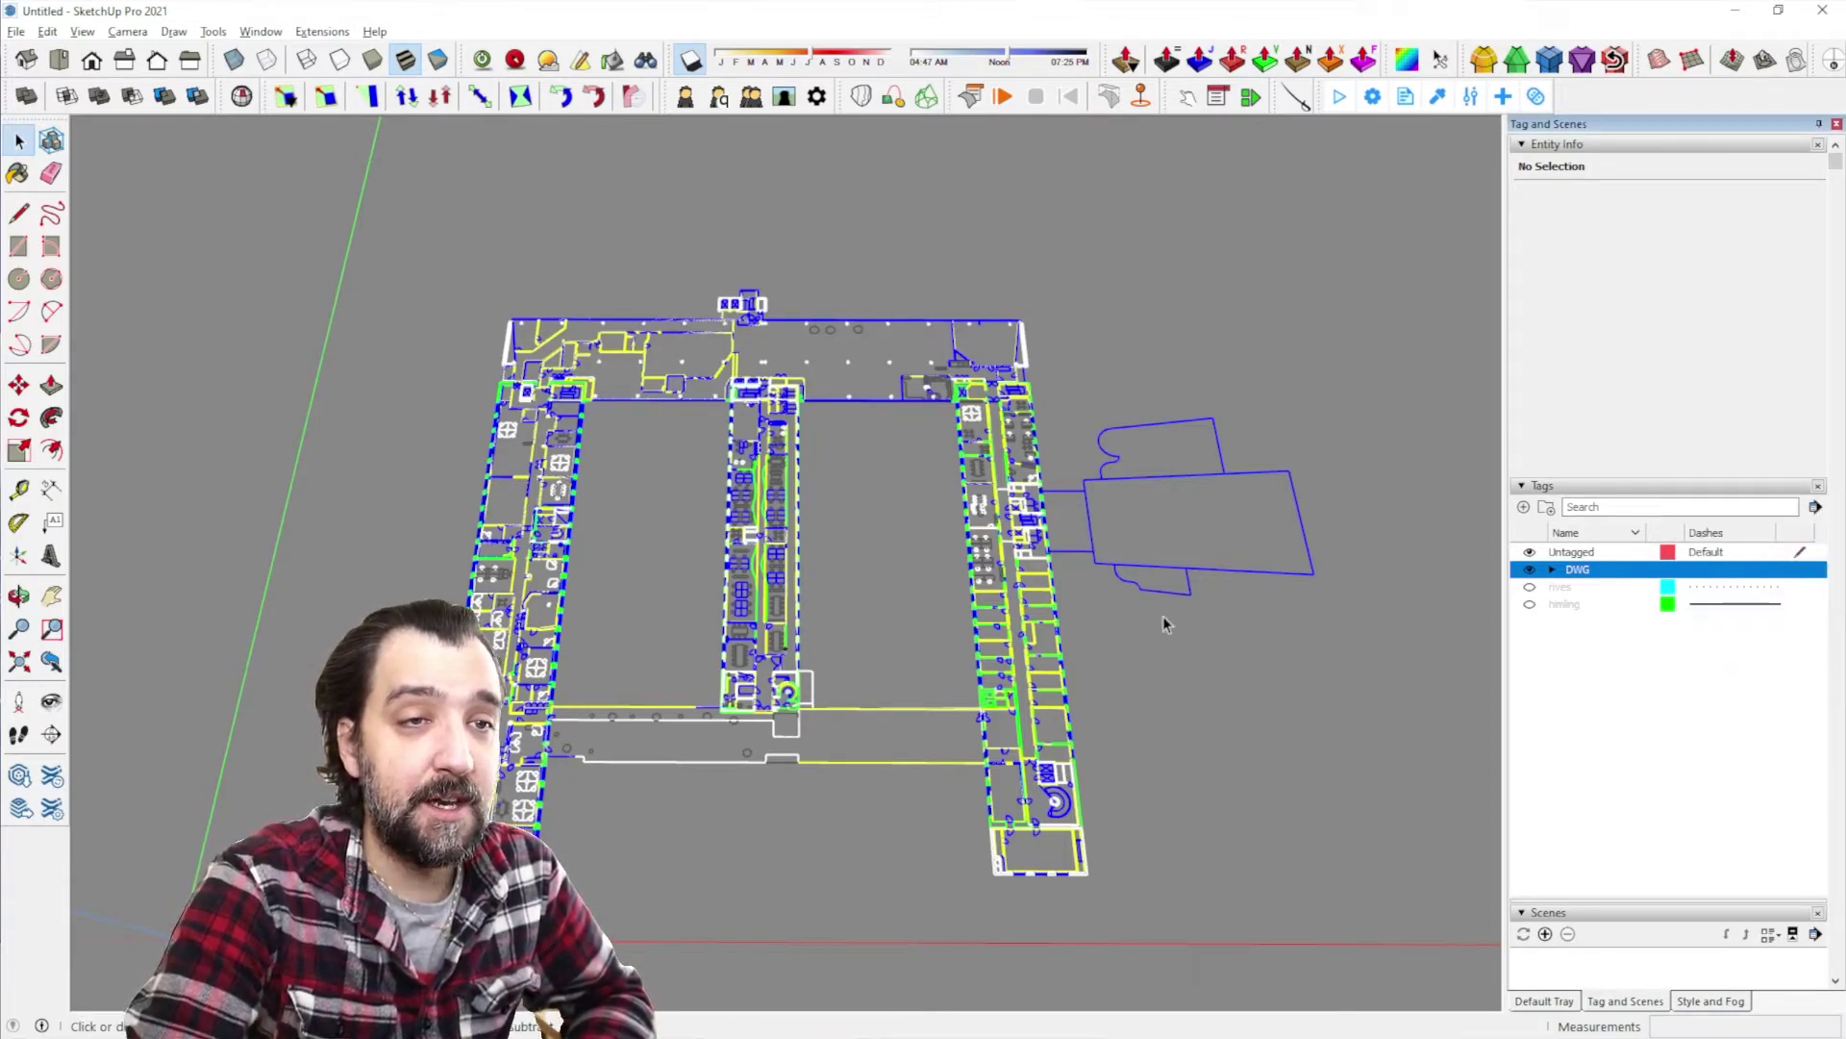
Move the loose rives and himling tags into the DWG folder and collapse it
click(1553, 571)
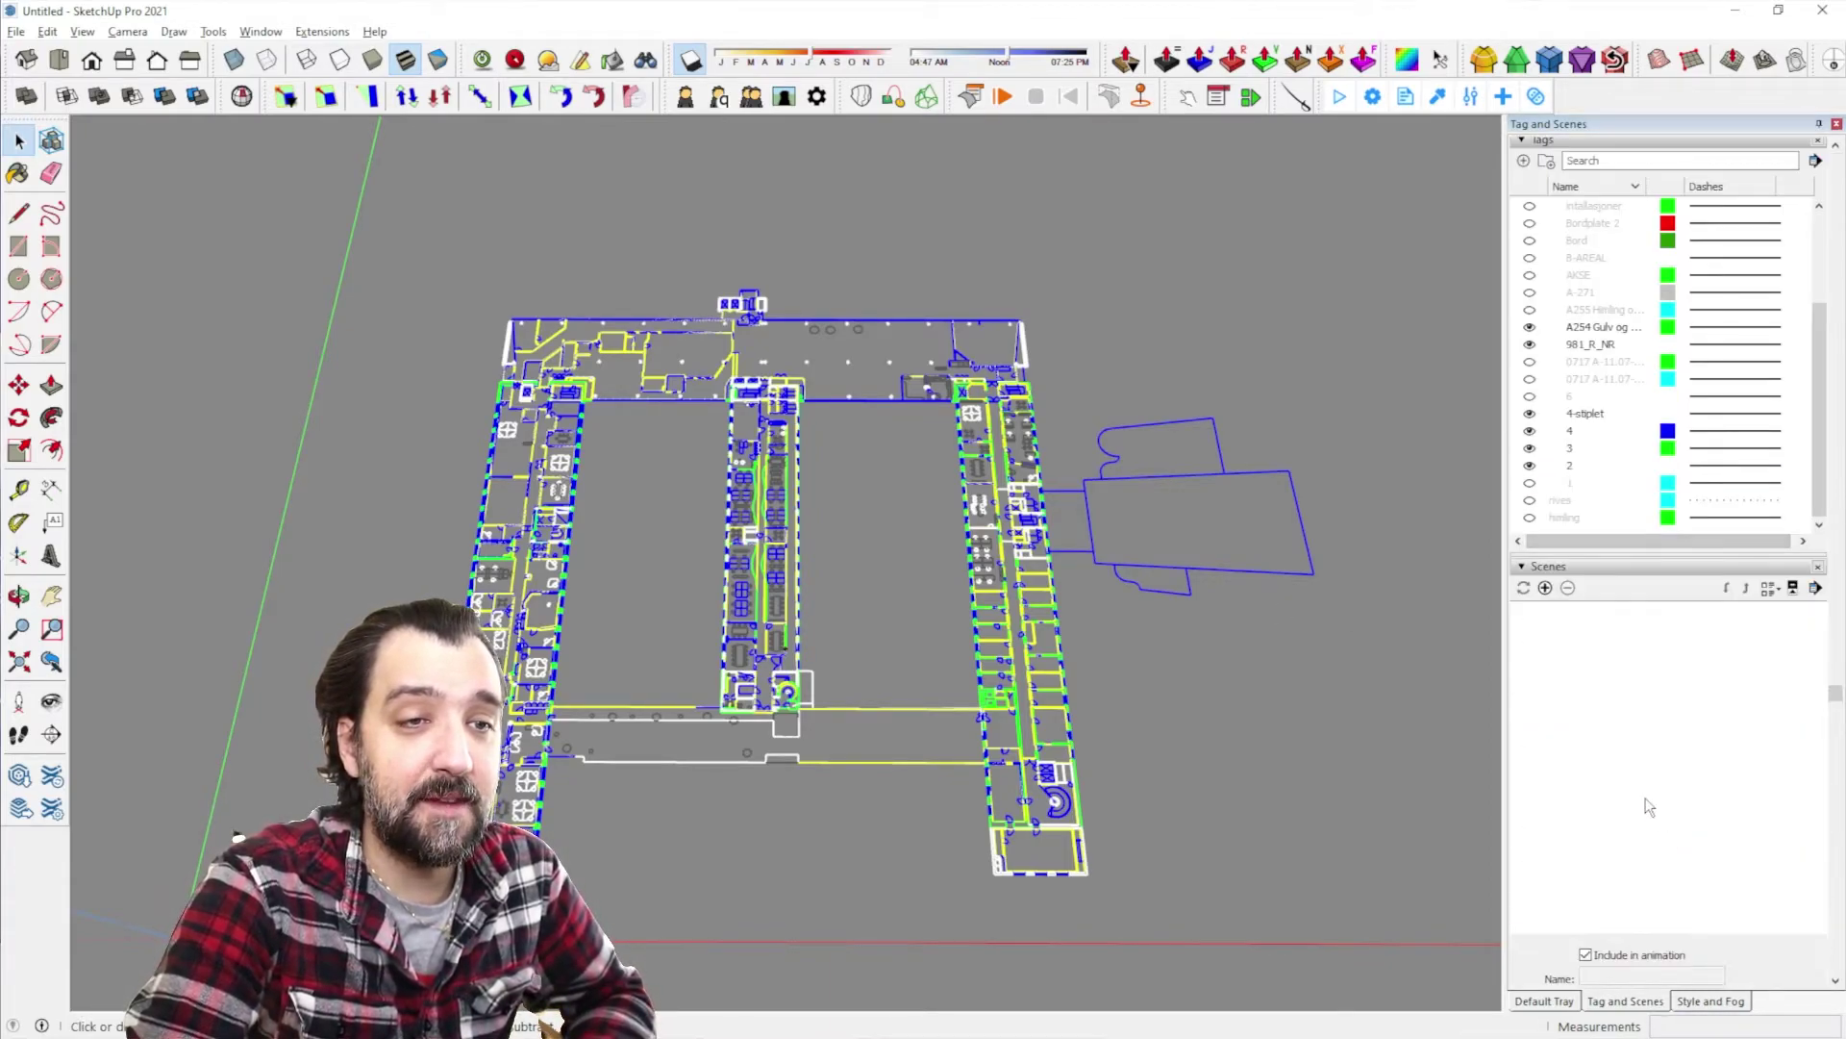
scroll(1638, 630, up, 1)
click(1553, 570)
click(1567, 585)
shift+click(1573, 603)
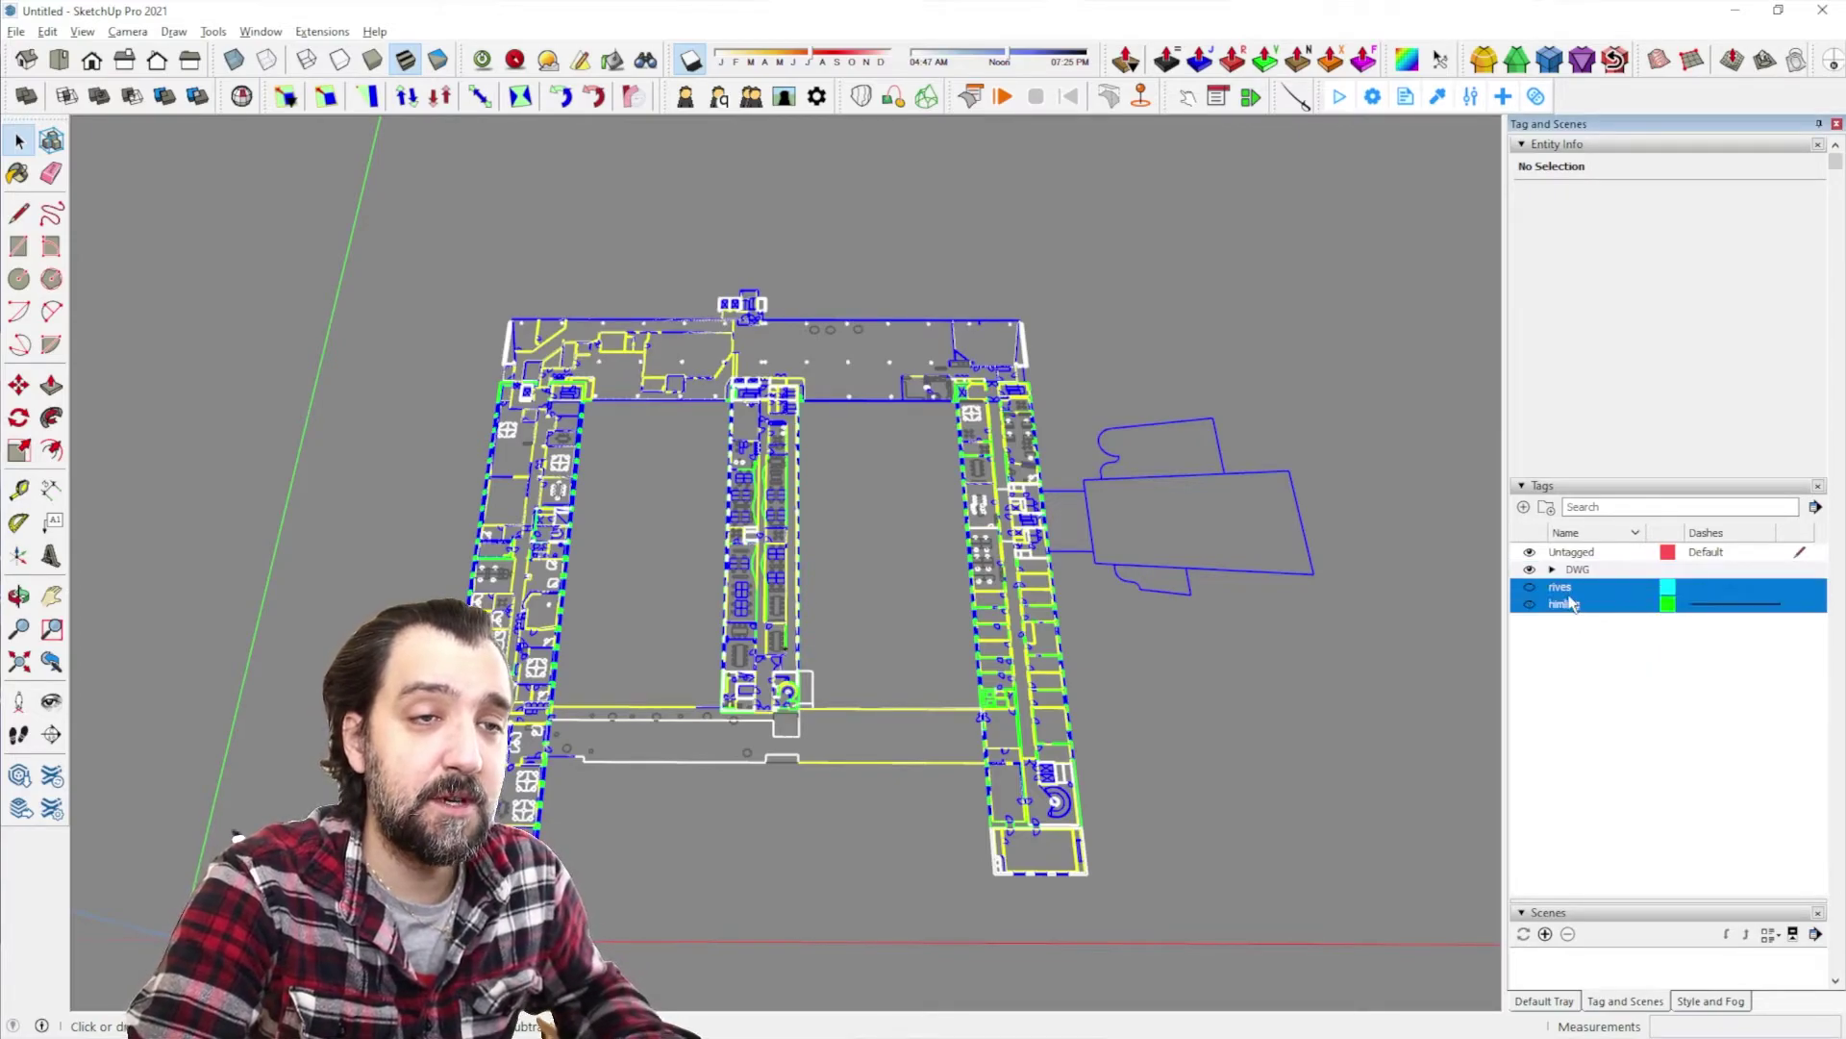
drag(1569, 598, 1577, 576)
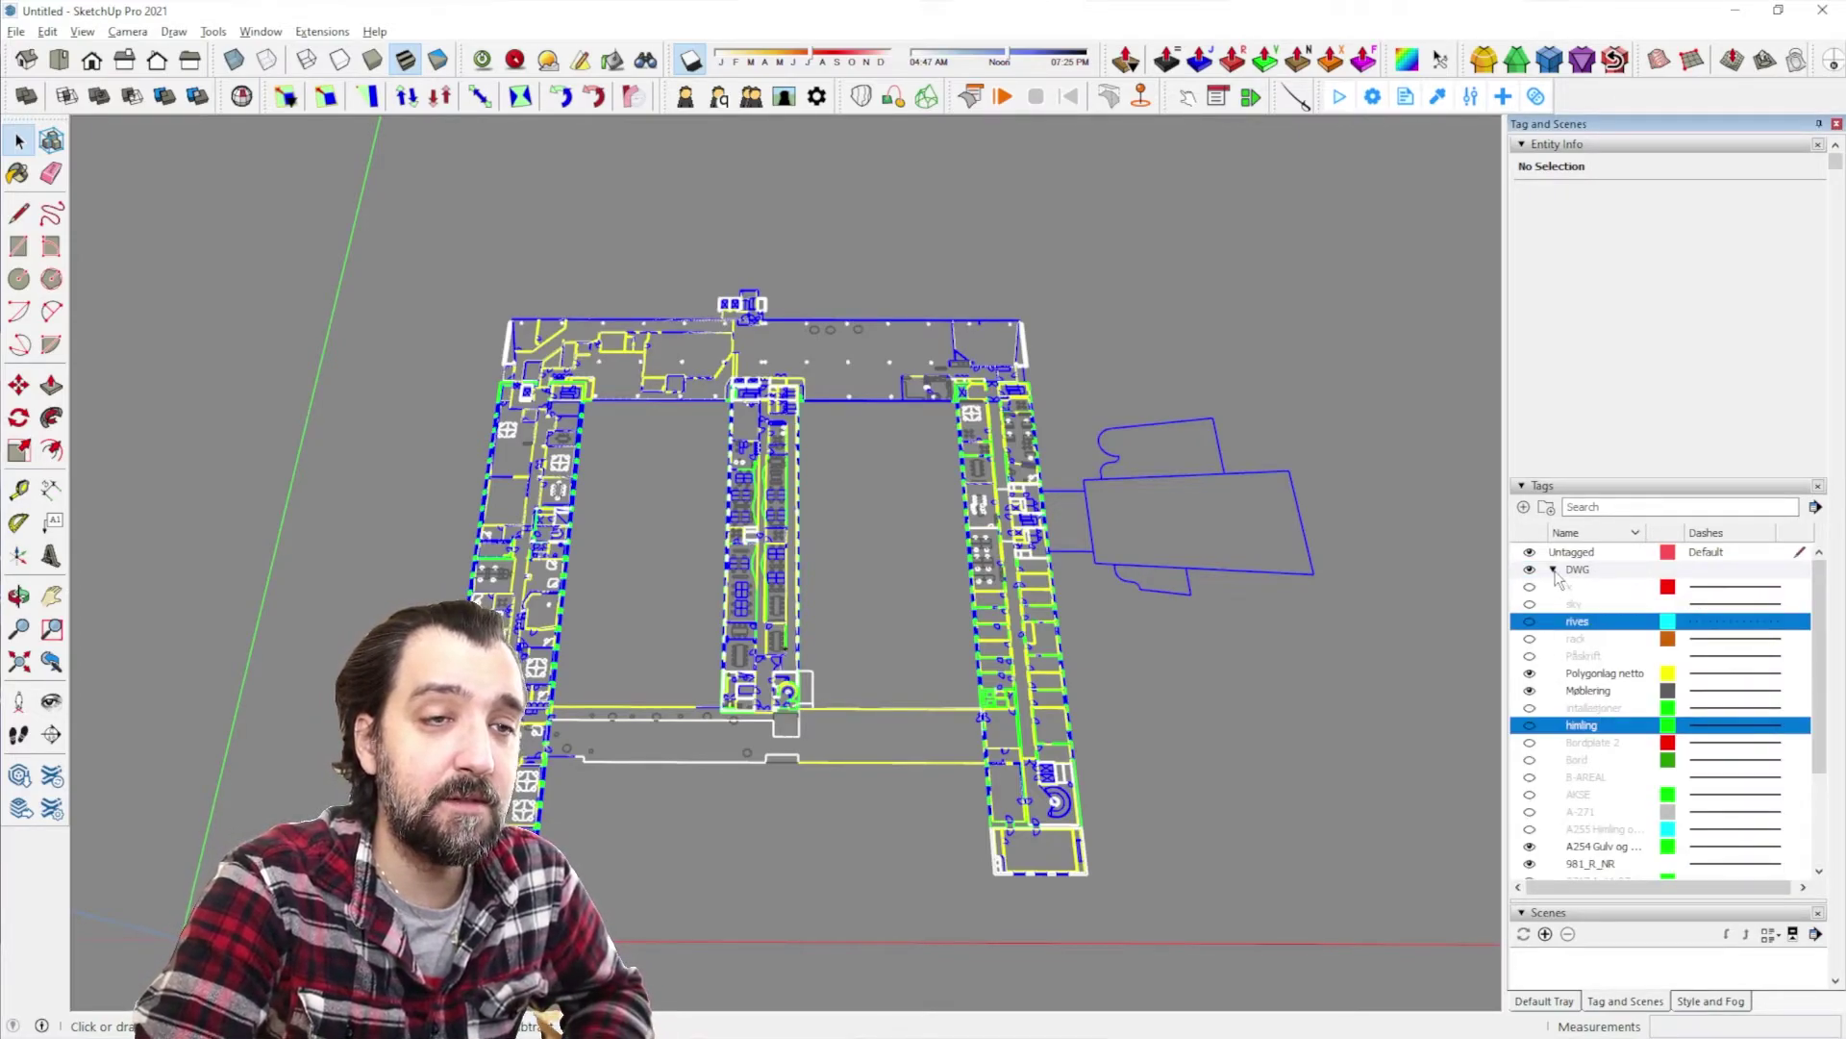
click(1554, 569)
Move the K4ETG.dwg plan component from a wall corner on the inner courtyard facade to the model origin
middle_drag(1046, 678, 539, 523)
scroll(835, 407, up, 3)
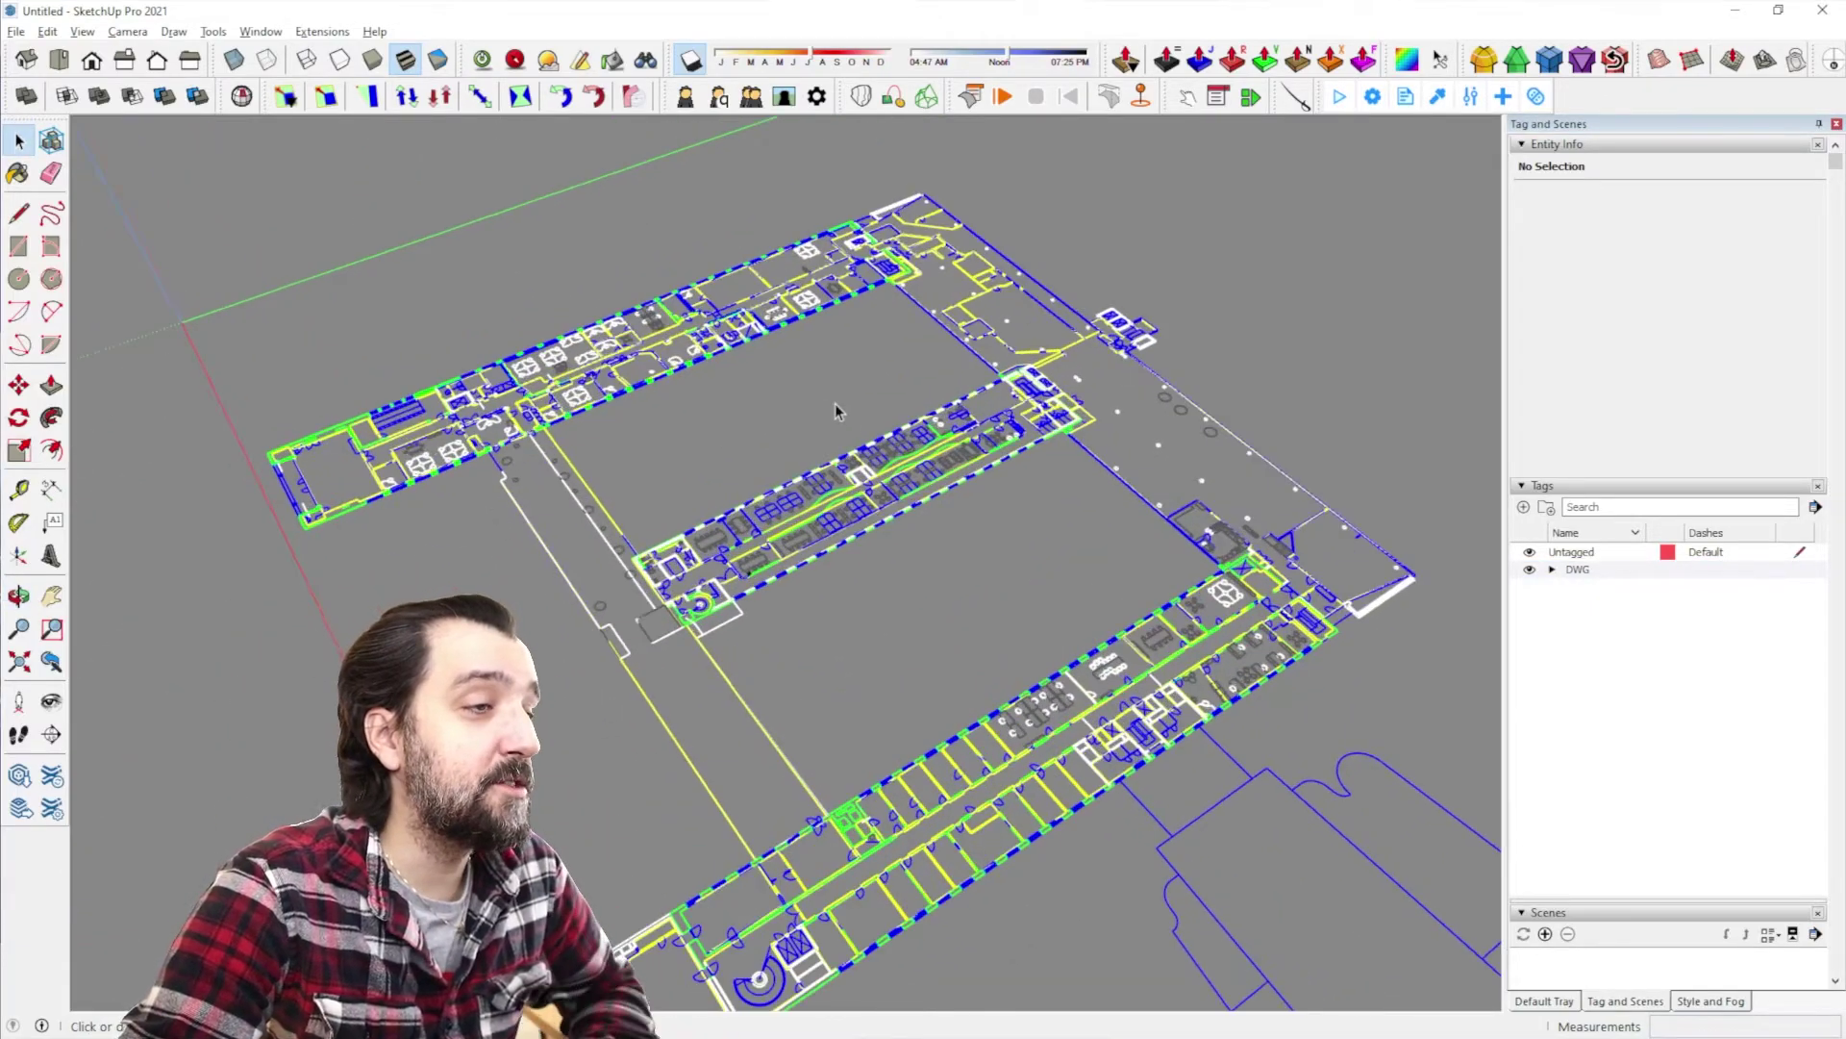
middle_drag(873, 445, 960, 651)
scroll(959, 651, down, 10)
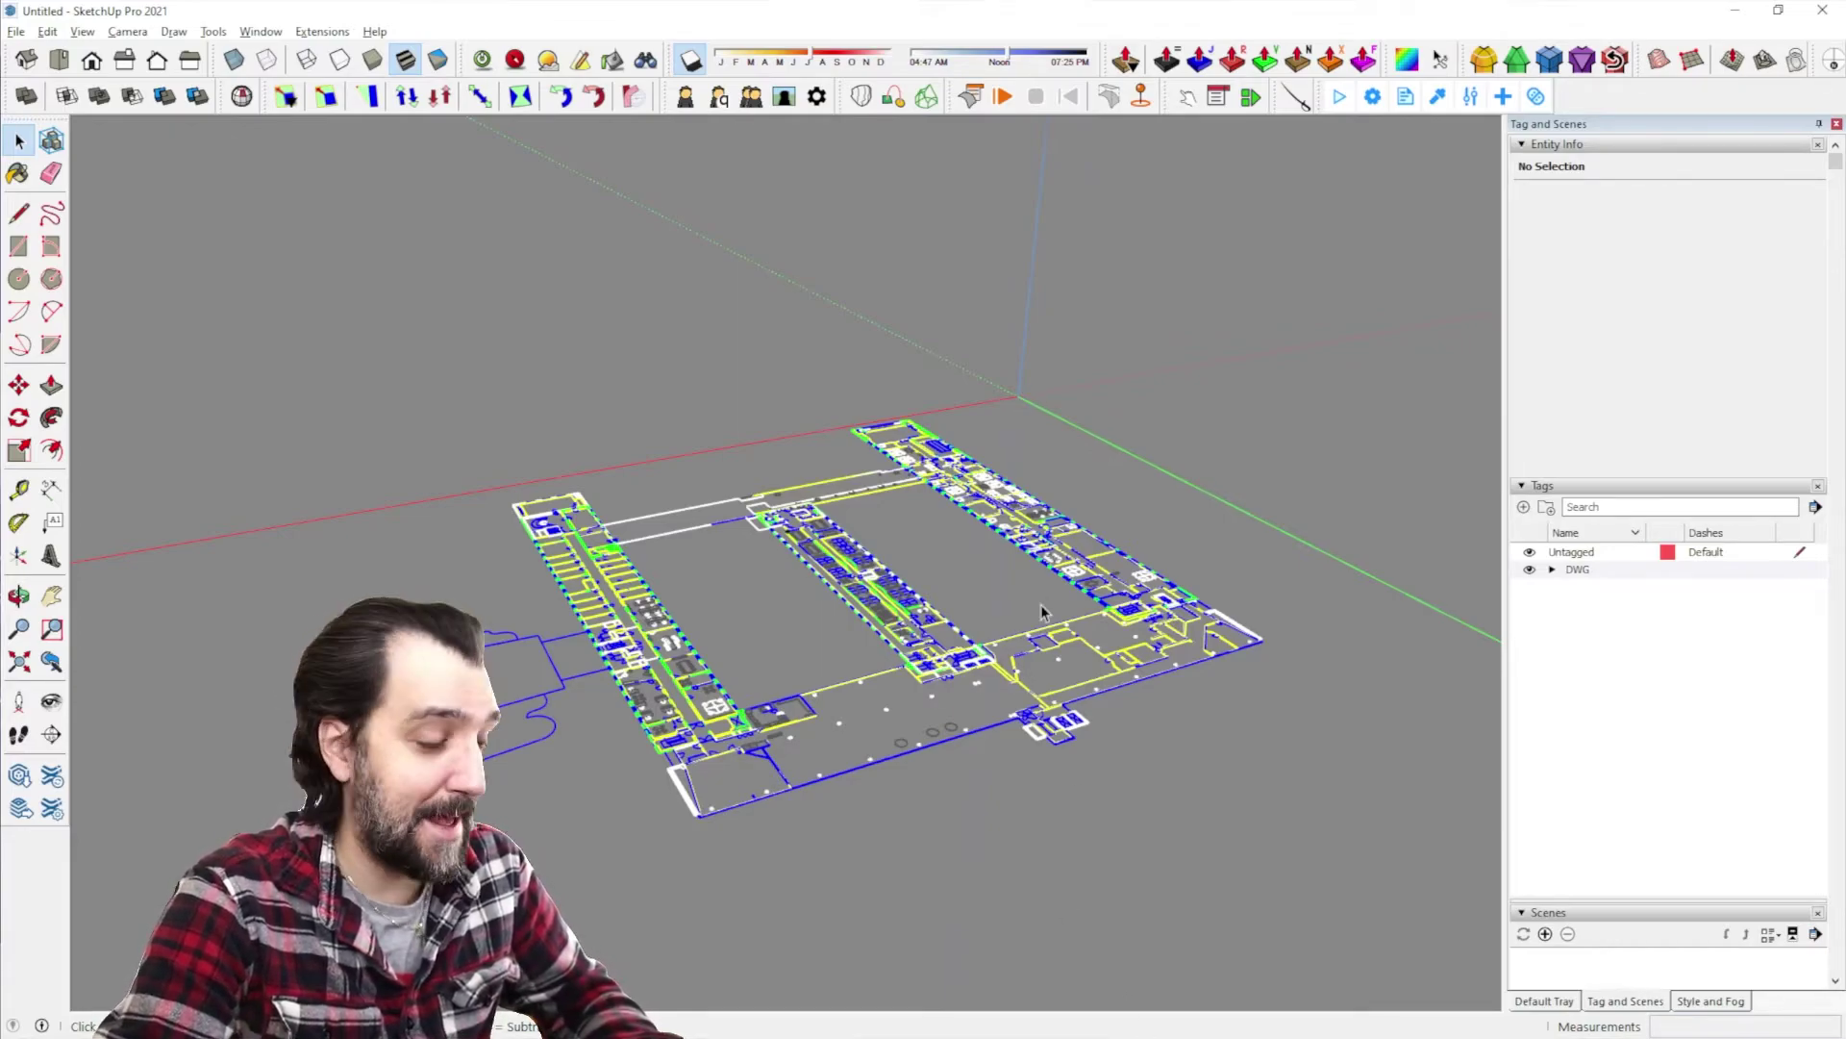
key(m)
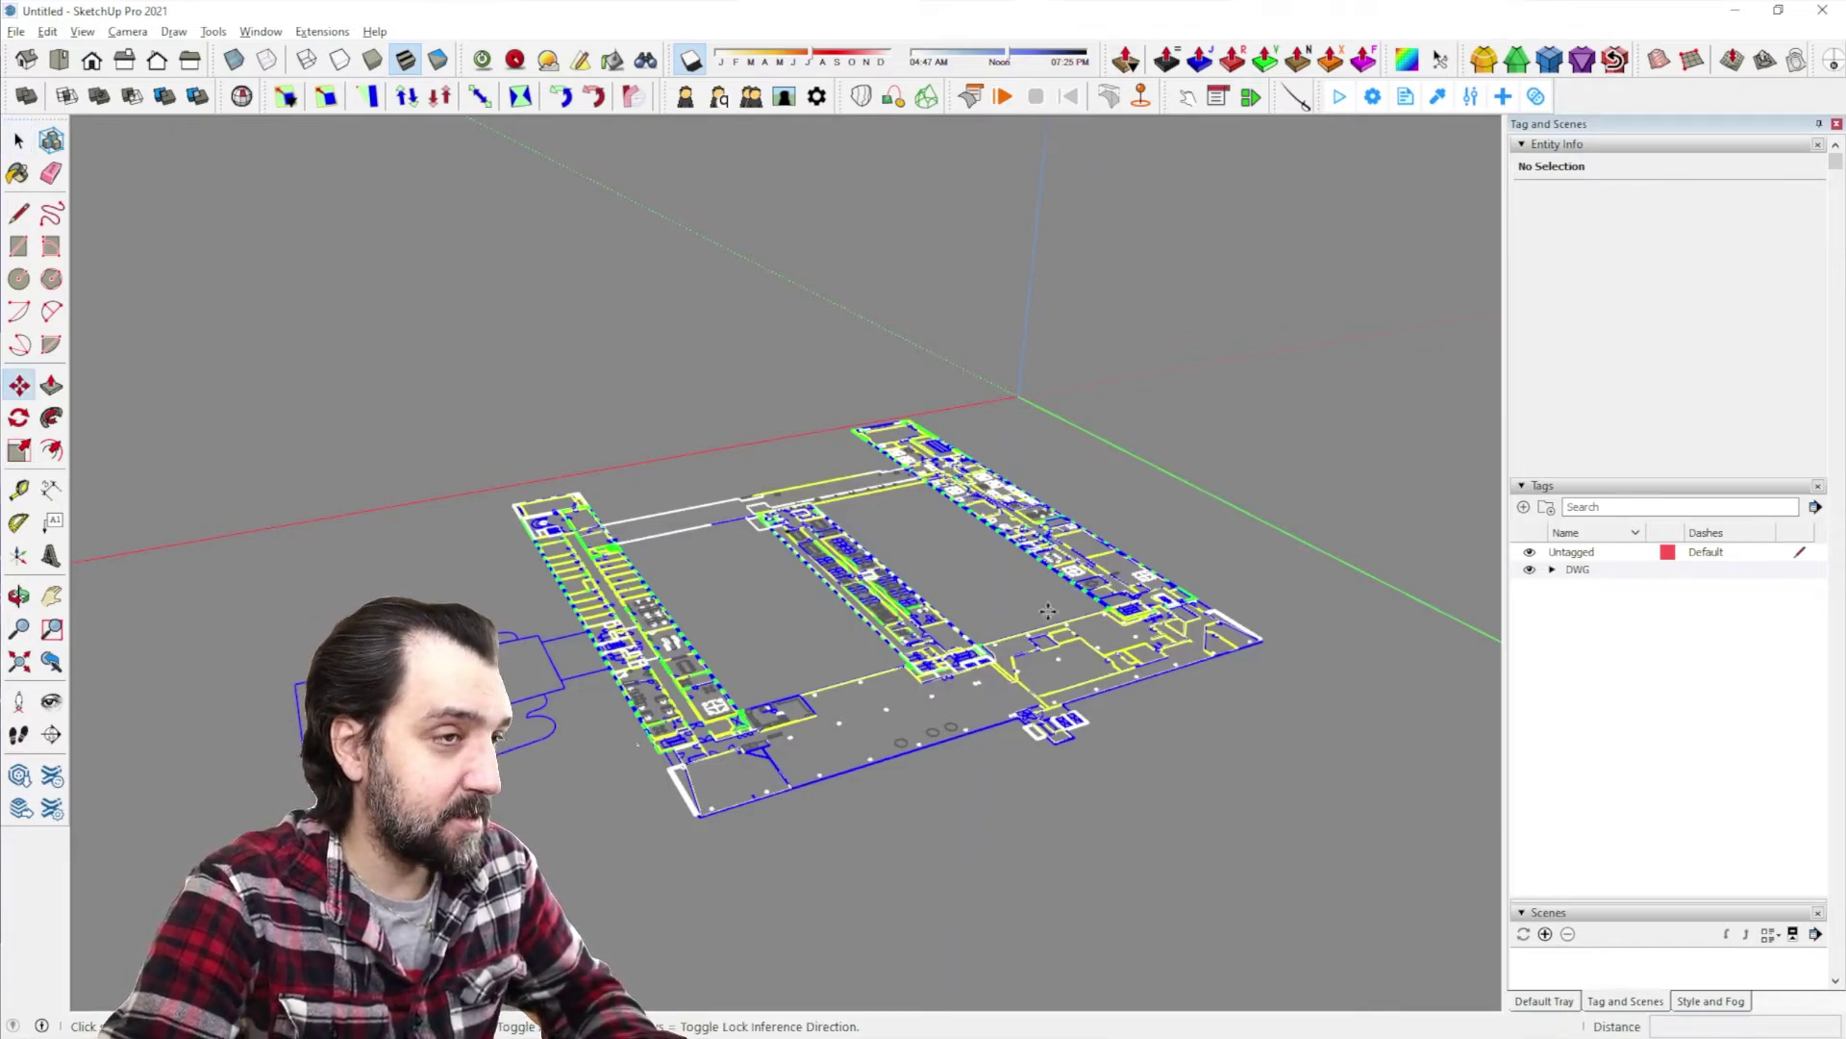
click(990, 664)
scroll(817, 769, up, 4)
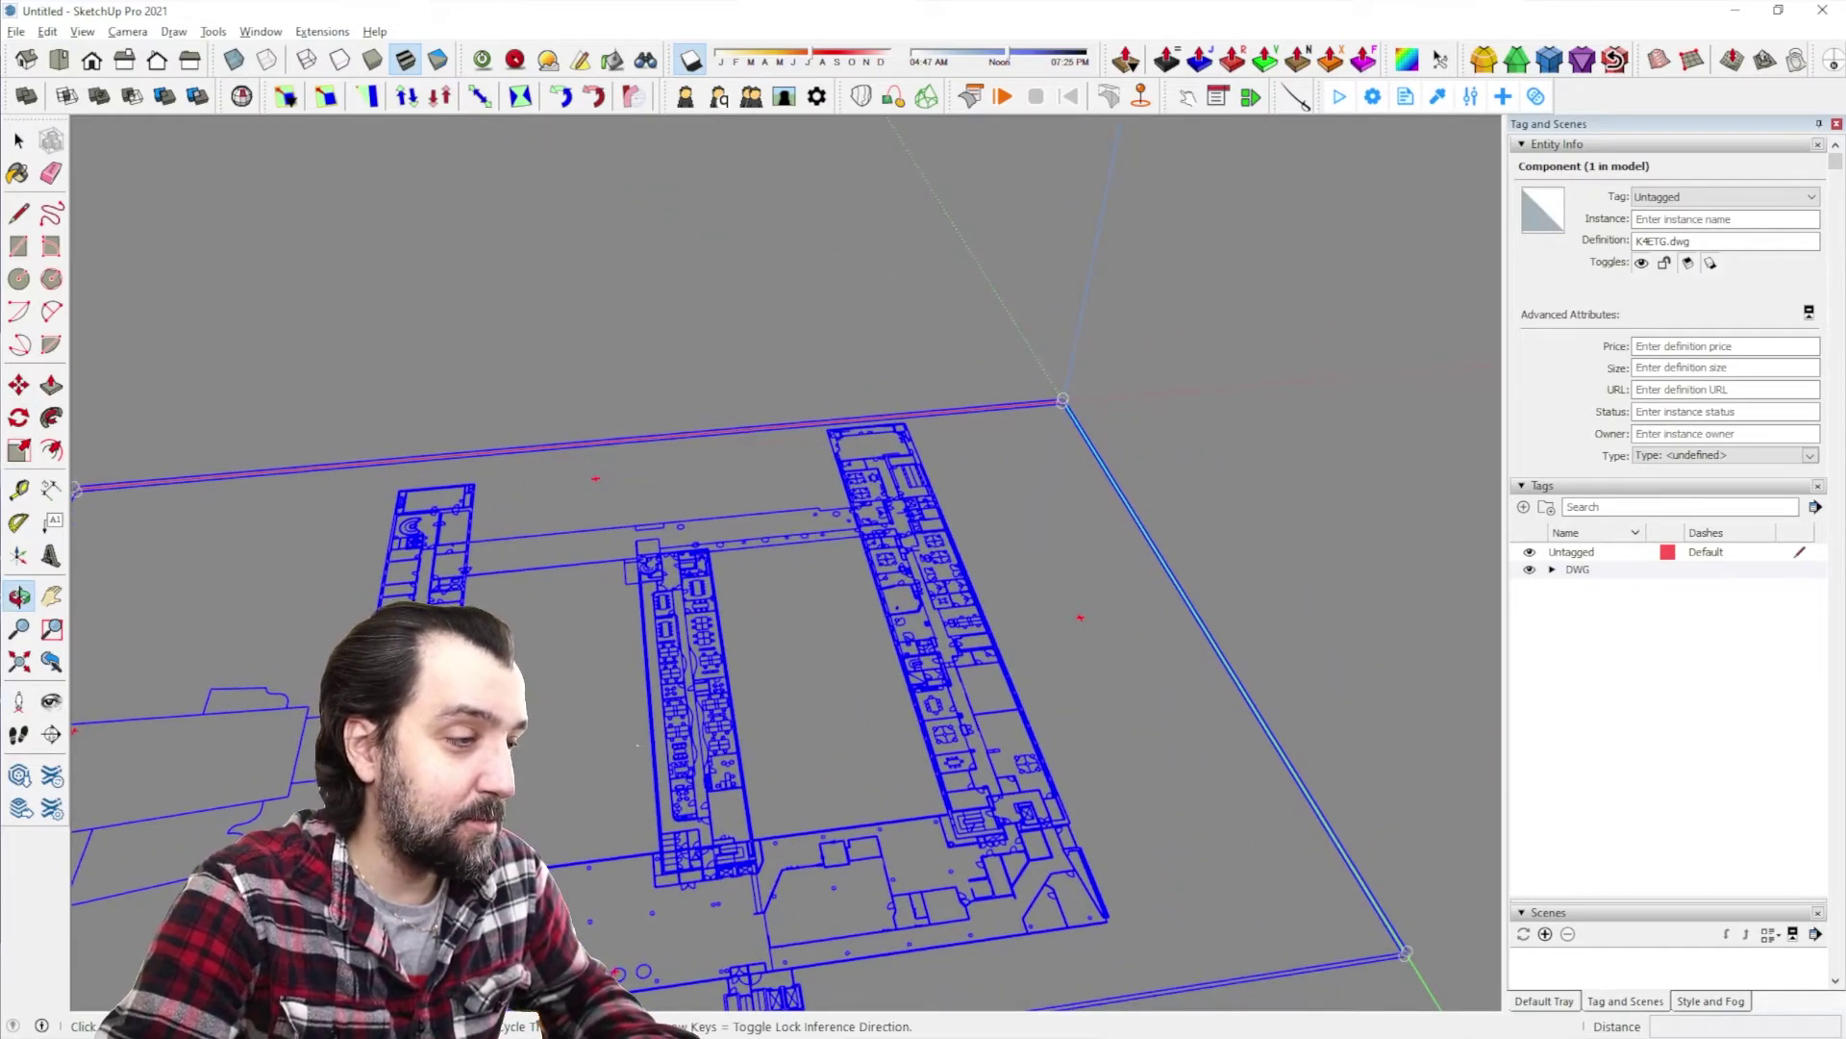
scroll(519, 904, up, 2)
shift+middle_drag(854, 947, 712, 731)
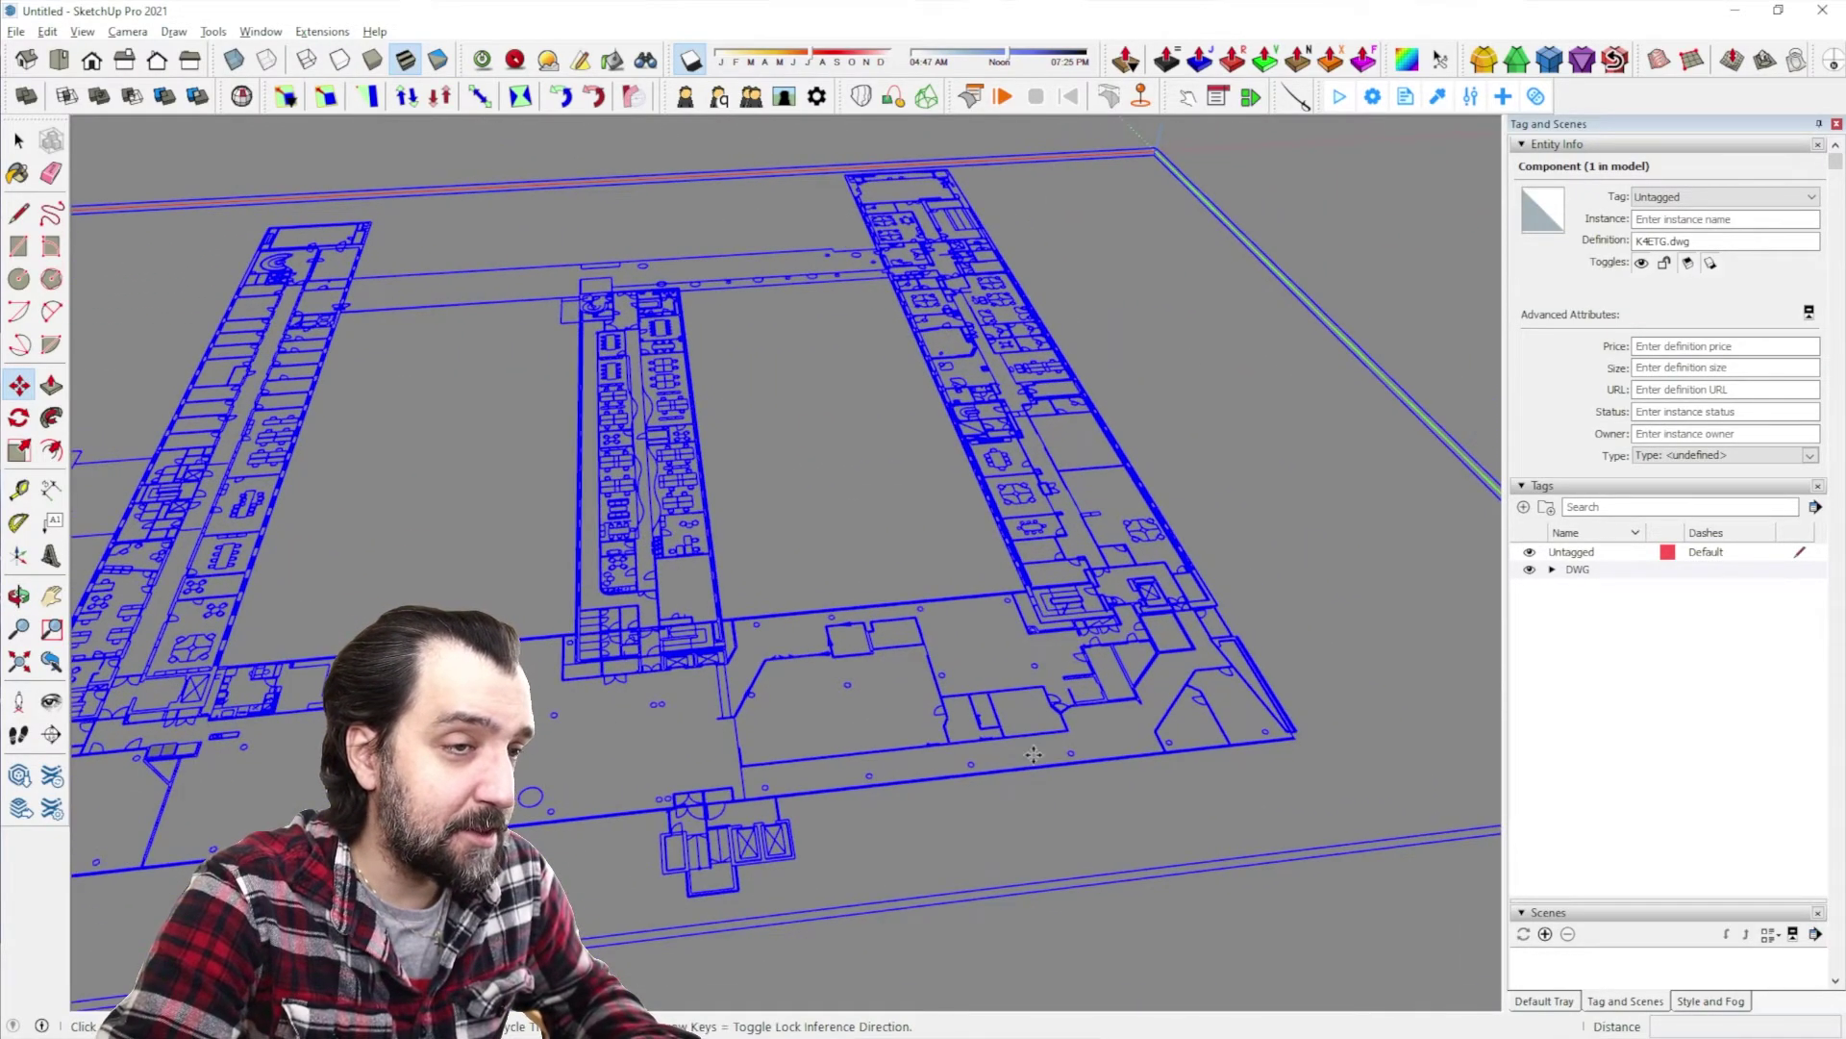
click(1011, 595)
shift+middle_drag(981, 446, 1013, 891)
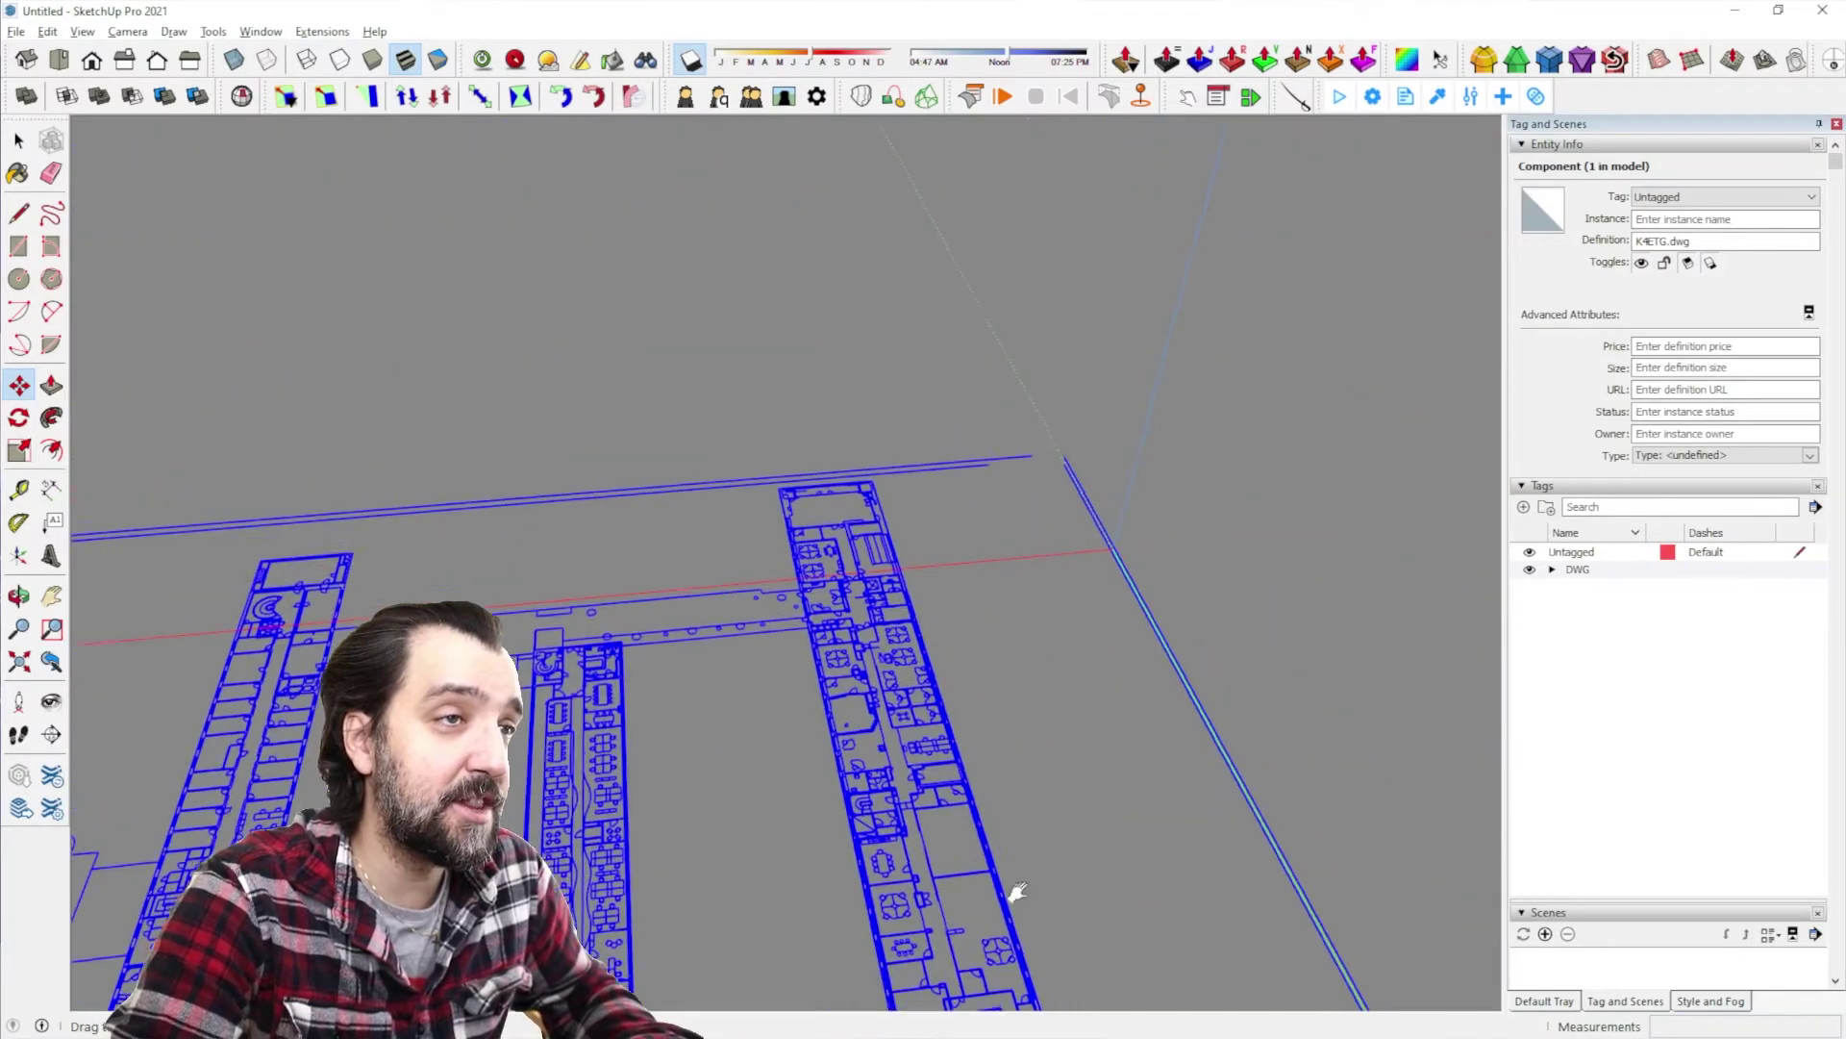
scroll(1115, 545, down, 3)
click(1124, 539)
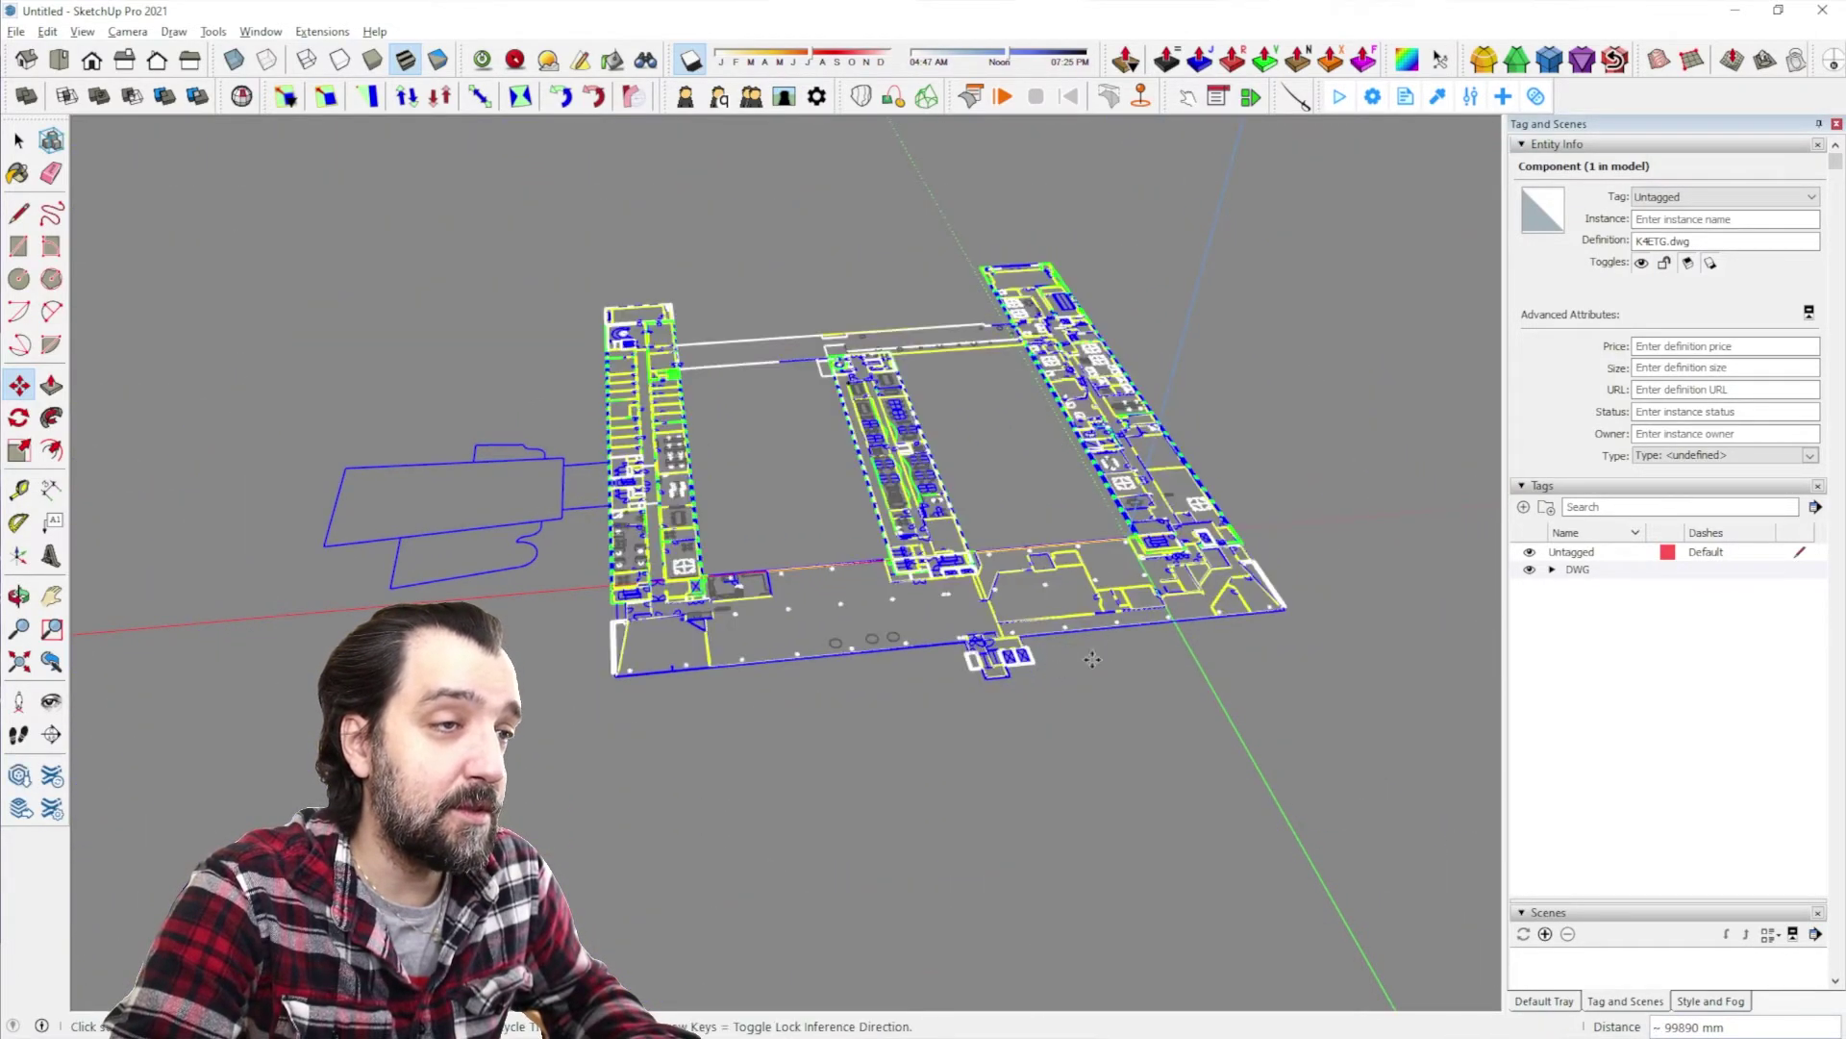
Examine the plan's position relative to the model axes from several angles and clear the selection
shift+middle_drag(1124, 540, 1480, 317)
scroll(980, 573, up, 2)
scroll(933, 625, up, 1)
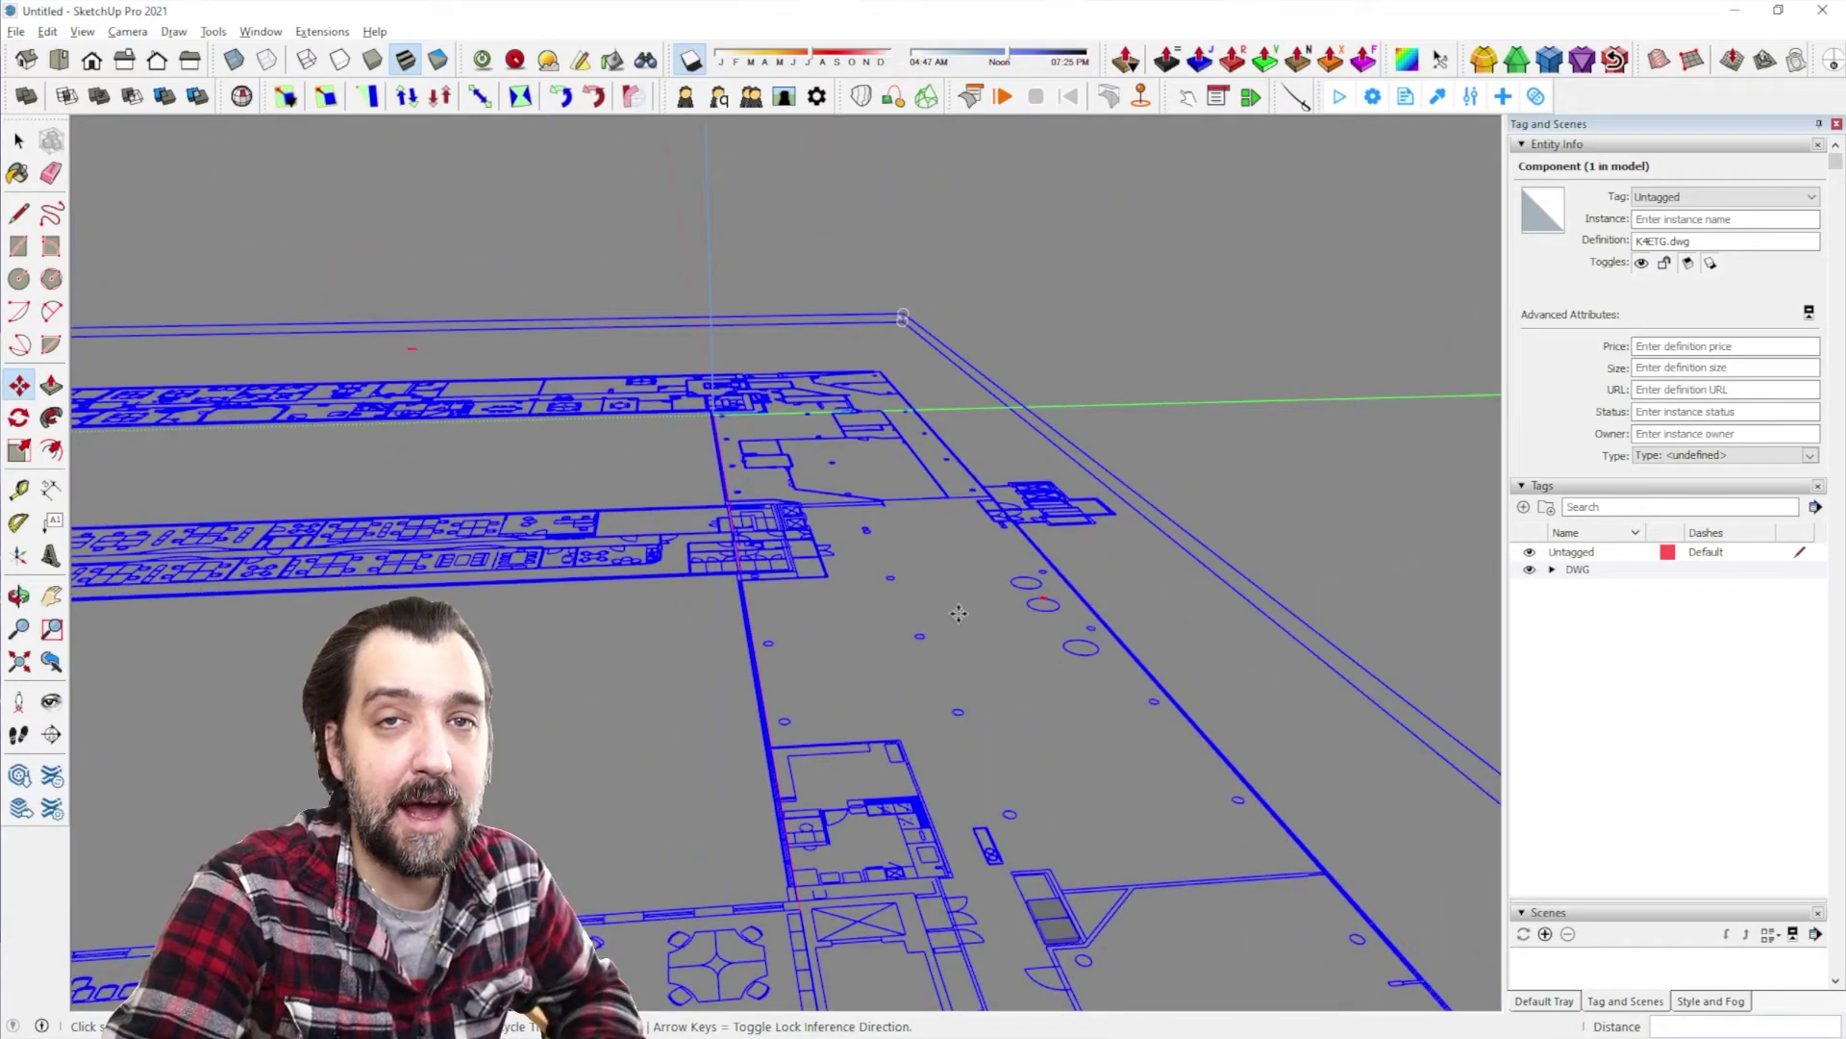
scroll(883, 586, down, 4)
scroll(883, 586, up, 2)
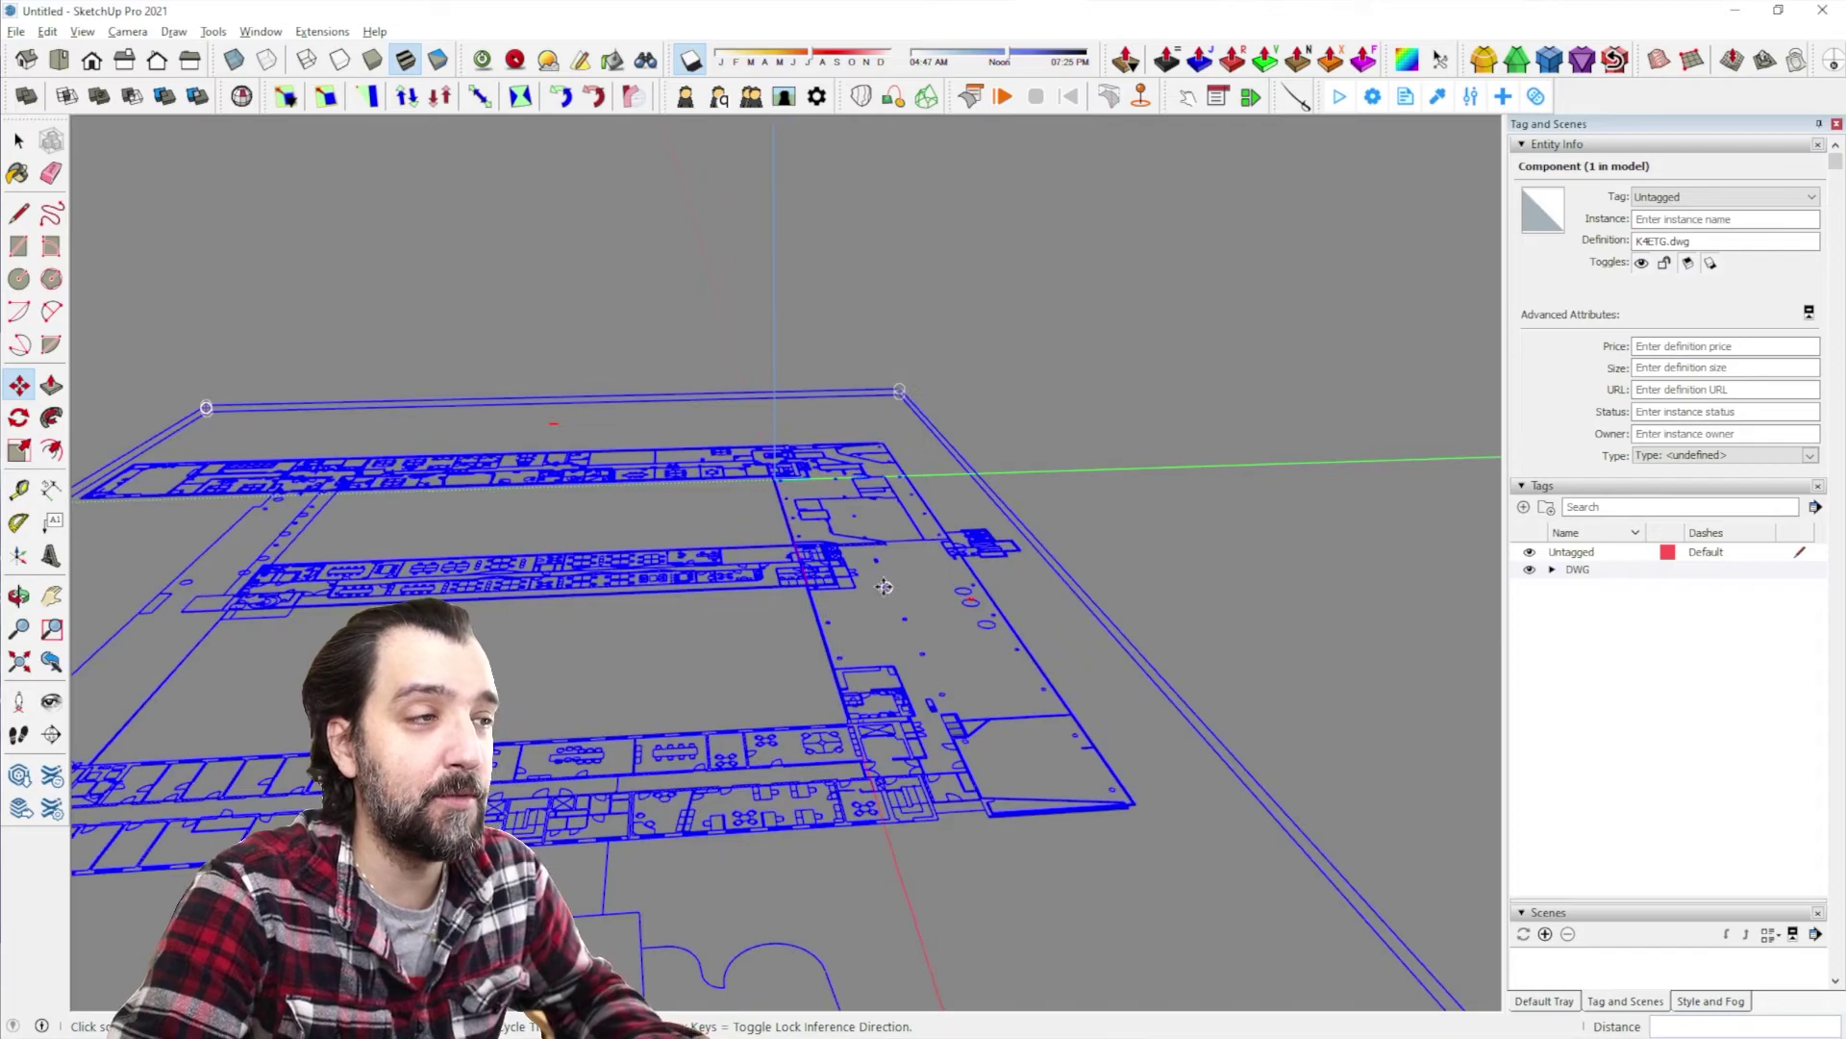
key(space)
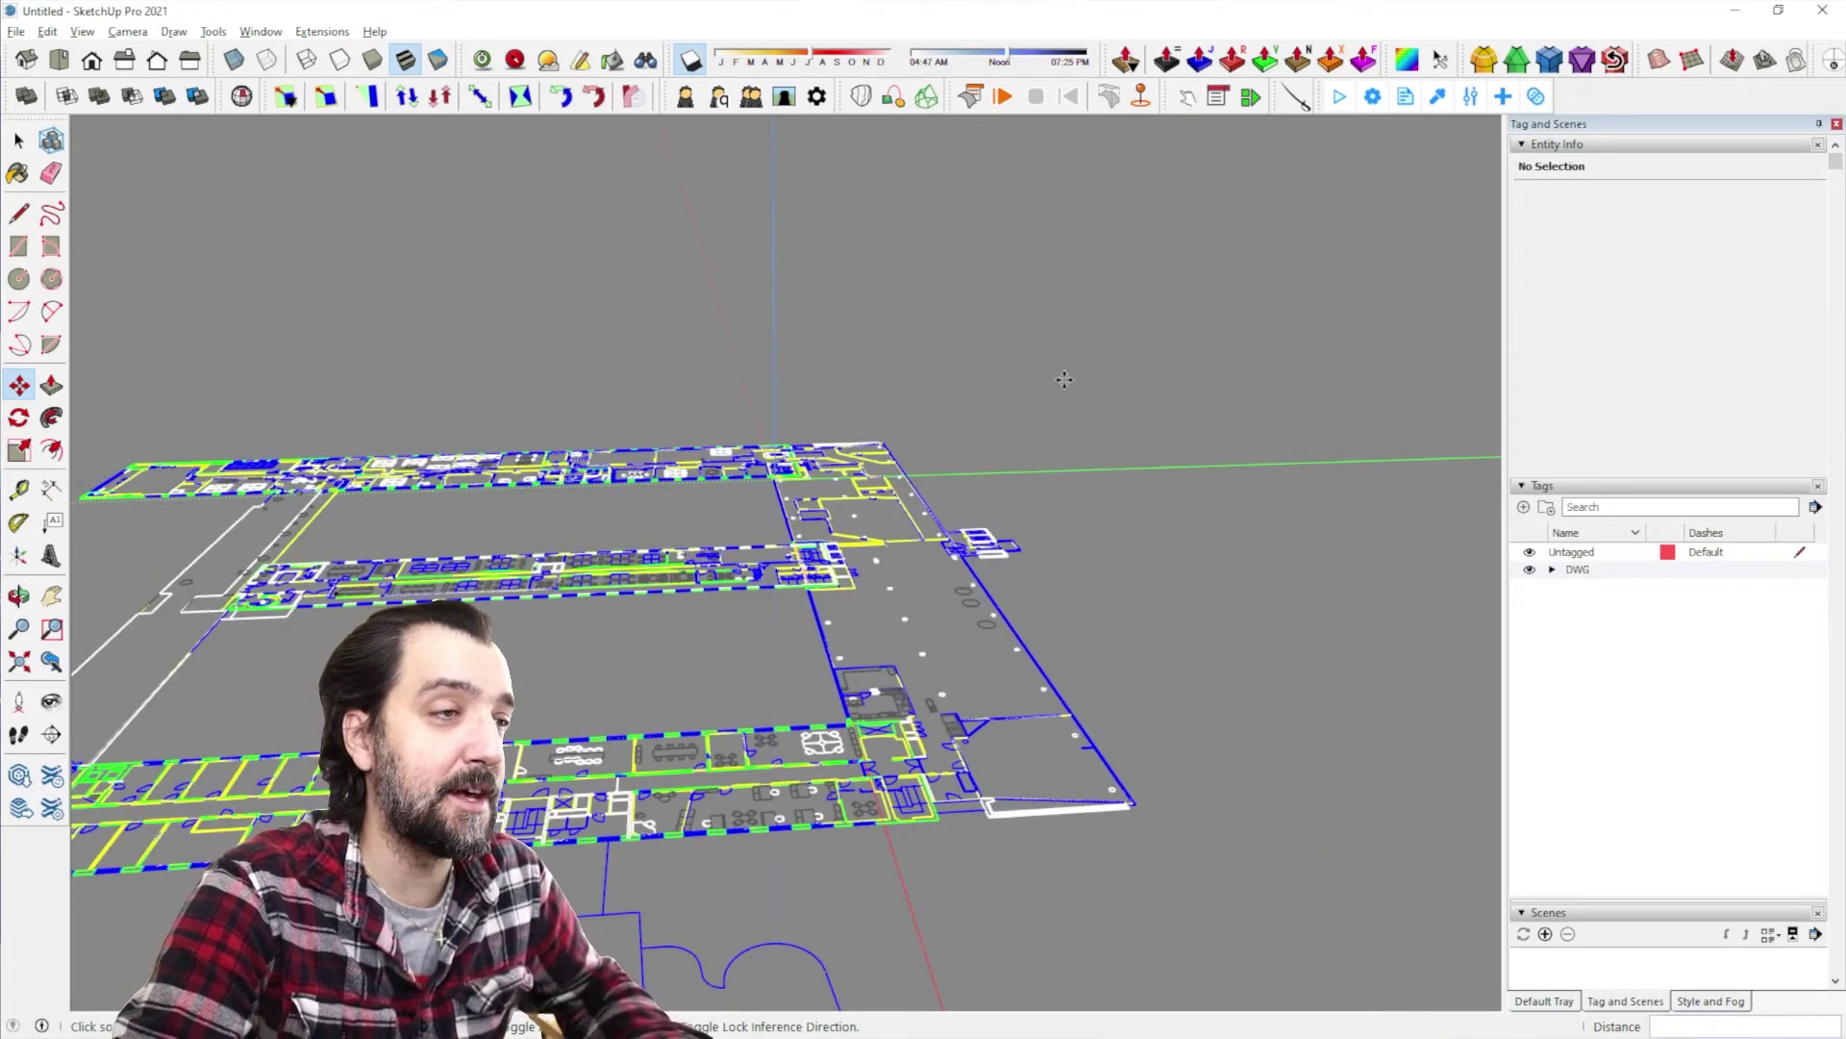
middle_drag(1036, 426, 309, 642)
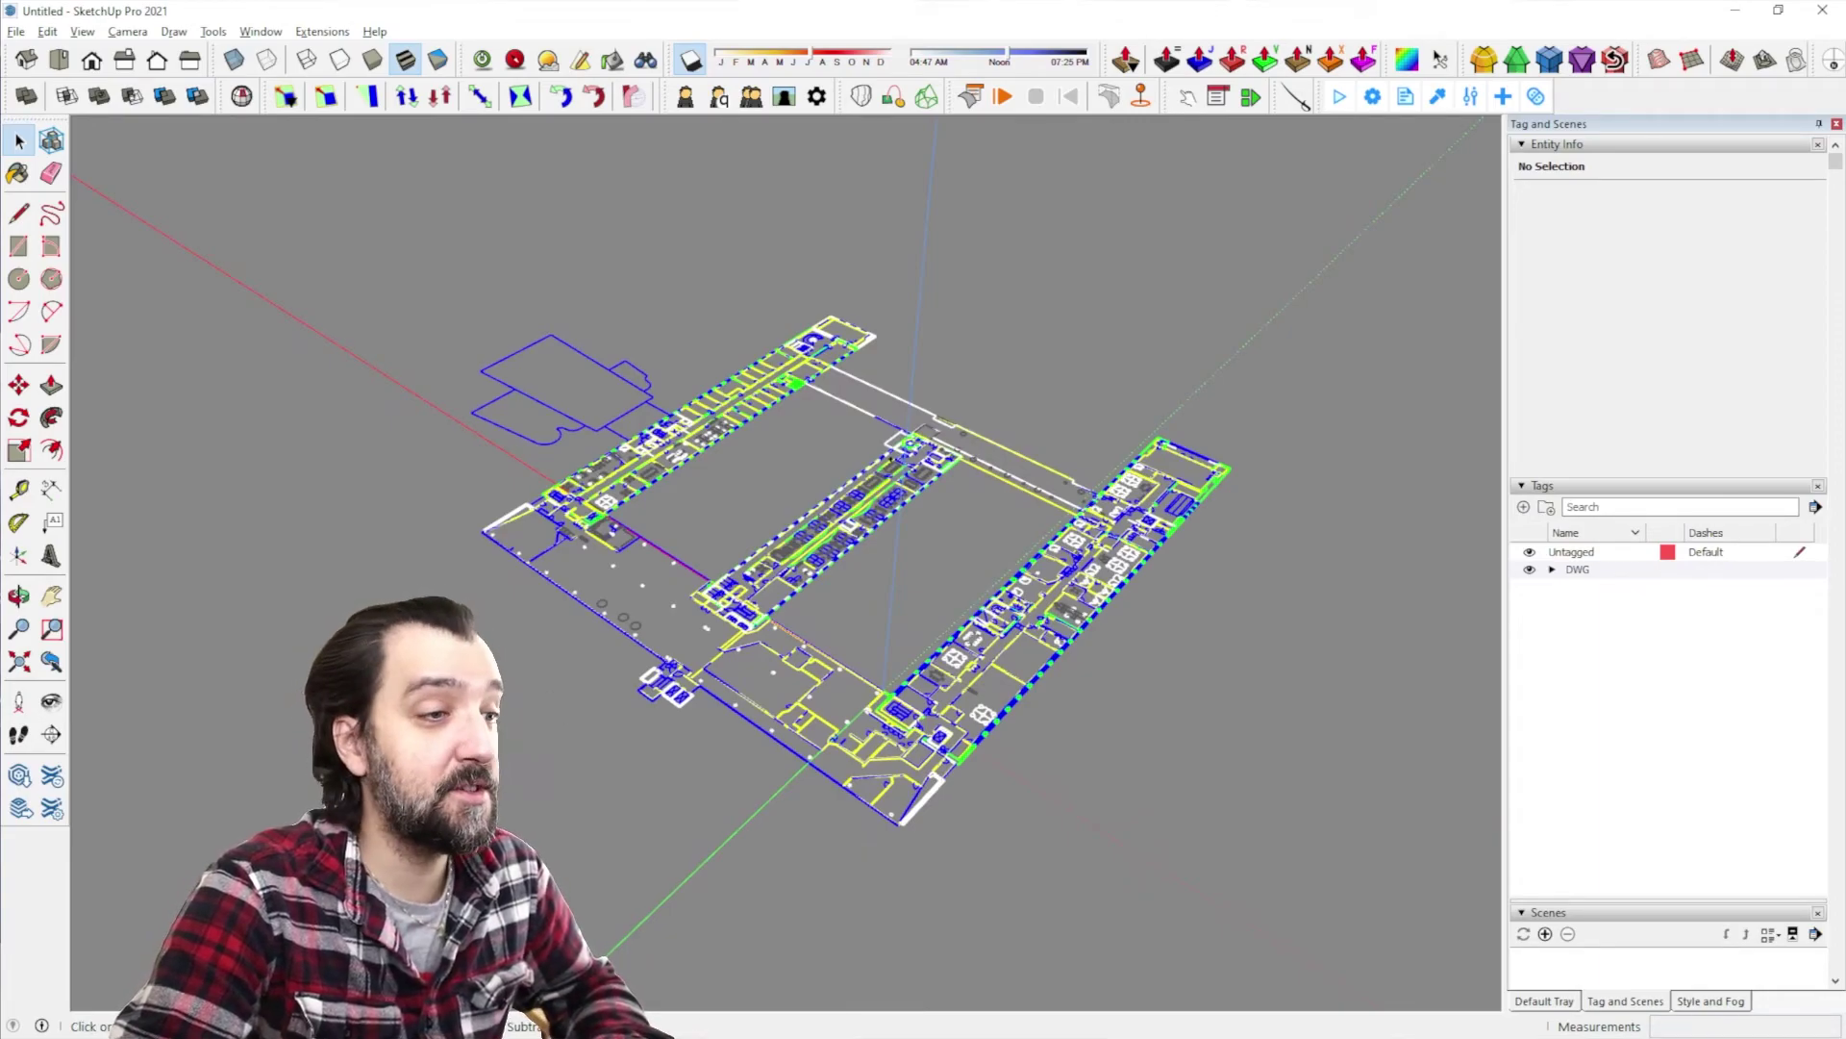
Trace the outline of the small L-shaped room near the green axis with the Line tool, closing it into a face
scroll(614, 694, up, 1)
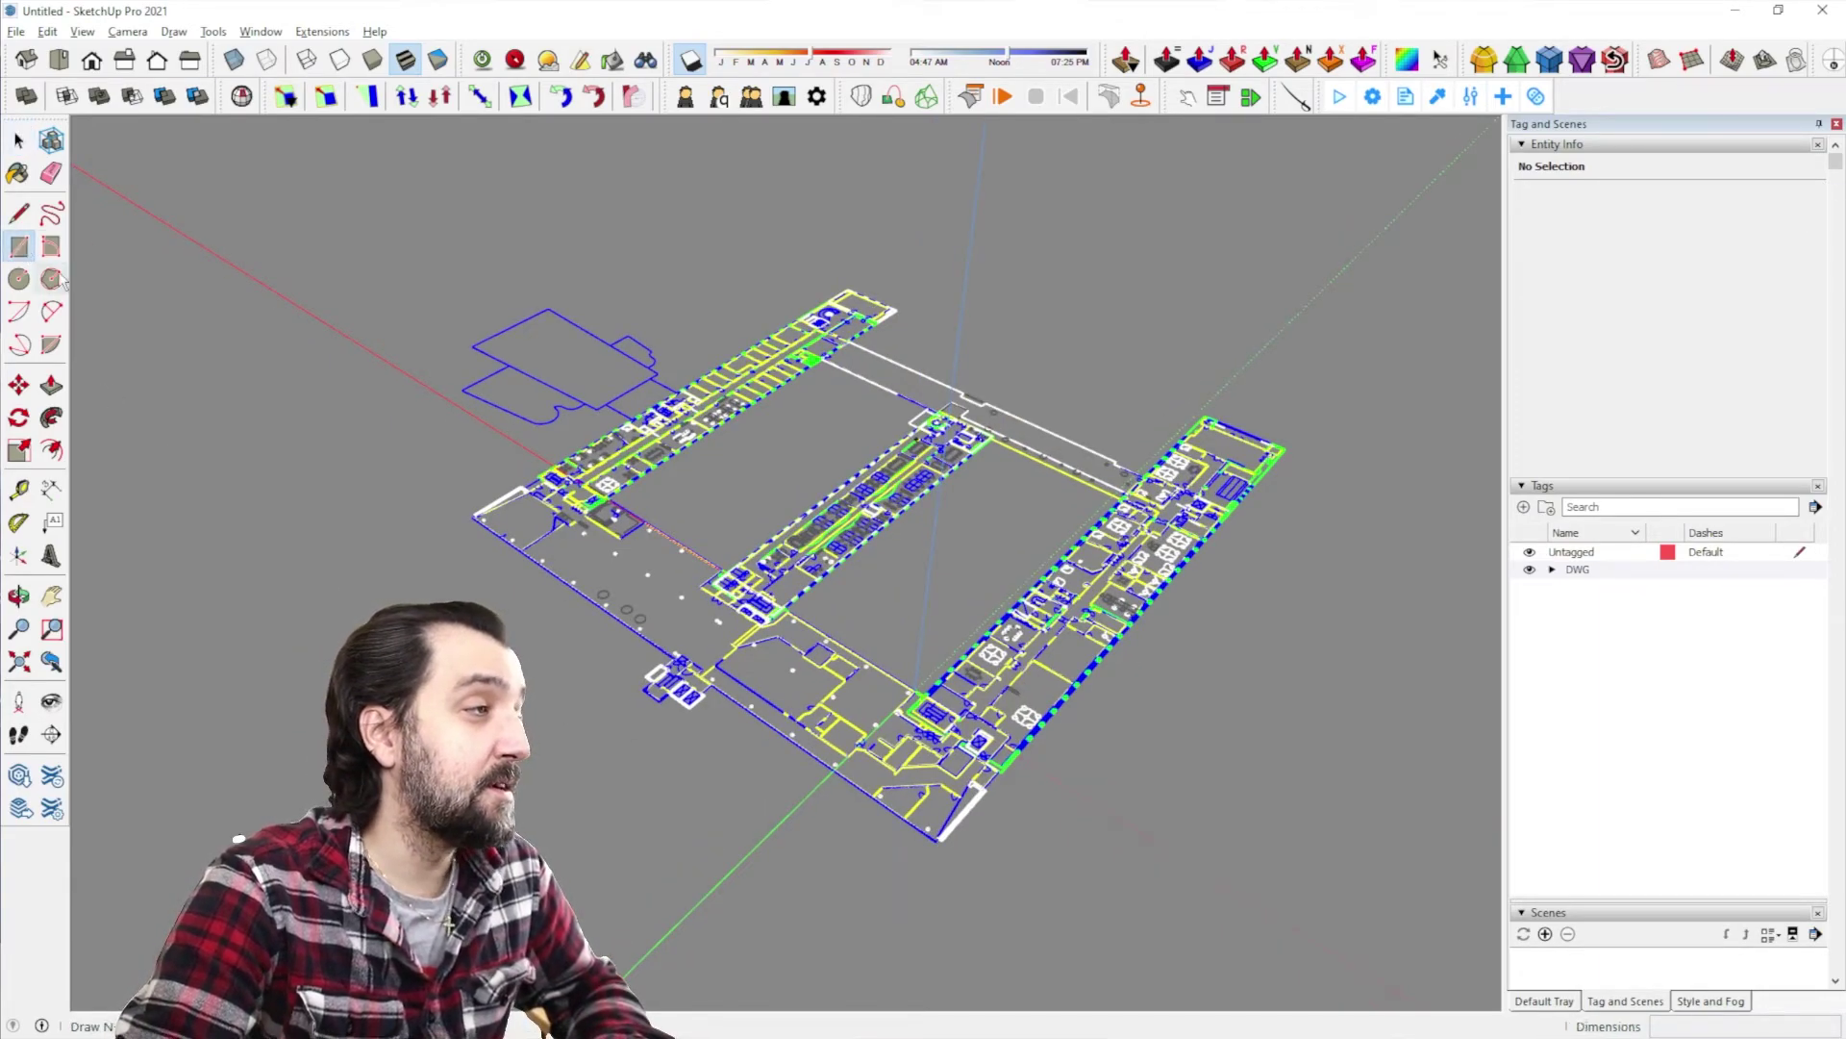
click(18, 212)
scroll(596, 535, up, 5)
scroll(673, 615, down, 5)
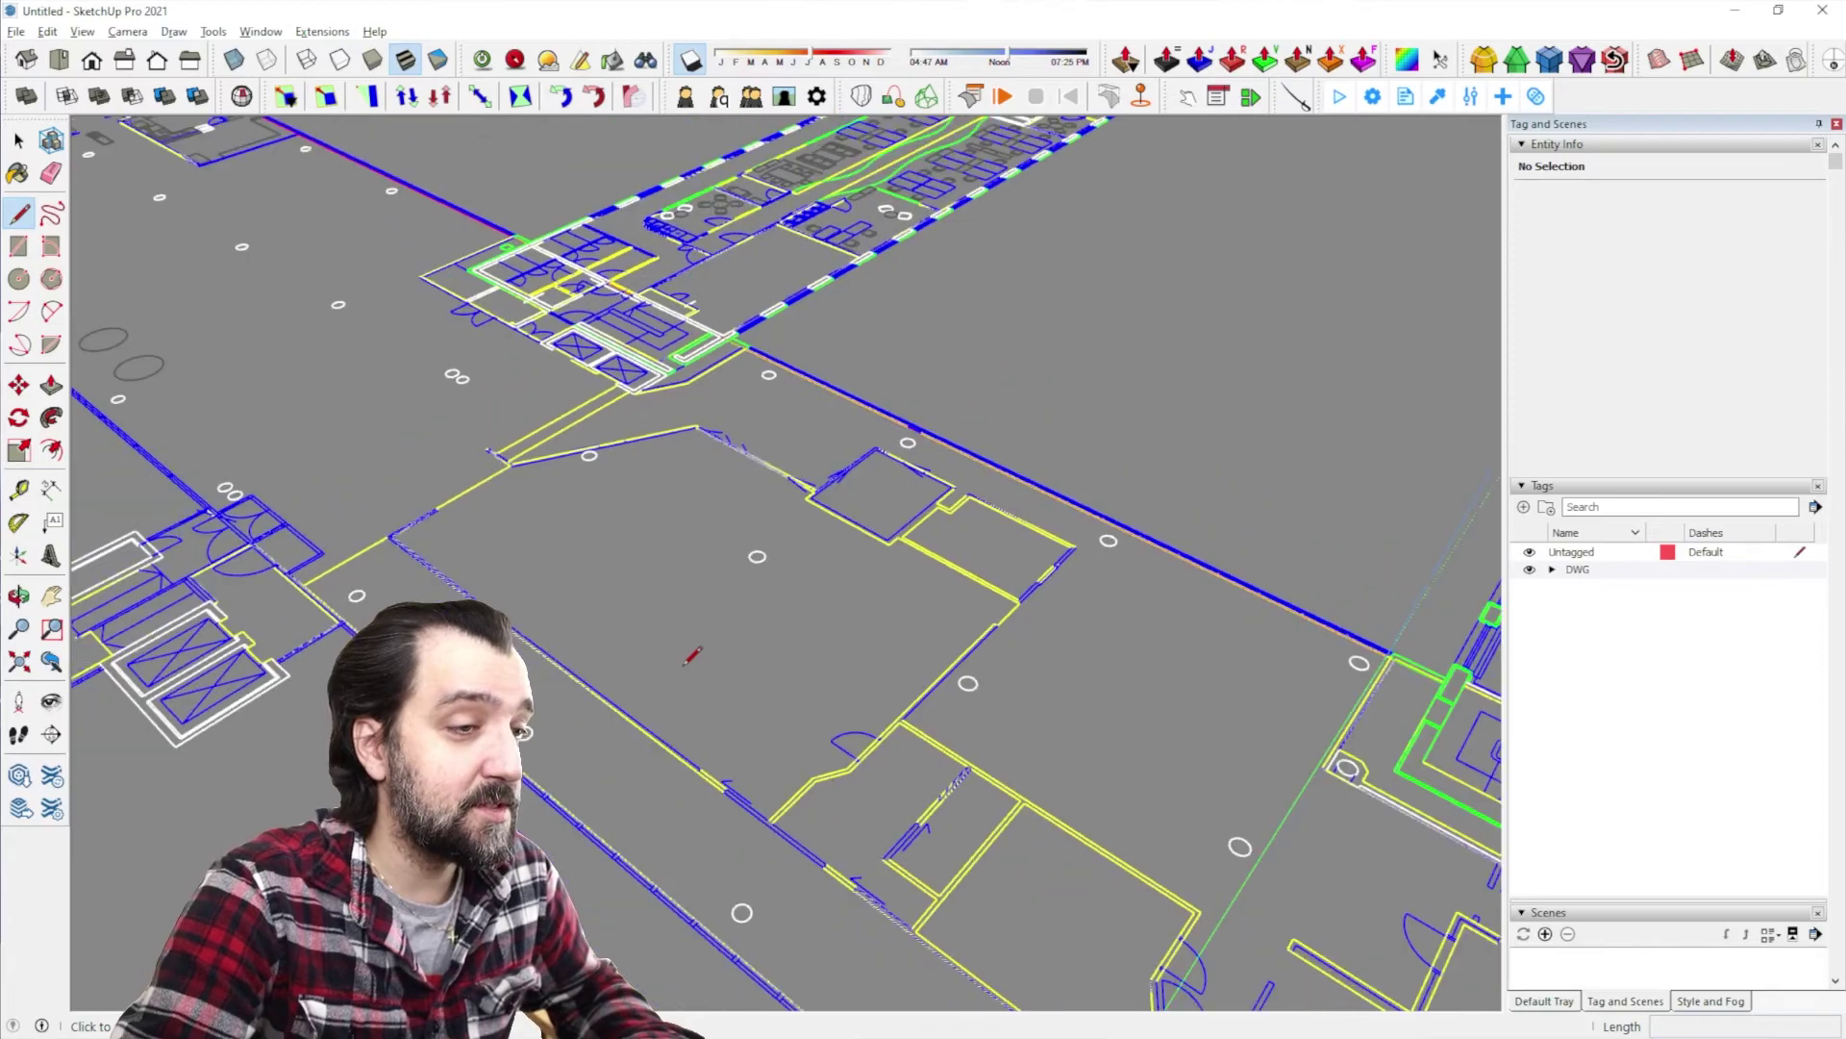
scroll(664, 615, up, 4)
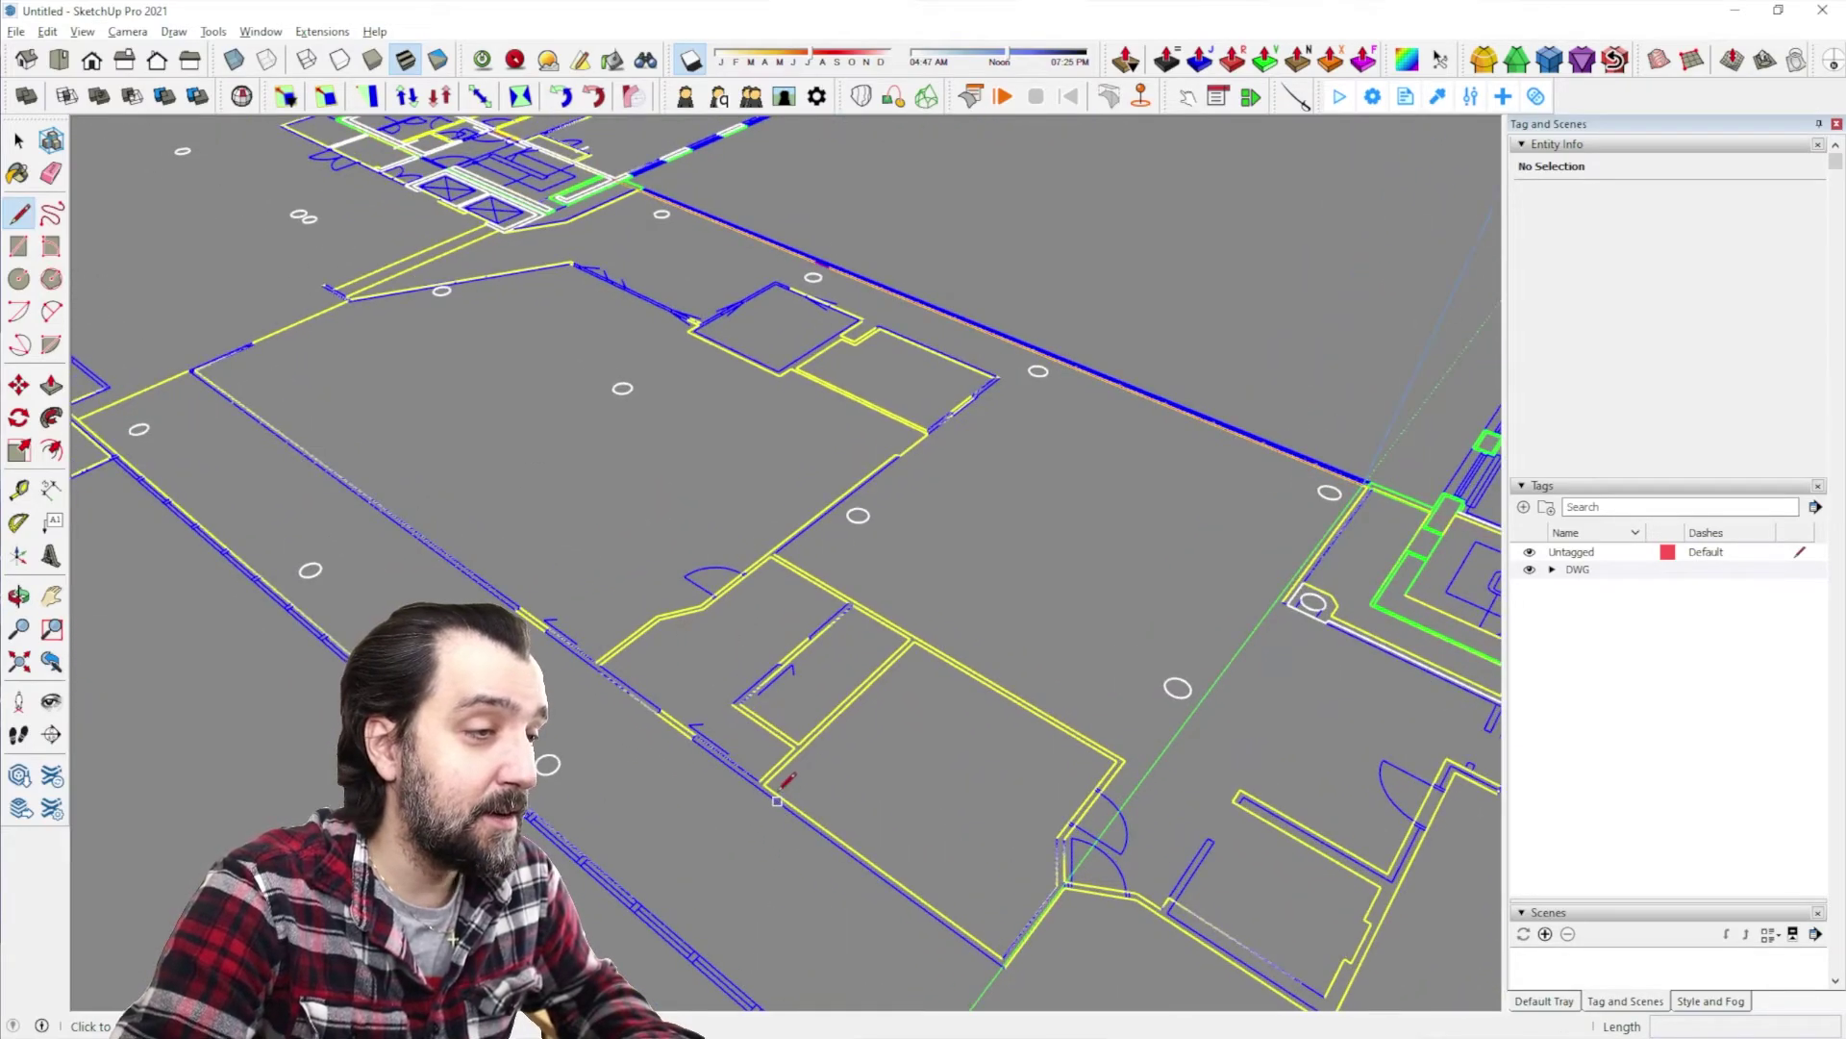
click(760, 780)
click(796, 745)
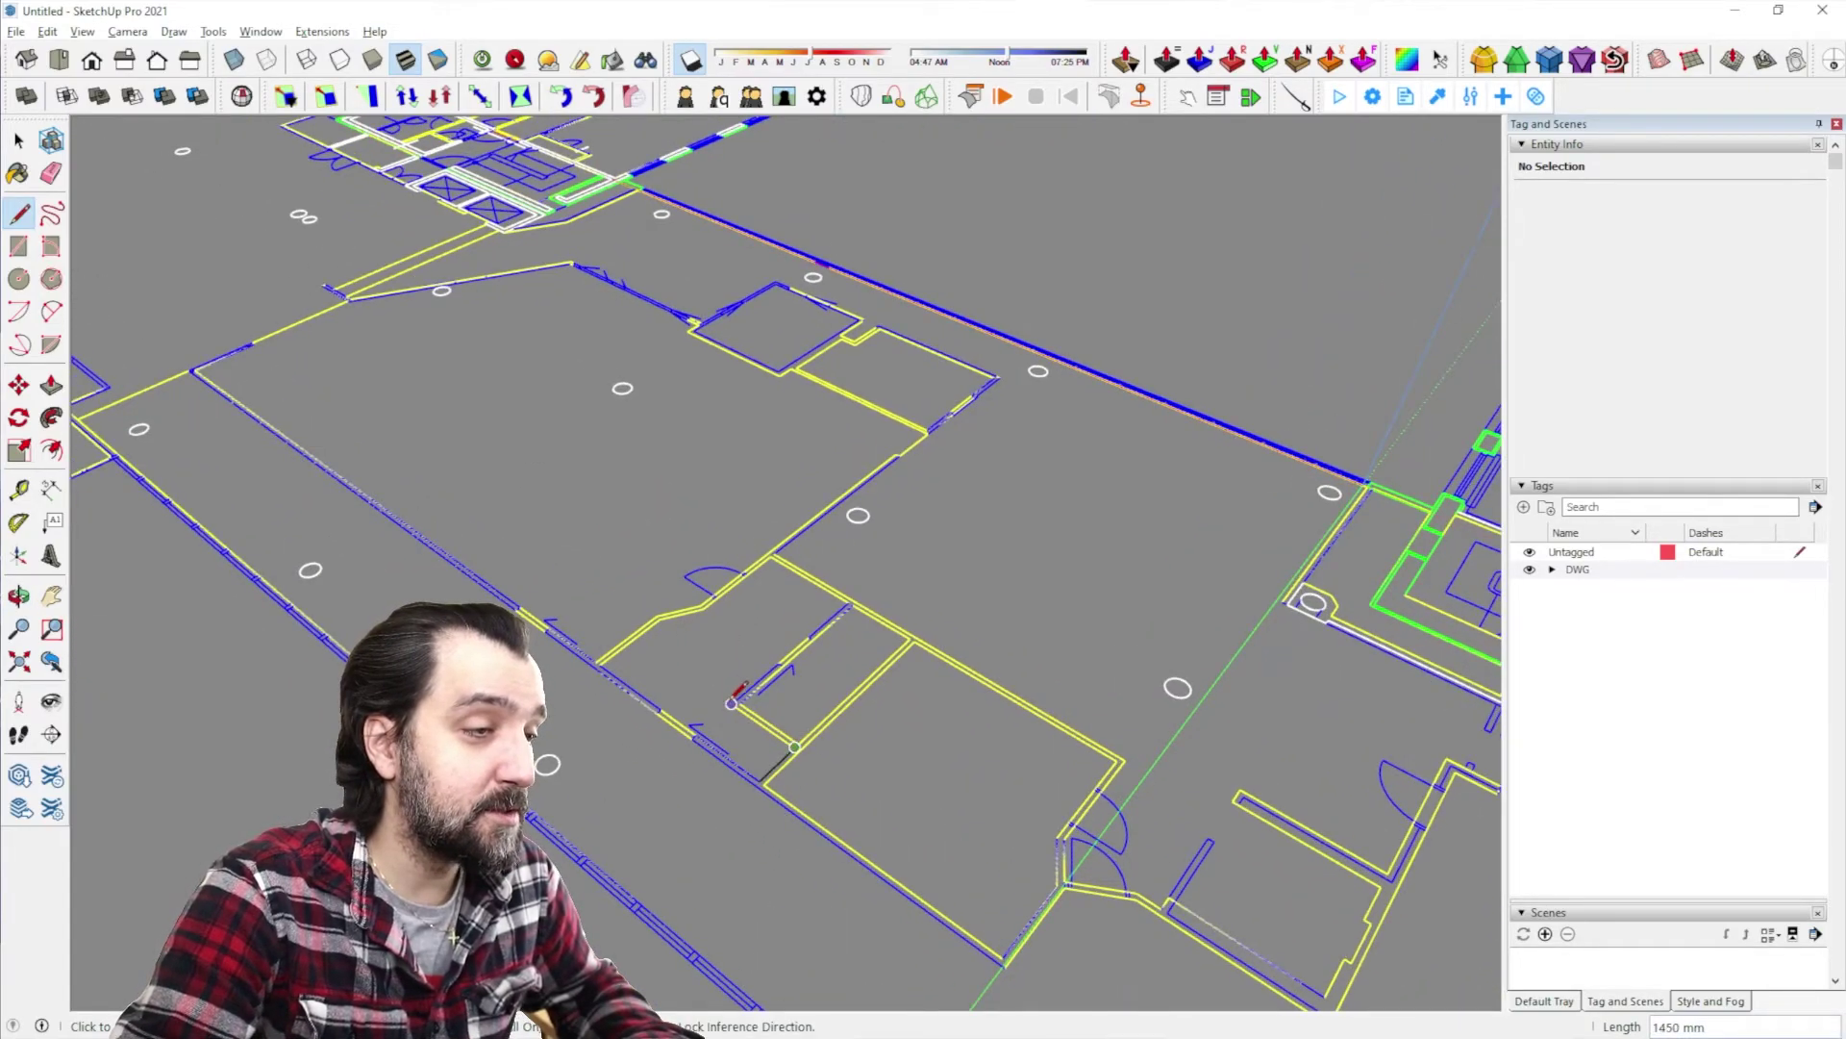
click(732, 704)
click(849, 604)
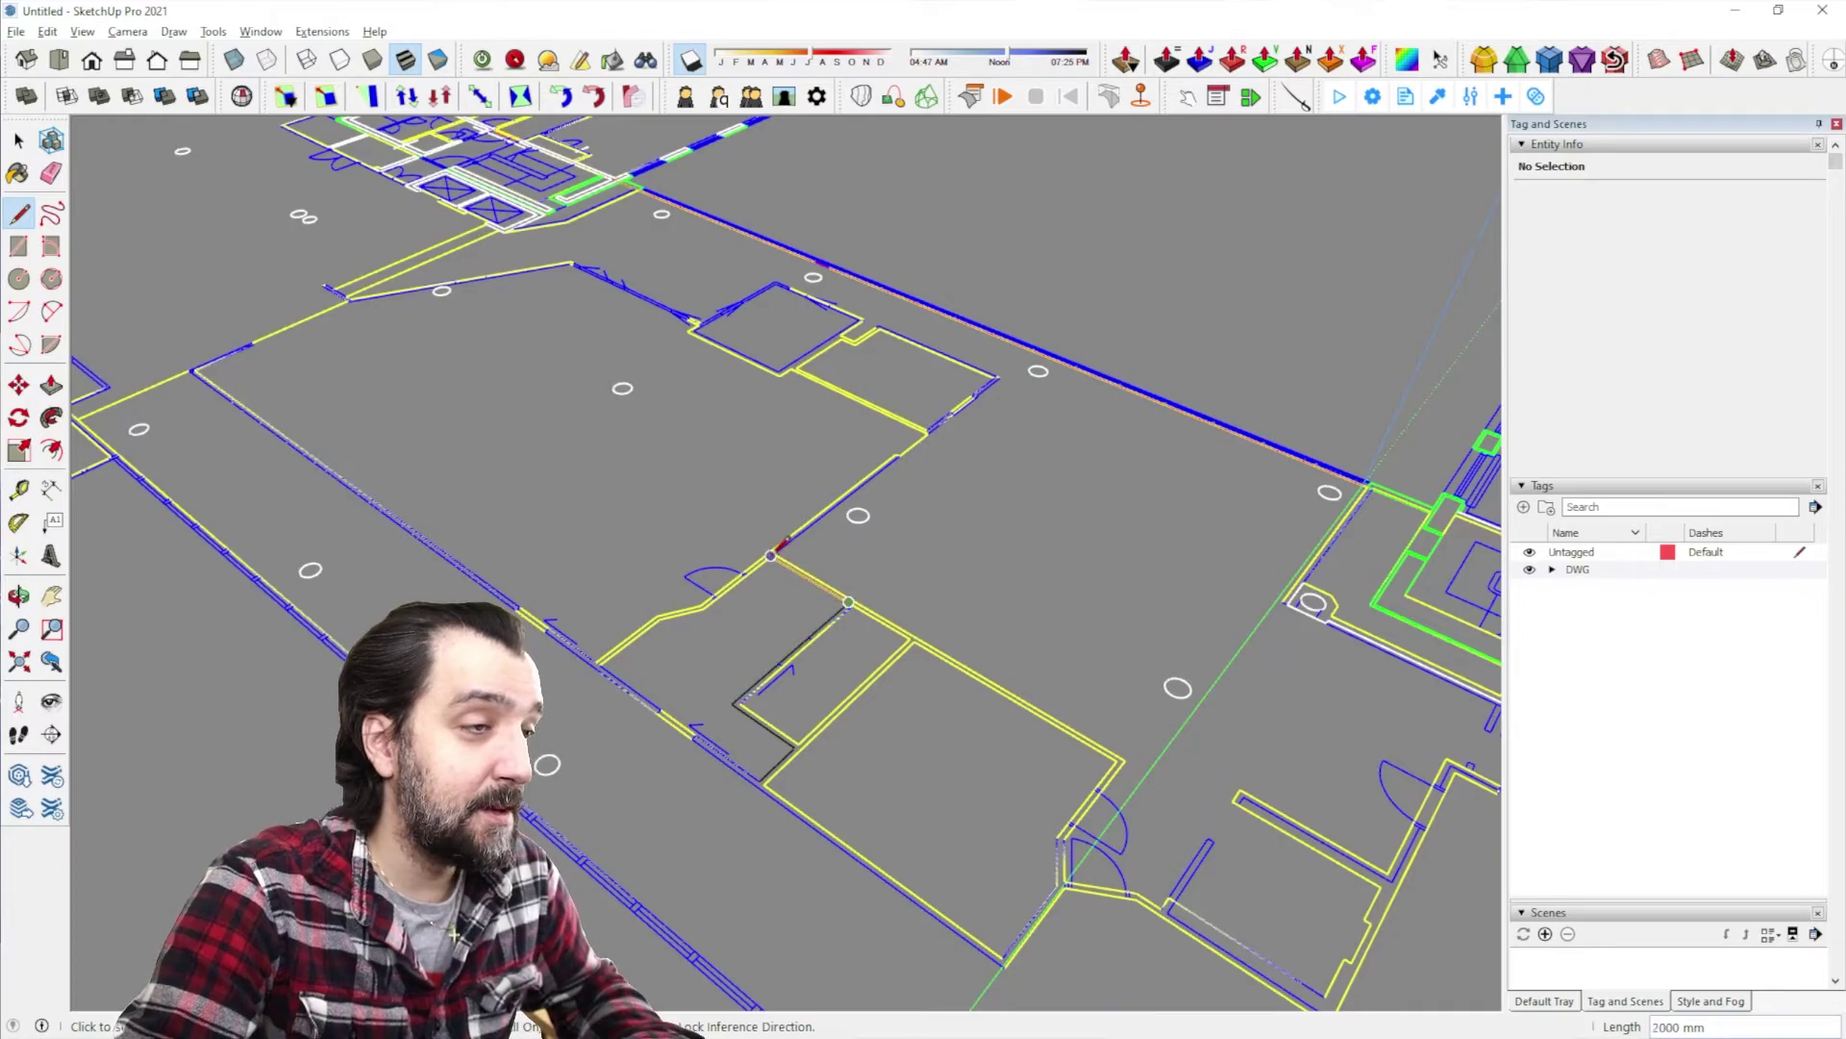
click(771, 555)
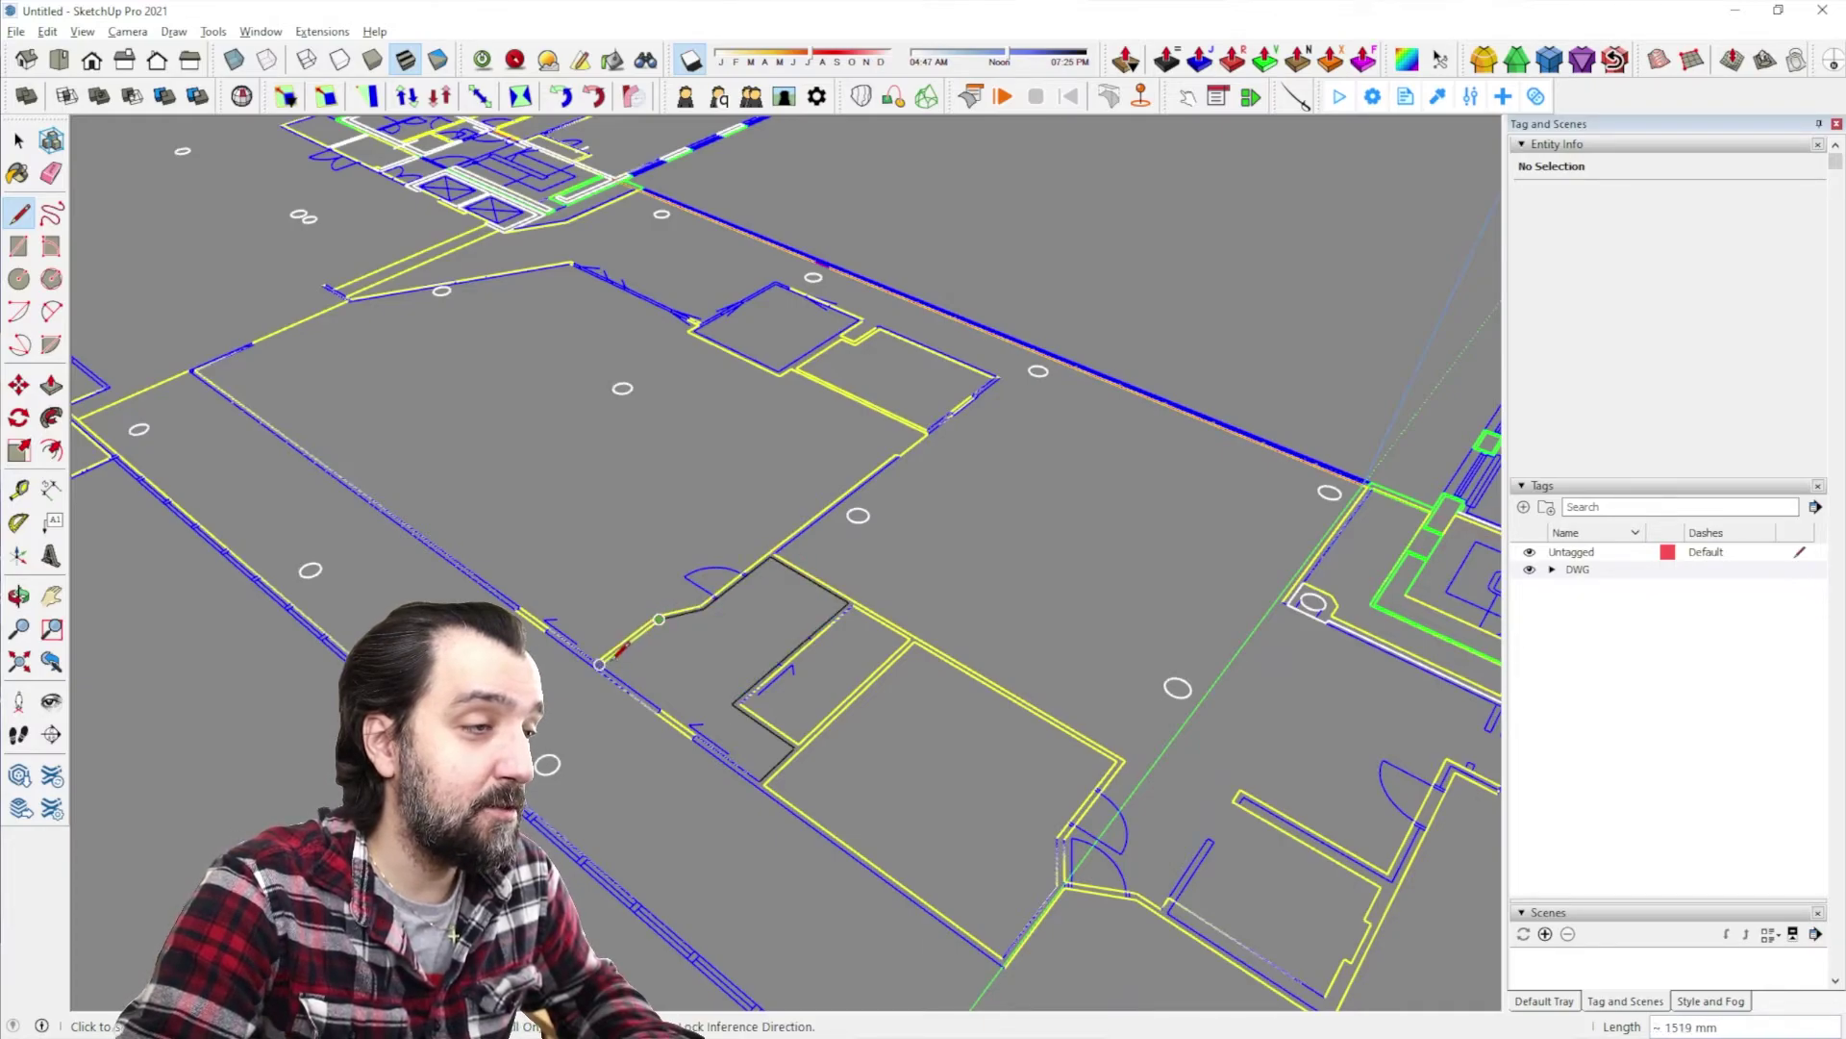
click(762, 778)
key(space)
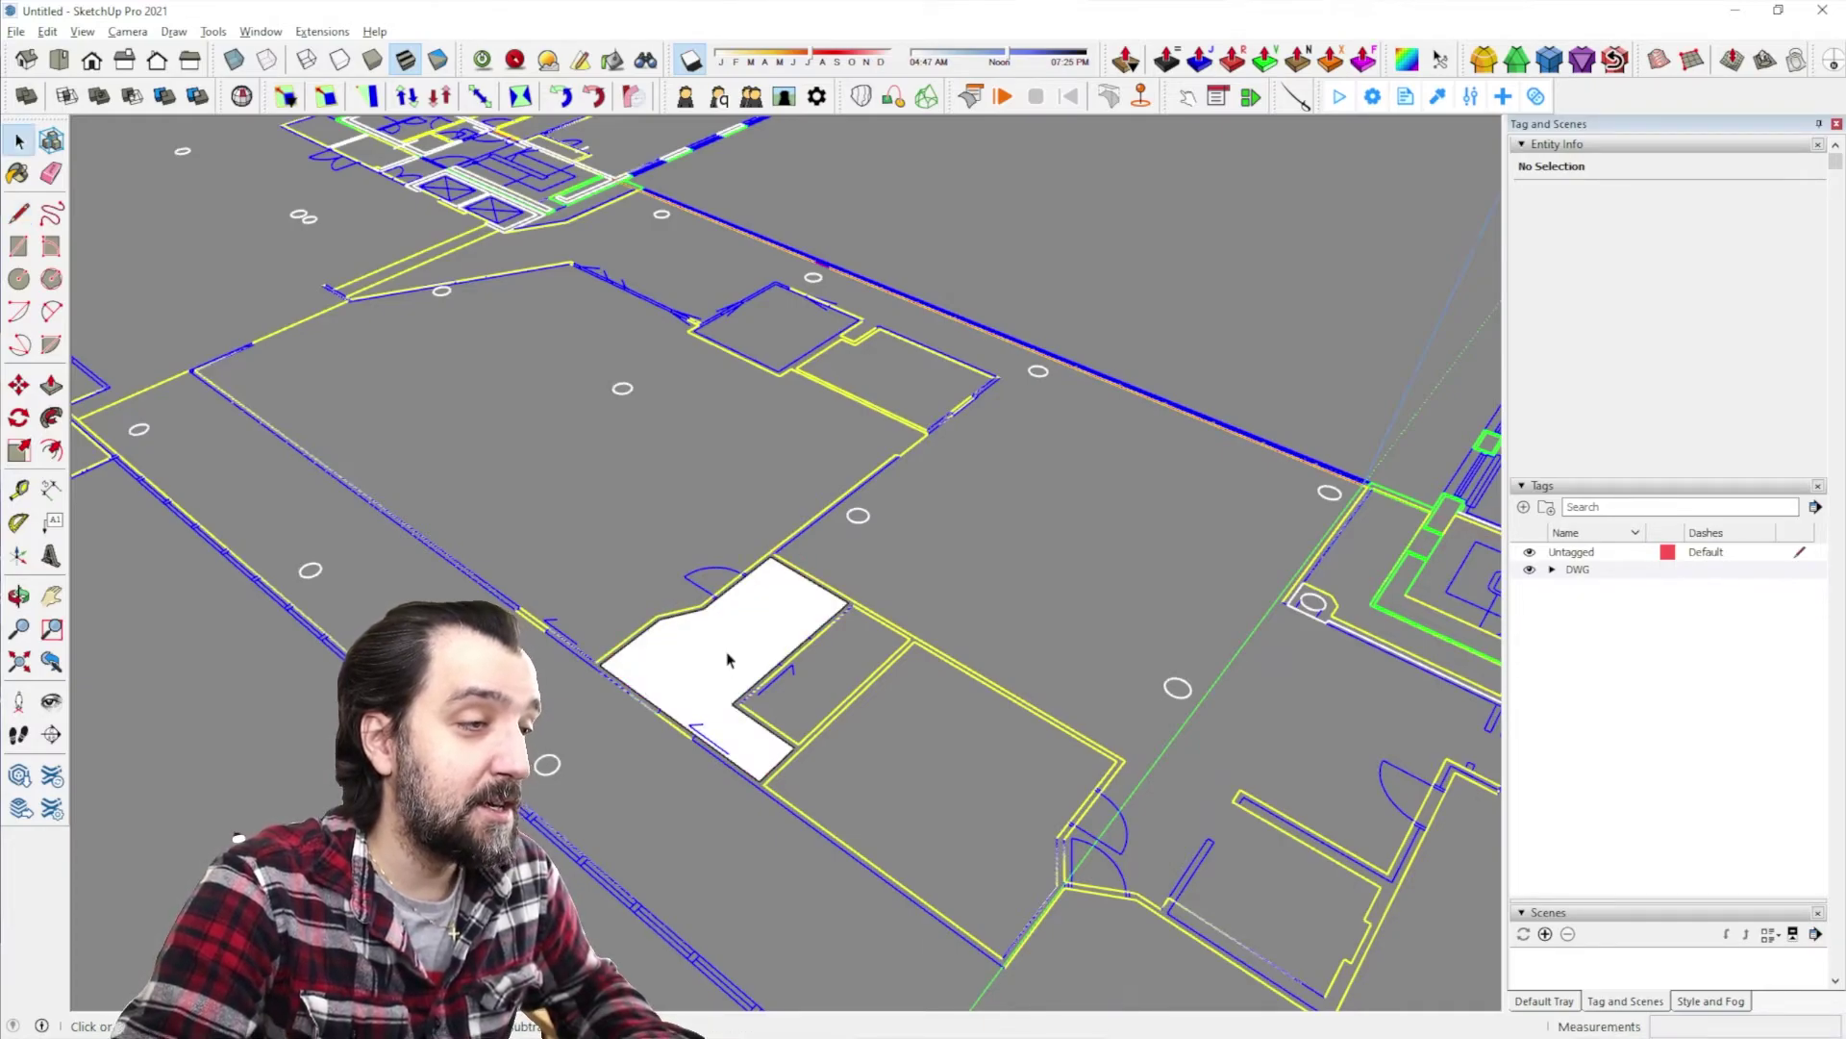
Extrude the traced L-shaped room face upward into a solid block with Push/Pull
click(728, 660)
key(p)
drag(709, 610, 699, 467)
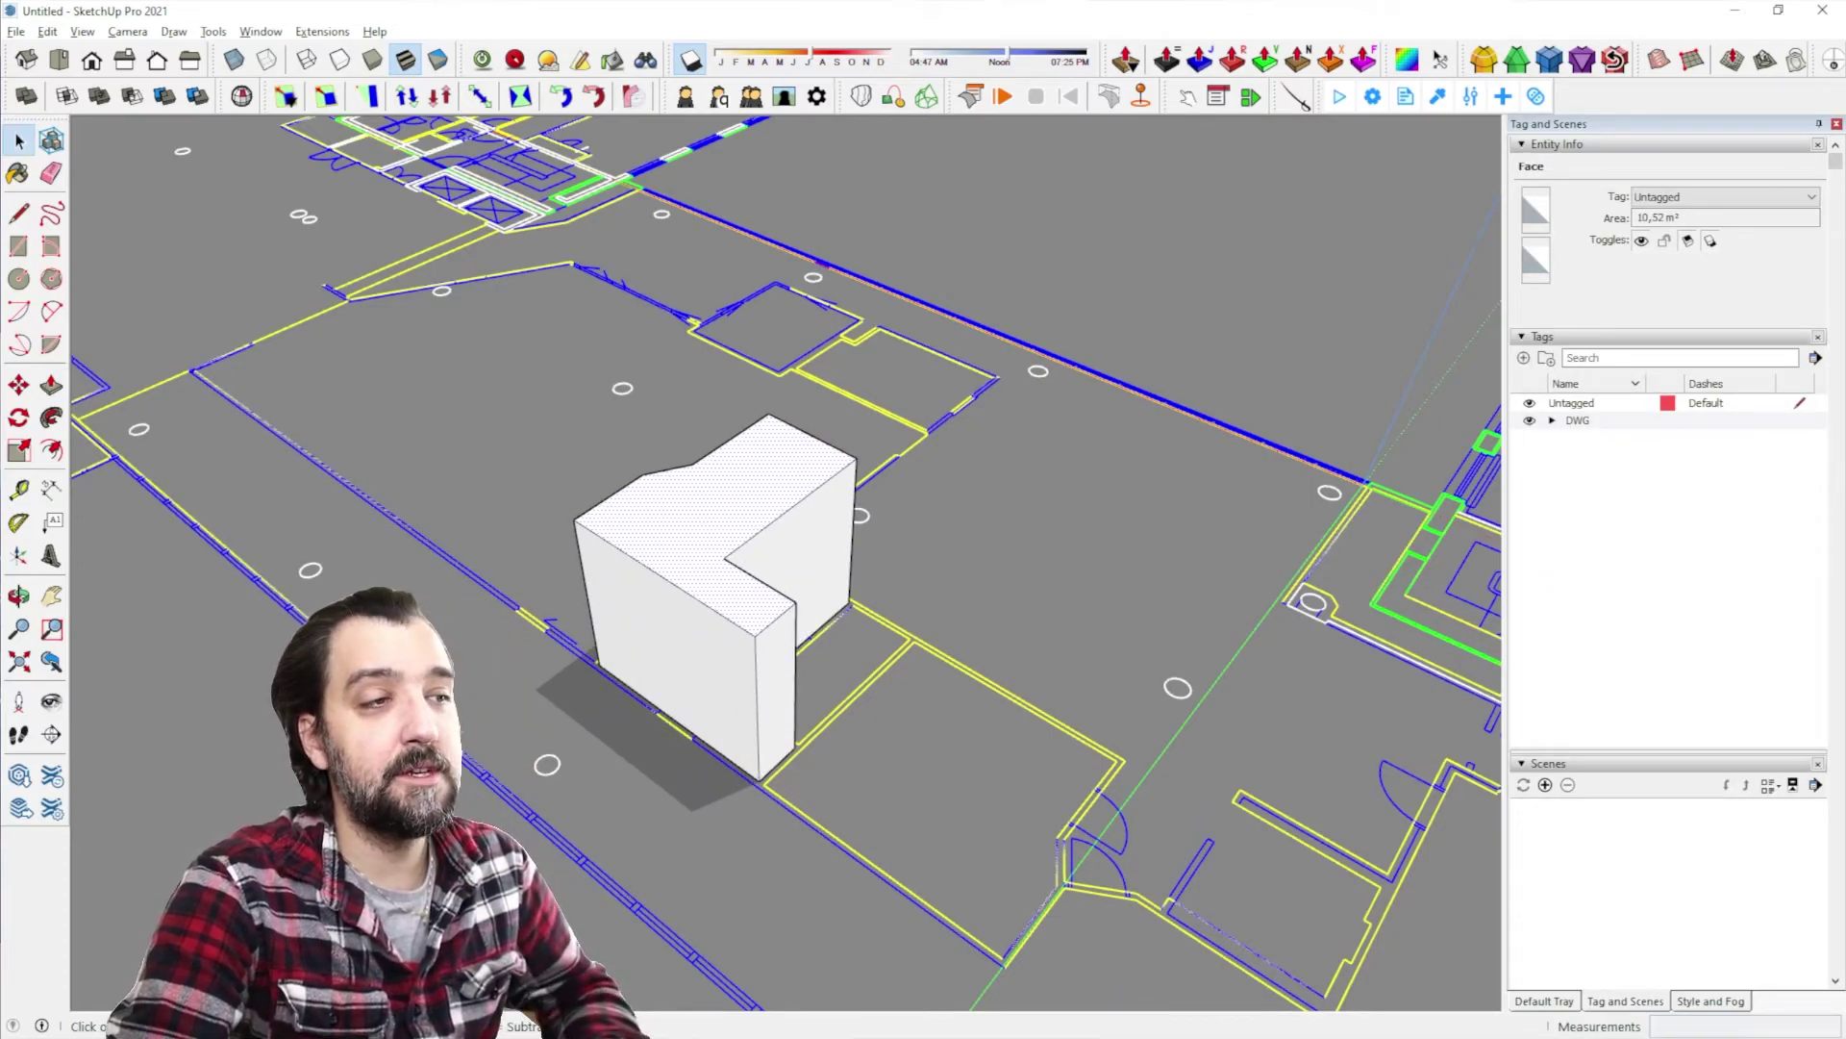